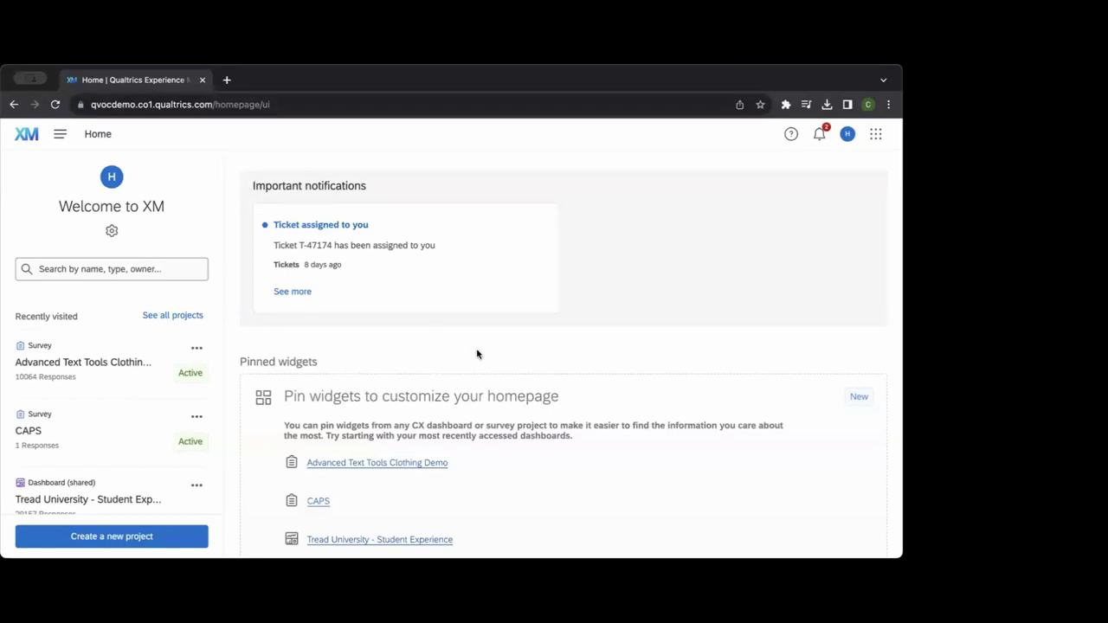
Open the San Francisco State University Qualtrics sign-in page, sfsu.qualtrics.com, in a new browser tab.
{"action": "mouse_move", "coordinate": [444, 277]}
{"action": "left_click", "coordinate": [227, 82]}
{"action": "type", "text": "sof"}
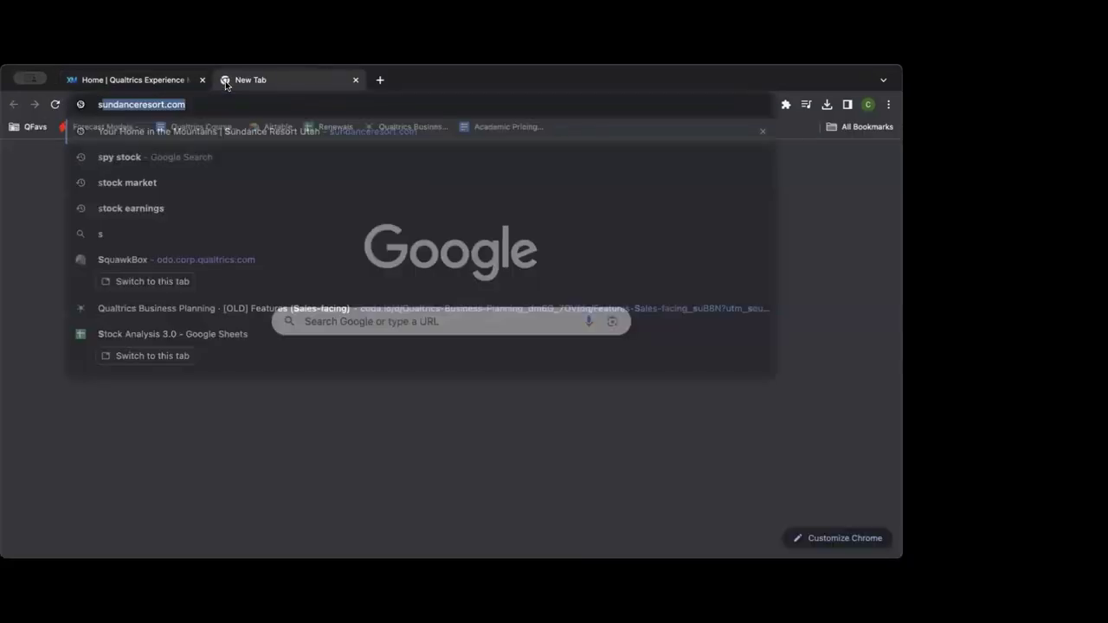
{"action": "key", "text": "BackSpace"}
{"action": "key", "text": "BackSpace"}
{"action": "type", "text": "f"}
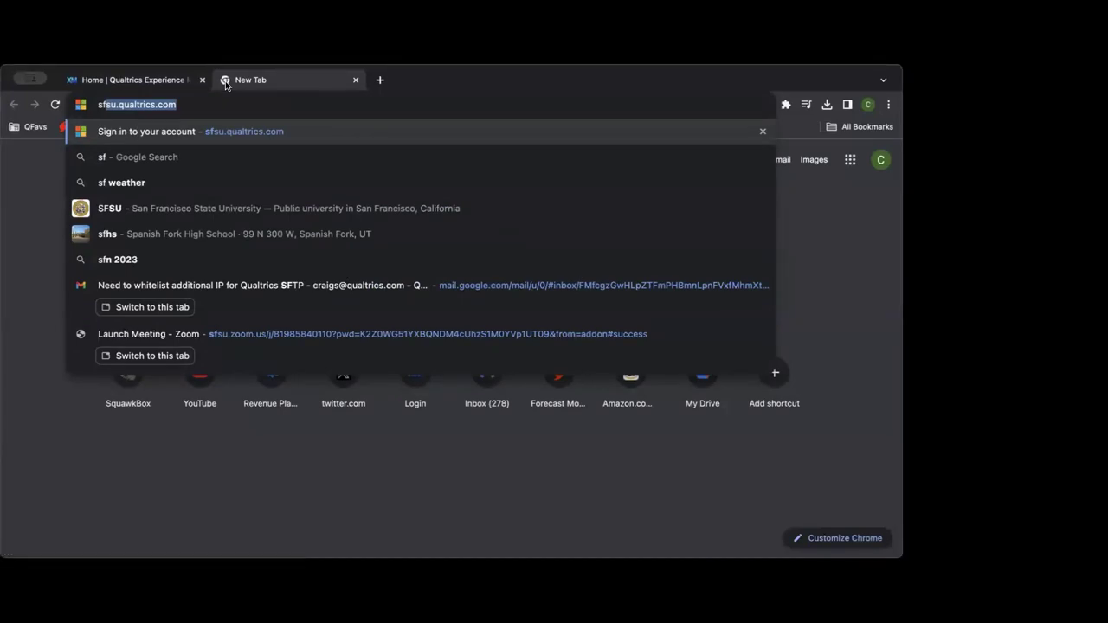
{"action": "key", "text": "Return"}
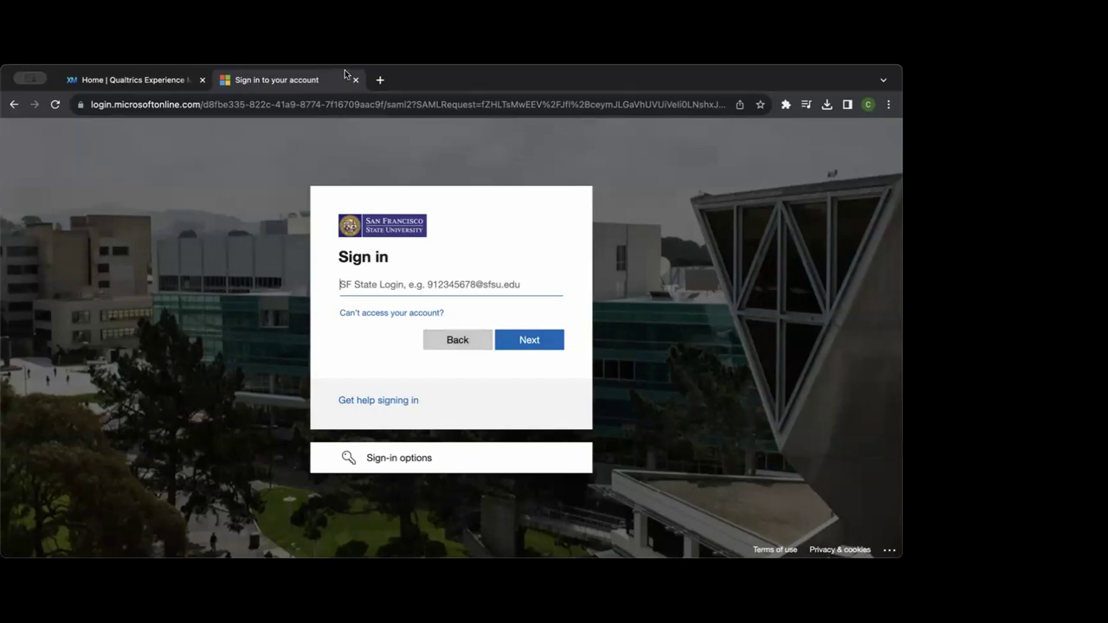
Return to the Qualtrics home page and create a blank survey project named Test.
{"action": "left_click", "coordinate": [146, 79]}
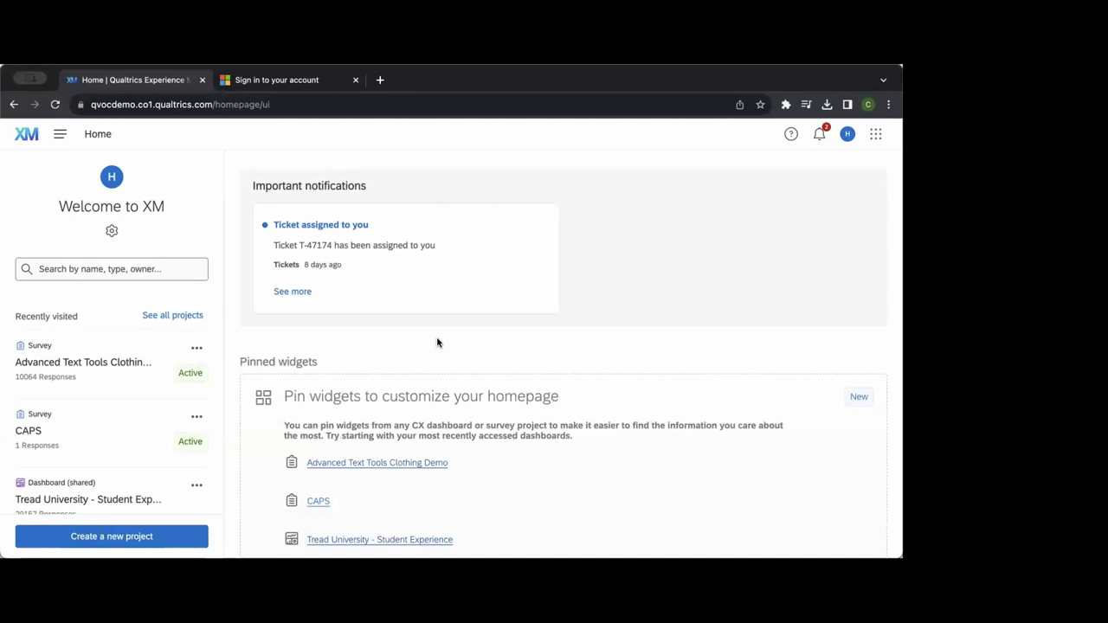
{"action": "left_click", "coordinate": [148, 536]}
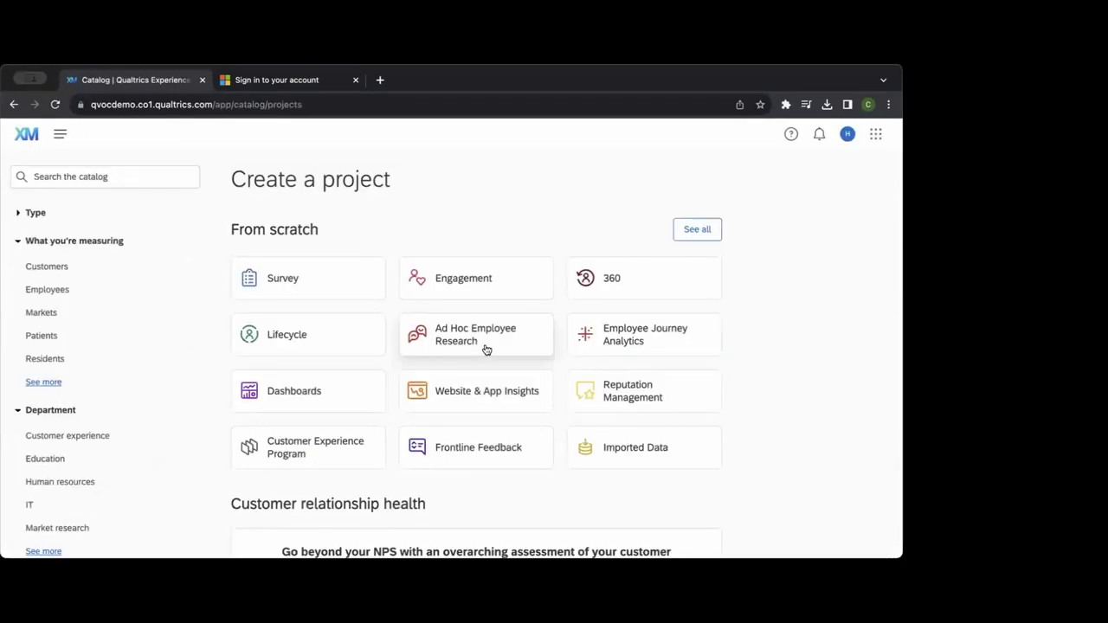
{"action": "left_click", "coordinate": [342, 284]}
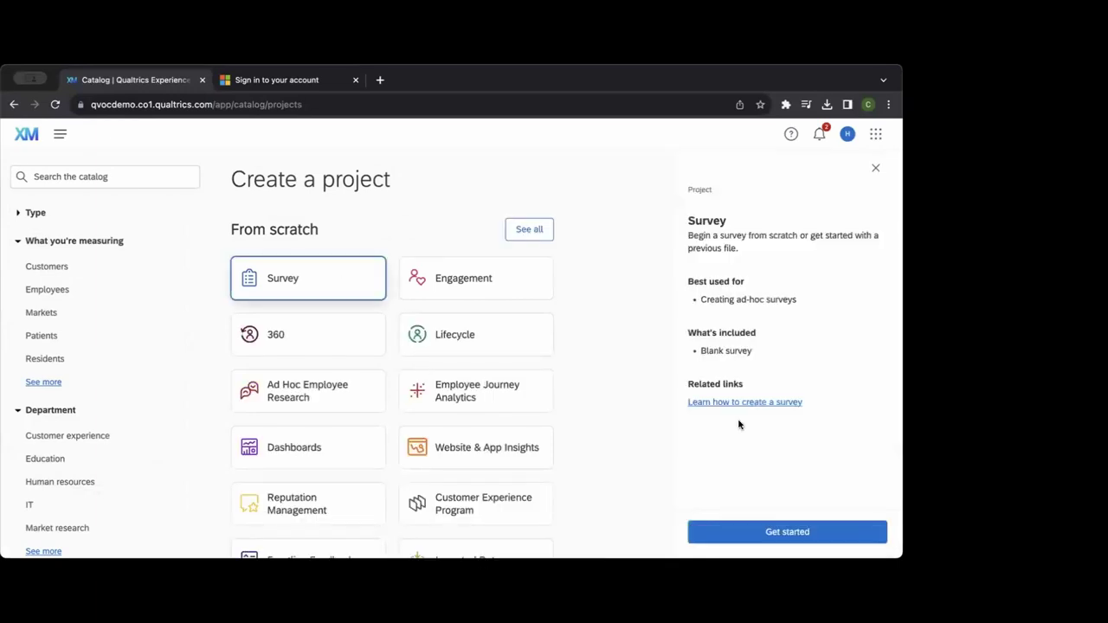
{"action": "left_click", "coordinate": [787, 533]}
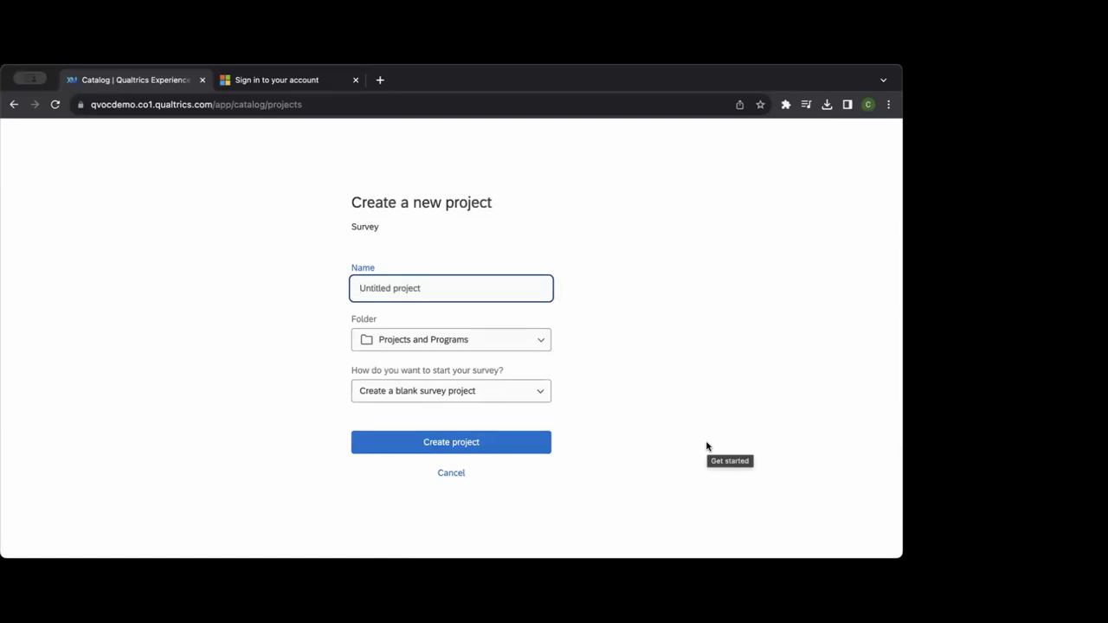
{"action": "type", "text": "Test"}
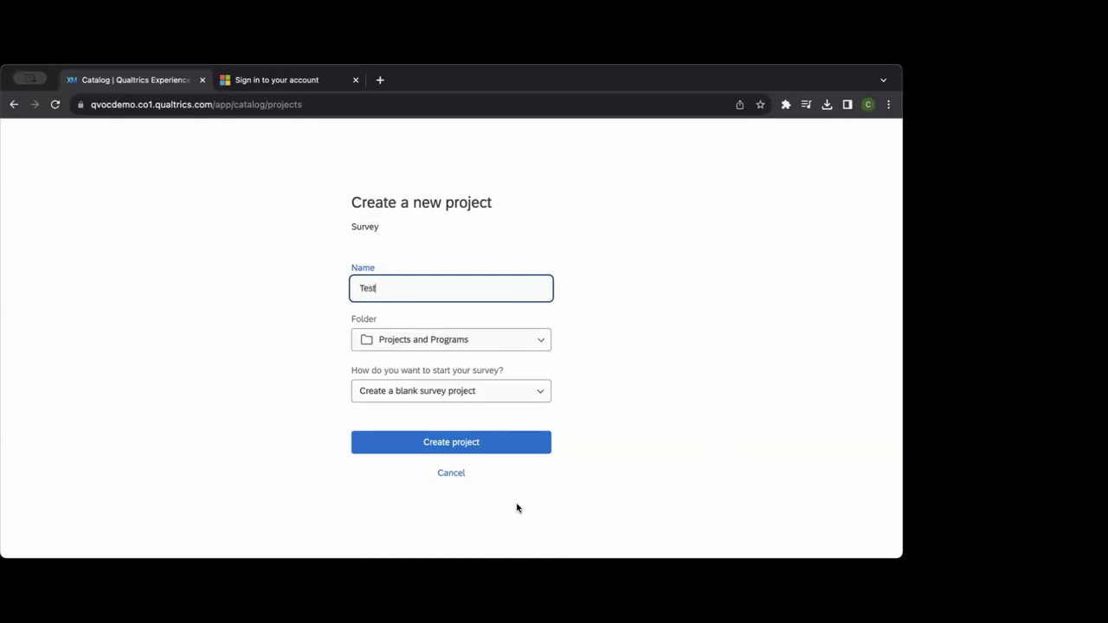
{"action": "left_click", "coordinate": [468, 444]}
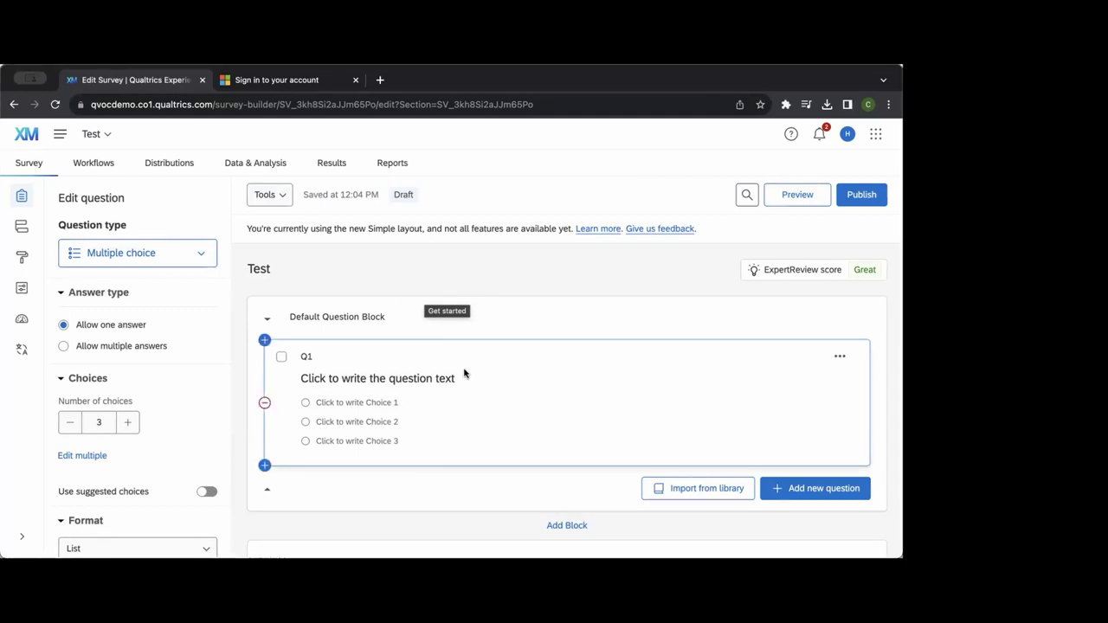
Write "What is your major?" as the text of the first multiple choice question.
{"action": "left_click", "coordinate": [428, 374]}
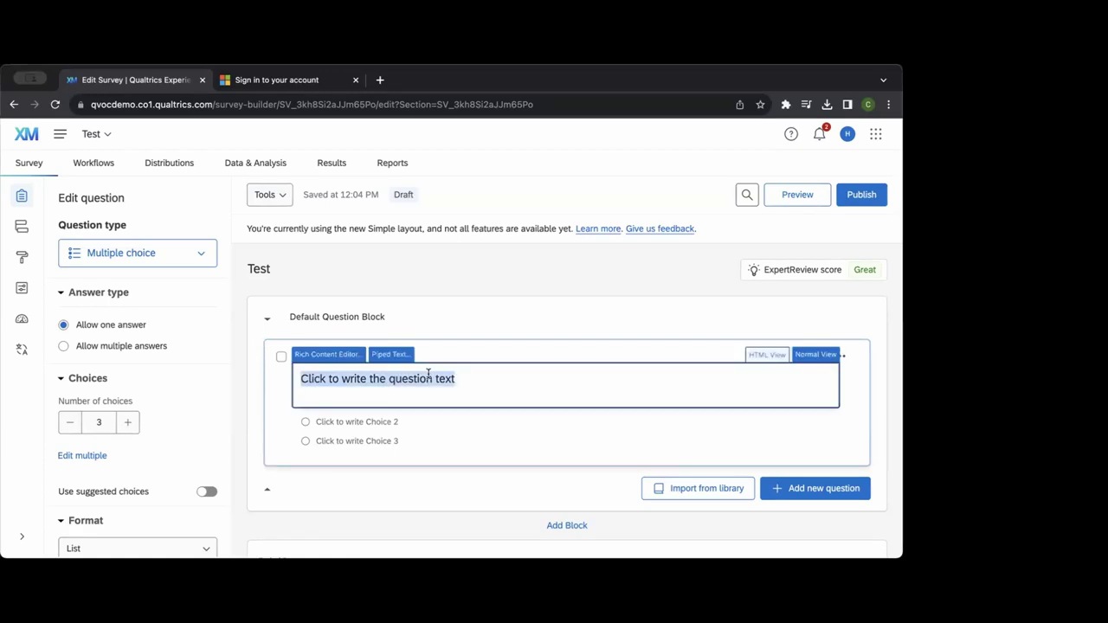
{"action": "type", "text": "Wha"}
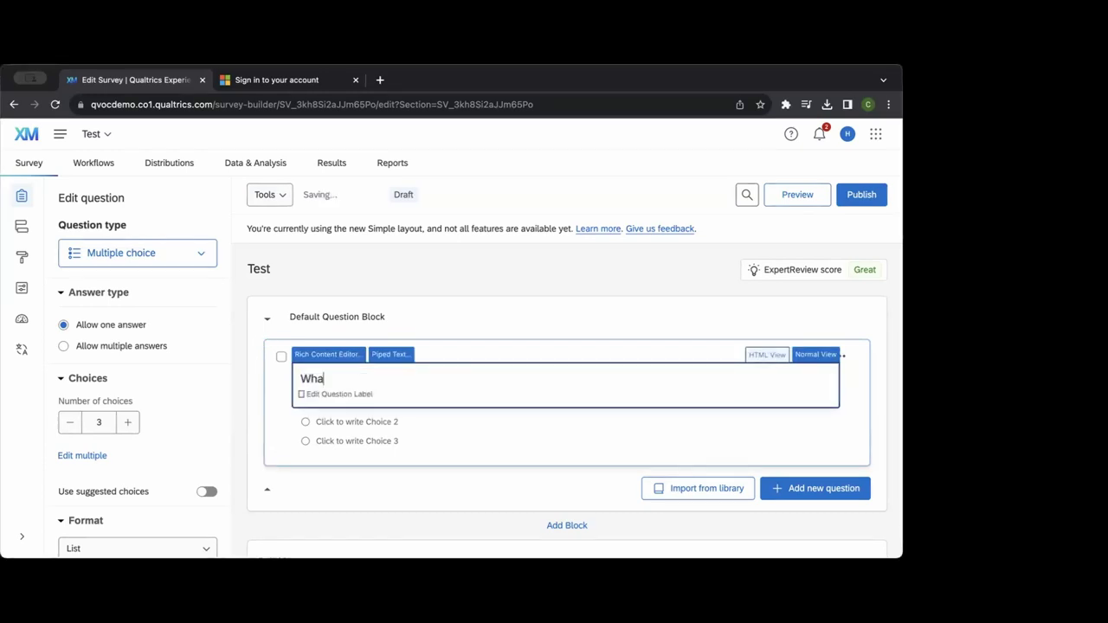
{"action": "type", "text": "t is yorur major?"}
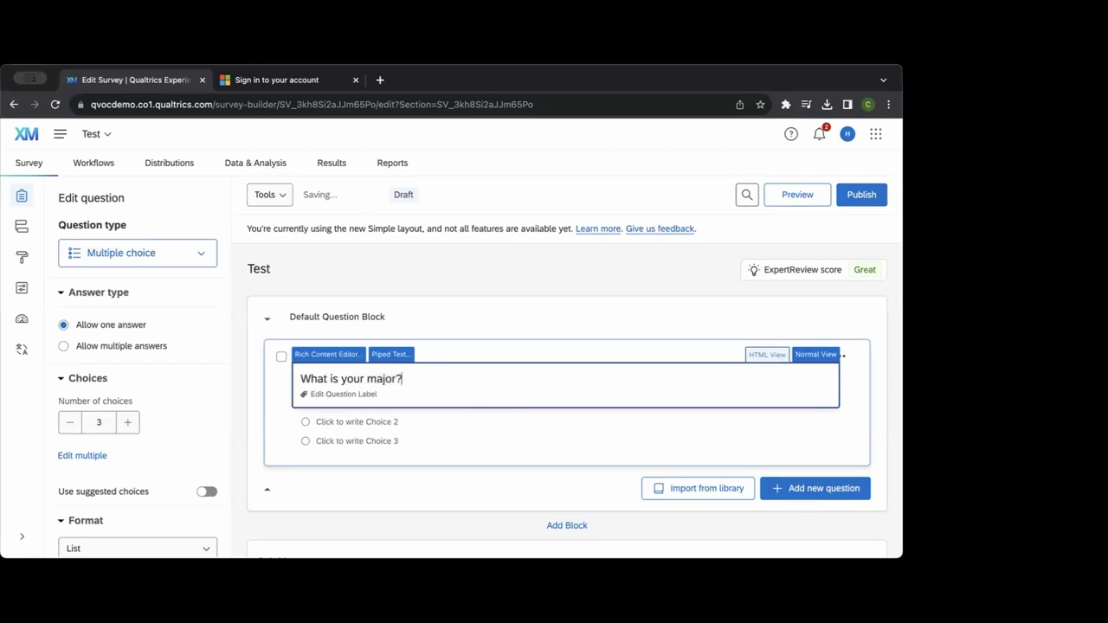
Enter Engineering, Education, Sociology, Psychology and Other as the answer choices of the major question.
{"action": "key", "text": "Tab"}
{"action": "type", "text": "Engineering"}
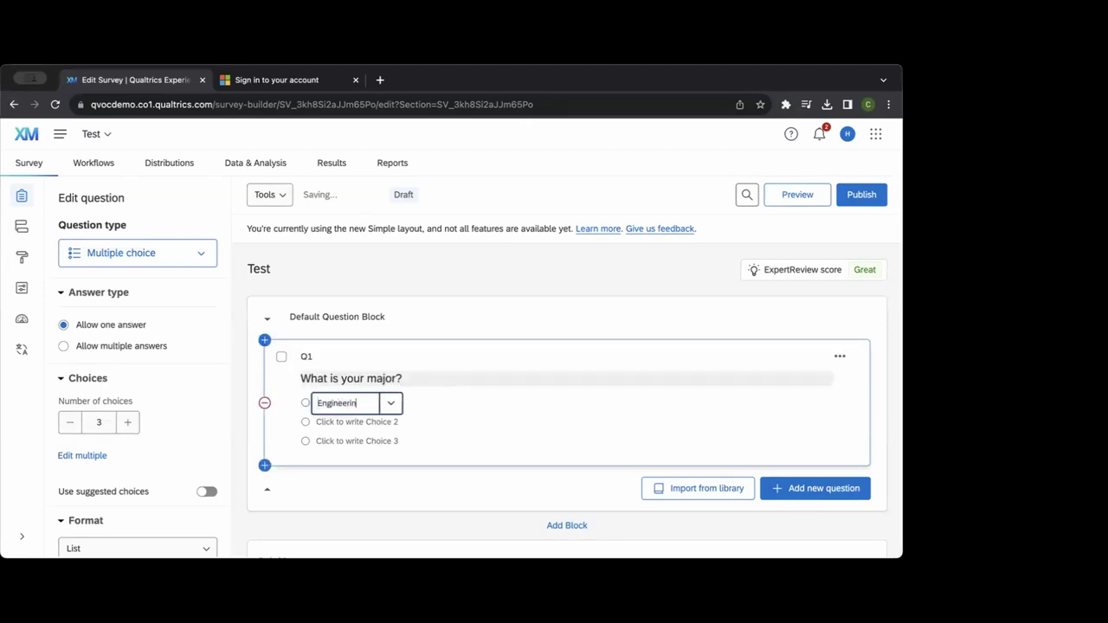
{"action": "key", "text": "Return"}
{"action": "type", "text": "Education"}
{"action": "key", "text": "Return"}
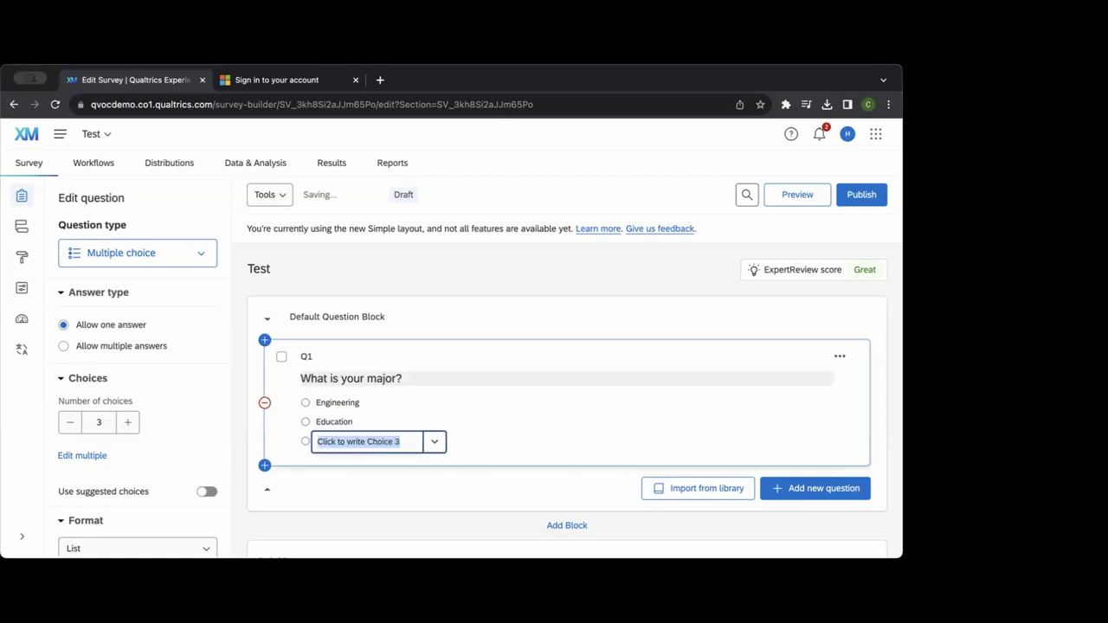
{"action": "type", "text": "Sociology"}
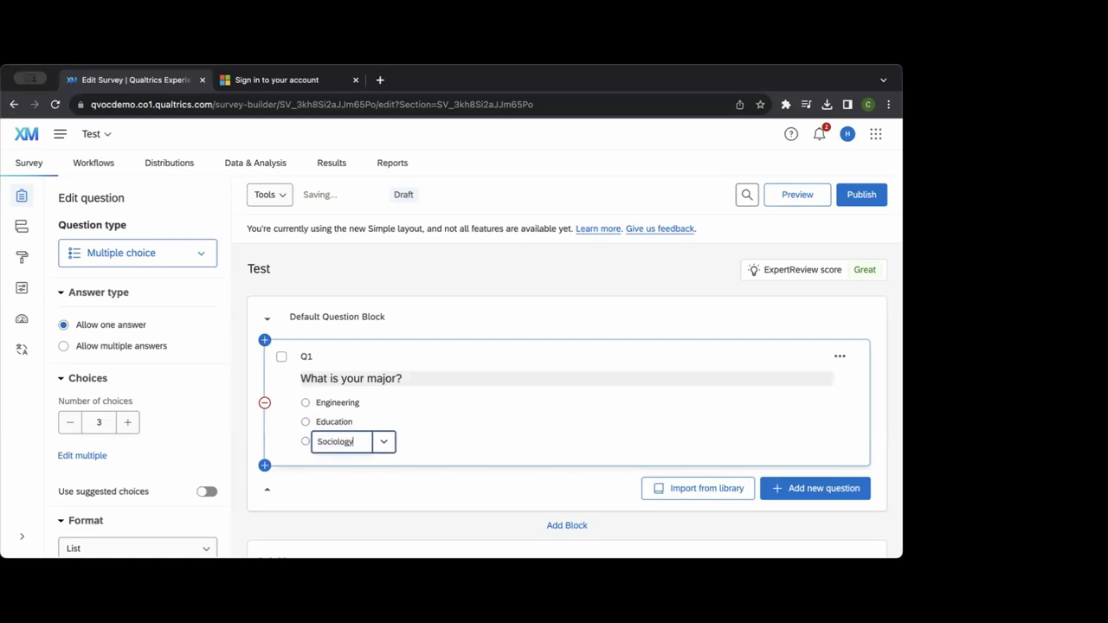
{"action": "key", "text": "Return"}
{"action": "type", "text": "Psychology"}
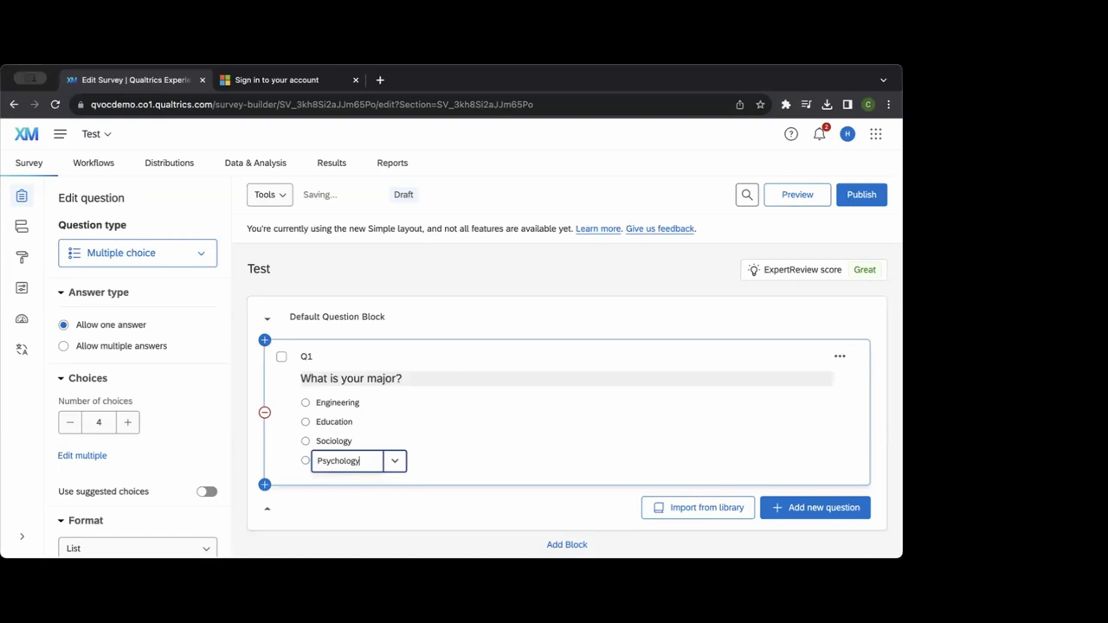
{"action": "key", "text": "Return"}
{"action": "type", "text": "Other"}
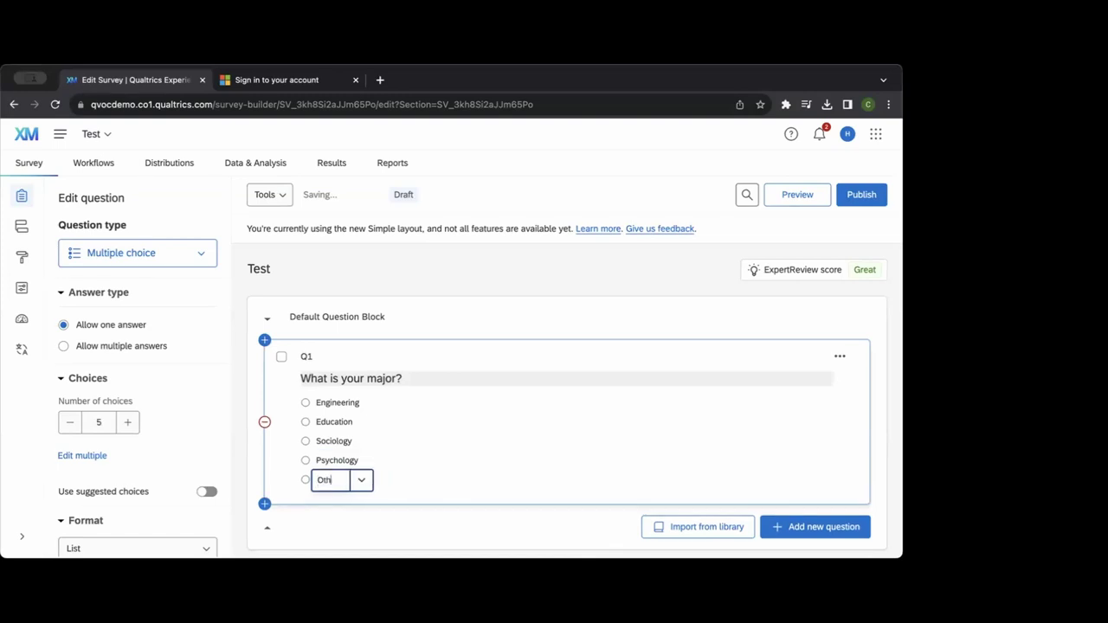
Allow text entry on the Other choice of the major question.
{"action": "left_click", "coordinate": [372, 481]}
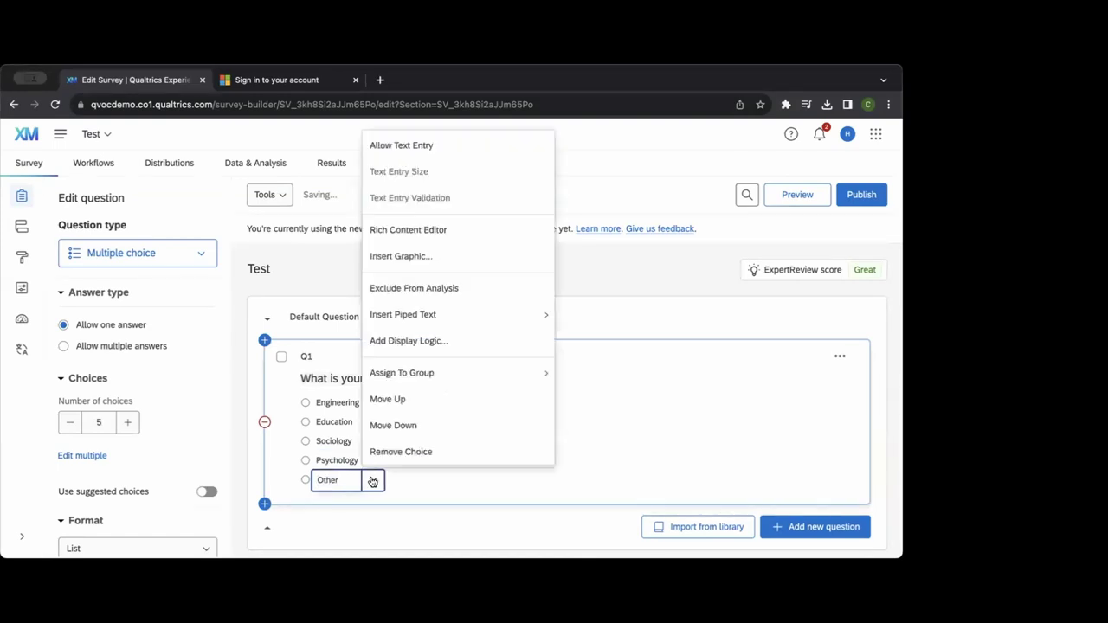
{"action": "left_click", "coordinate": [402, 145]}
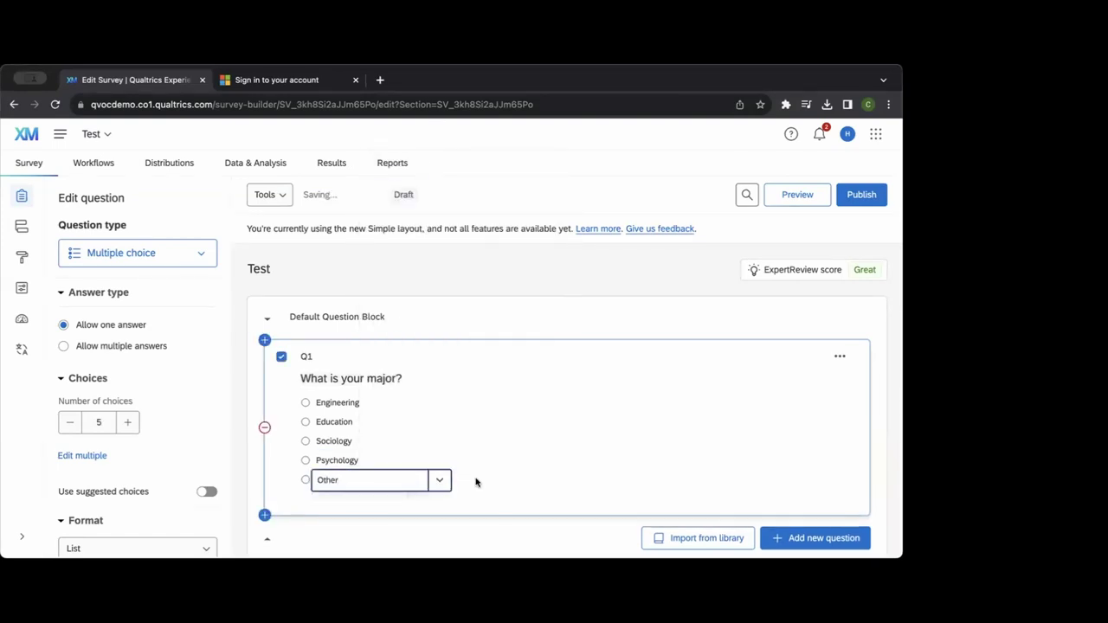
{"action": "left_click", "coordinate": [458, 276]}
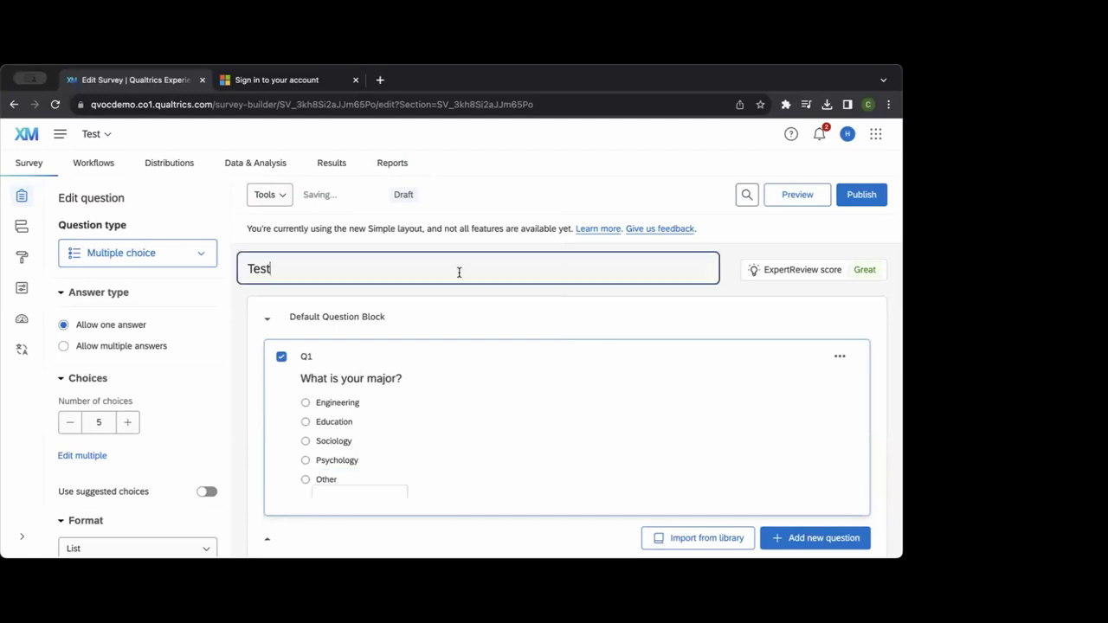
{"action": "left_click", "coordinate": [435, 511]}
Set the major question to allow multiple answers.
{"action": "scroll", "coordinate": [440, 537], "scroll_direction": "down", "scroll_amount": 3}
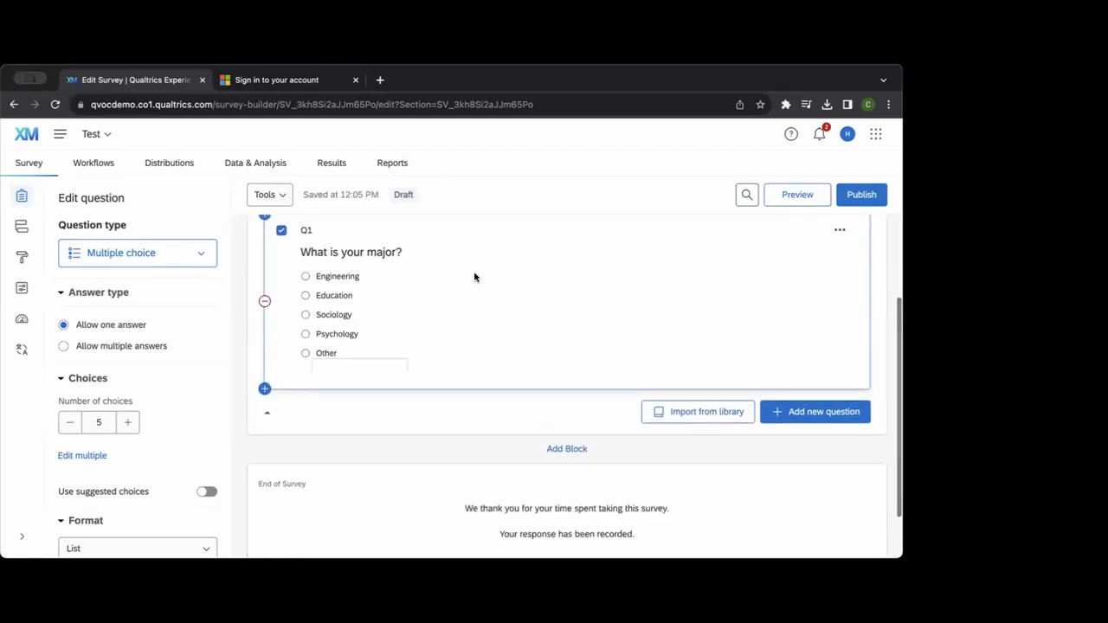
{"action": "scroll", "coordinate": [478, 280], "scroll_direction": "up", "scroll_amount": 1}
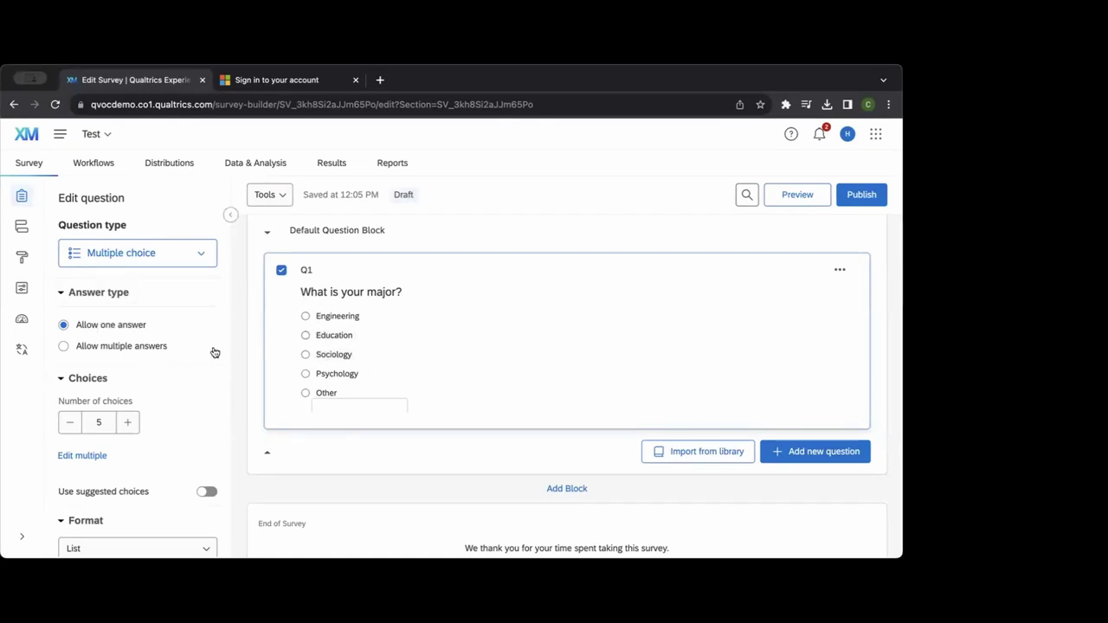
{"action": "left_click", "coordinate": [128, 347]}
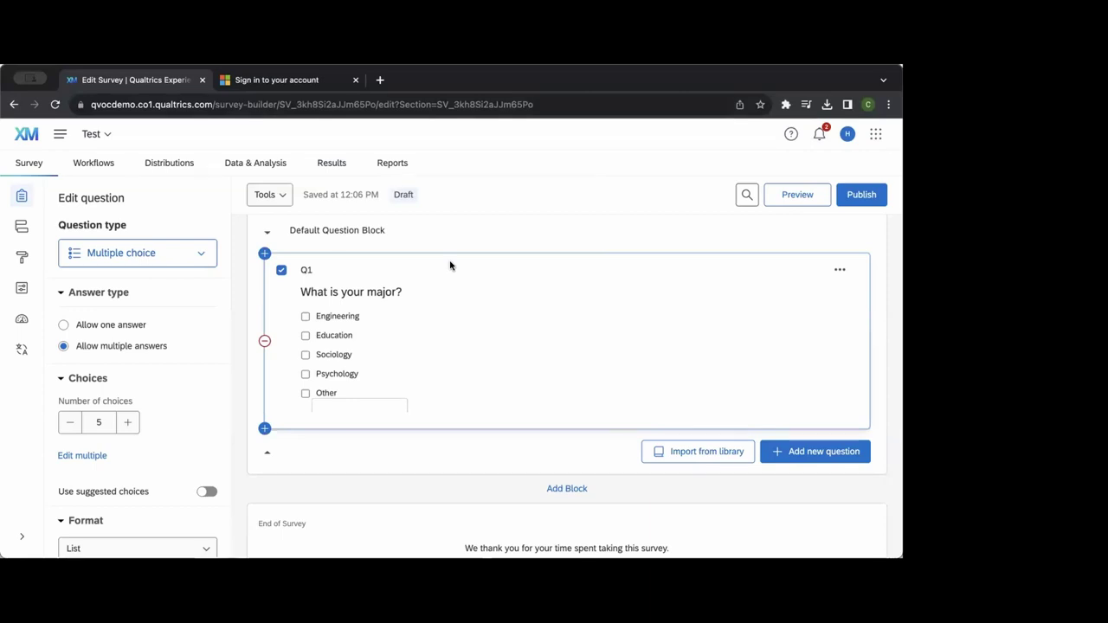
Add a Force response requirement to the major question.
{"action": "scroll", "coordinate": [465, 363], "scroll_direction": "down", "scroll_amount": 2}
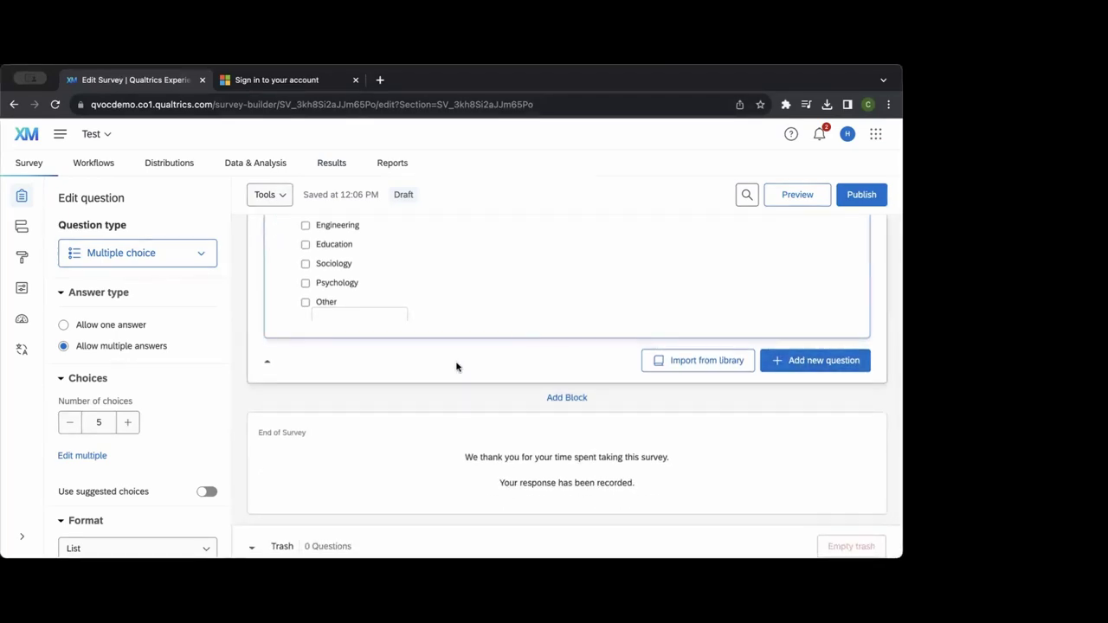
{"action": "scroll", "coordinate": [155, 357], "scroll_direction": "down", "scroll_amount": 3}
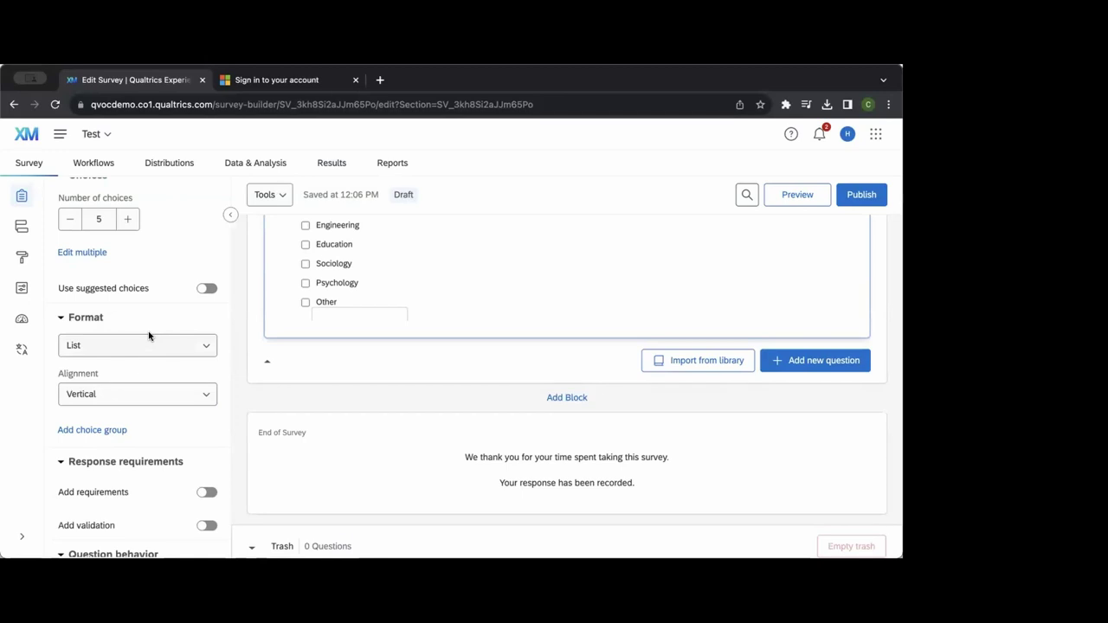
{"action": "scroll", "coordinate": [148, 336], "scroll_direction": "down", "scroll_amount": 4}
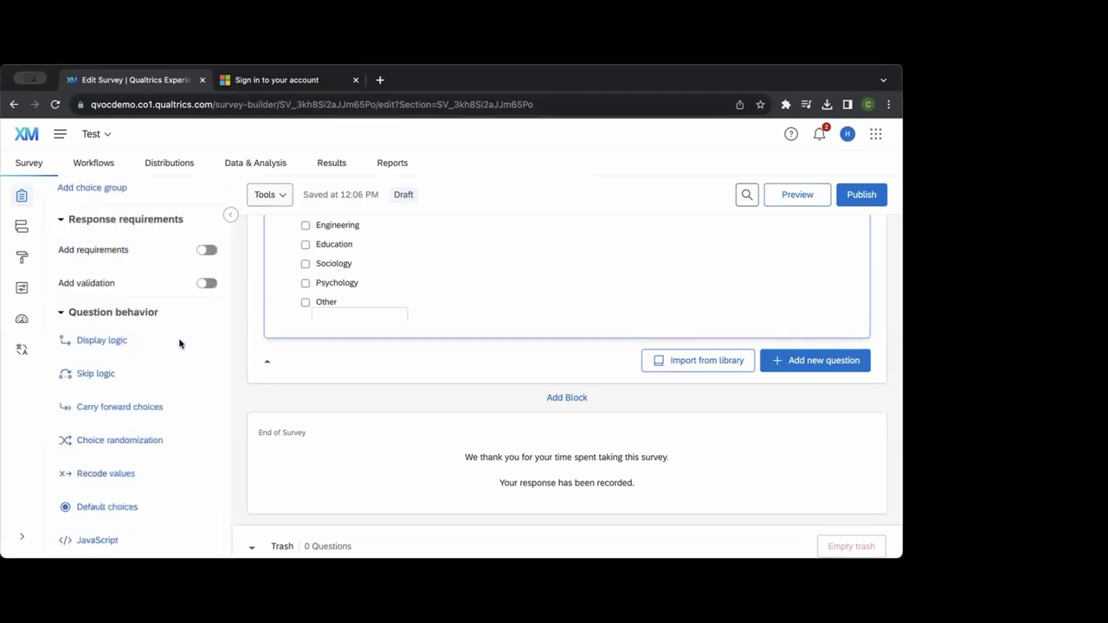
{"action": "left_click", "coordinate": [207, 251]}
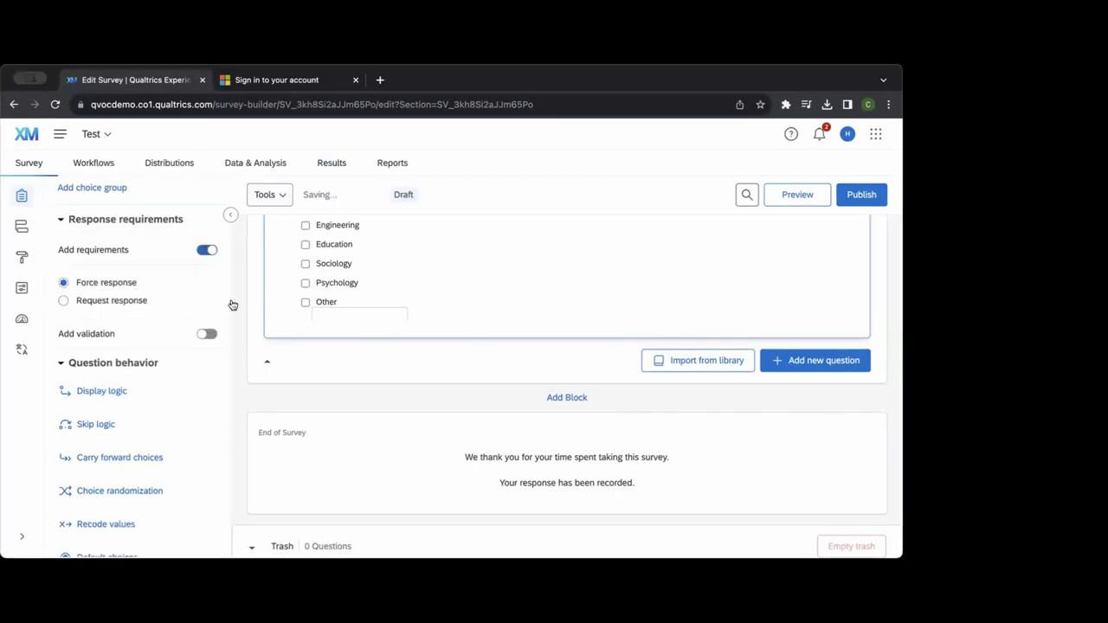
Insert a new question above the major question with the text "Do you consent?...".
{"action": "scroll", "coordinate": [493, 292], "scroll_direction": "up", "scroll_amount": 3}
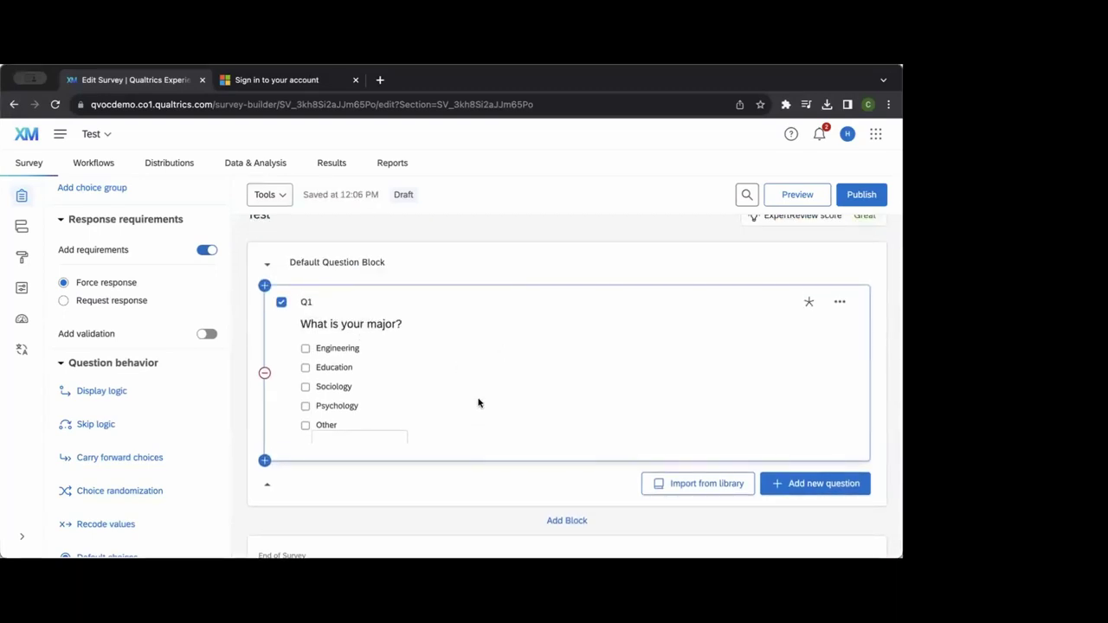
{"action": "left_click", "coordinate": [265, 286]}
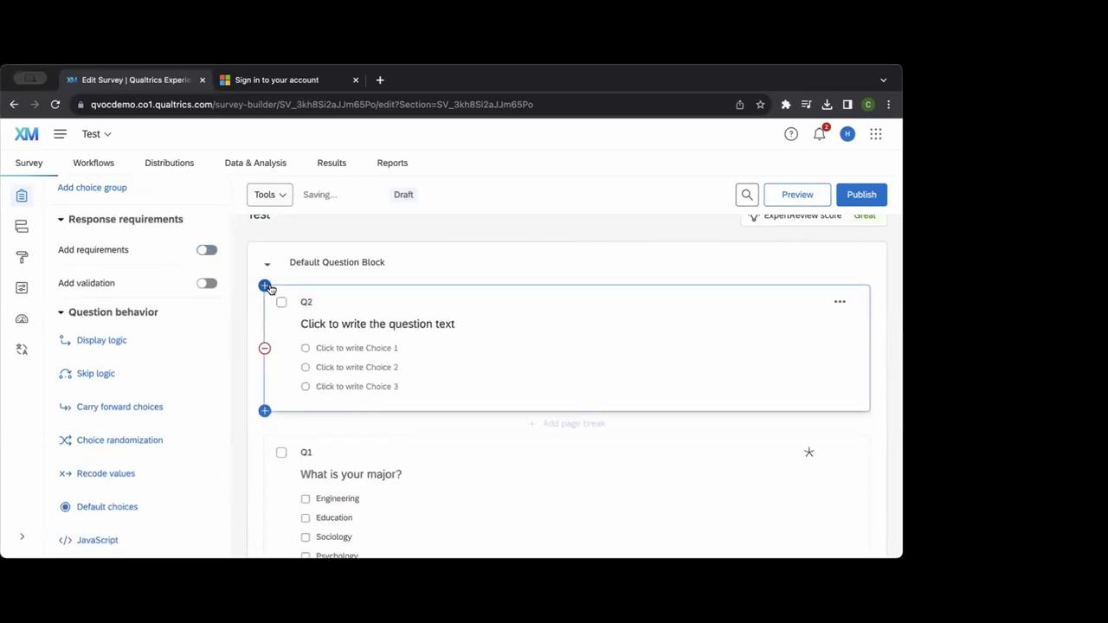
{"action": "left_click", "coordinate": [399, 320]}
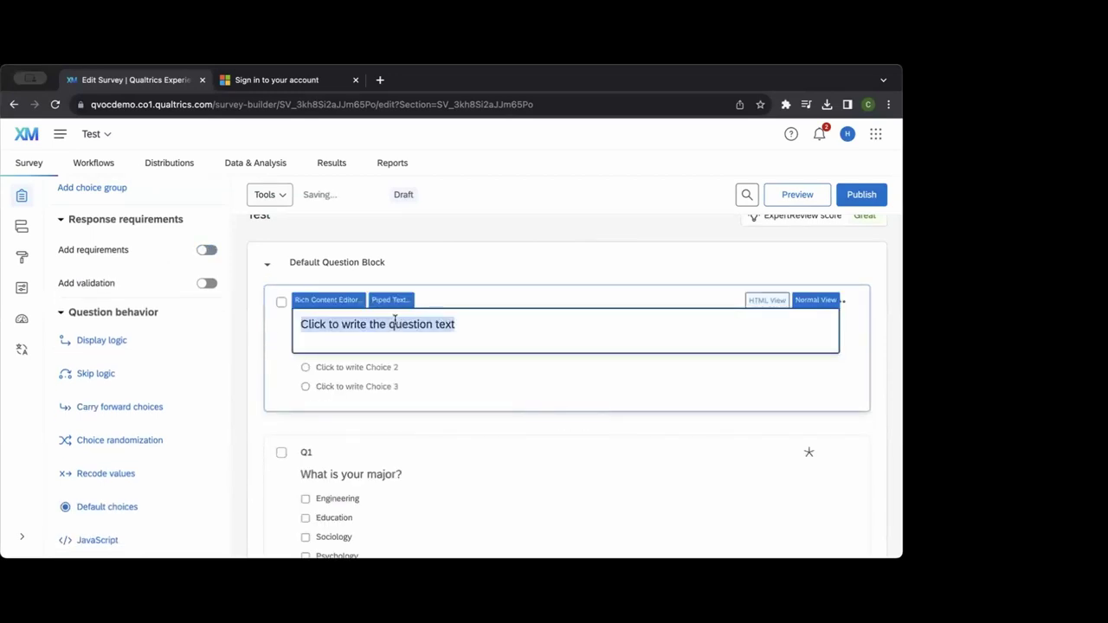
{"action": "type", "text": "Do you conse"}
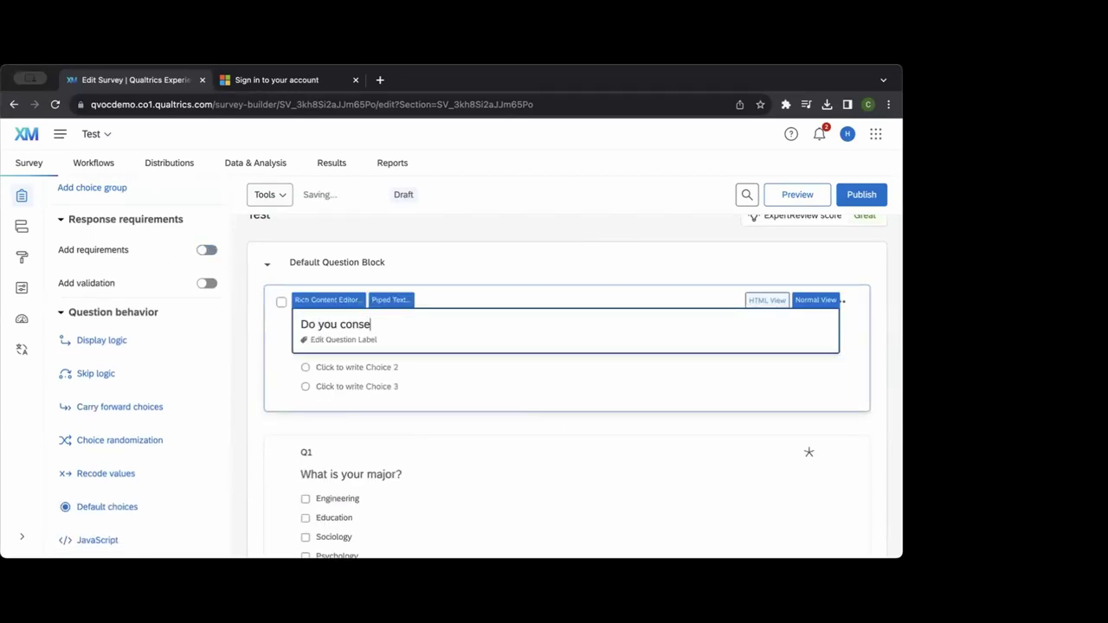
{"action": "type", "text": "nt?..."}
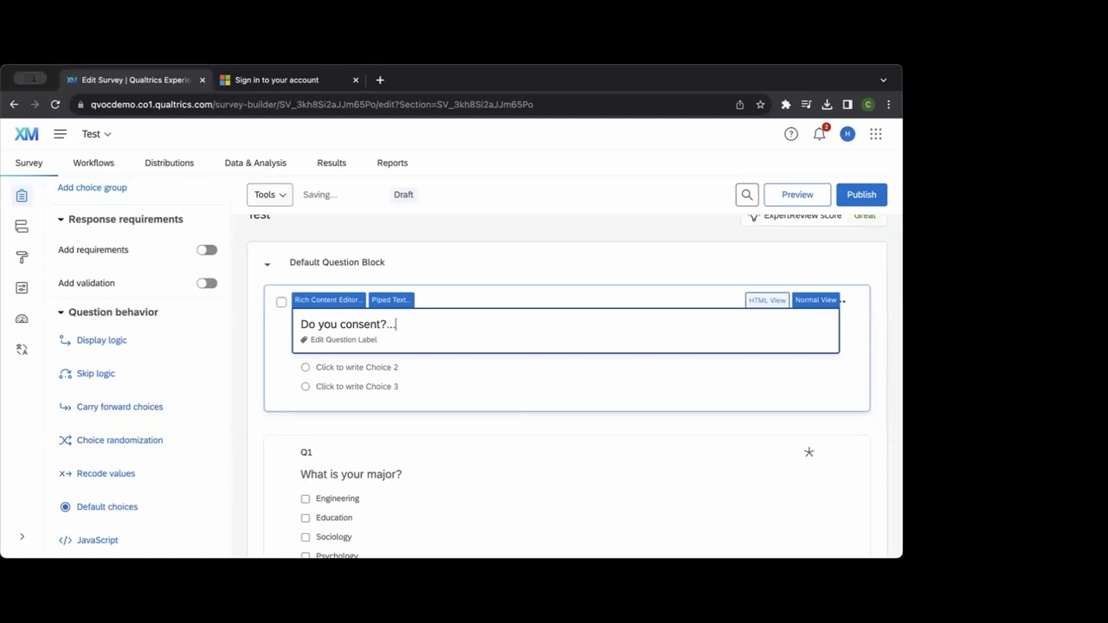
{"action": "left_click", "coordinate": [520, 400]}
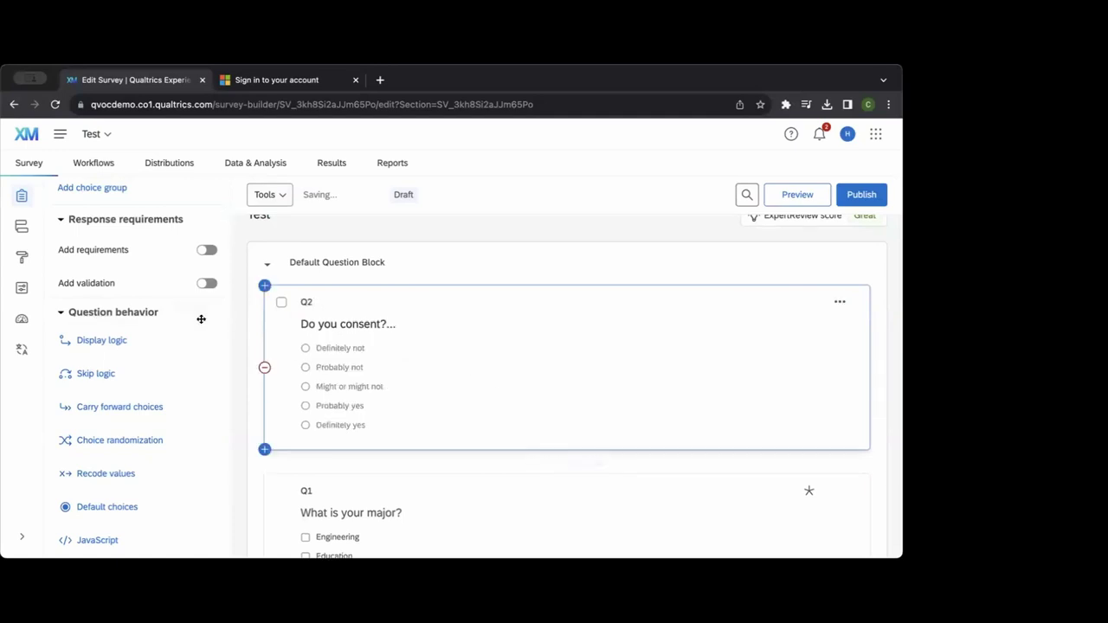
Rename the first two choices of the consent question to Yes and No.
{"action": "left_click", "coordinate": [353, 347]}
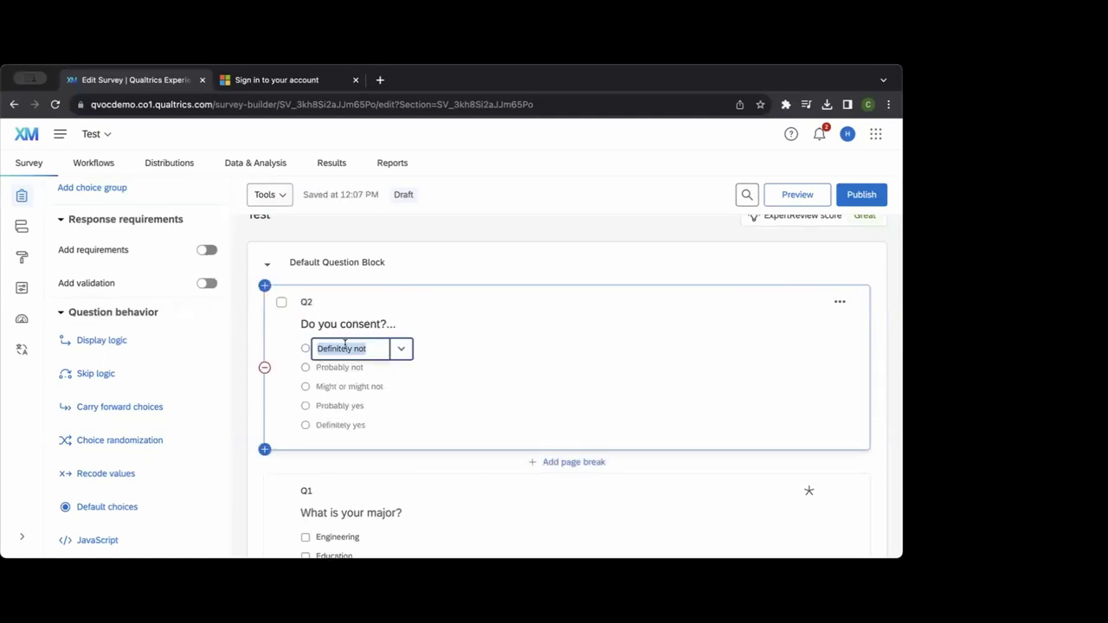
{"action": "type", "text": "Yes"}
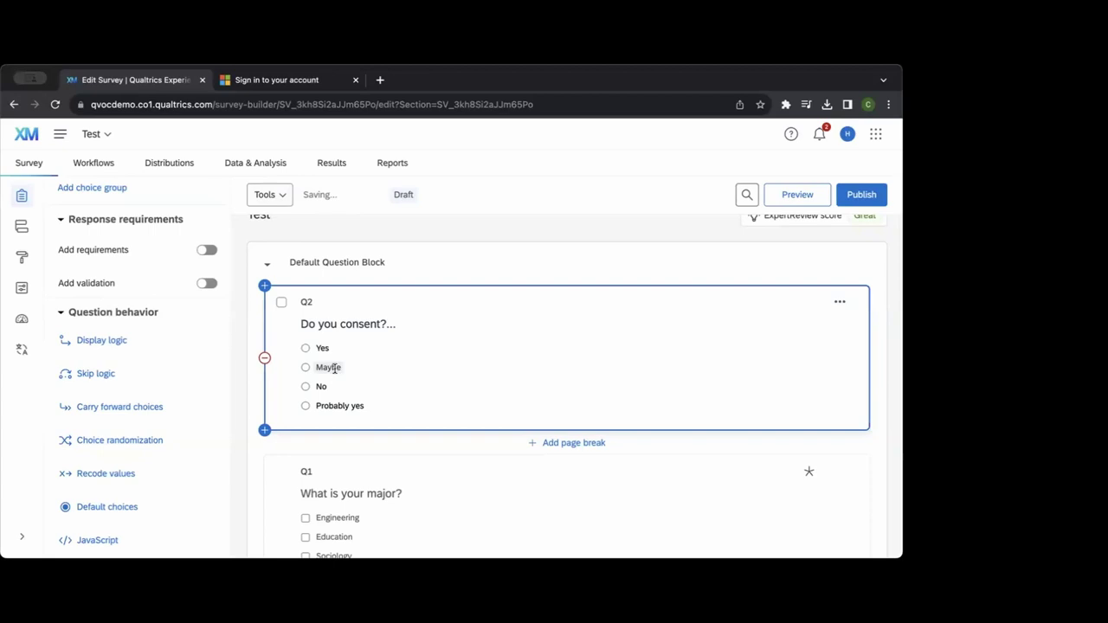
{"action": "left_click", "coordinate": [335, 367]}
{"action": "key", "text": "BackSpace"}
{"action": "key", "text": "shift+Home"}
{"action": "type", "text": "No"}
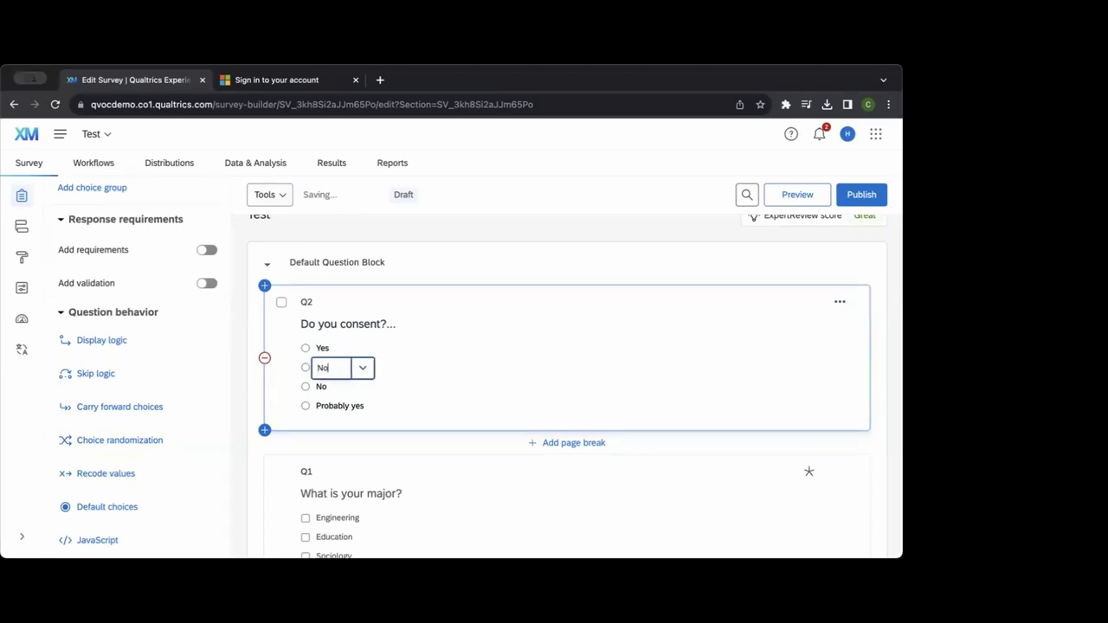
Remove the duplicate No choice and the Probably yes choice from the consent question.
{"action": "left_click", "coordinate": [321, 387]}
{"action": "left_click", "coordinate": [363, 391]}
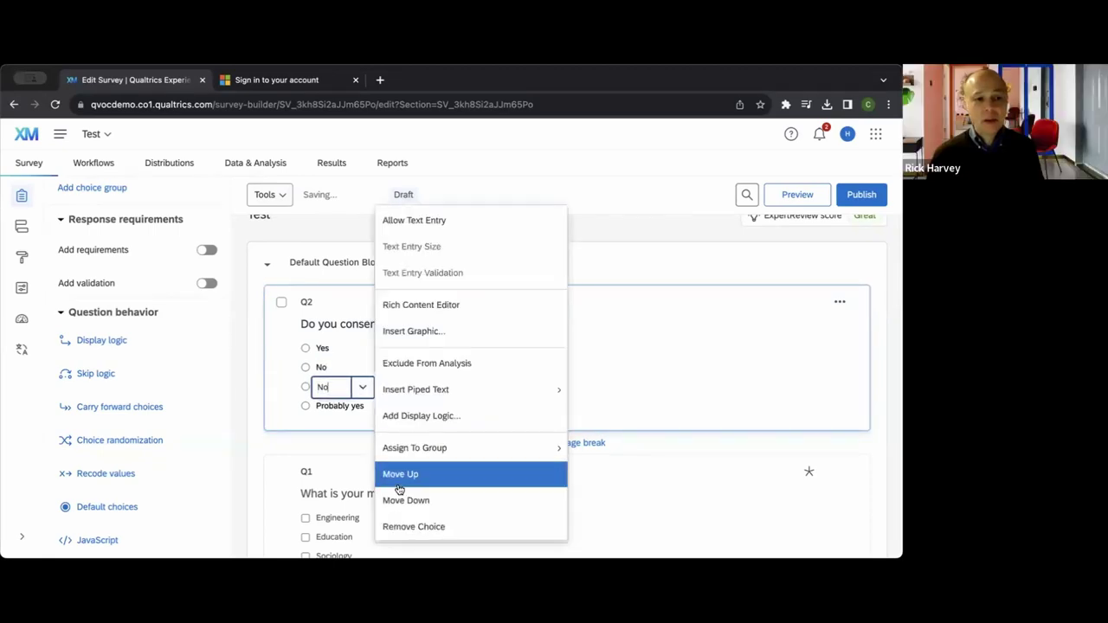
{"action": "left_click", "coordinate": [414, 527]}
{"action": "left_click", "coordinate": [342, 389]}
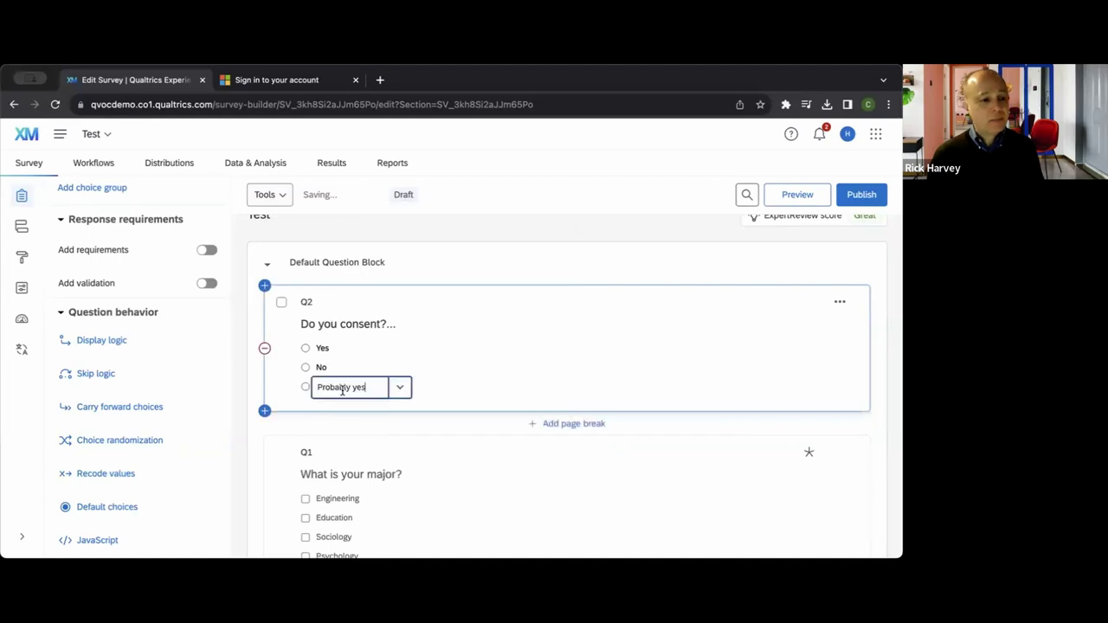
{"action": "left_click", "coordinate": [399, 387]}
{"action": "left_click", "coordinate": [435, 527]}
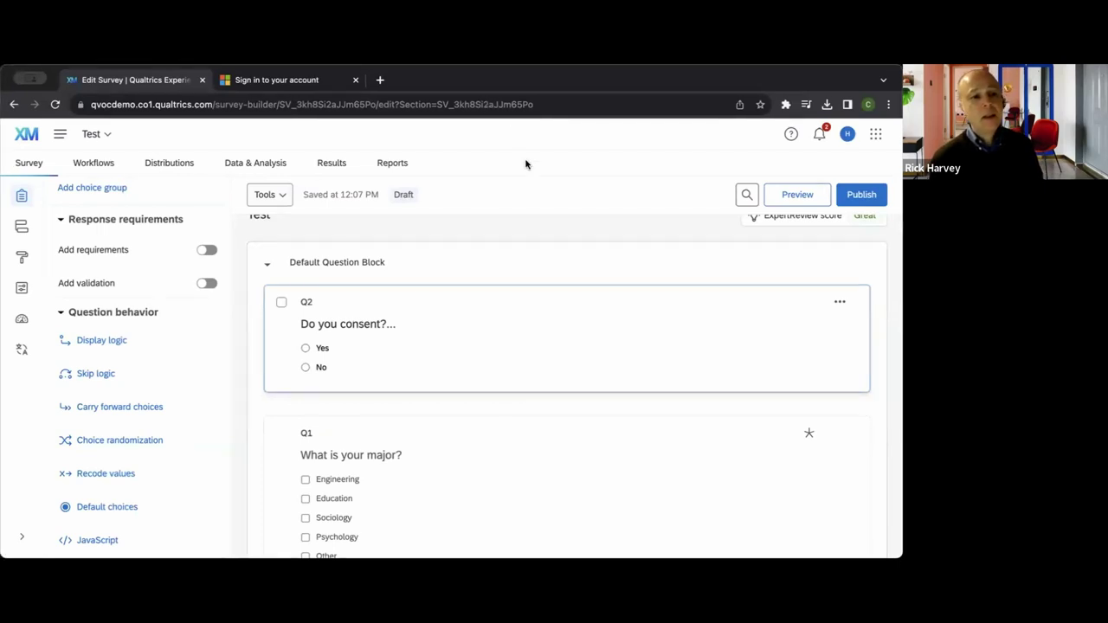
{"action": "scroll", "coordinate": [438, 270], "scroll_direction": "down", "scroll_amount": 3}
{"action": "scroll", "coordinate": [435, 327], "scroll_direction": "up", "scroll_amount": 1}
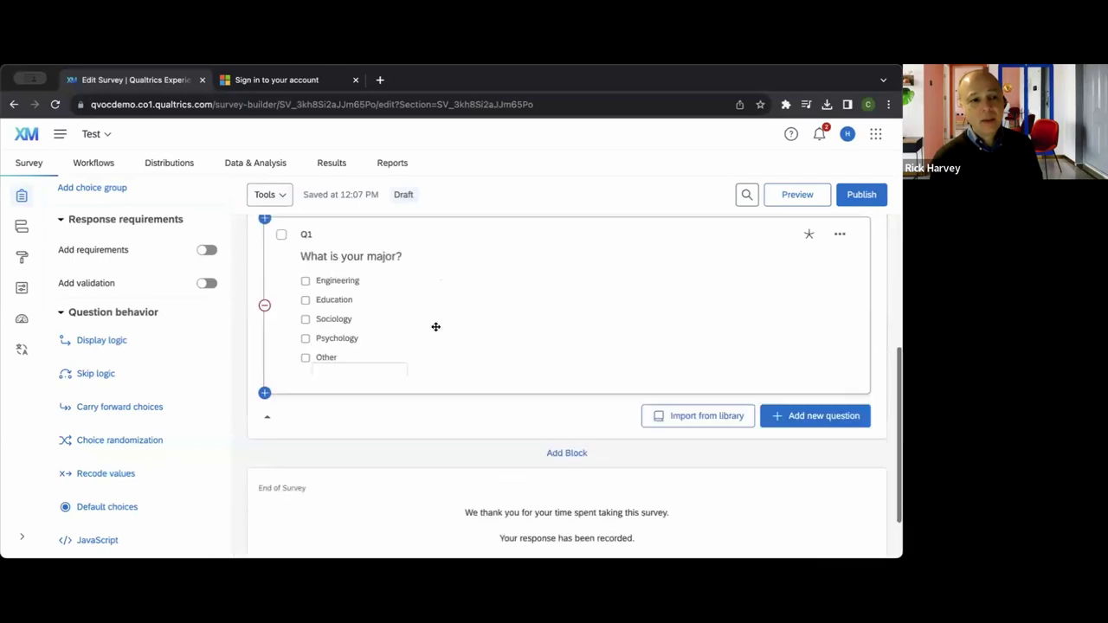
{"action": "scroll", "coordinate": [451, 327], "scroll_direction": "up", "scroll_amount": 5}
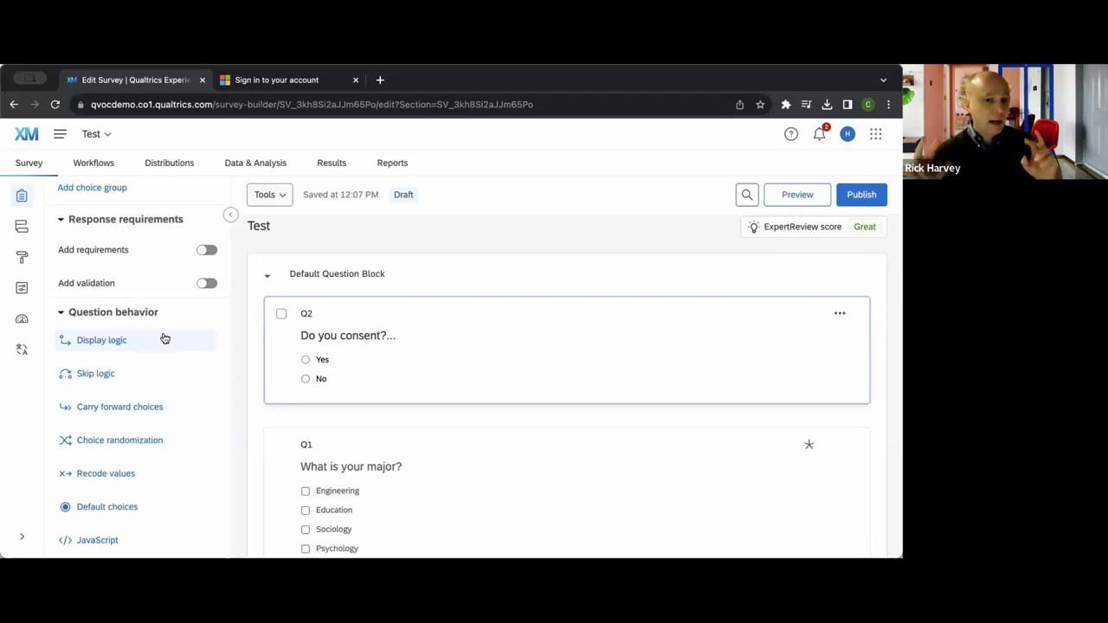
{"action": "left_click", "coordinate": [611, 338]}
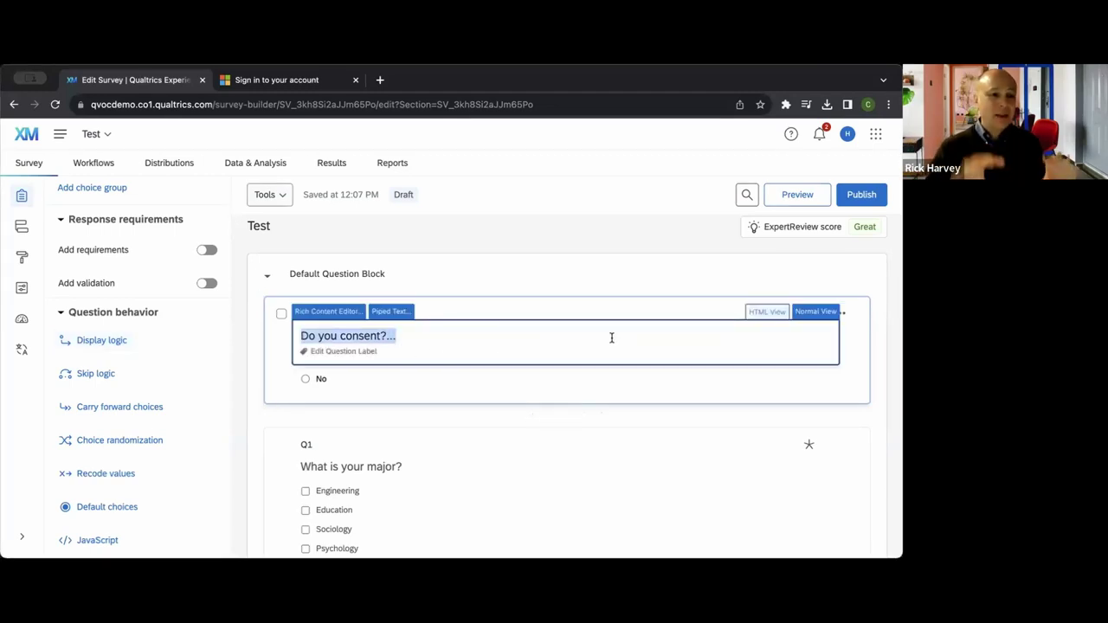
{"action": "left_click", "coordinate": [611, 337]}
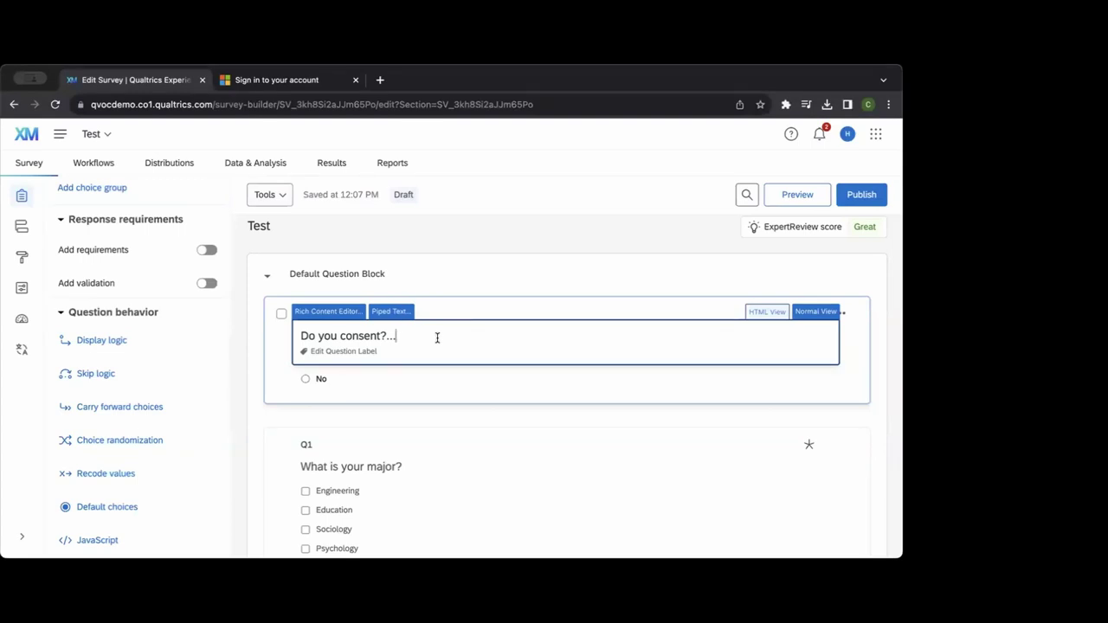
Add a page break between the consent question and the major question.
{"action": "left_click", "coordinate": [473, 385]}
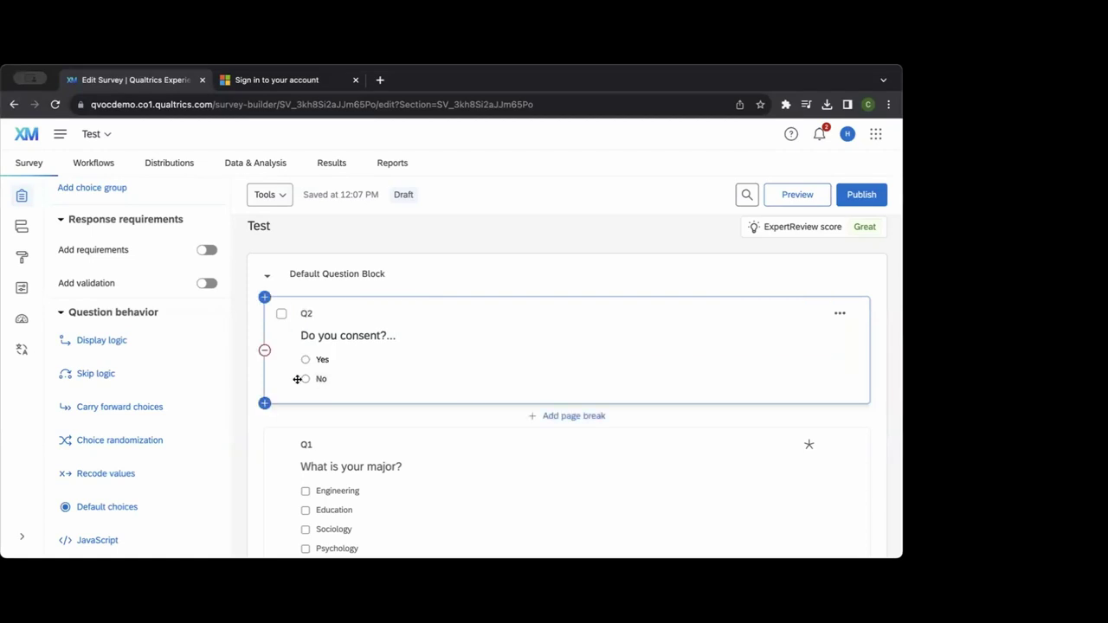
{"action": "left_click", "coordinate": [576, 416]}
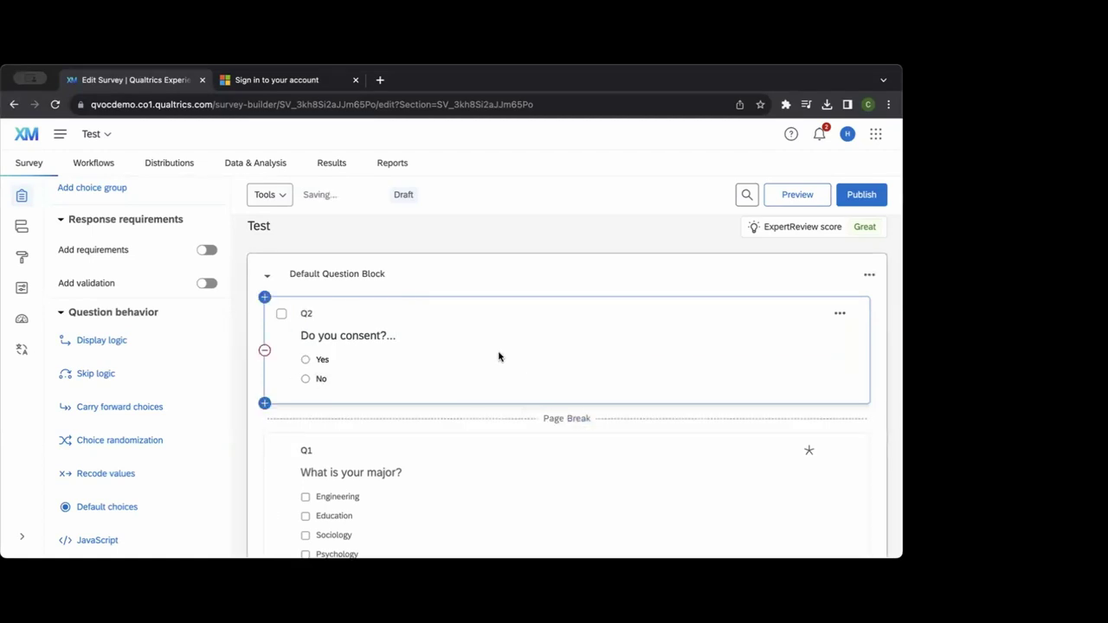
Examine the consent question's text in the rich content editor, then close the editor without changes.
{"action": "left_click", "coordinate": [480, 338]}
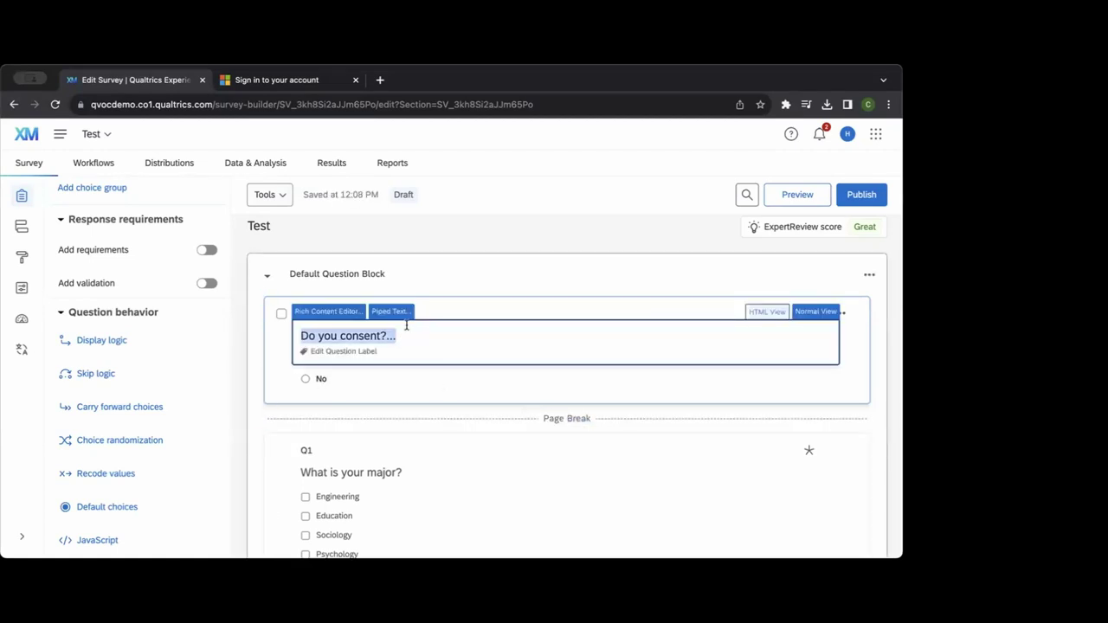
{"action": "left_click", "coordinate": [420, 335]}
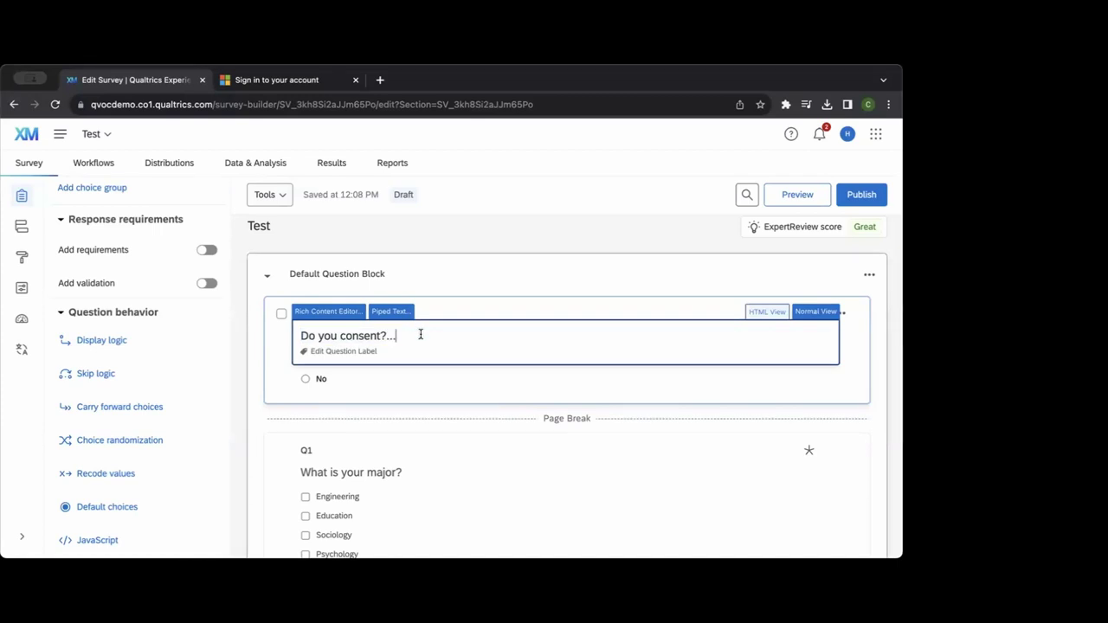
{"action": "left_click", "coordinate": [351, 311]}
{"action": "left_click", "coordinate": [472, 375]}
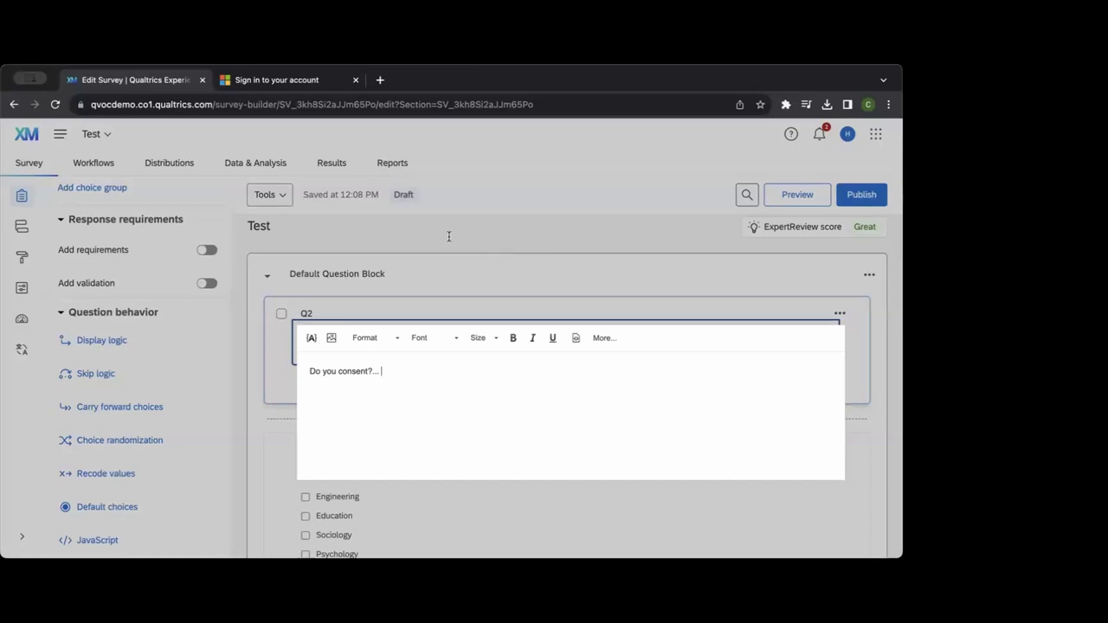
{"action": "left_click", "coordinate": [604, 236]}
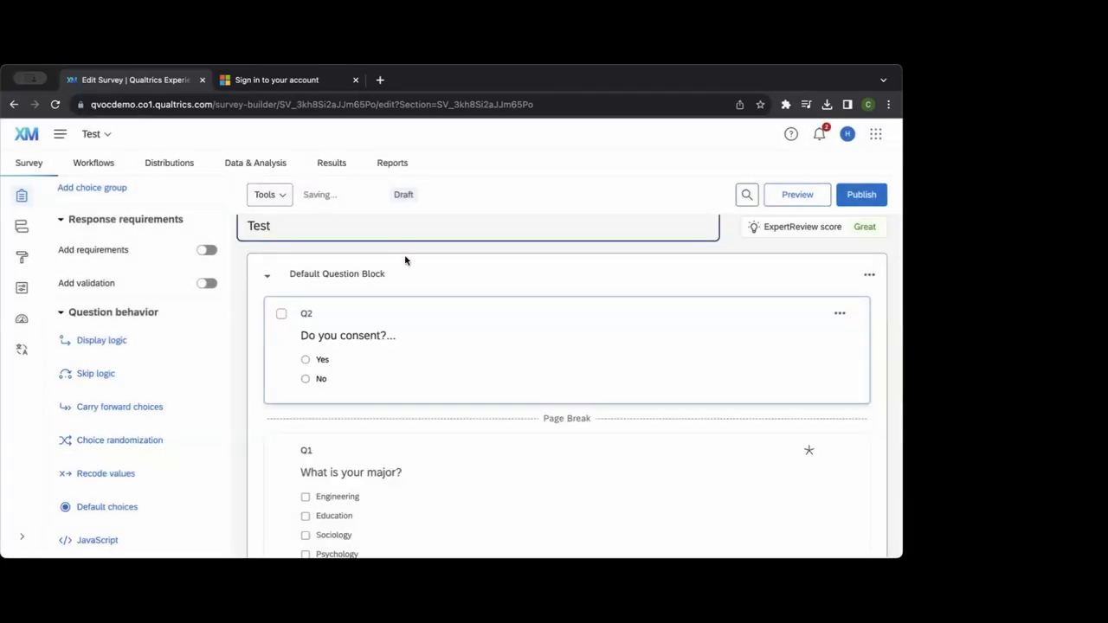
Look at the Insert Graphic options in the consent question's rich content editor without inserting anything.
{"action": "left_click", "coordinate": [448, 351]}
{"action": "left_click", "coordinate": [448, 332]}
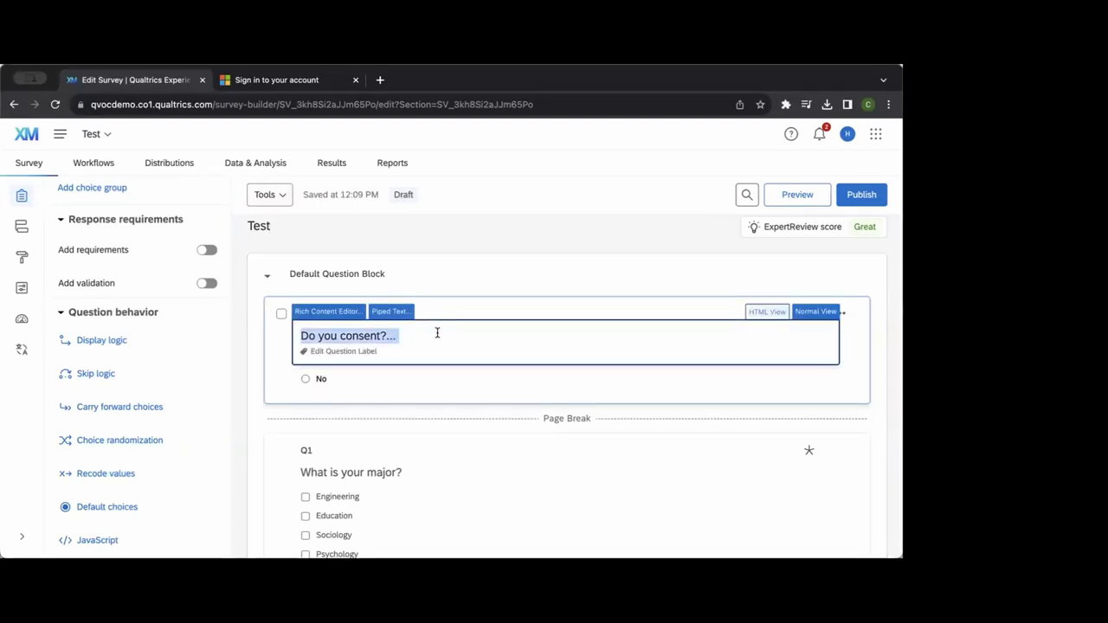
{"action": "left_click", "coordinate": [437, 333]}
{"action": "left_click", "coordinate": [338, 314]}
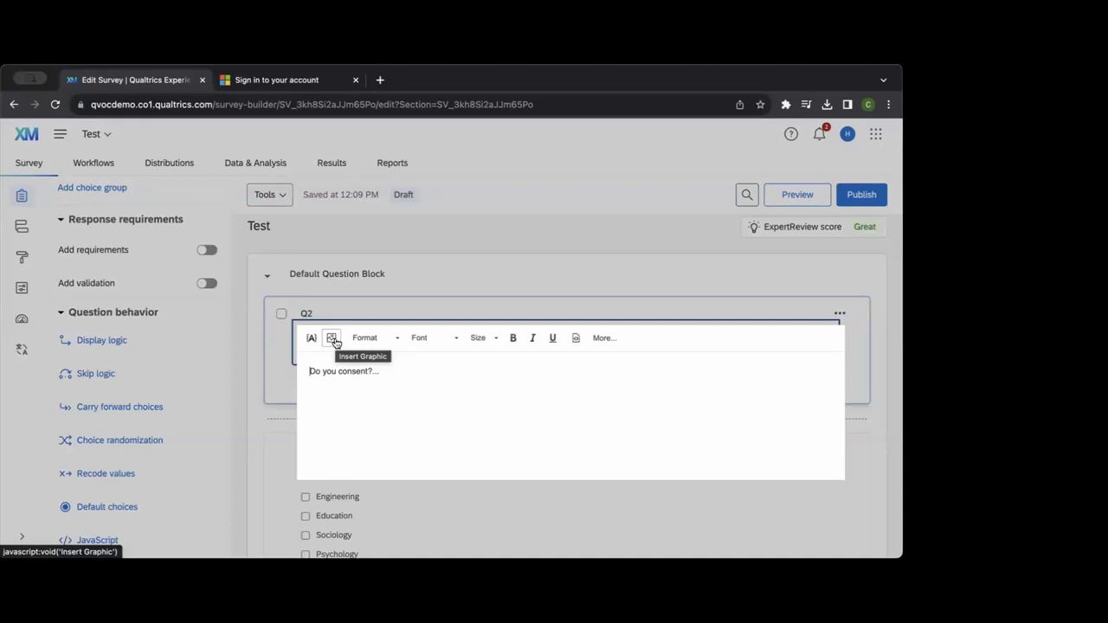
{"action": "left_click", "coordinate": [333, 339]}
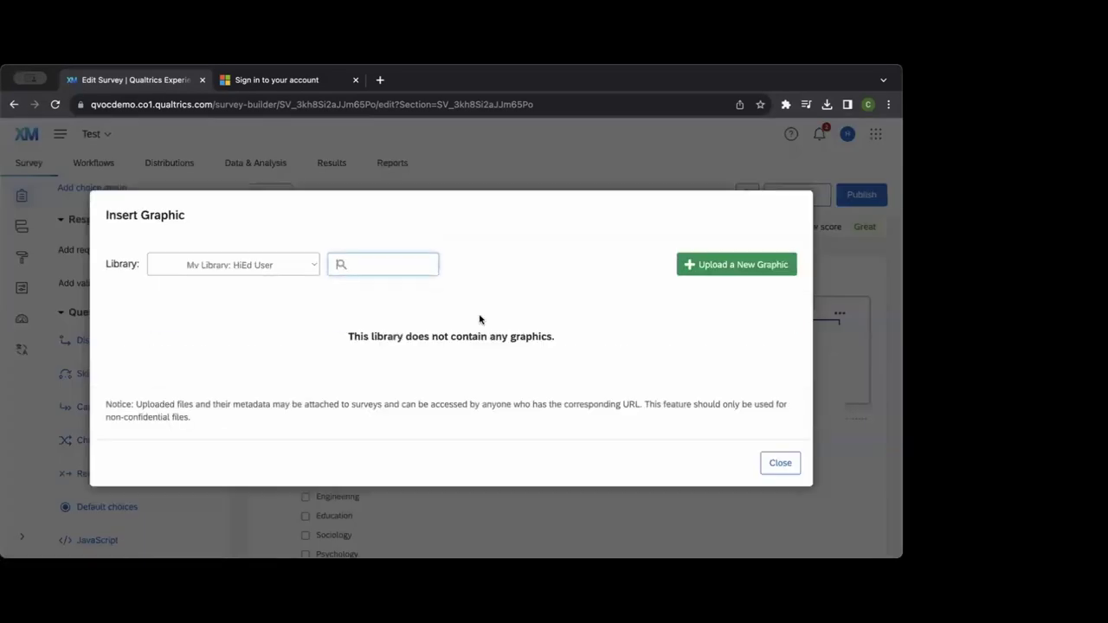
{"action": "left_click", "coordinate": [781, 463]}
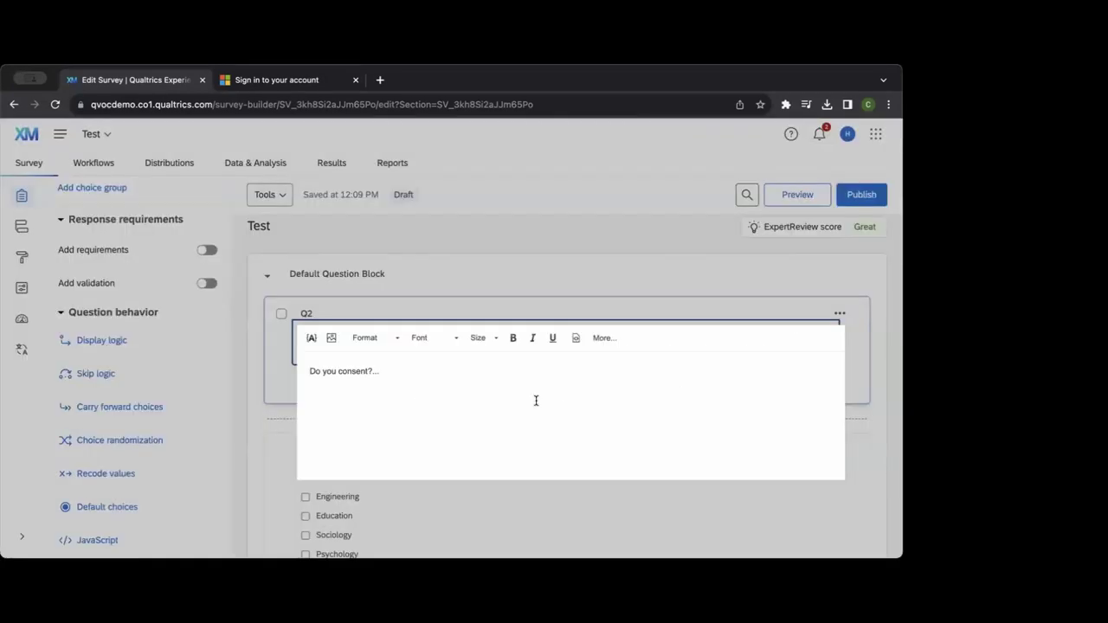
{"action": "left_click", "coordinate": [456, 234]}
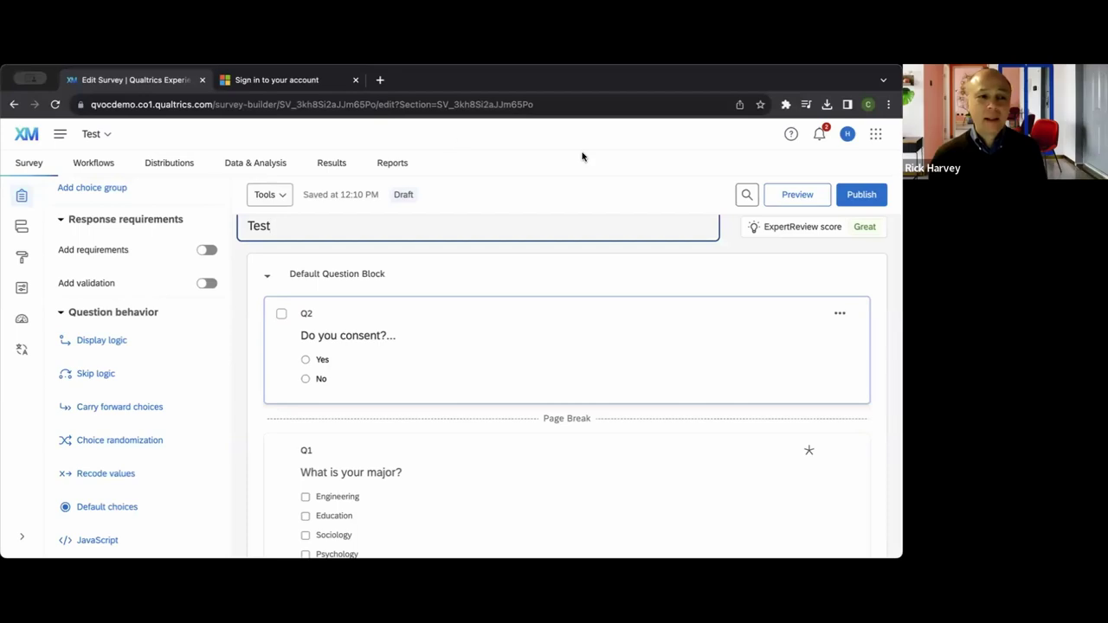
{"action": "left_click", "coordinate": [636, 261]}
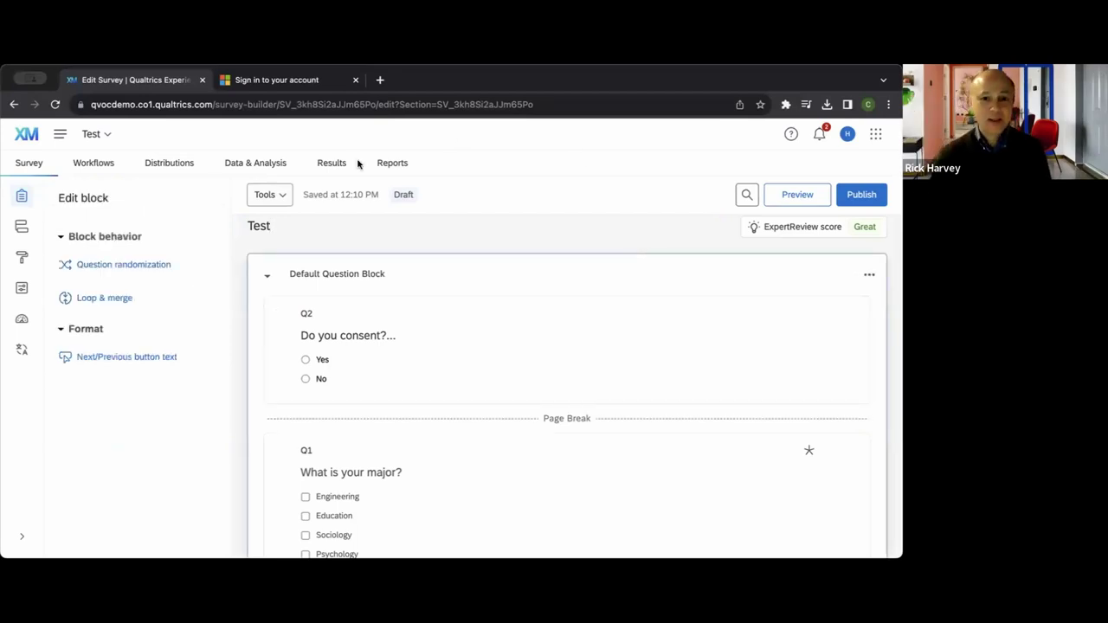
{"action": "left_click", "coordinate": [558, 372]}
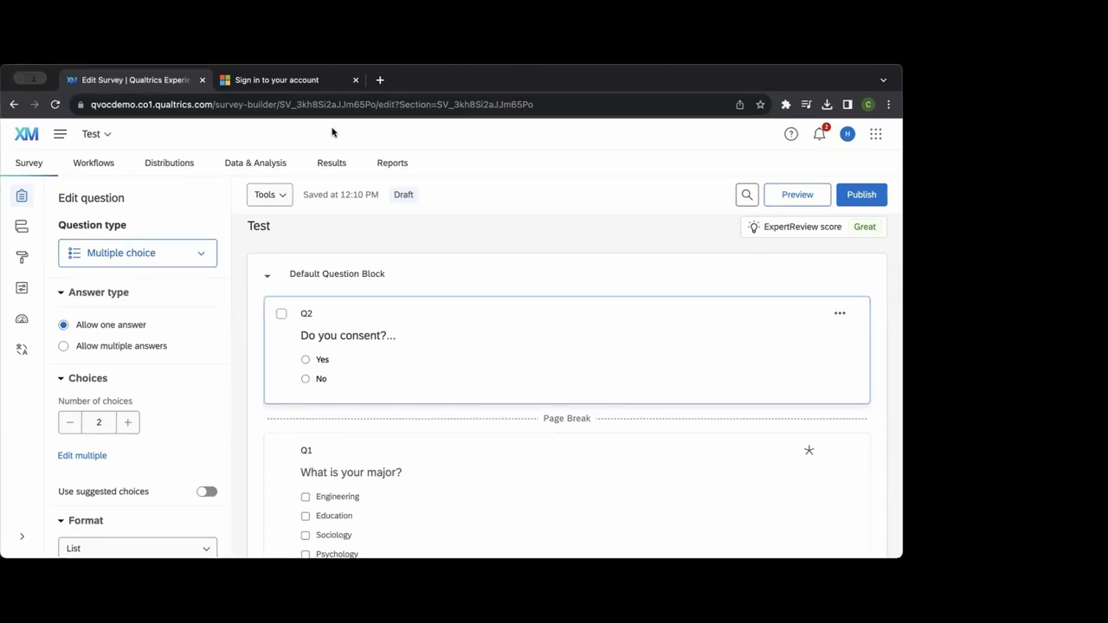
Add a Matrix table question below the major question.
{"action": "scroll", "coordinate": [483, 389], "scroll_direction": "down", "scroll_amount": 3}
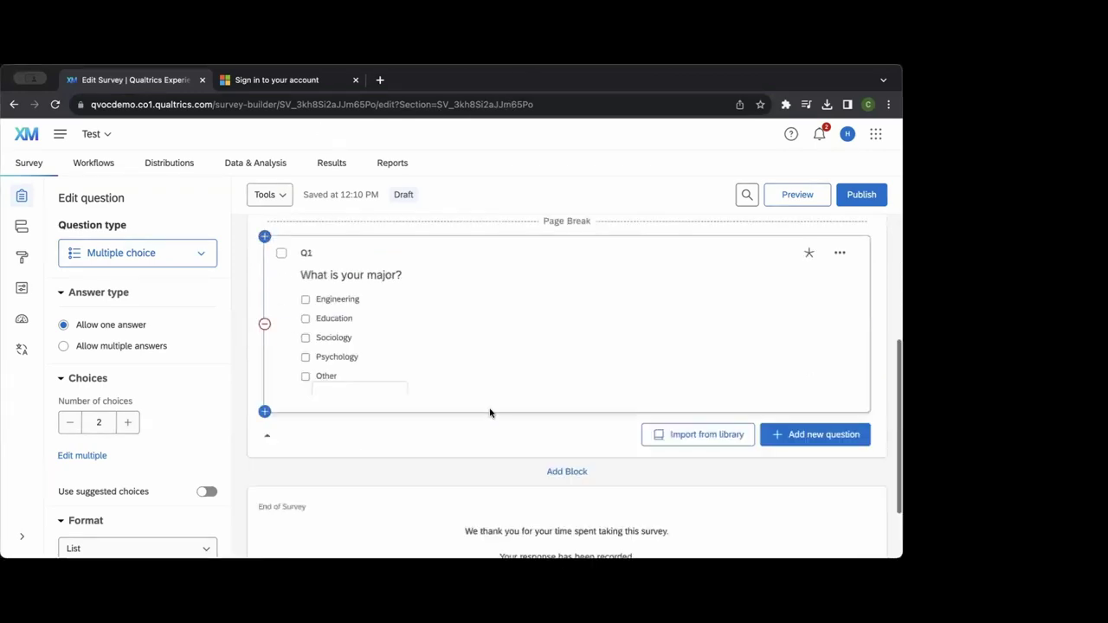
{"action": "left_click", "coordinate": [821, 441]}
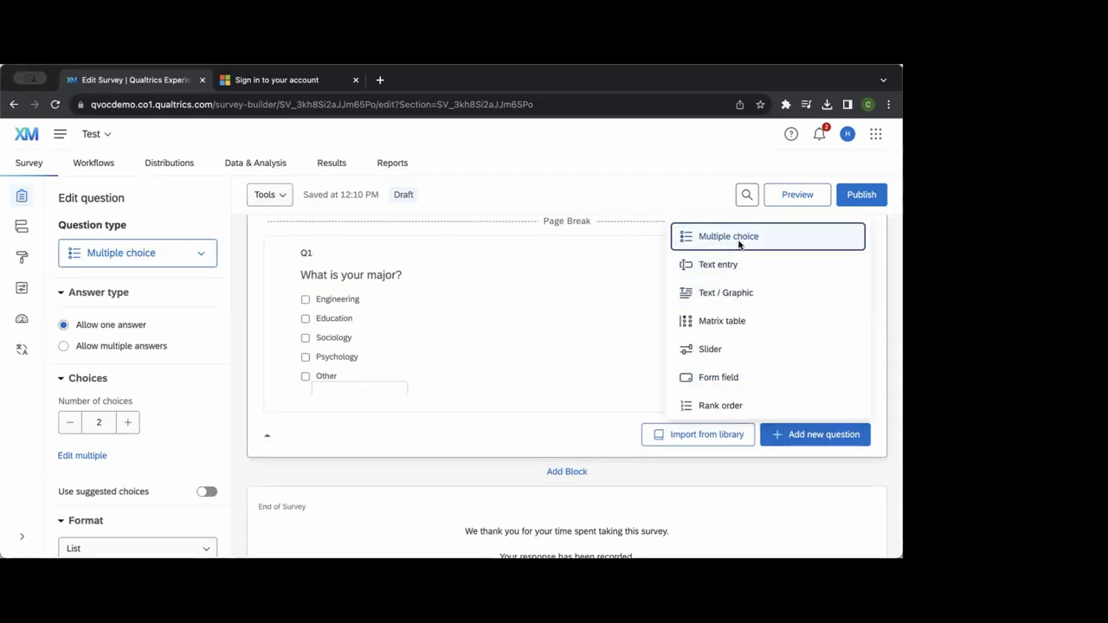
{"action": "left_click", "coordinate": [727, 321]}
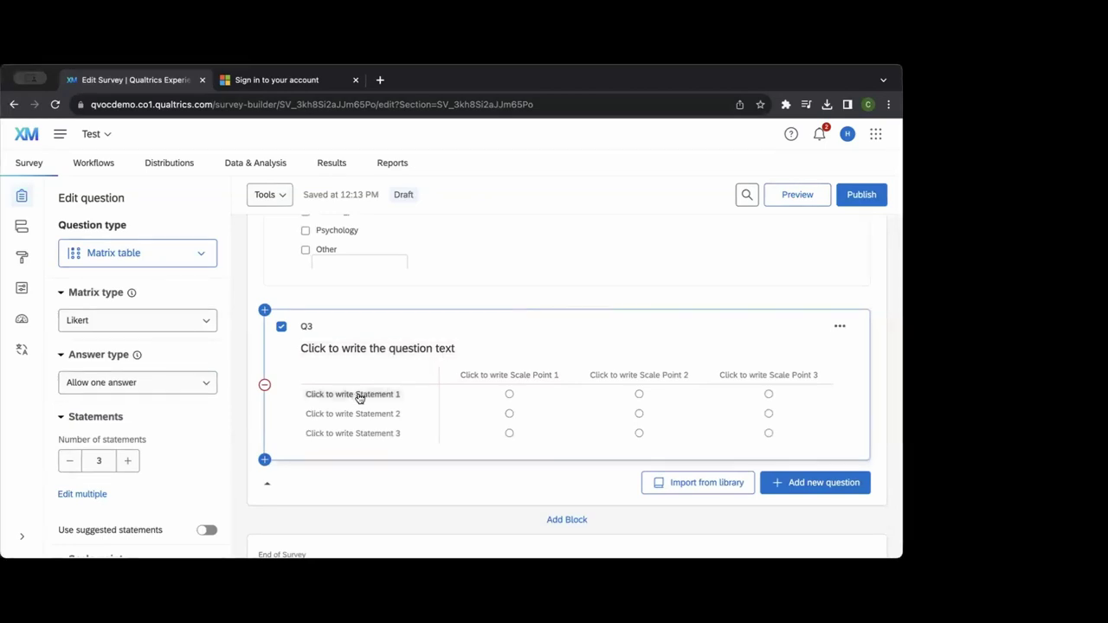
Enable suggested scale points for the matrix table question, using the Disagree - Agree scale.
{"action": "scroll", "coordinate": [192, 376], "scroll_direction": "down", "scroll_amount": 3}
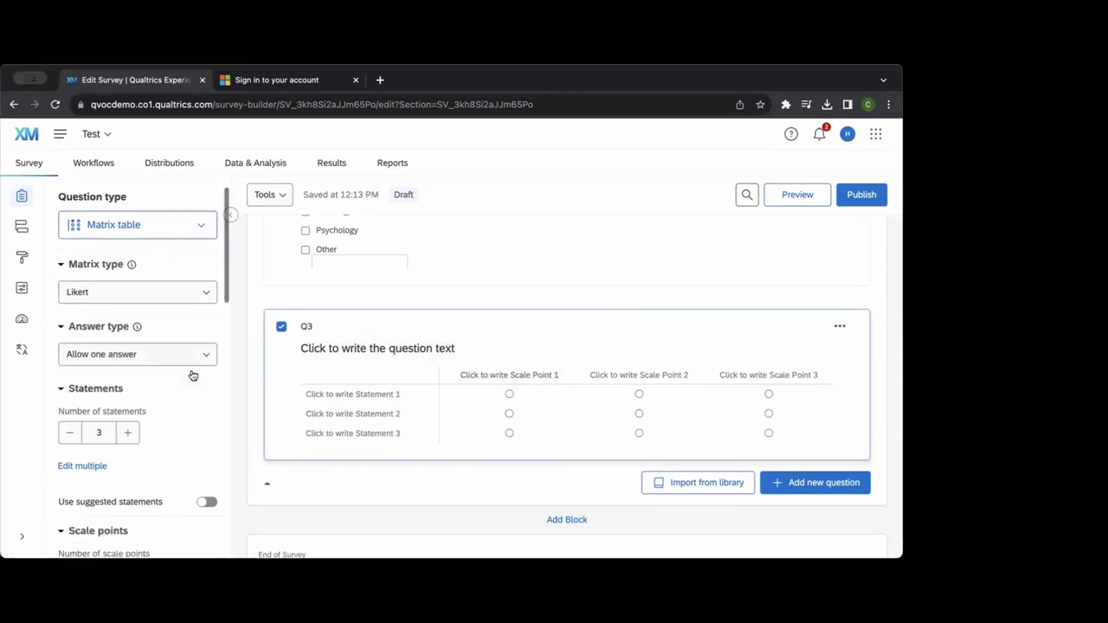
{"action": "left_click", "coordinate": [82, 473]}
{"action": "left_click", "coordinate": [194, 426]}
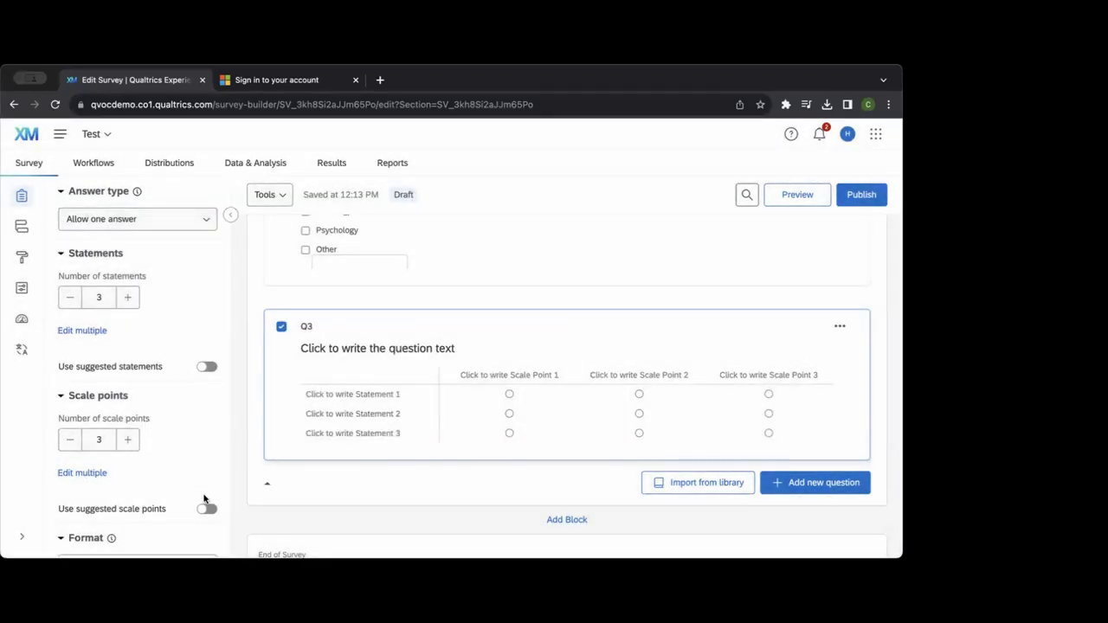
{"action": "left_click", "coordinate": [207, 510]}
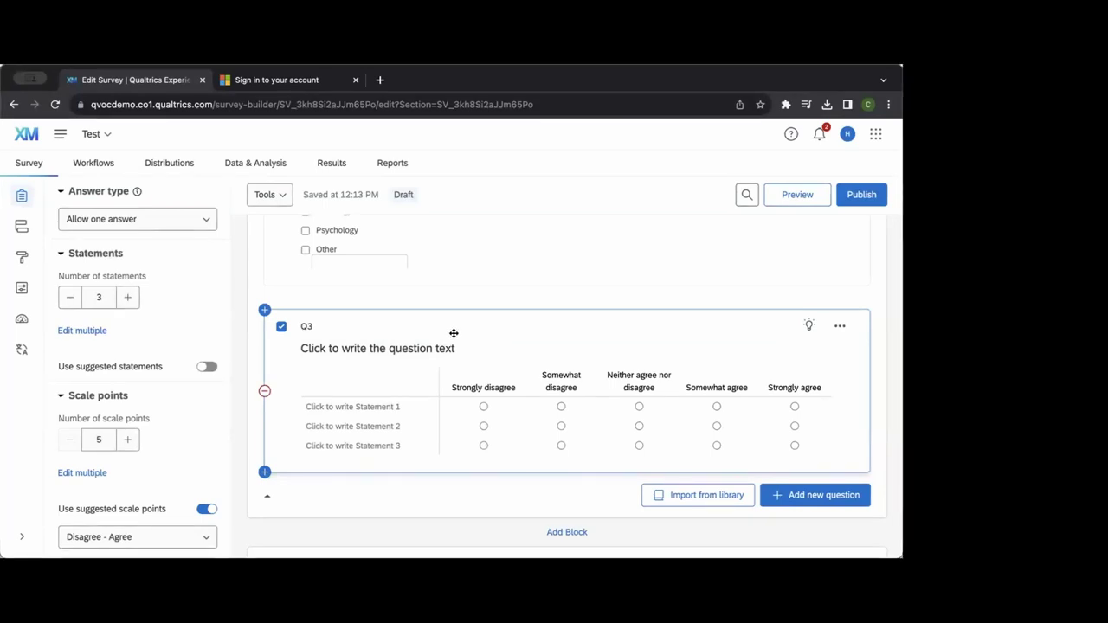
Add a Text entry question below the matrix table question.
{"action": "scroll", "coordinate": [587, 311], "scroll_direction": "down", "scroll_amount": 3}
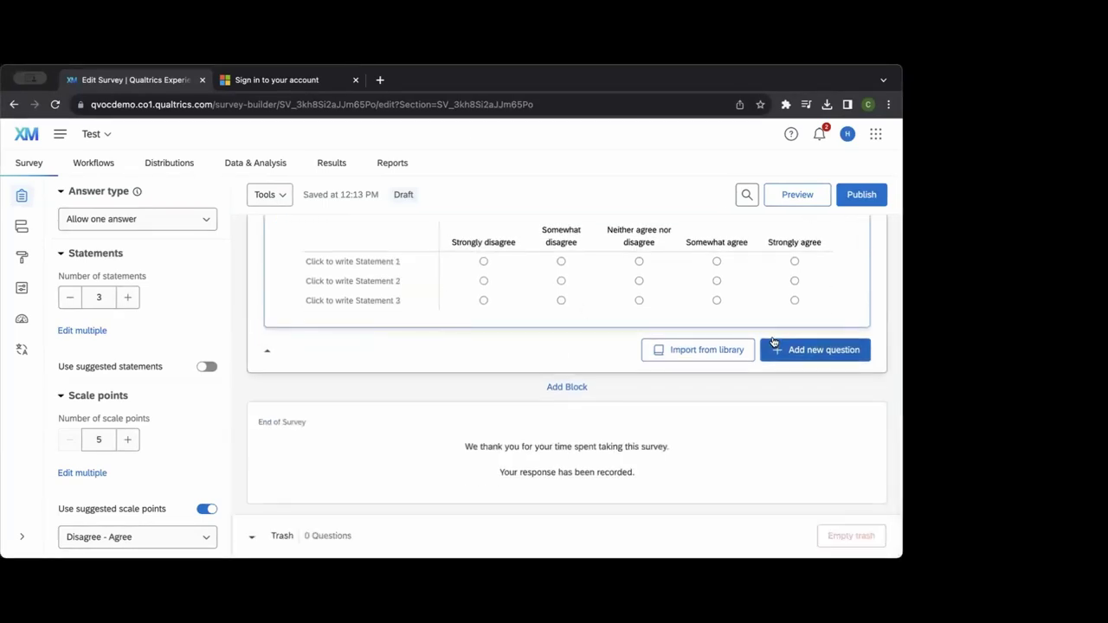
{"action": "left_click", "coordinate": [804, 357]}
{"action": "left_click", "coordinate": [757, 173]}
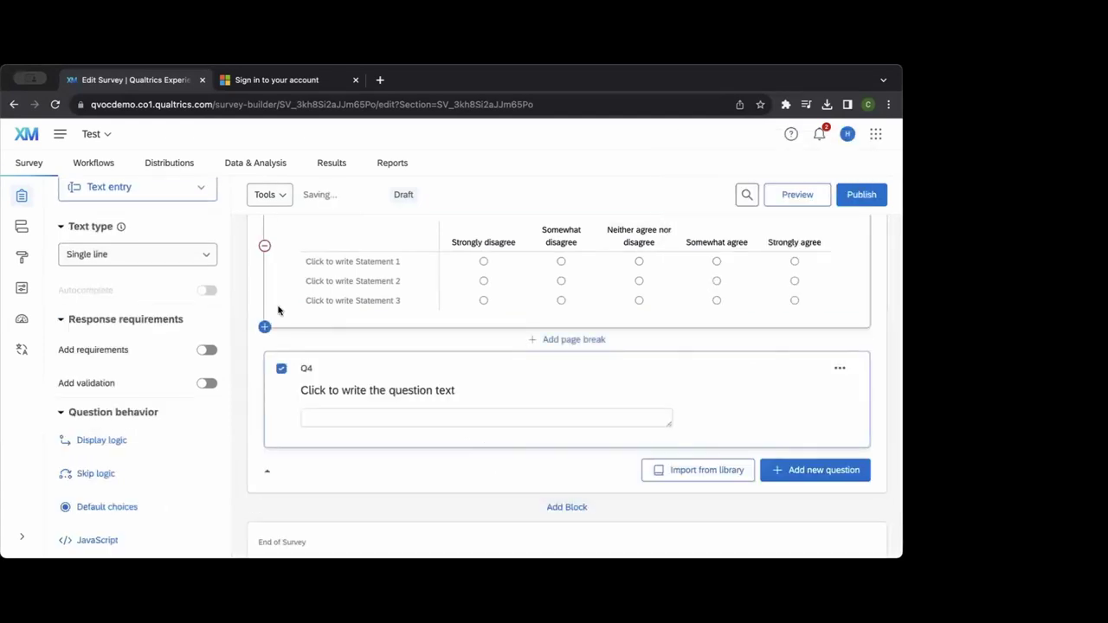
Set the text entry question's text type to Multiple lines and enlarge its answer box in both directions.
{"action": "left_click", "coordinate": [208, 254]}
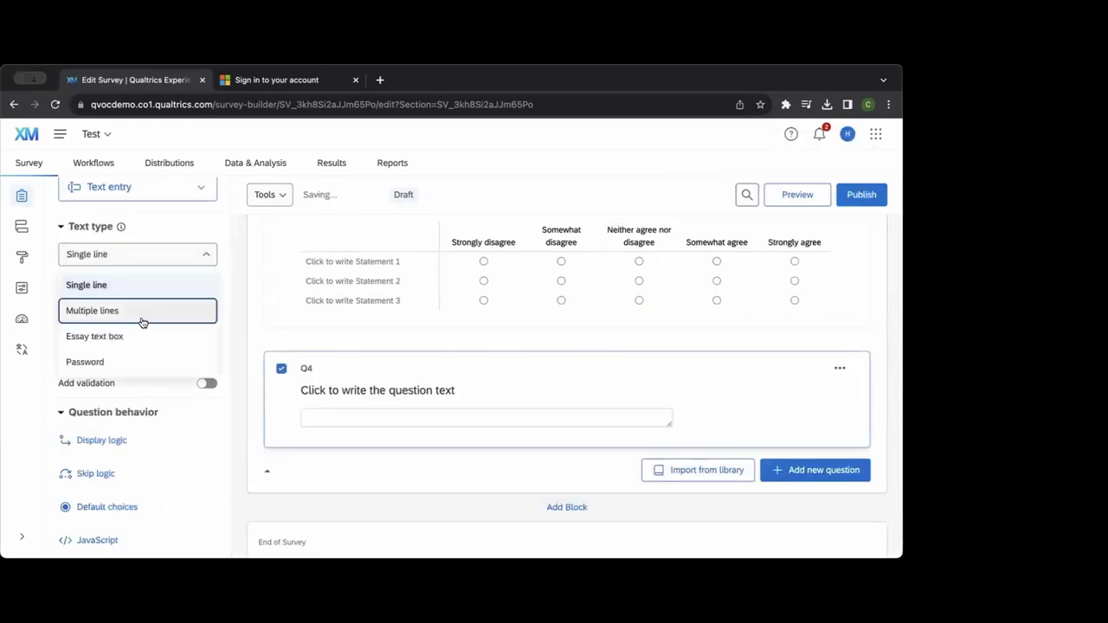
{"action": "left_click", "coordinate": [112, 312]}
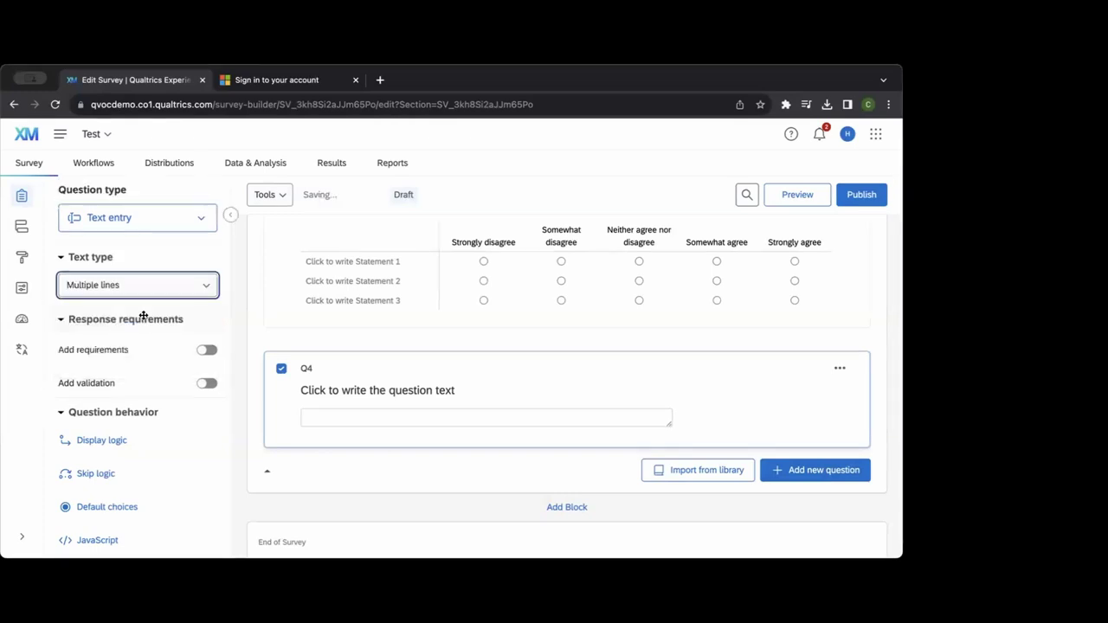
{"action": "left_click_drag", "start_coordinate": [669, 426], "coordinate": [717, 516]}
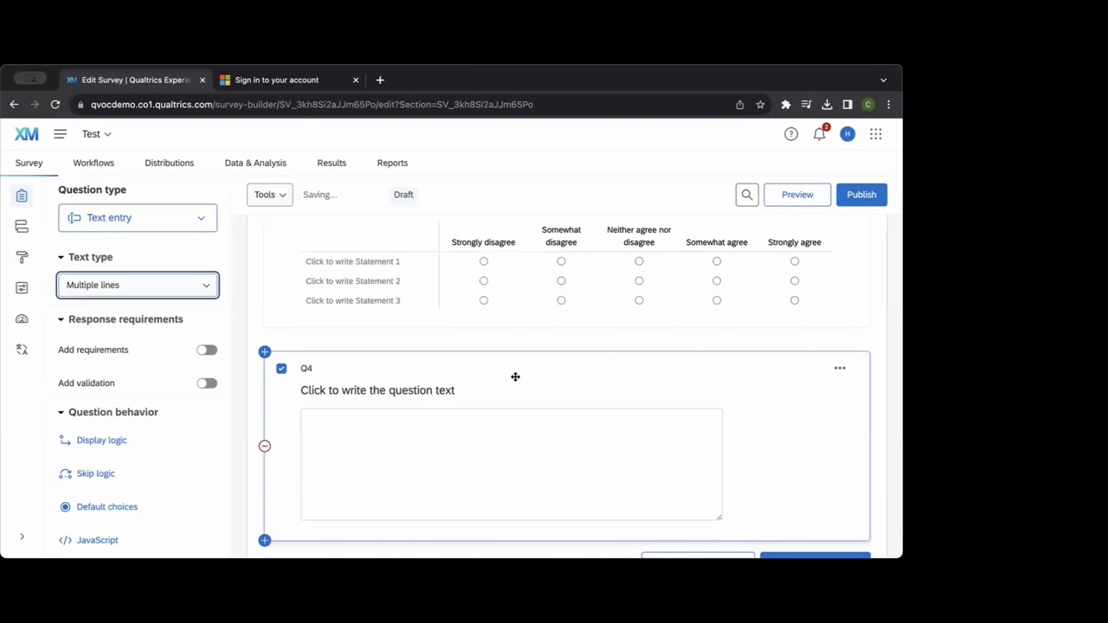
Add a File upload question below the text entry question.
{"action": "scroll", "coordinate": [546, 373], "scroll_direction": "down", "scroll_amount": 3}
{"action": "left_click", "coordinate": [805, 355]}
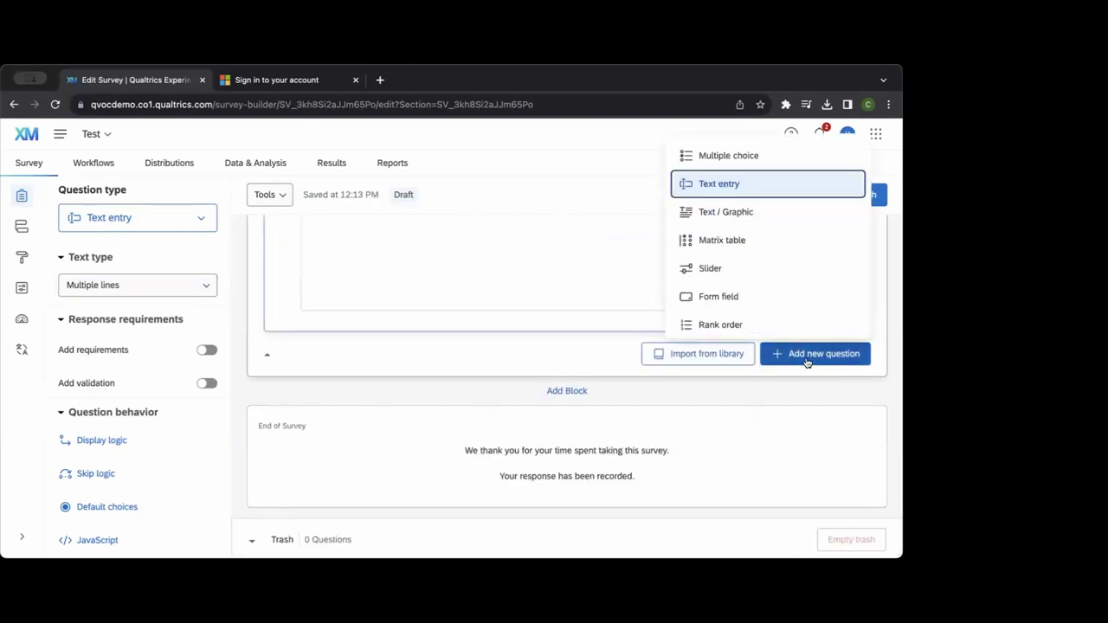
{"action": "scroll", "coordinate": [765, 258], "scroll_direction": "down", "scroll_amount": 5}
{"action": "scroll", "coordinate": [765, 256], "scroll_direction": "up", "scroll_amount": 3}
{"action": "scroll", "coordinate": [764, 255], "scroll_direction": "up", "scroll_amount": 5}
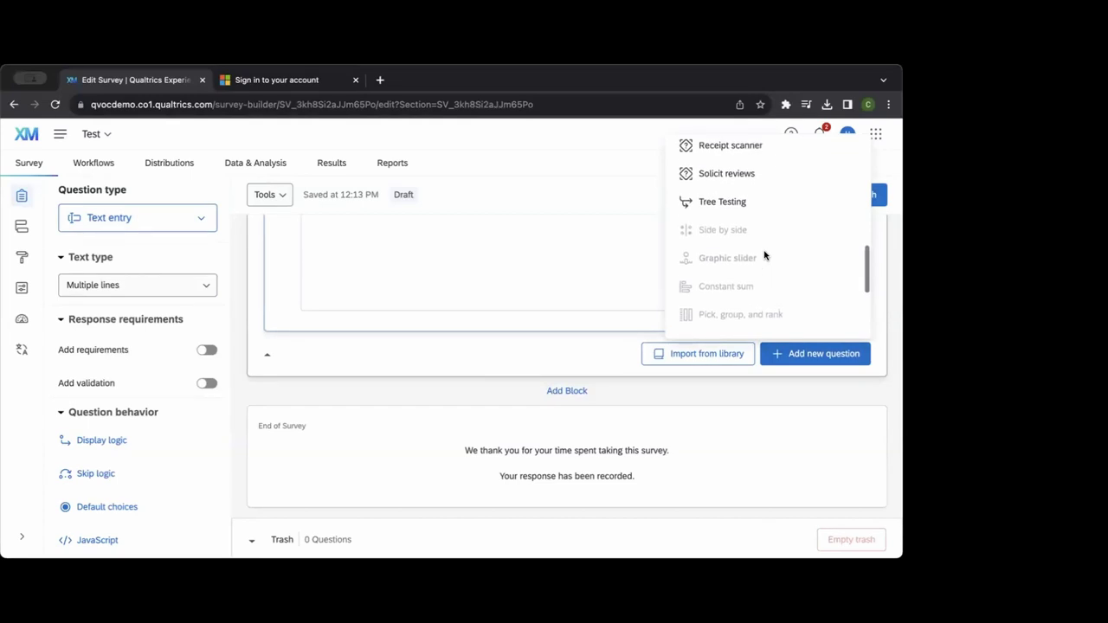
{"action": "scroll", "coordinate": [758, 265], "scroll_direction": "up", "scroll_amount": 3}
{"action": "left_click", "coordinate": [728, 281]}
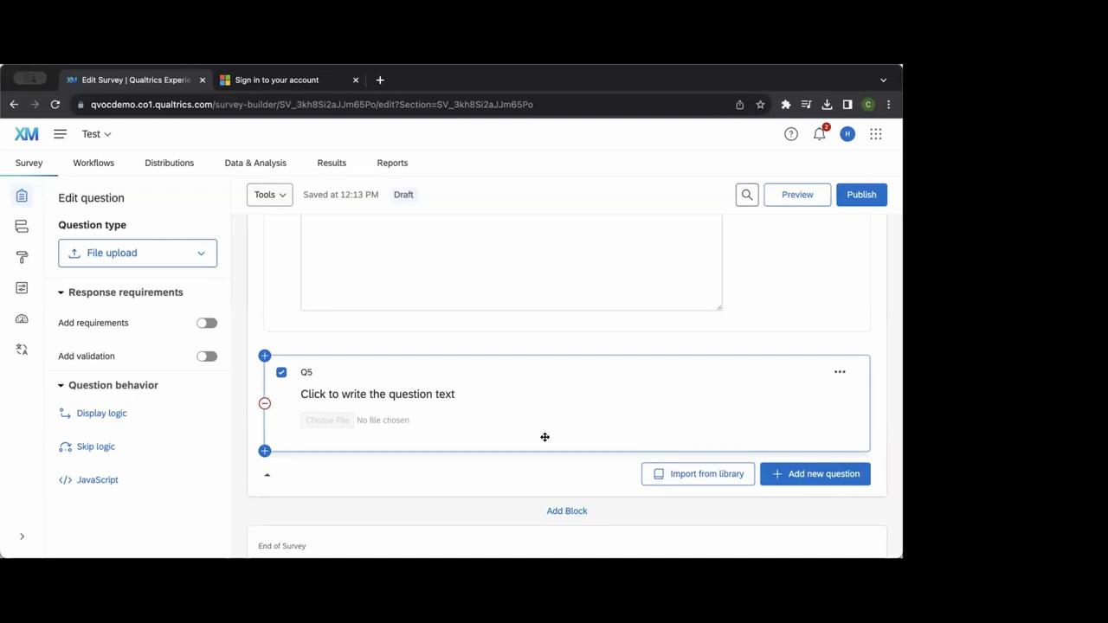
Change the question type of the new file upload question to Slider.
{"action": "scroll", "coordinate": [460, 329], "scroll_direction": "down", "scroll_amount": 2}
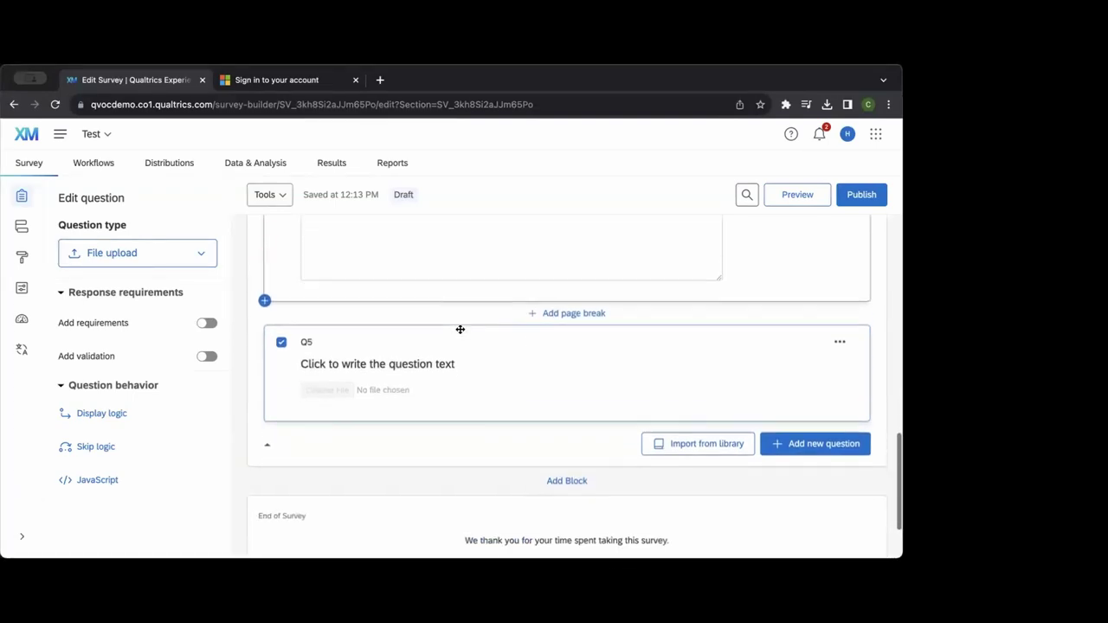
{"action": "scroll", "coordinate": [427, 347], "scroll_direction": "down", "scroll_amount": 2}
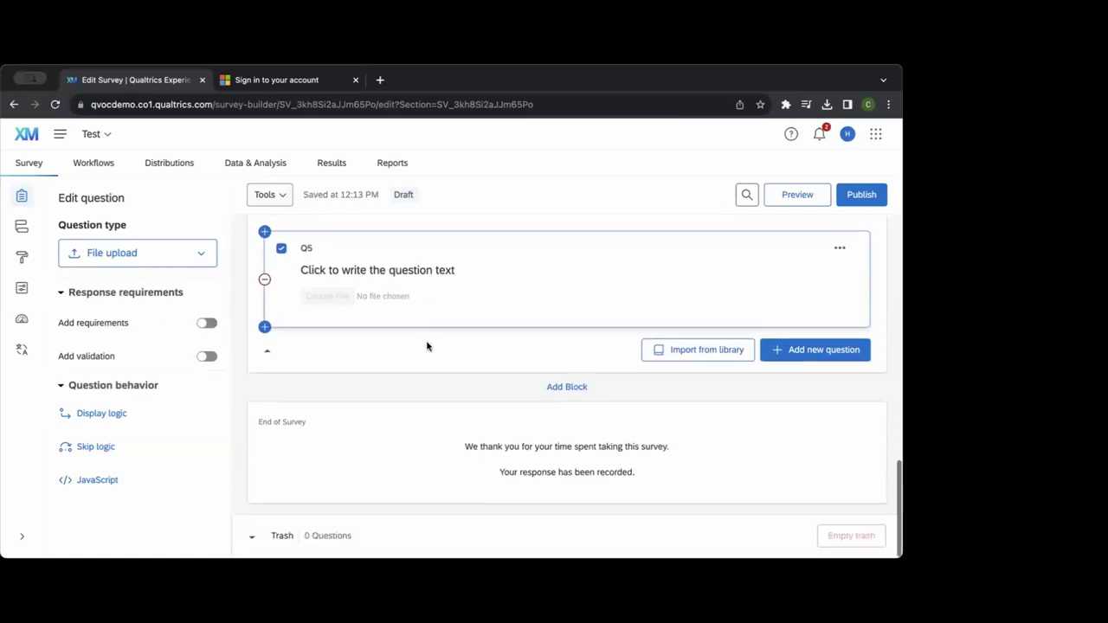
{"action": "scroll", "coordinate": [424, 329], "scroll_direction": "up", "scroll_amount": 2}
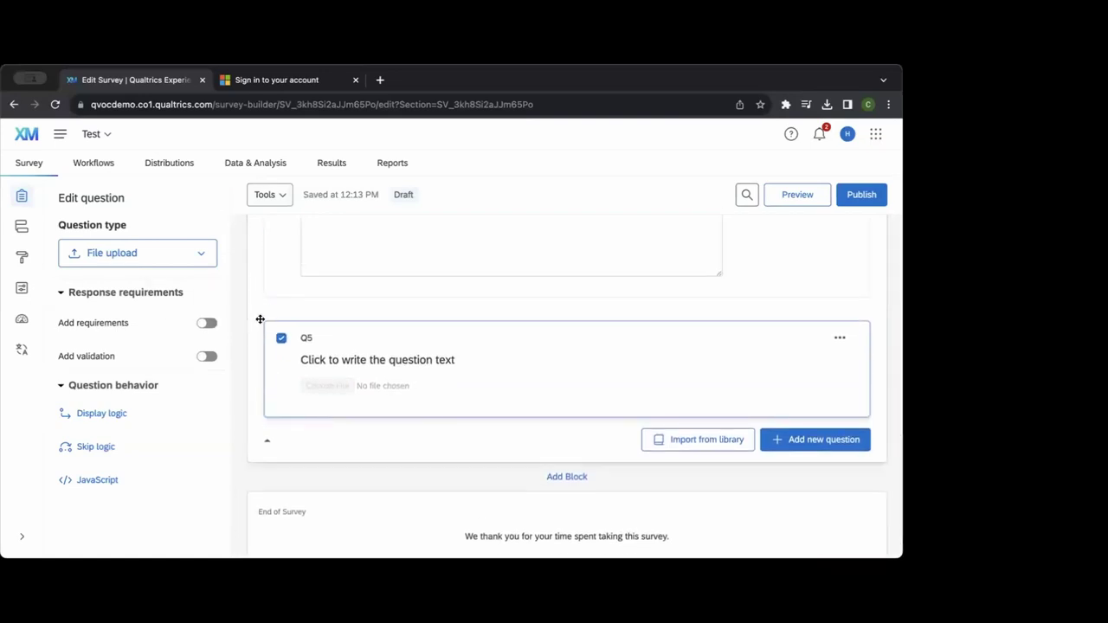
{"action": "left_click", "coordinate": [200, 259]}
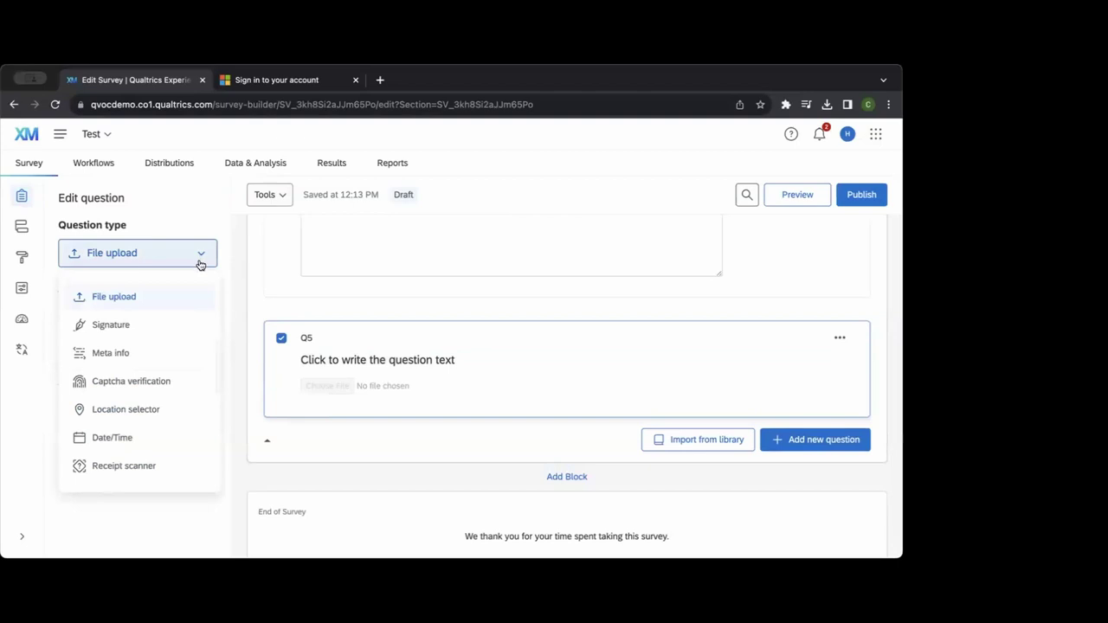
{"action": "scroll", "coordinate": [178, 338], "scroll_direction": "up", "scroll_amount": 1}
{"action": "mouse_move", "coordinate": [178, 339]}
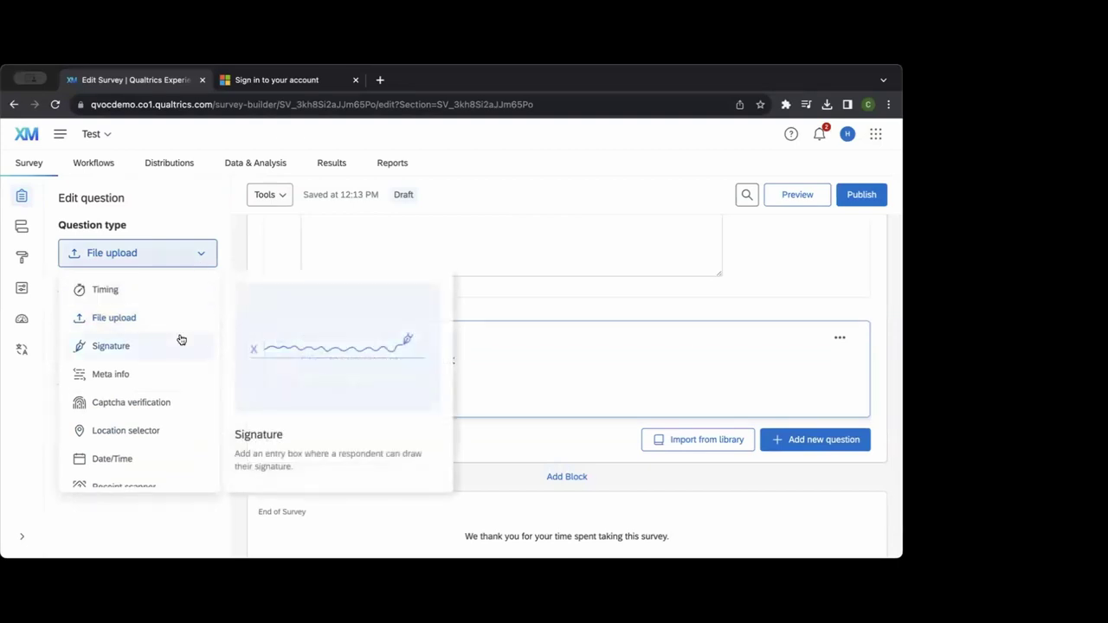
{"action": "scroll", "coordinate": [181, 339], "scroll_direction": "up", "scroll_amount": 5}
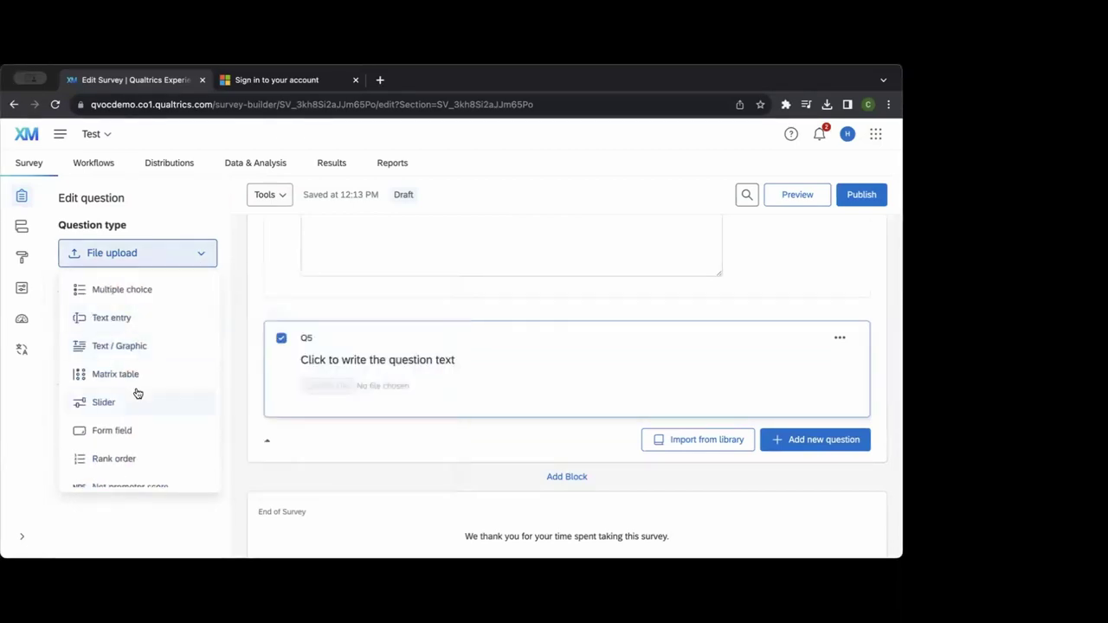
{"action": "left_click", "coordinate": [135, 398]}
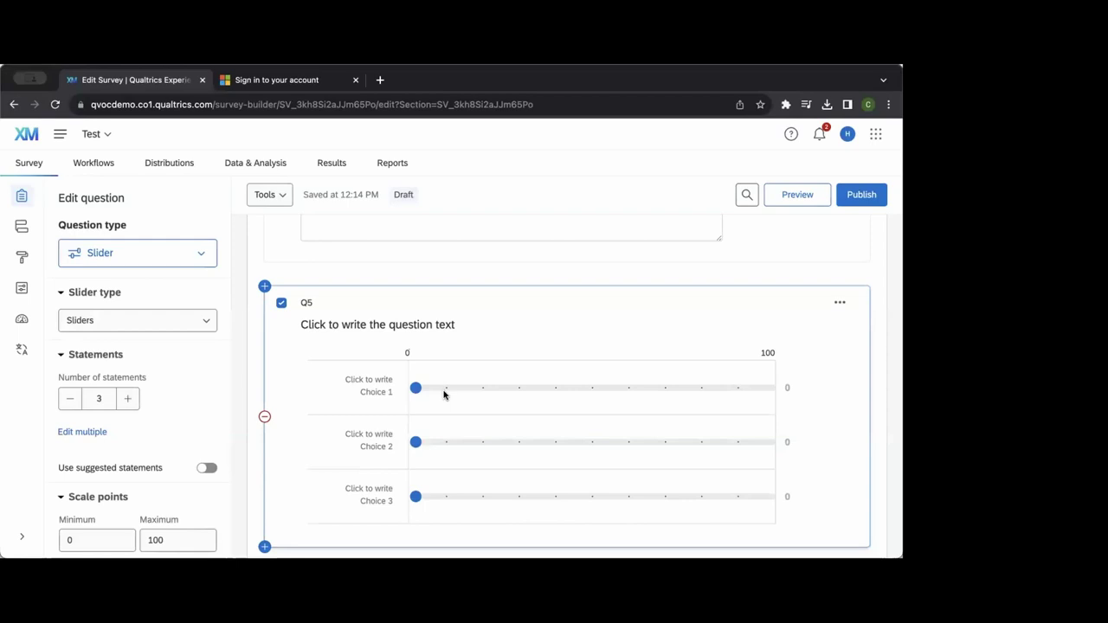
Look at the available slider types and change the slider question to a Form field question.
{"action": "scroll", "coordinate": [170, 433], "scroll_direction": "down", "scroll_amount": 2}
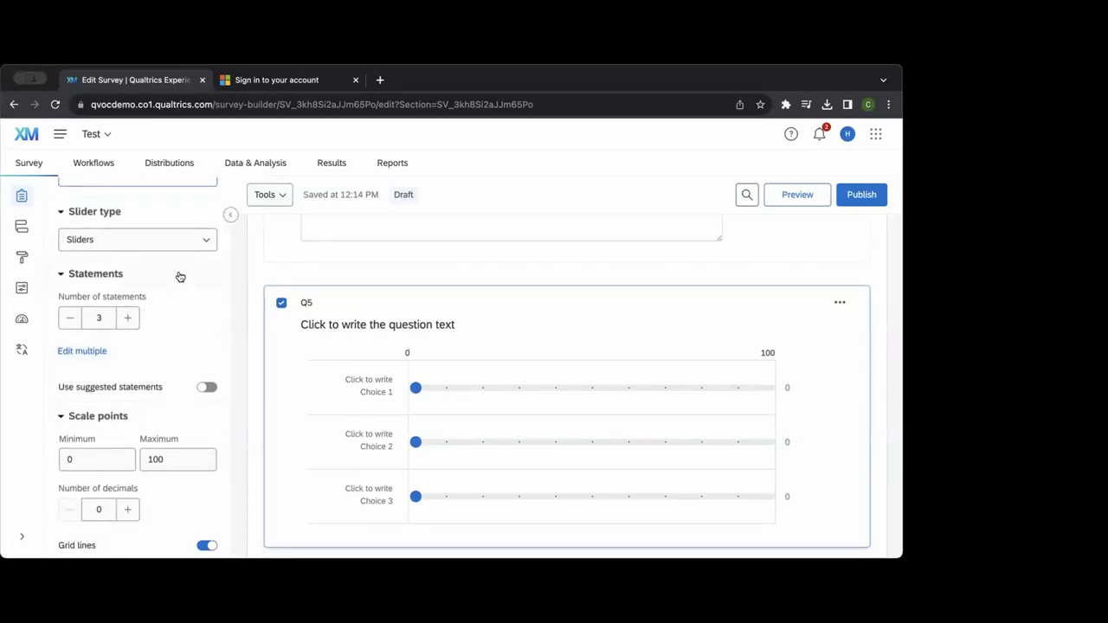
{"action": "left_click", "coordinate": [194, 239]}
{"action": "scroll", "coordinate": [166, 227], "scroll_direction": "up", "scroll_amount": 2}
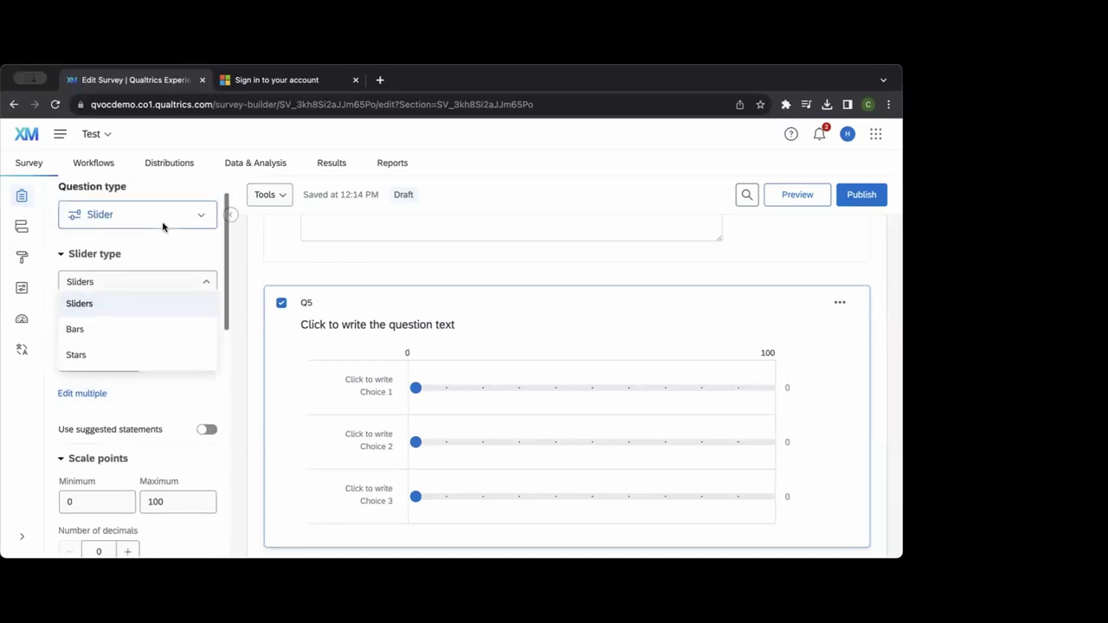
{"action": "left_click", "coordinate": [171, 255]}
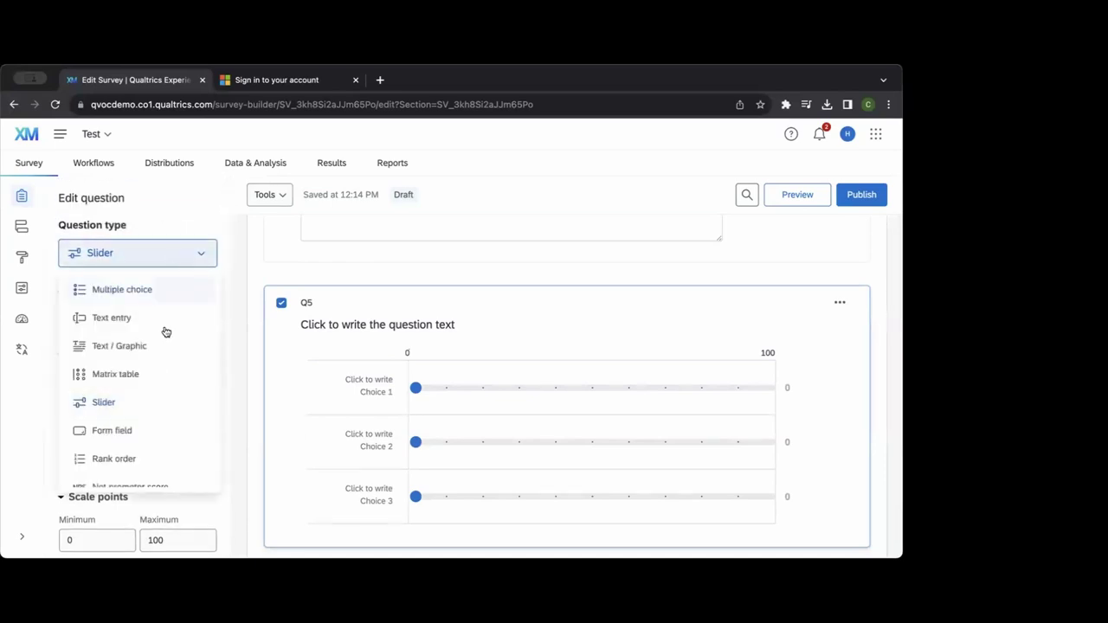
{"action": "left_click", "coordinate": [144, 437]}
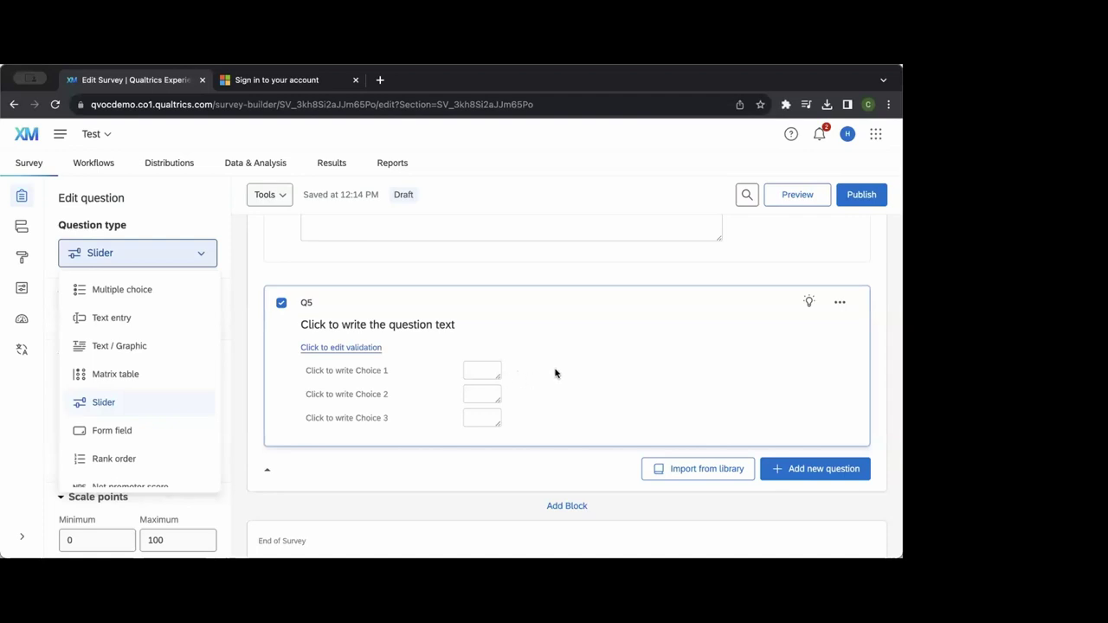
Widen the answer boxes of the form field question's three choices.
{"action": "left_click", "coordinate": [541, 373]}
{"action": "left_click_drag", "start_coordinate": [494, 376], "coordinate": [583, 397]}
{"action": "left_click_drag", "start_coordinate": [499, 423], "coordinate": [591, 420]}
Label the form field question's first two choices "First Name" and "Last Name".
{"action": "left_click", "coordinate": [347, 367]}
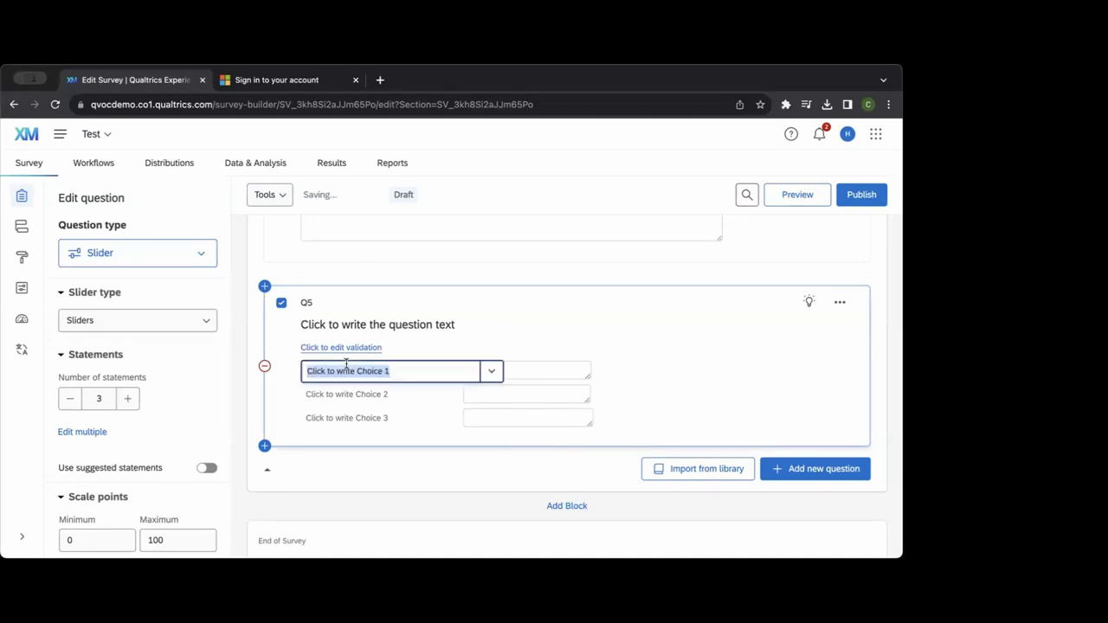
{"action": "type", "text": "First NAme"}
{"action": "key", "text": "BackSpace"}
{"action": "key", "text": "BackSpace"}
{"action": "key", "text": "BackSpace"}
{"action": "type", "text": "ame"}
{"action": "key", "text": "Tab"}
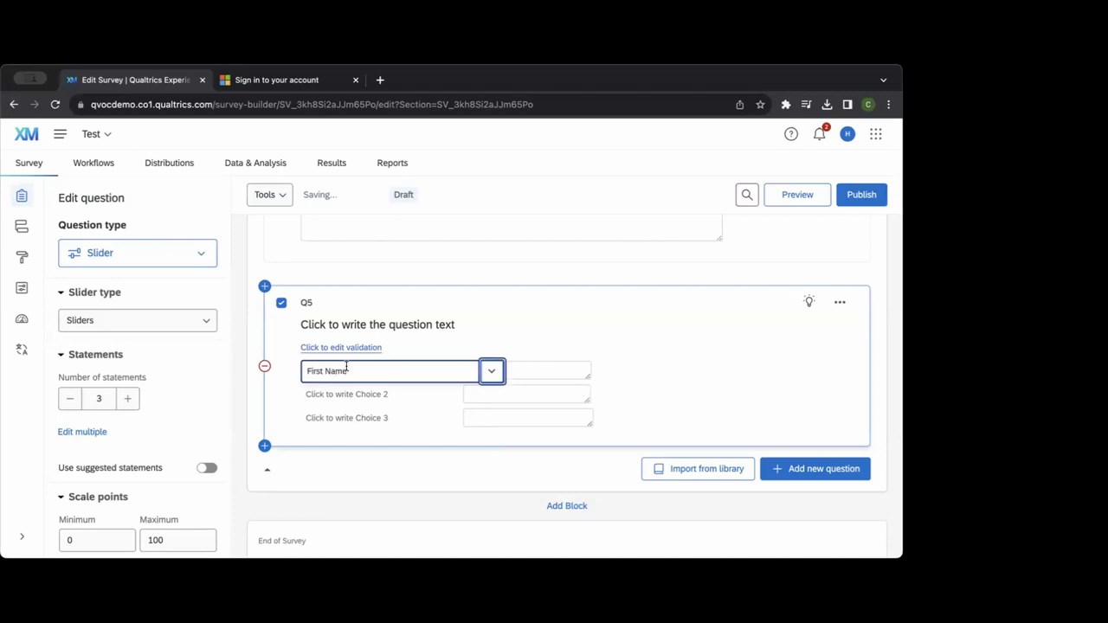
{"action": "left_click", "coordinate": [335, 394]}
{"action": "type", "text": "Last Name"}
{"action": "left_click", "coordinate": [631, 375]}
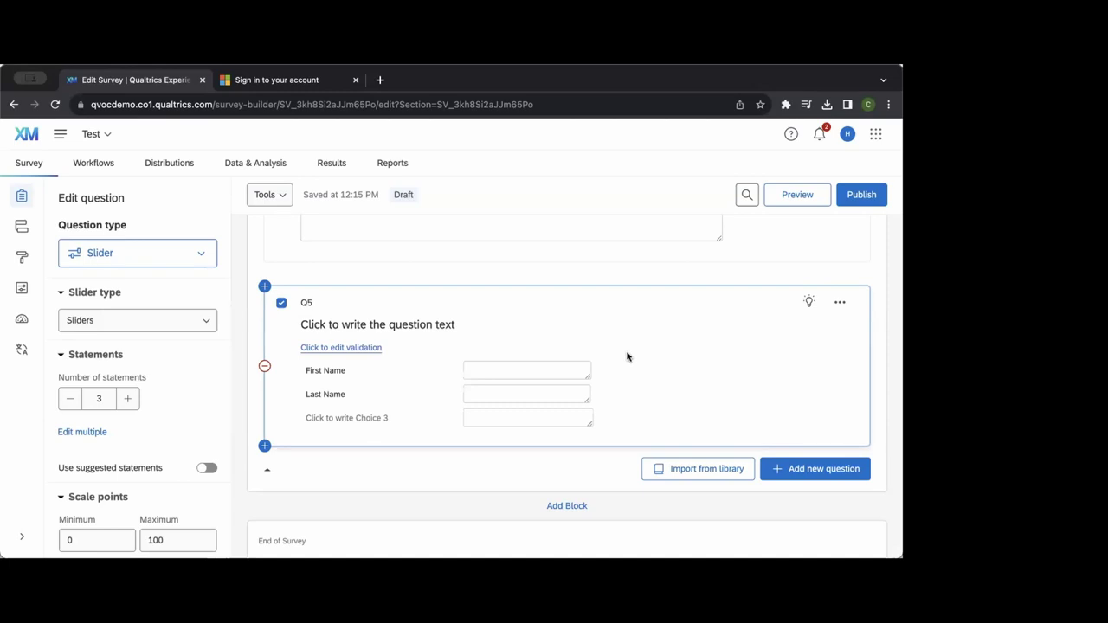
Change the form field question to a Timing question.
{"action": "scroll", "coordinate": [564, 317], "scroll_direction": "down", "scroll_amount": 3}
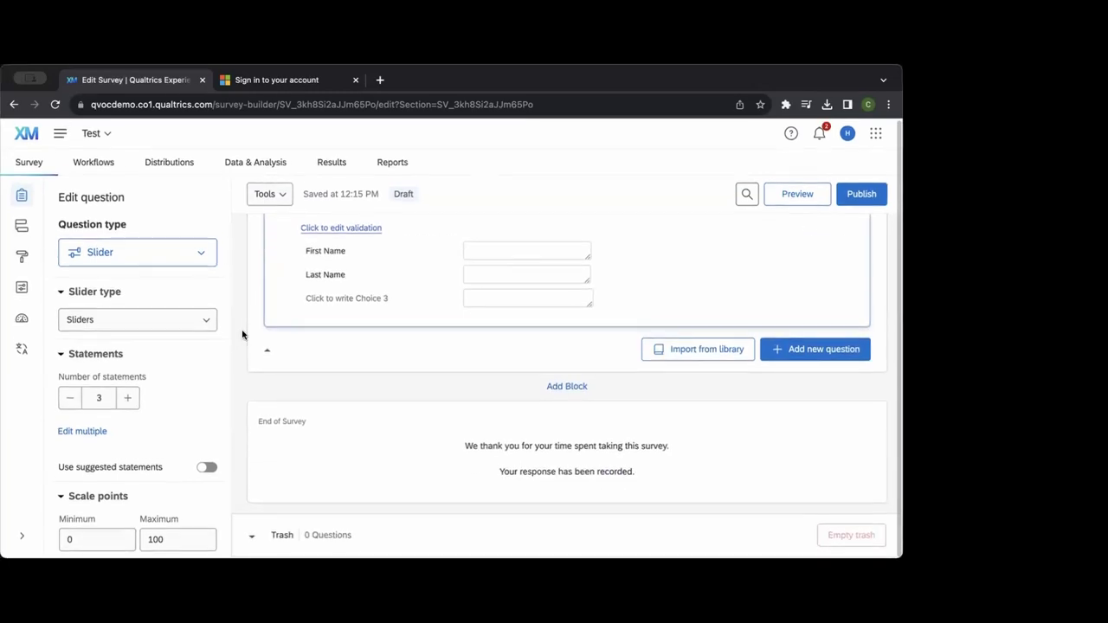
{"action": "scroll", "coordinate": [265, 351], "scroll_direction": "up", "scroll_amount": 3}
{"action": "left_click", "coordinate": [191, 261]}
{"action": "left_click", "coordinate": [198, 254]}
{"action": "left_click", "coordinate": [196, 253]}
{"action": "scroll", "coordinate": [169, 330], "scroll_direction": "down", "scroll_amount": 4}
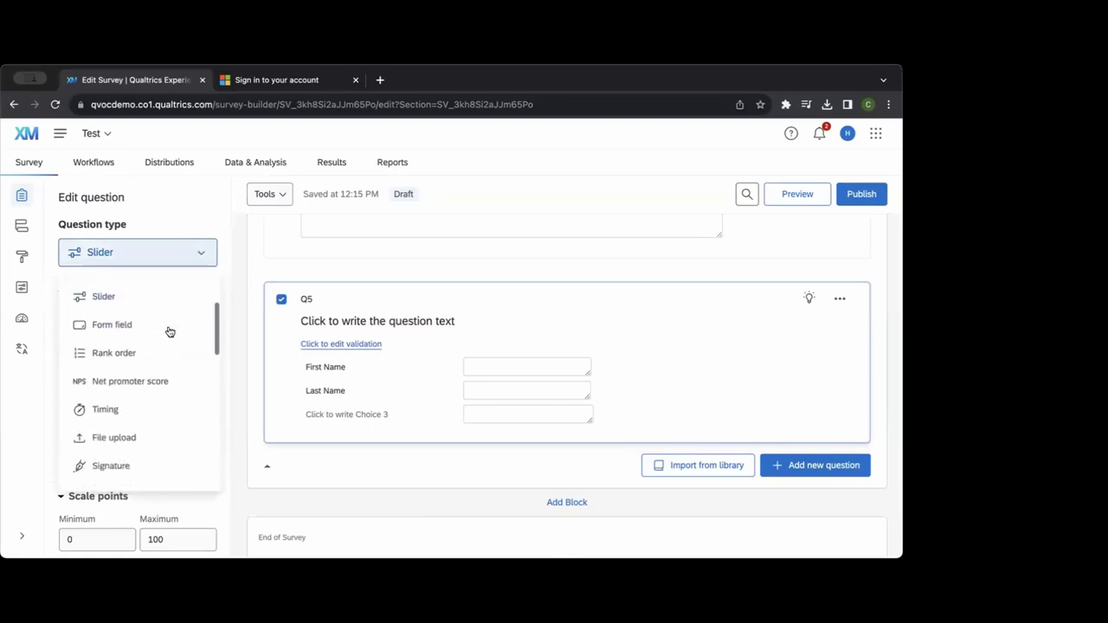
{"action": "left_click", "coordinate": [154, 371]}
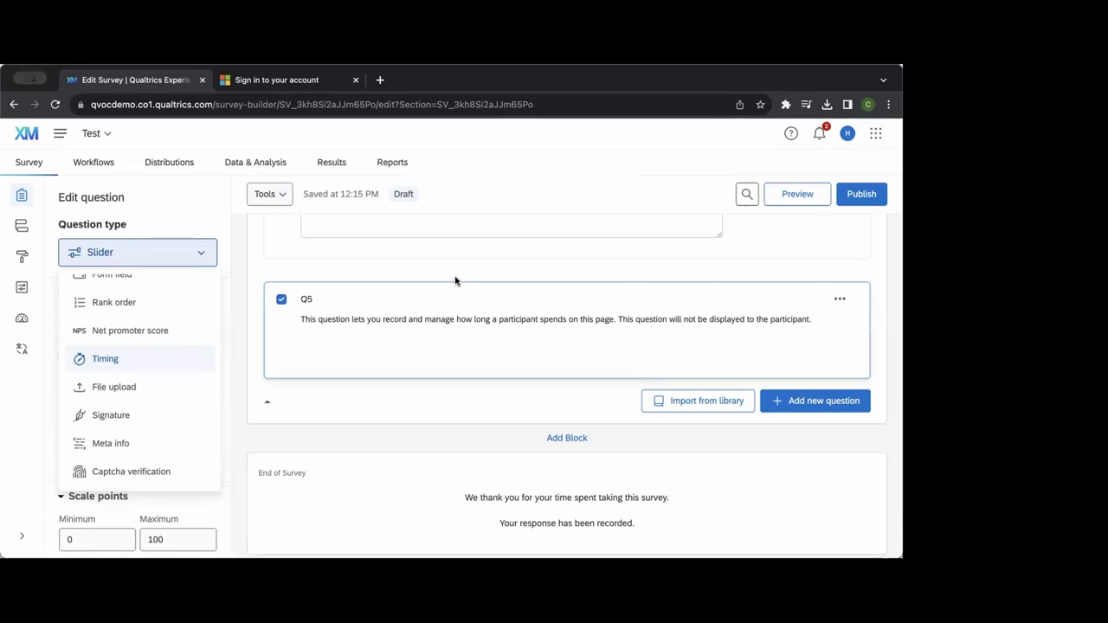
{"action": "left_click", "coordinate": [455, 279]}
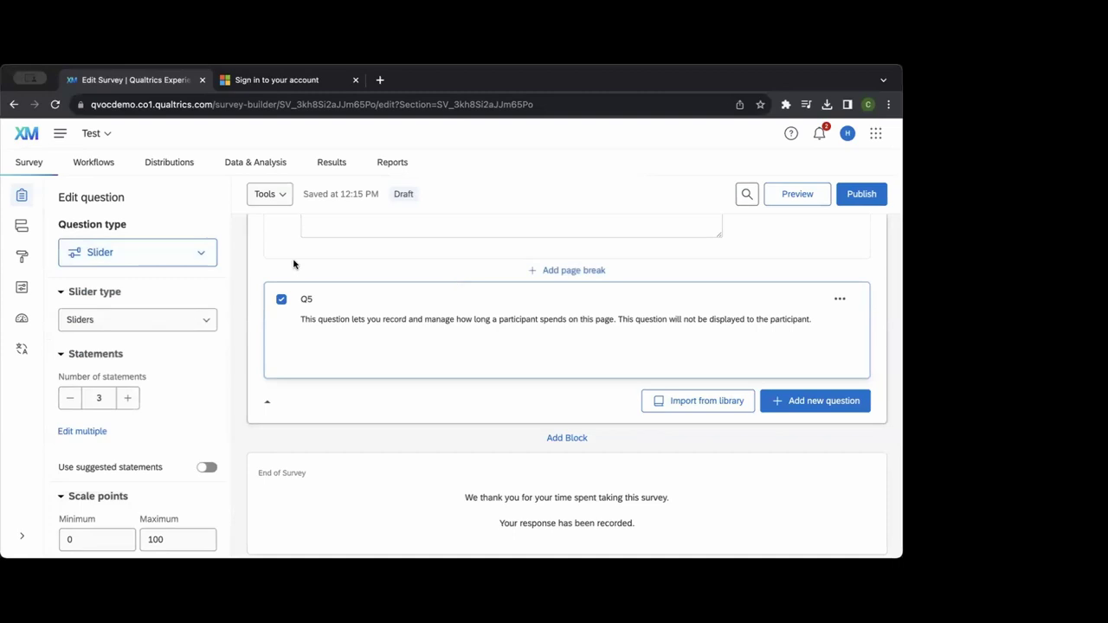
Change the timing question to a Signature question.
{"action": "left_click", "coordinate": [206, 265]}
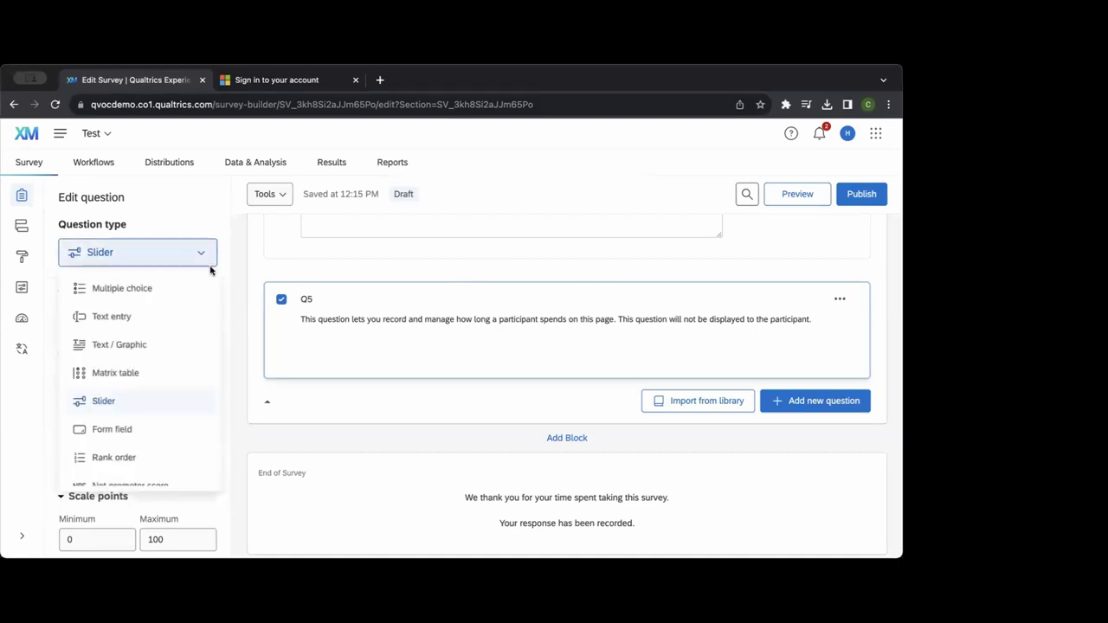
{"action": "scroll", "coordinate": [185, 355], "scroll_direction": "down", "scroll_amount": 1}
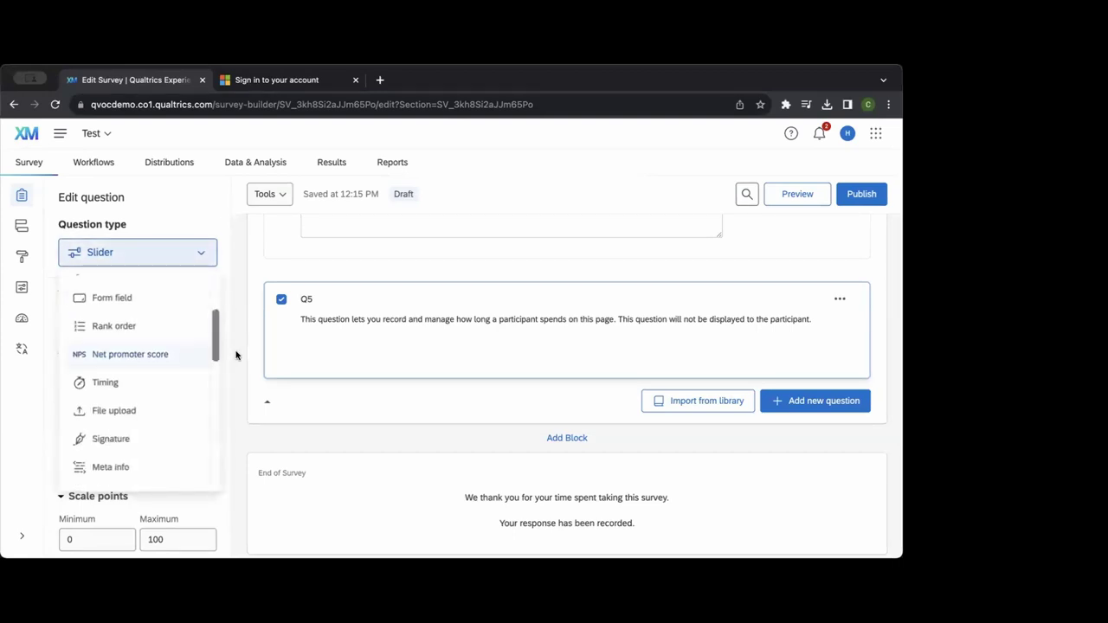
{"action": "left_click", "coordinate": [111, 439]}
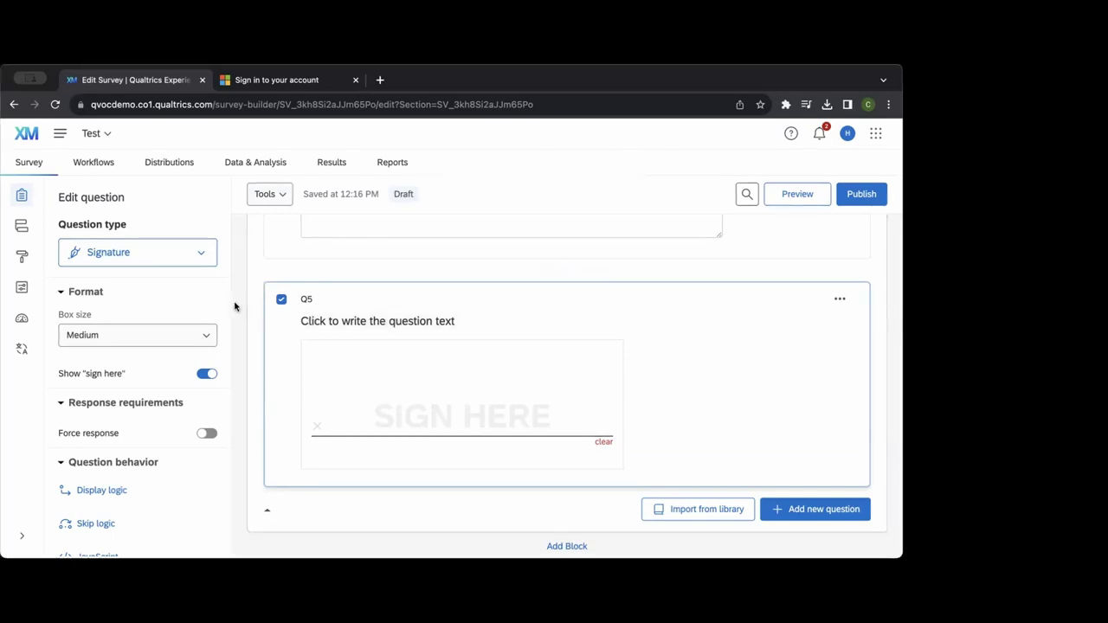
View the display logic condition settings for the signature question and close them.
{"action": "scroll", "coordinate": [234, 306], "scroll_direction": "up", "scroll_amount": 15}
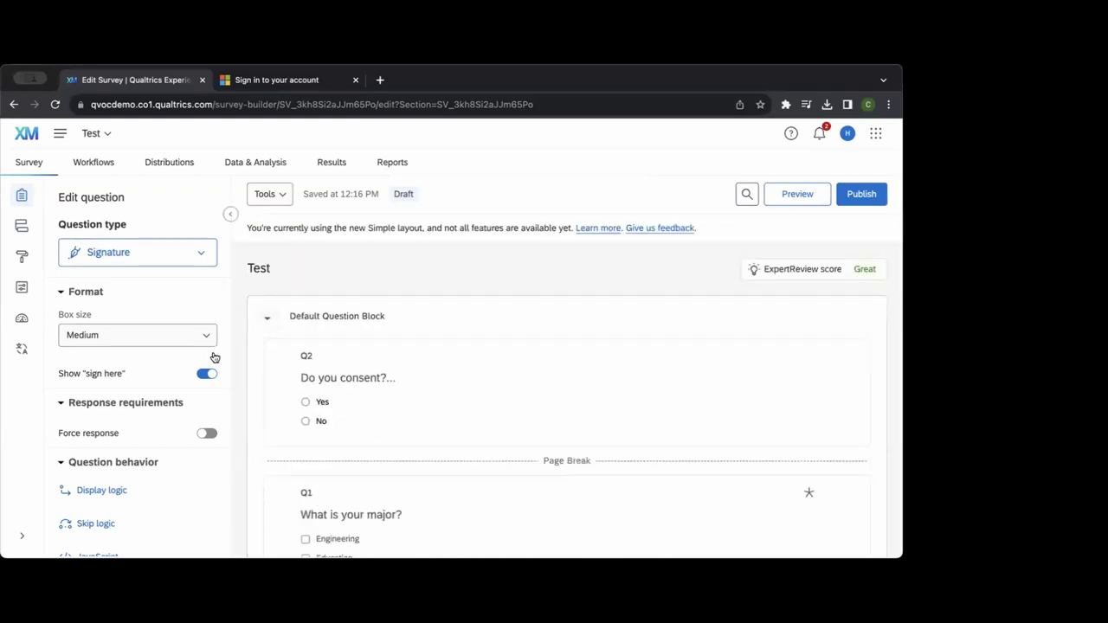
{"action": "scroll", "coordinate": [161, 402], "scroll_direction": "down", "scroll_amount": 1}
{"action": "left_click", "coordinate": [101, 473]}
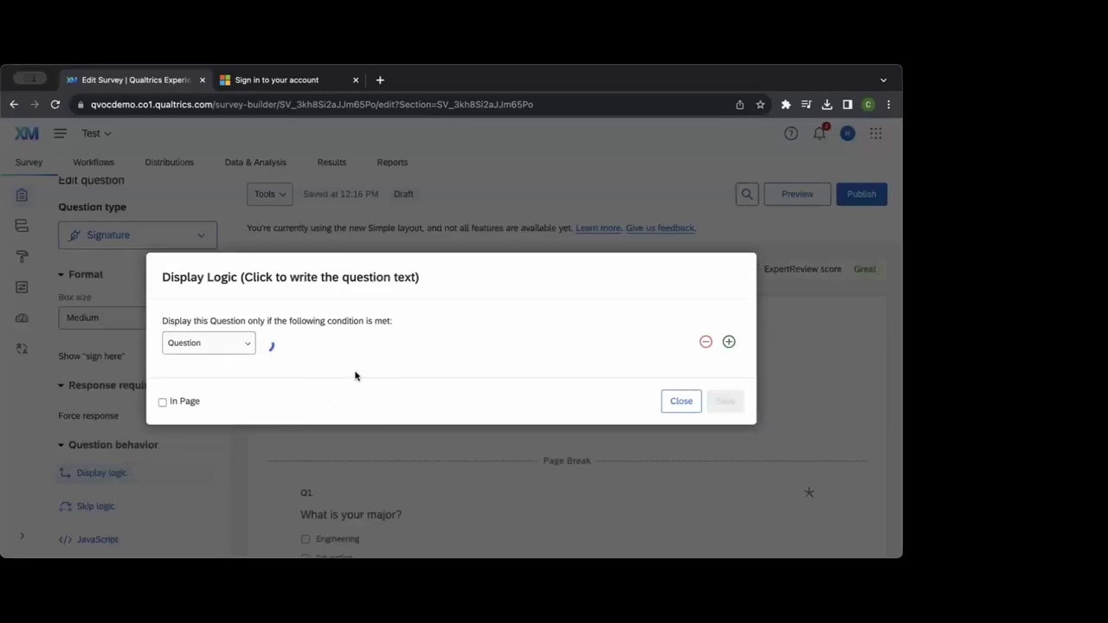
{"action": "left_click", "coordinate": [680, 401]}
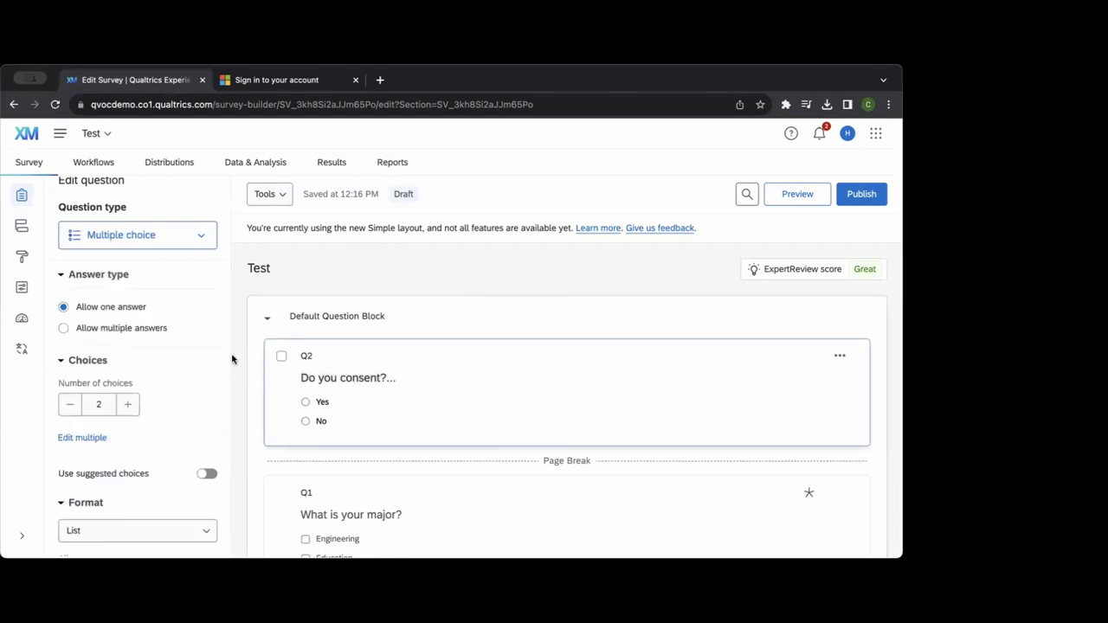
{"action": "scroll", "coordinate": [169, 342], "scroll_direction": "down", "scroll_amount": 10}
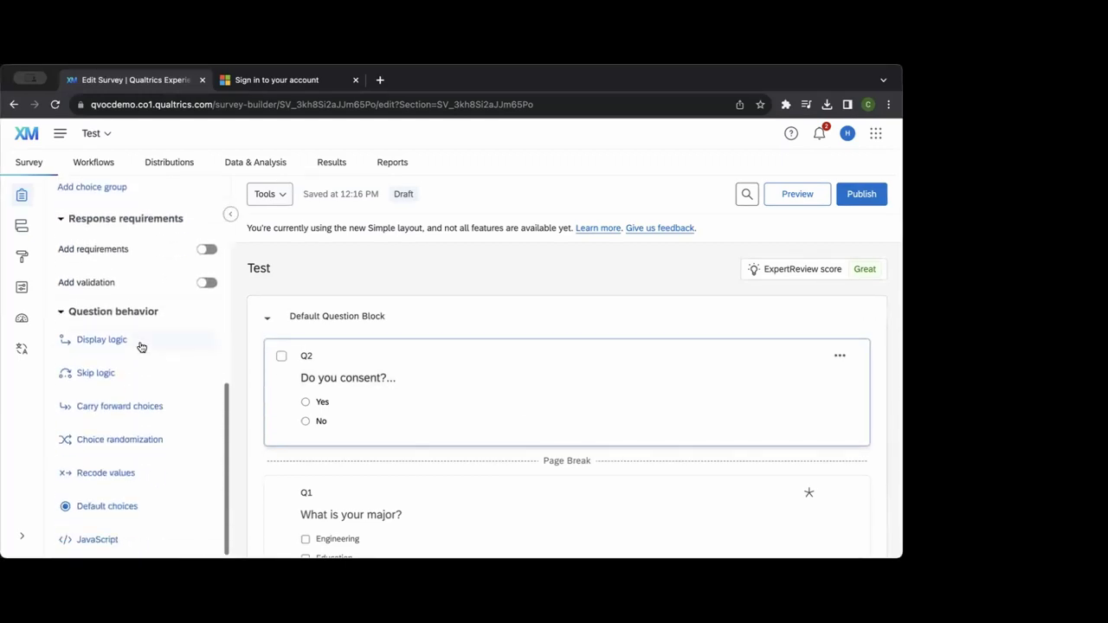
{"action": "left_click", "coordinate": [105, 376]}
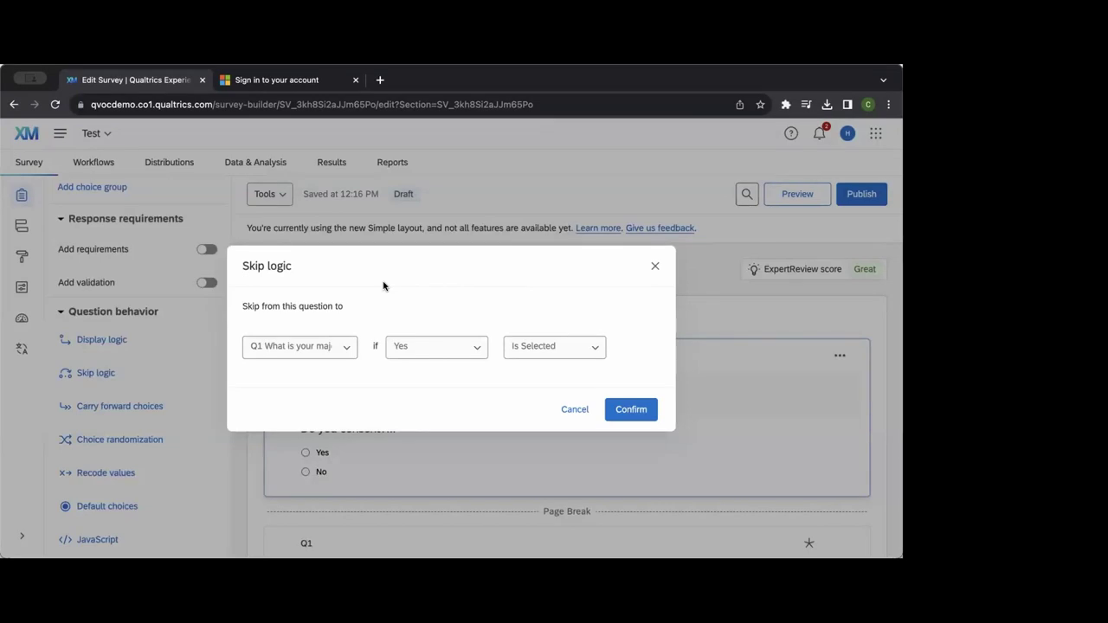
{"action": "left_click", "coordinate": [342, 342]}
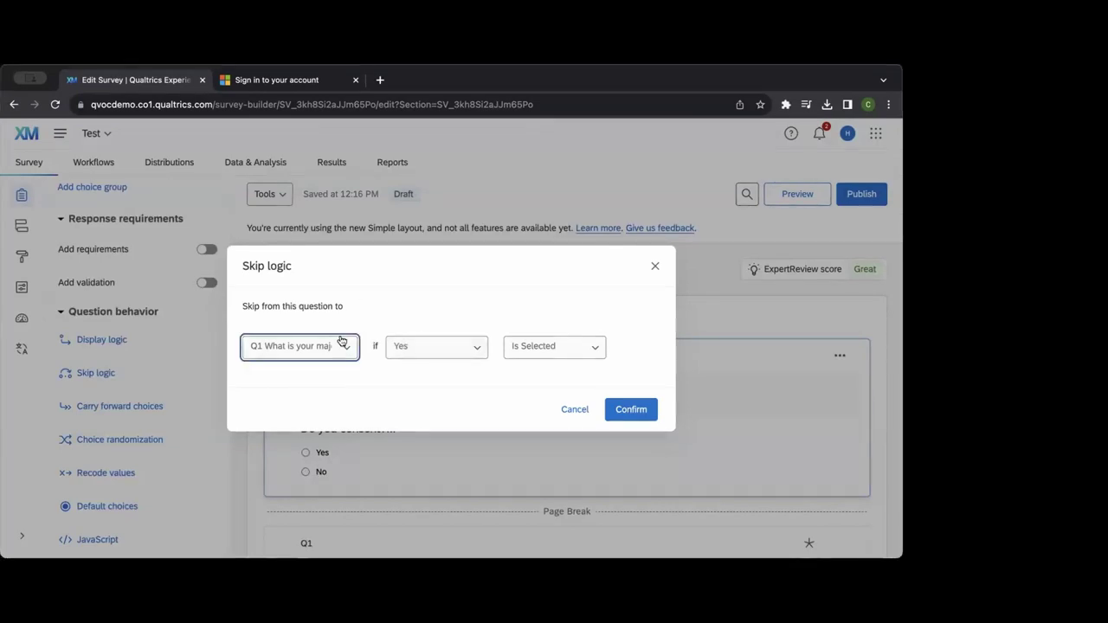
{"action": "left_click", "coordinate": [575, 409]}
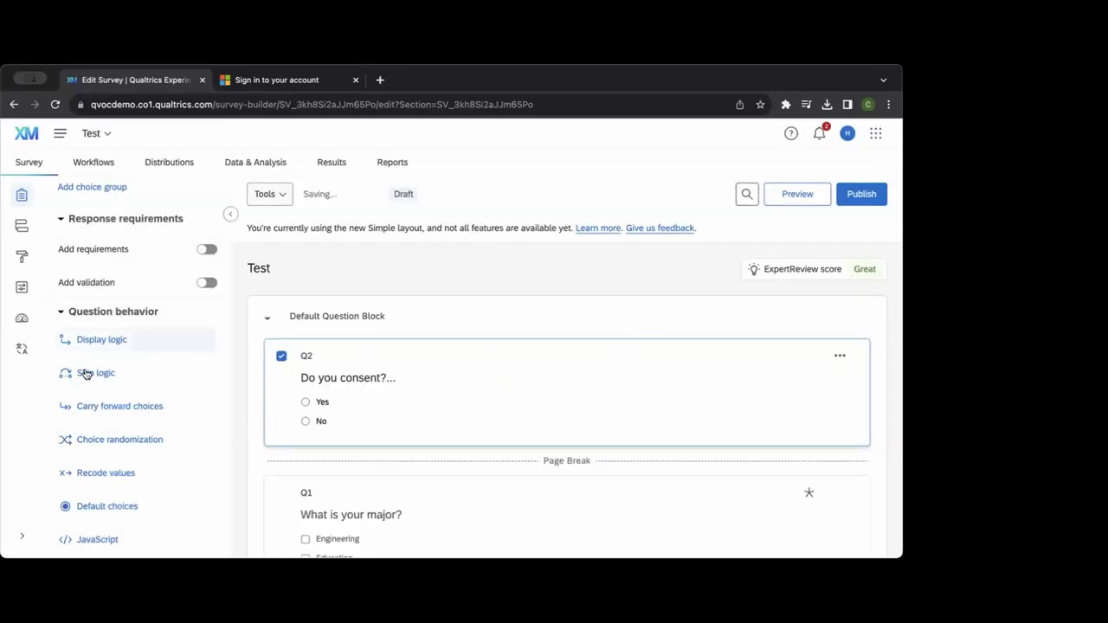
Set up skip logic on the consent question to End of Survey if No is selected, and cancel it.
{"action": "left_click", "coordinate": [391, 390]}
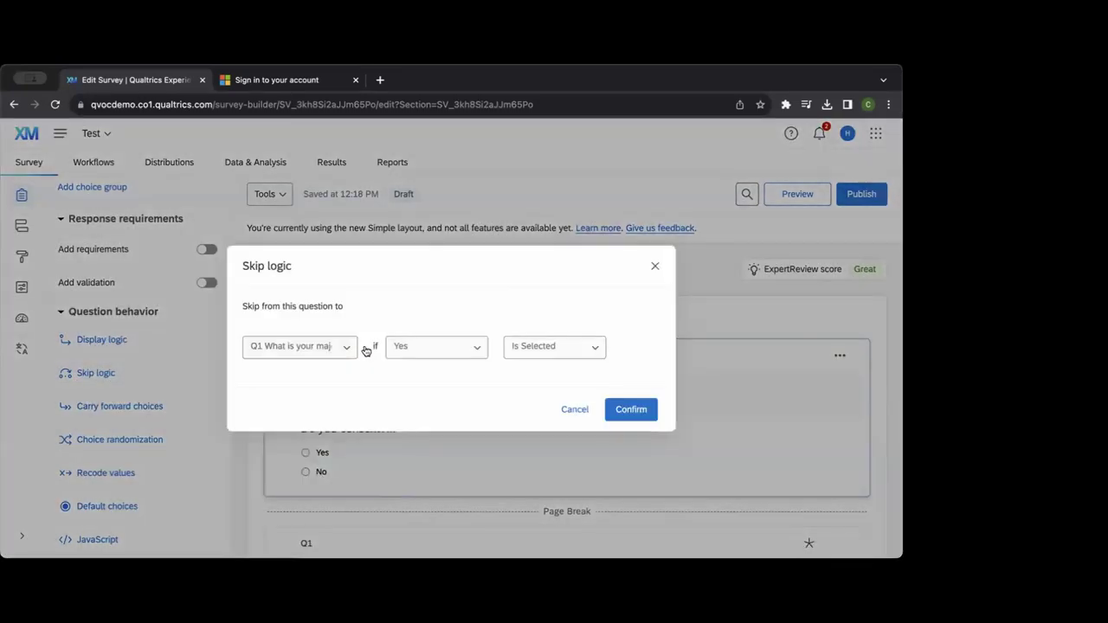
{"action": "left_click", "coordinate": [346, 348]}
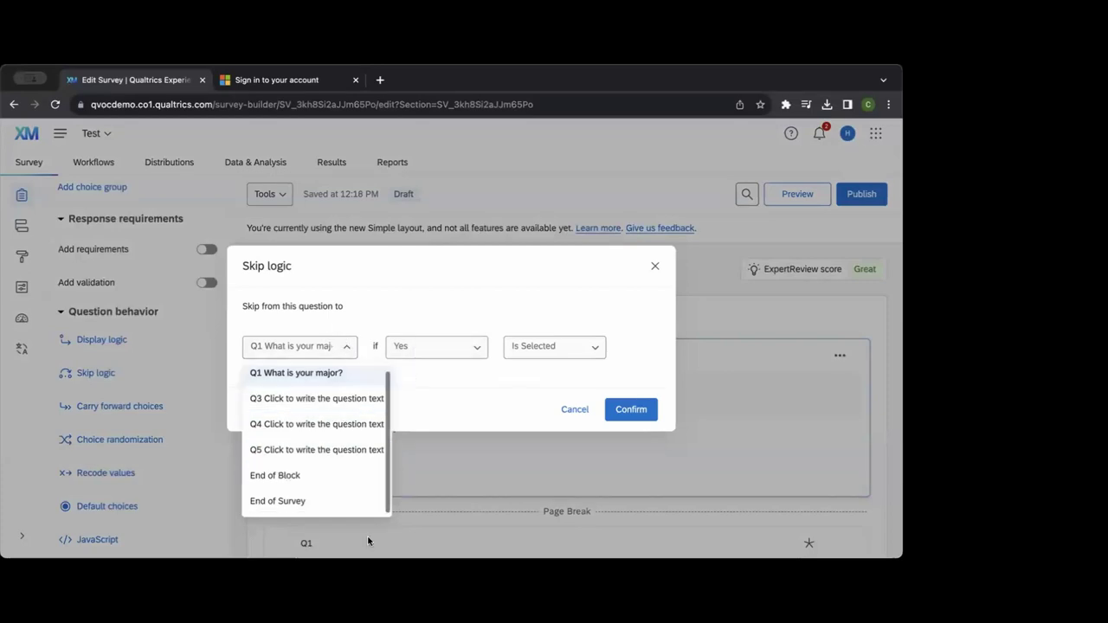
{"action": "left_click", "coordinate": [316, 506]}
{"action": "left_click", "coordinate": [449, 348]}
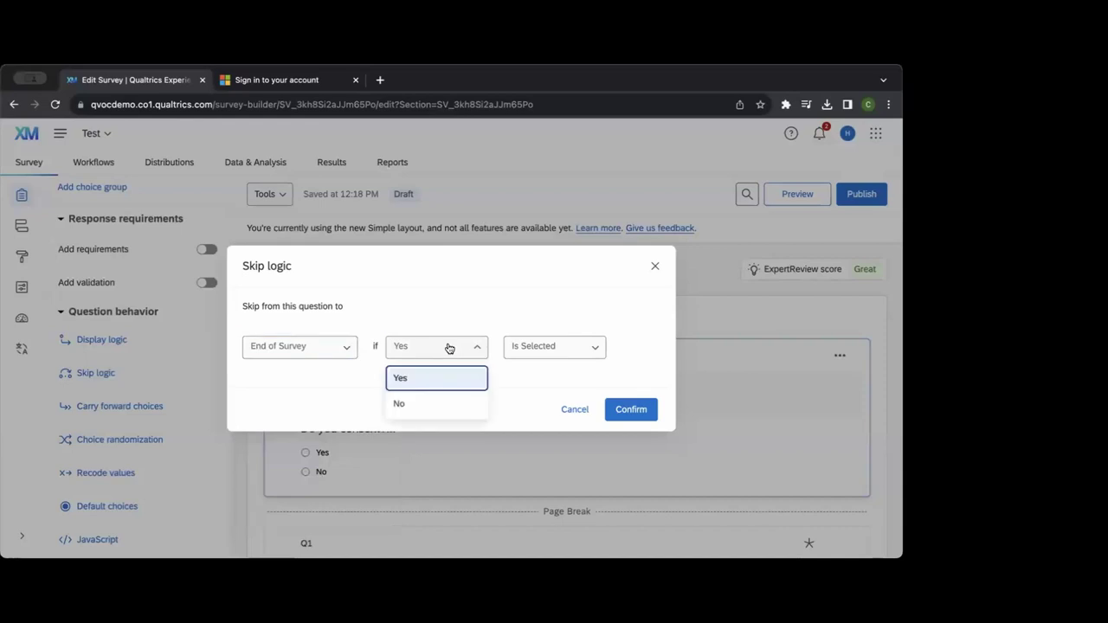
{"action": "left_click", "coordinate": [449, 397]}
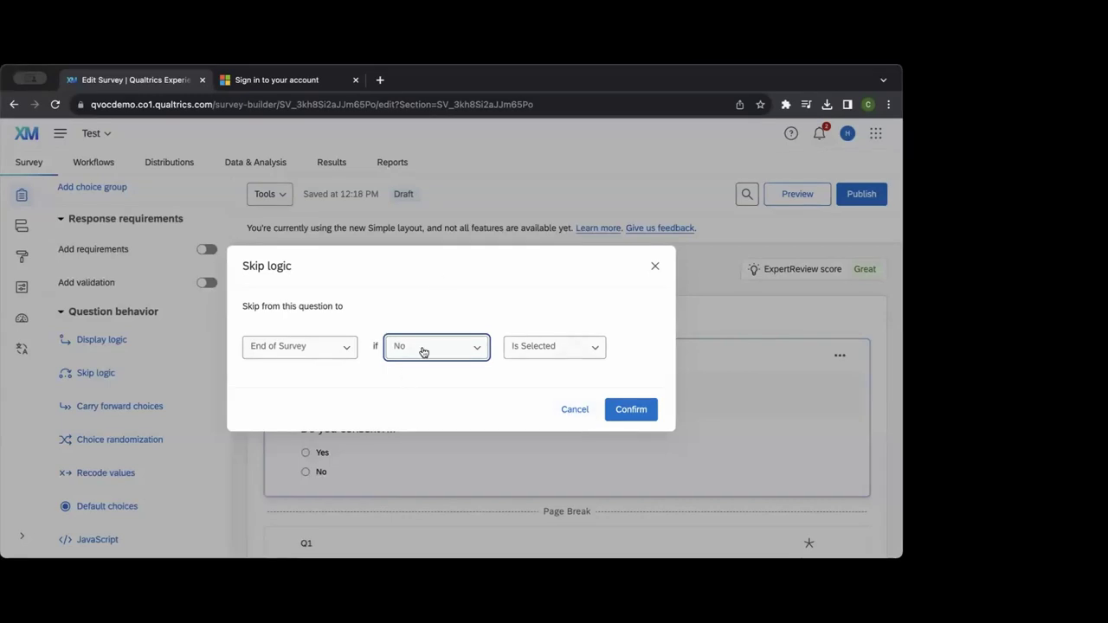
{"action": "left_click", "coordinate": [487, 272]}
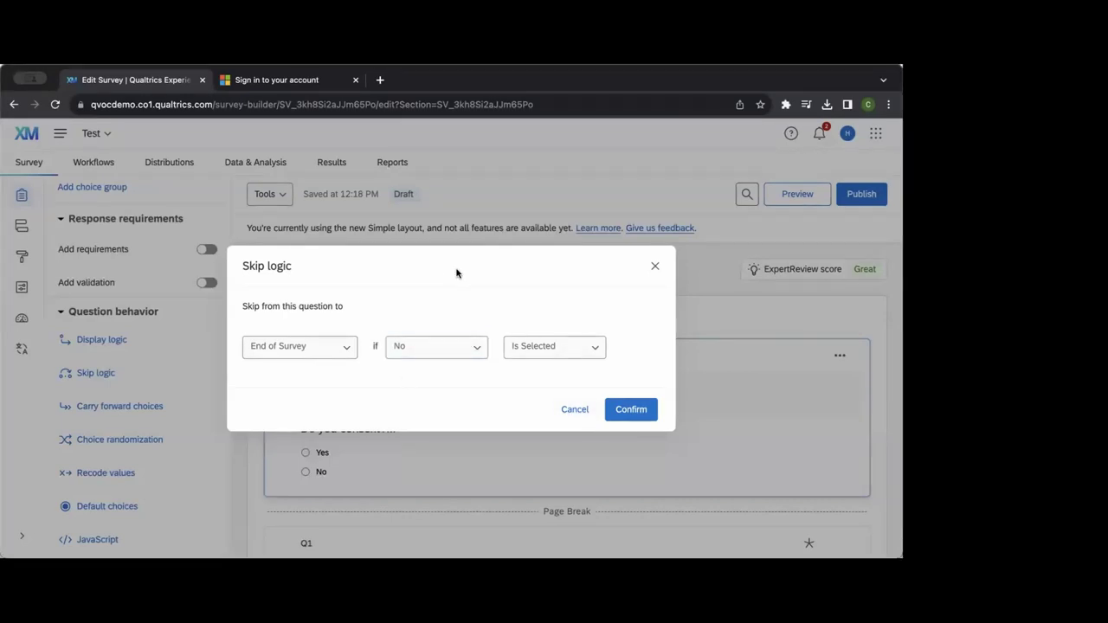
{"action": "left_click", "coordinate": [570, 411]}
Set a display logic condition on the "What is your major?" question: Q1 What is your major?, Education, Is Selected.
{"action": "scroll", "coordinate": [439, 407], "scroll_direction": "down", "scroll_amount": 2}
{"action": "left_click", "coordinate": [542, 403]}
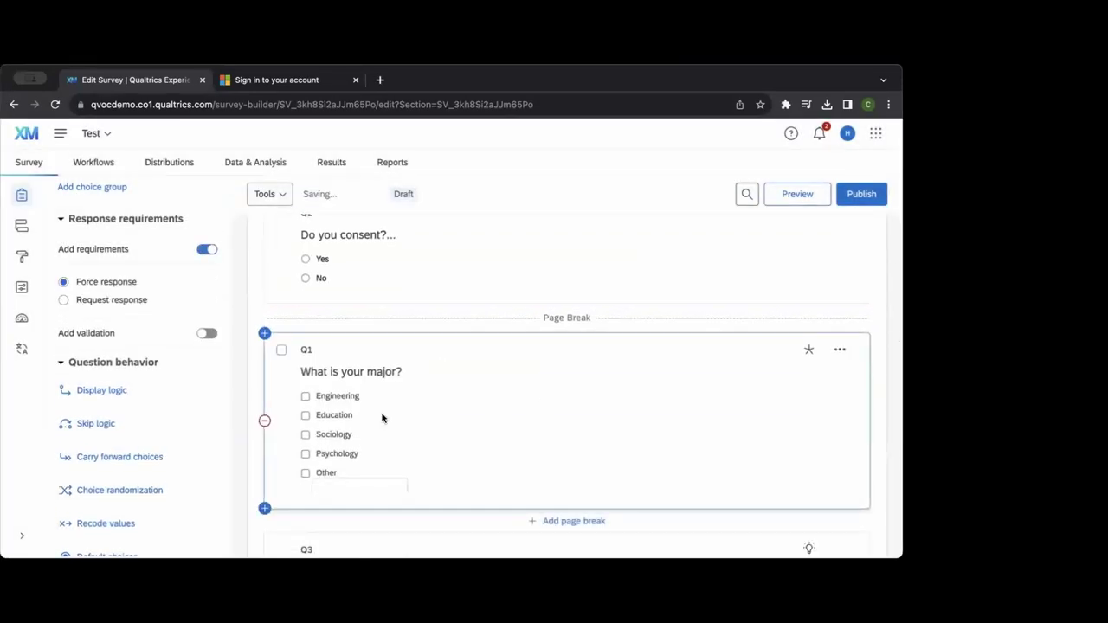
{"action": "left_click", "coordinate": [122, 392]}
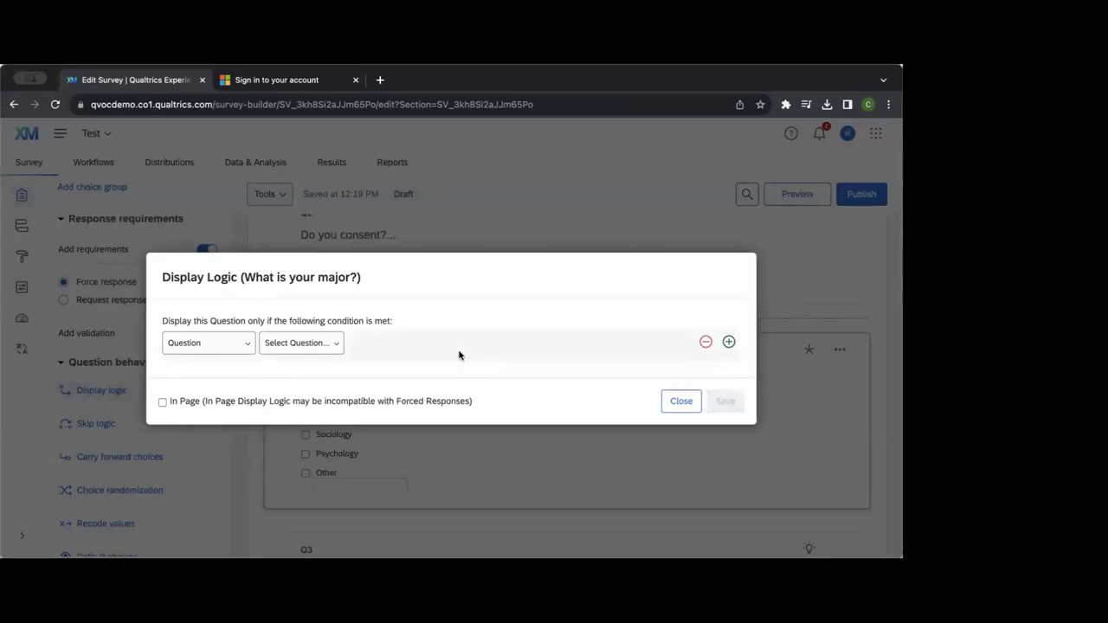
{"action": "left_click", "coordinate": [277, 344]}
{"action": "left_click", "coordinate": [339, 445]}
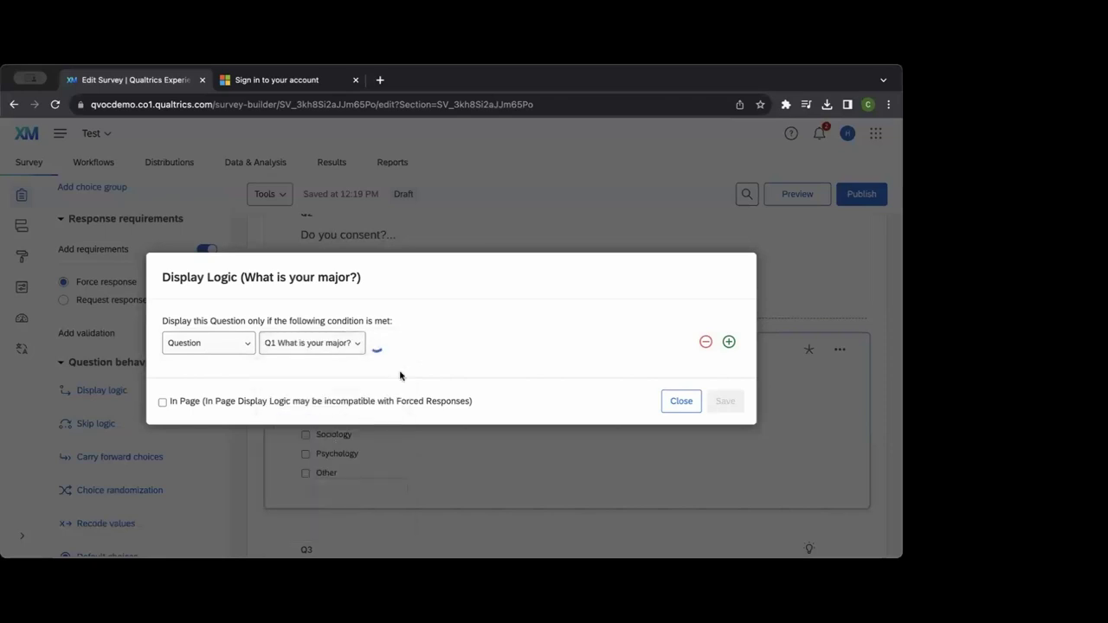
{"action": "left_click", "coordinate": [420, 343]}
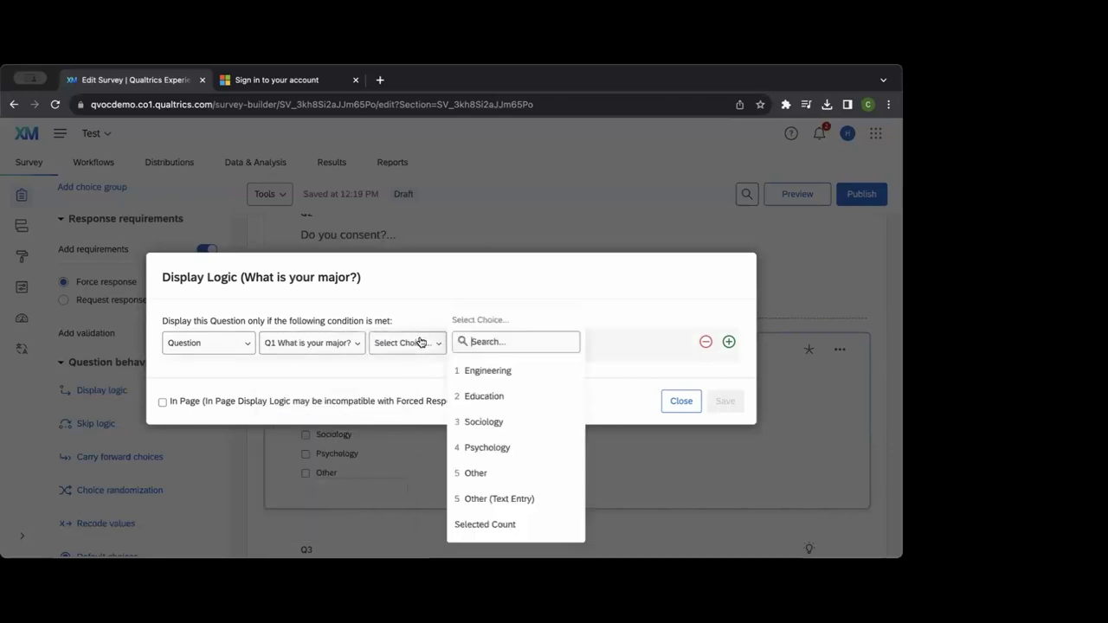
{"action": "left_click", "coordinate": [472, 395]}
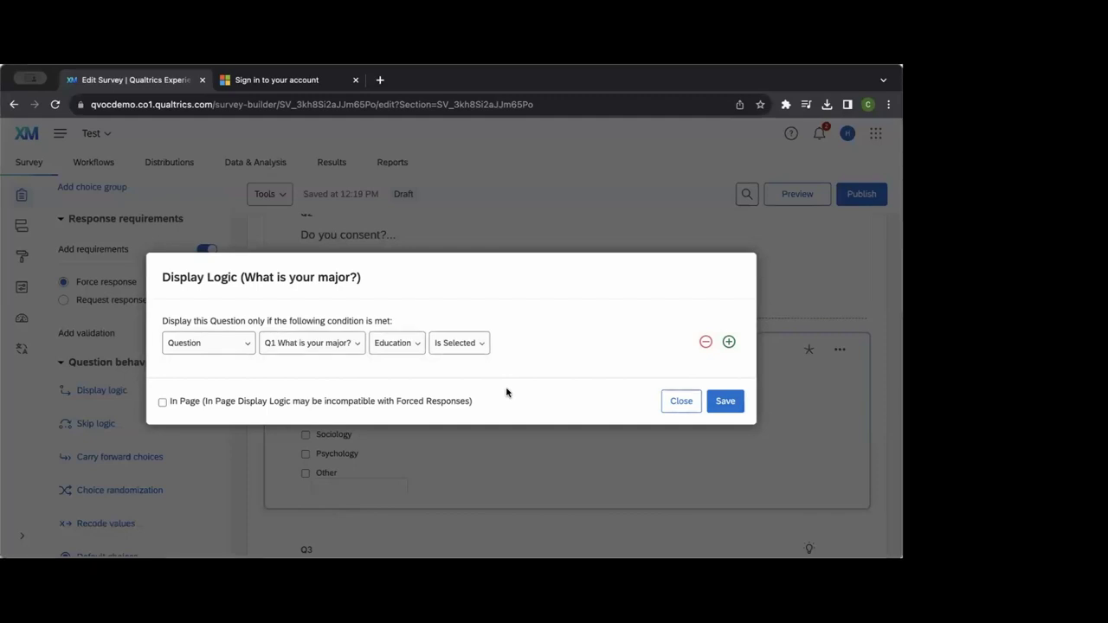
Change the display logic condition to Embedded Data, "Year in School" Is Greater Than or Equal to 3.
{"action": "left_click", "coordinate": [223, 350]}
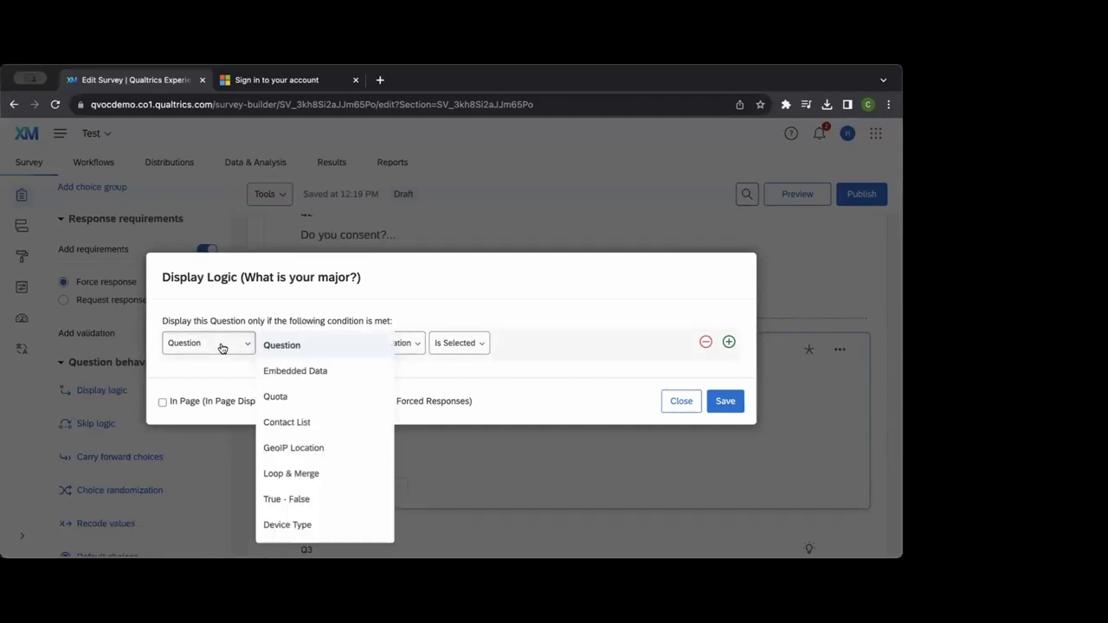
{"action": "left_click", "coordinate": [312, 372]}
{"action": "left_click", "coordinate": [356, 344]}
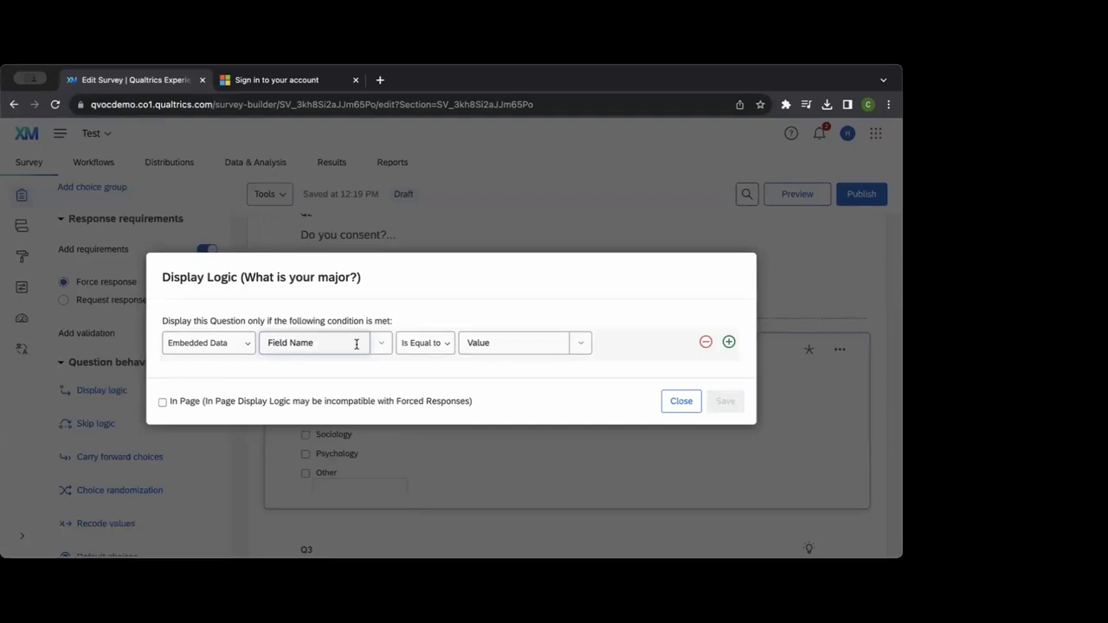
{"action": "type", "text": "Year in School"}
{"action": "left_click", "coordinate": [446, 342]}
{"action": "left_click", "coordinate": [505, 351]}
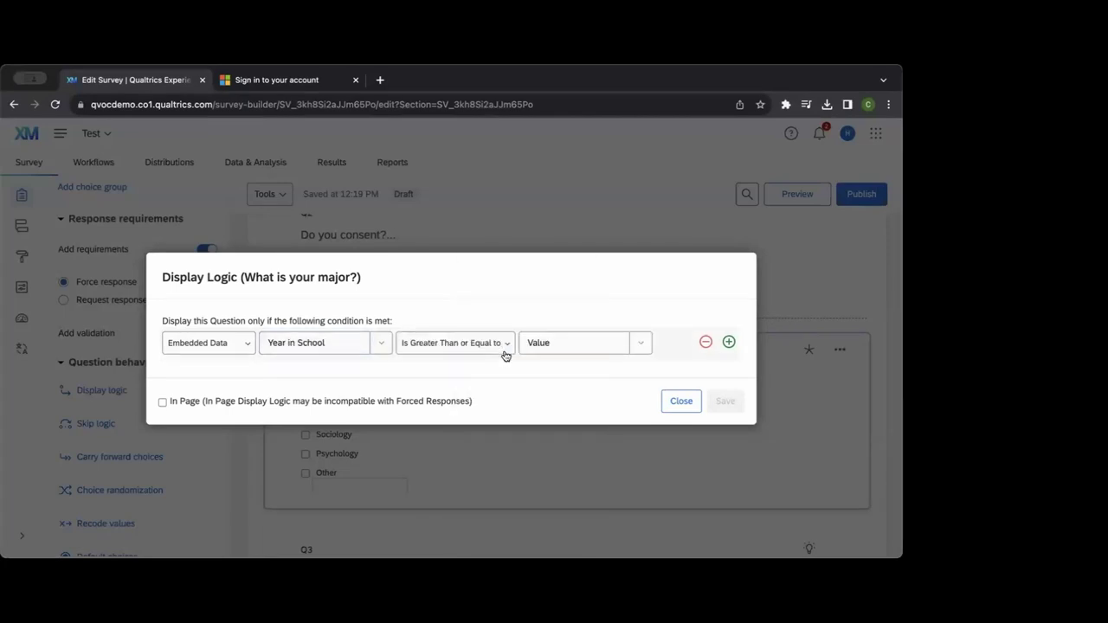
{"action": "left_click", "coordinate": [574, 344]}
{"action": "type", "text": "3"}
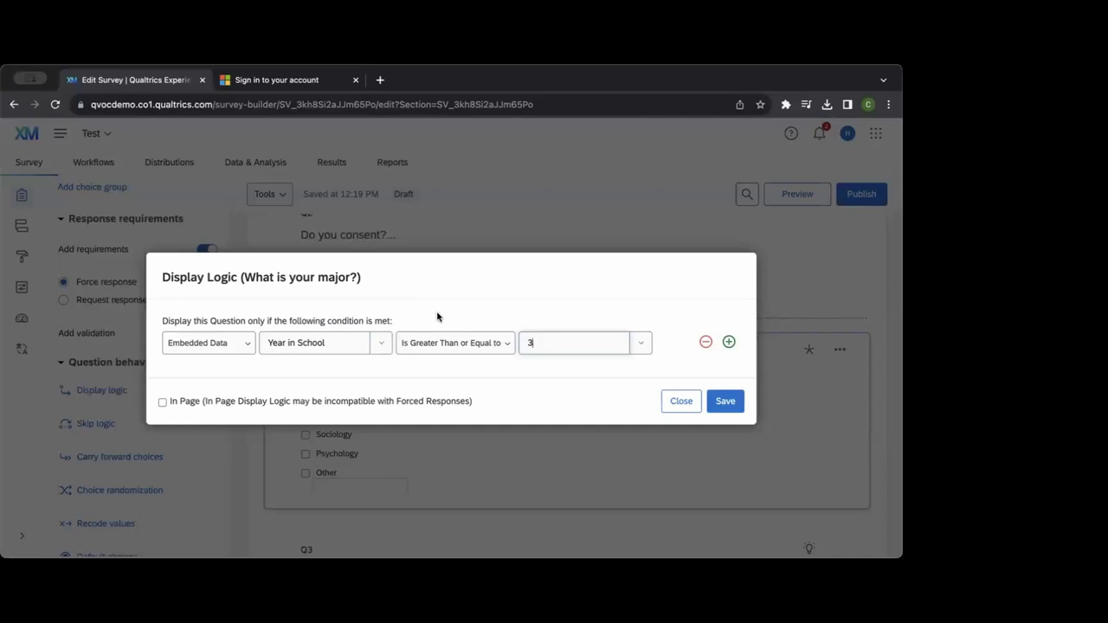
Switch the display logic condition to Device Type Is Mobile and view the other available device options.
{"action": "left_click", "coordinate": [241, 348]}
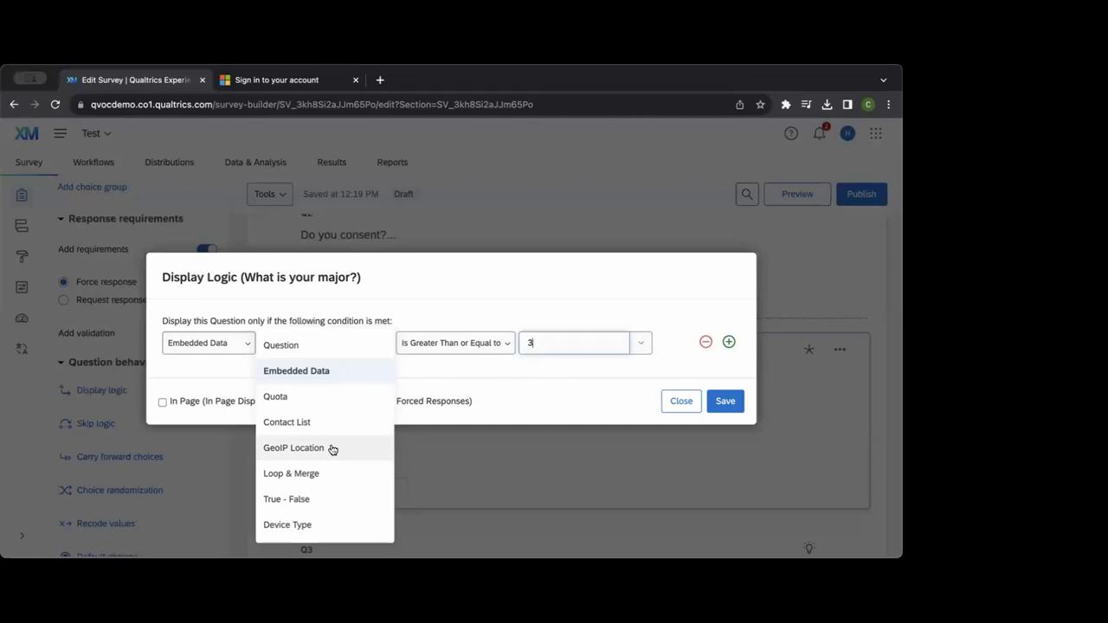
{"action": "left_click", "coordinate": [306, 525]}
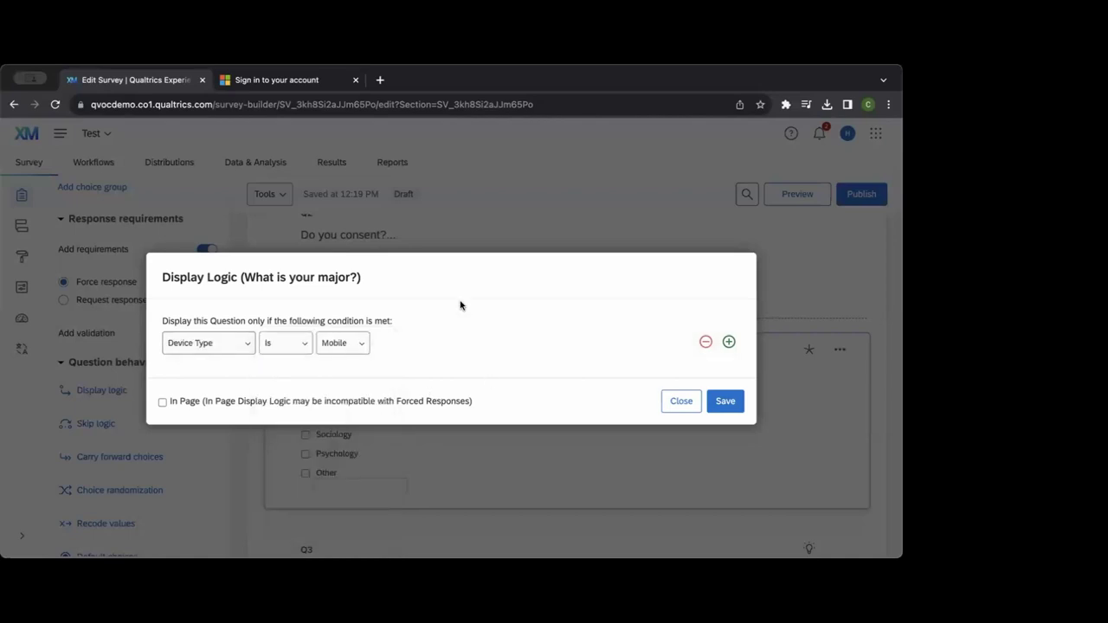
{"action": "left_click", "coordinate": [341, 343]}
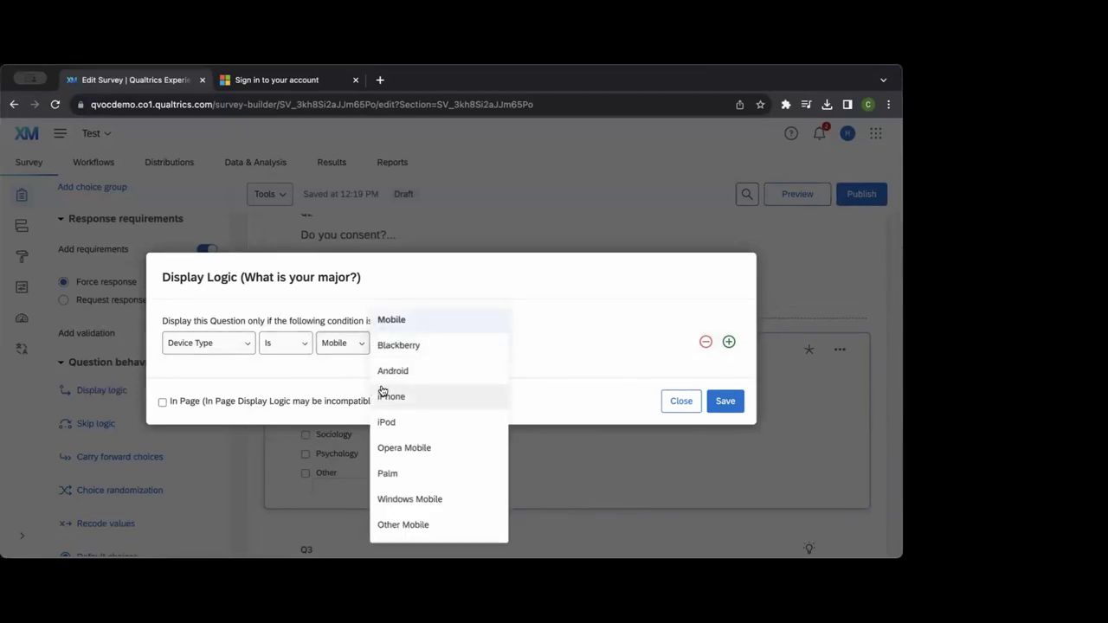
{"action": "left_click", "coordinate": [343, 396]}
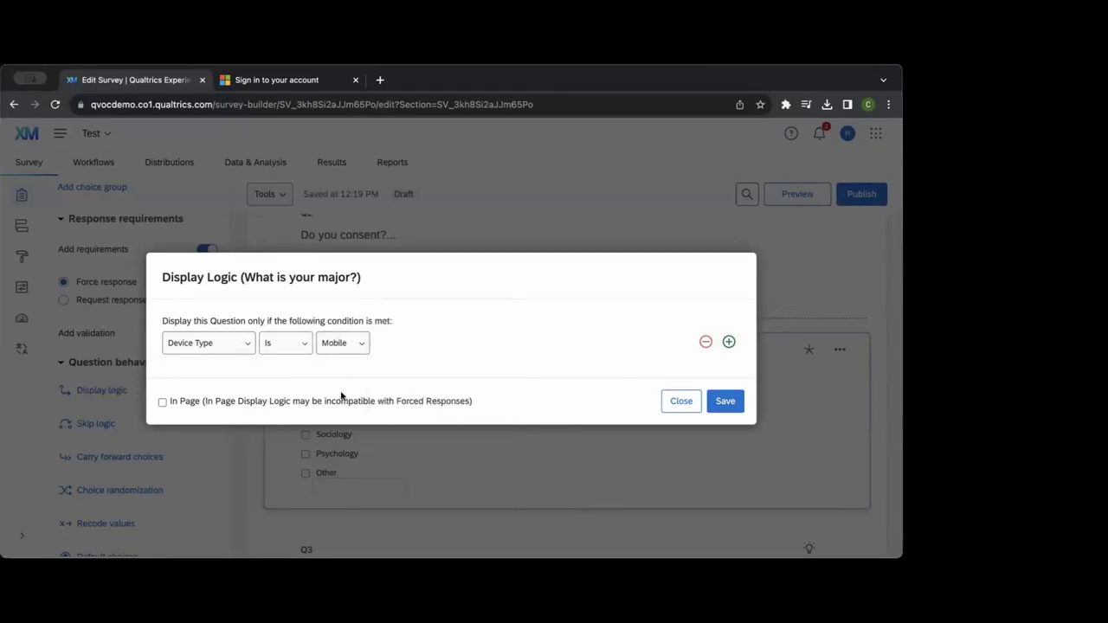
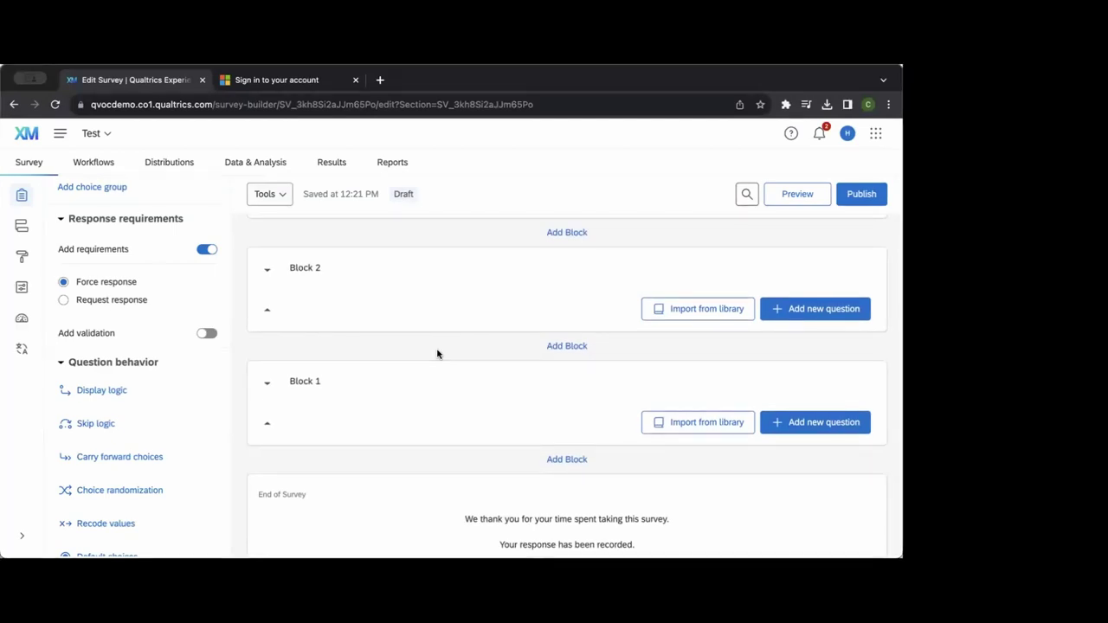
Add a survey flow branch for Engineering selected in "What is your major?" and nest Block 2 under it.
{"action": "left_click", "coordinate": [23, 227]}
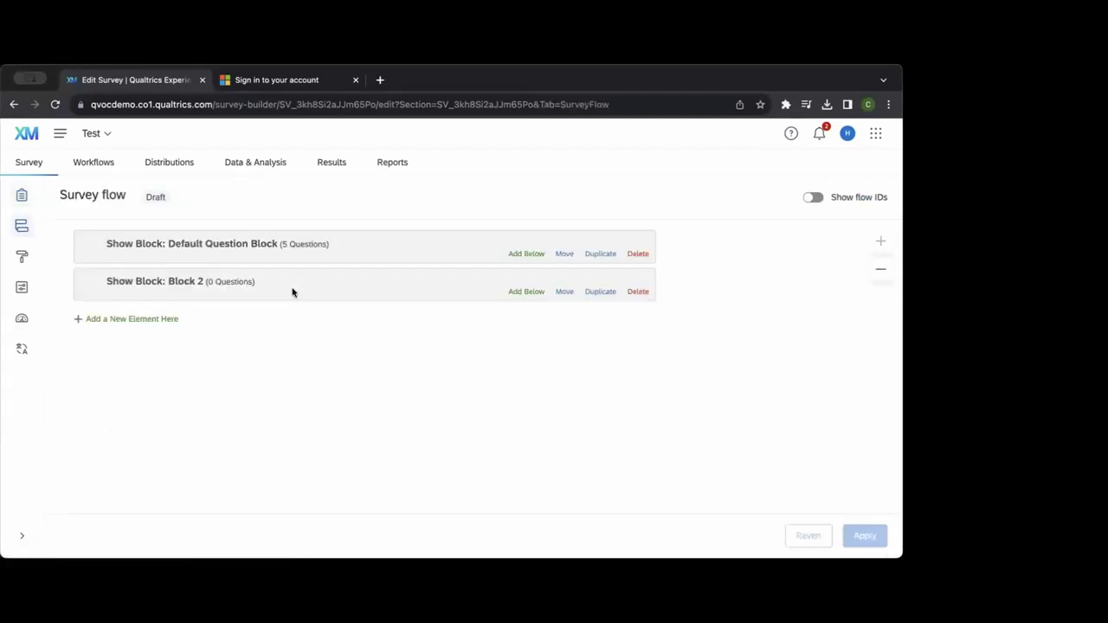
{"action": "left_click", "coordinate": [165, 318]}
{"action": "left_click", "coordinate": [174, 339]}
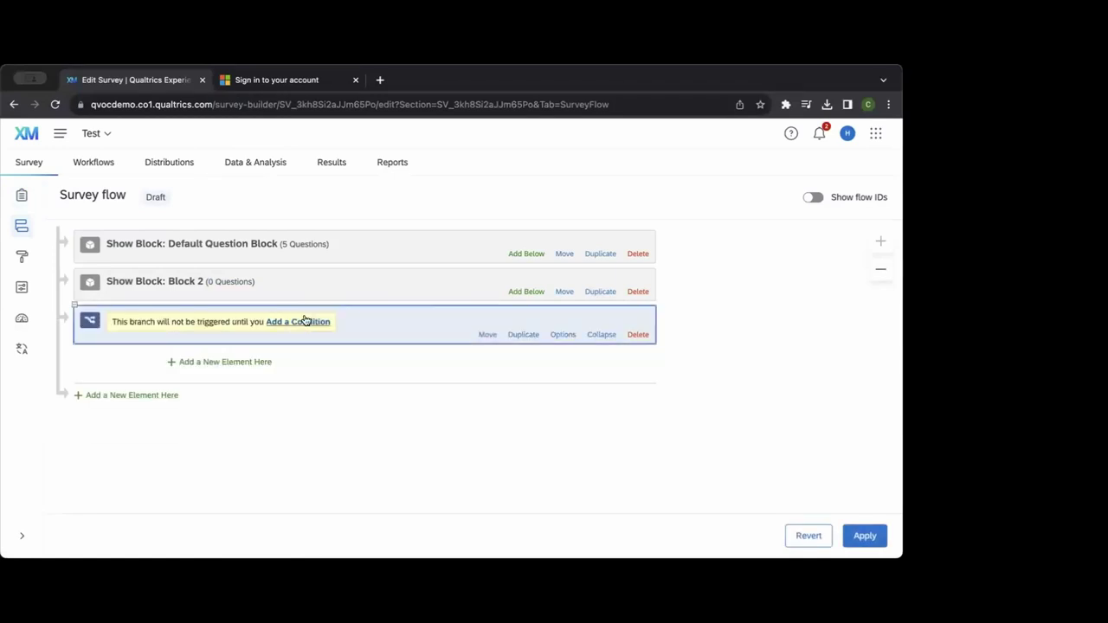
{"action": "left_click", "coordinate": [298, 321]}
{"action": "left_click", "coordinate": [156, 344]}
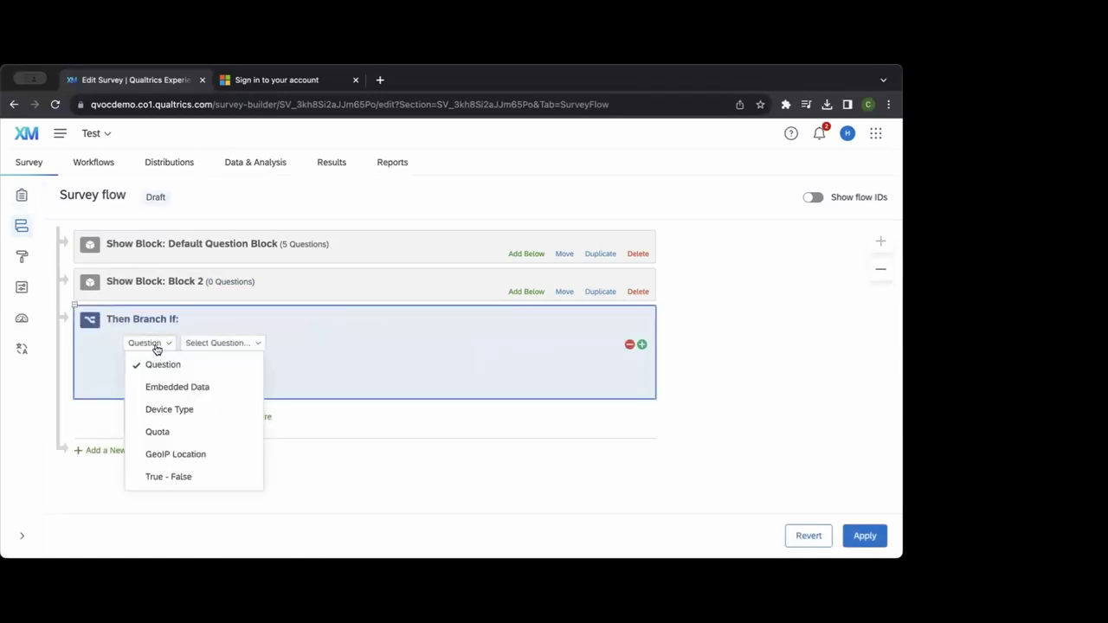
{"action": "left_click", "coordinate": [240, 341]}
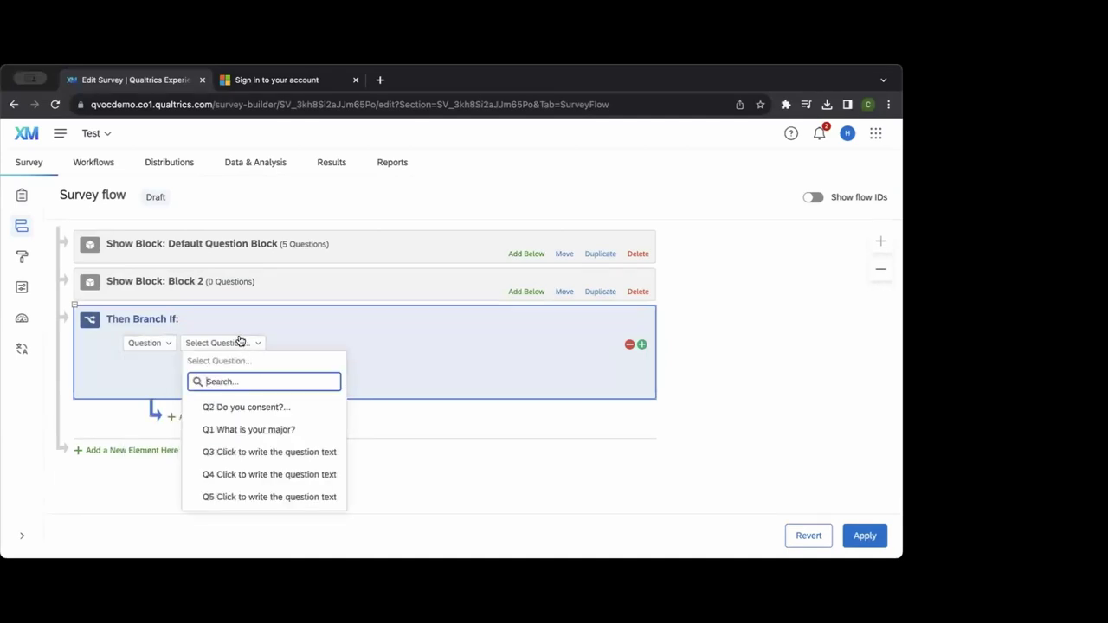
{"action": "left_click", "coordinate": [272, 429]}
{"action": "left_click", "coordinate": [326, 343]}
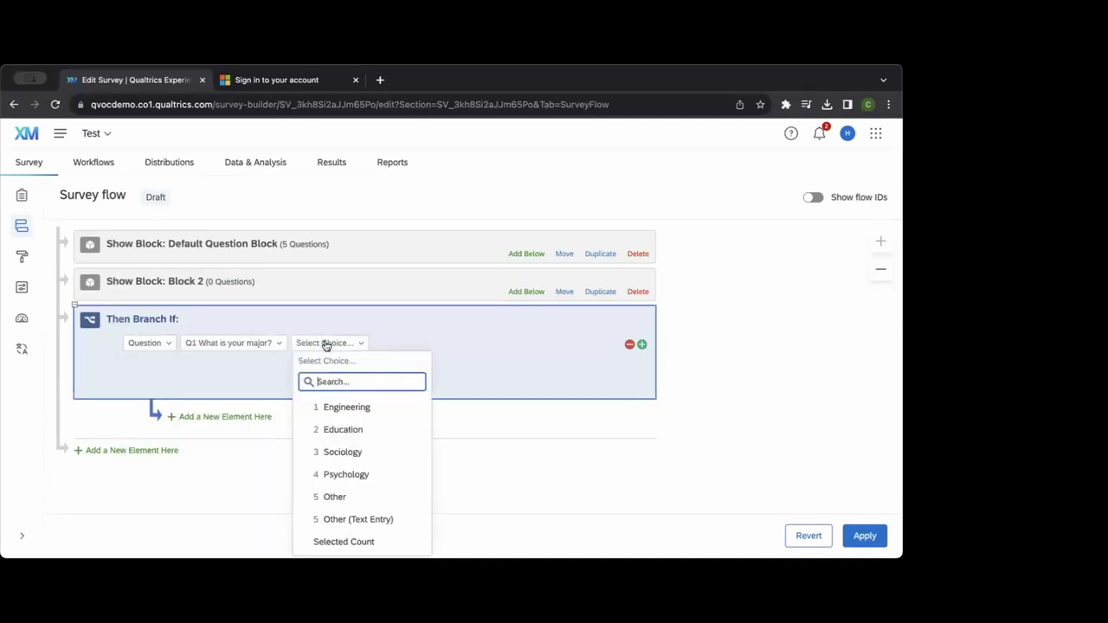
{"action": "left_click", "coordinate": [346, 407]}
{"action": "left_click", "coordinate": [564, 291]}
{"action": "left_click_drag", "start_coordinate": [587, 330], "coordinate": [598, 374]}
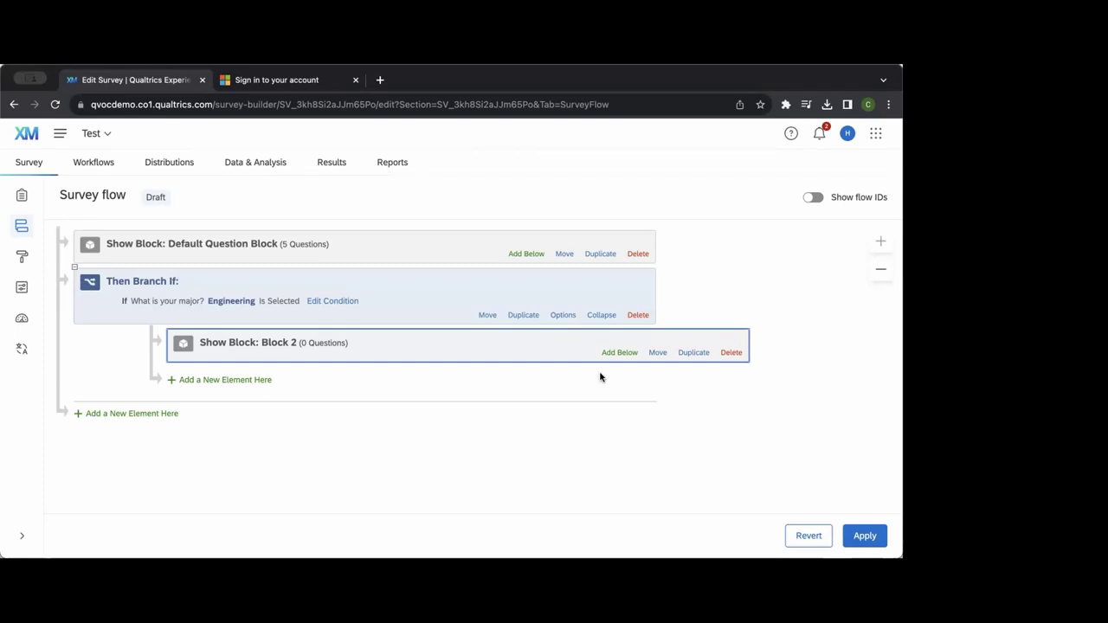
Add a Randomizer element at the end of the survey flow.
{"action": "left_click", "coordinate": [173, 415]}
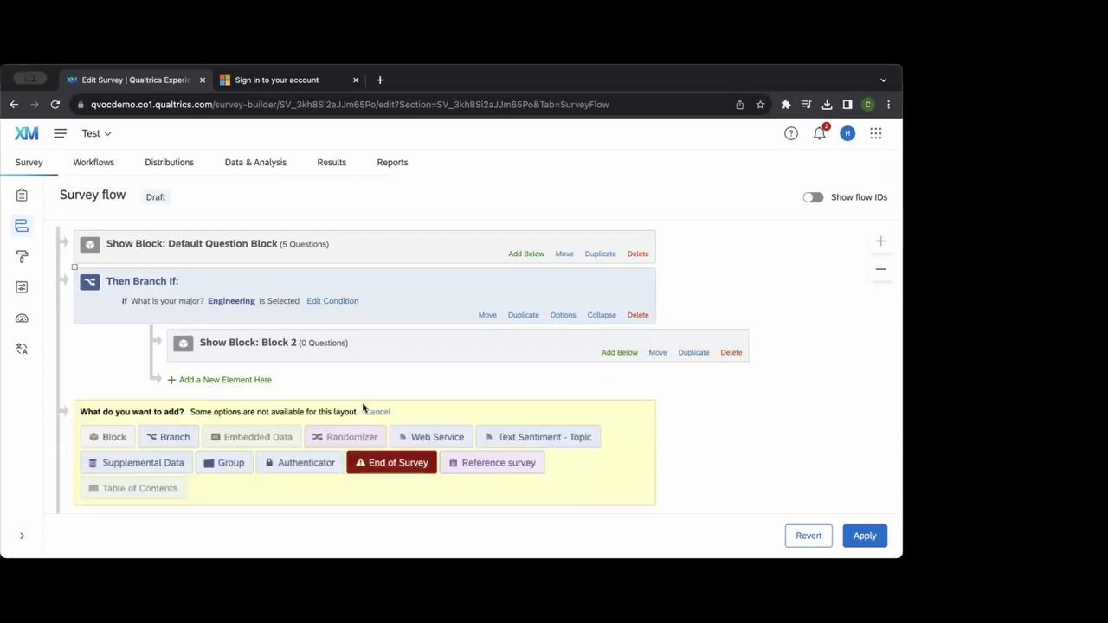
{"action": "scroll", "coordinate": [428, 337], "scroll_direction": "down", "scroll_amount": 2}
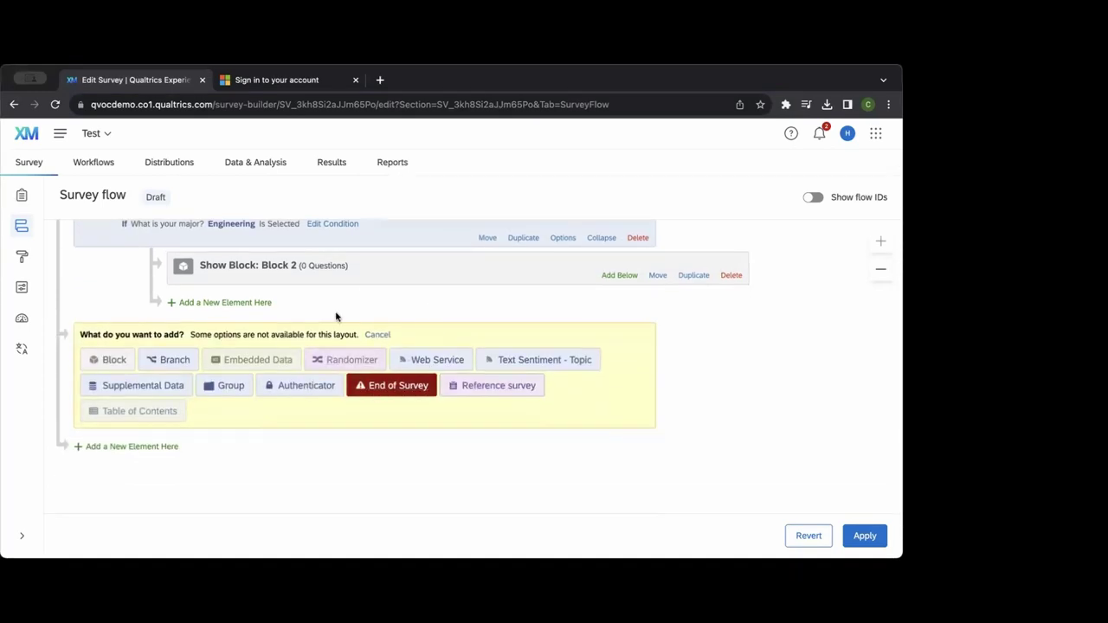
{"action": "left_click", "coordinate": [358, 361]}
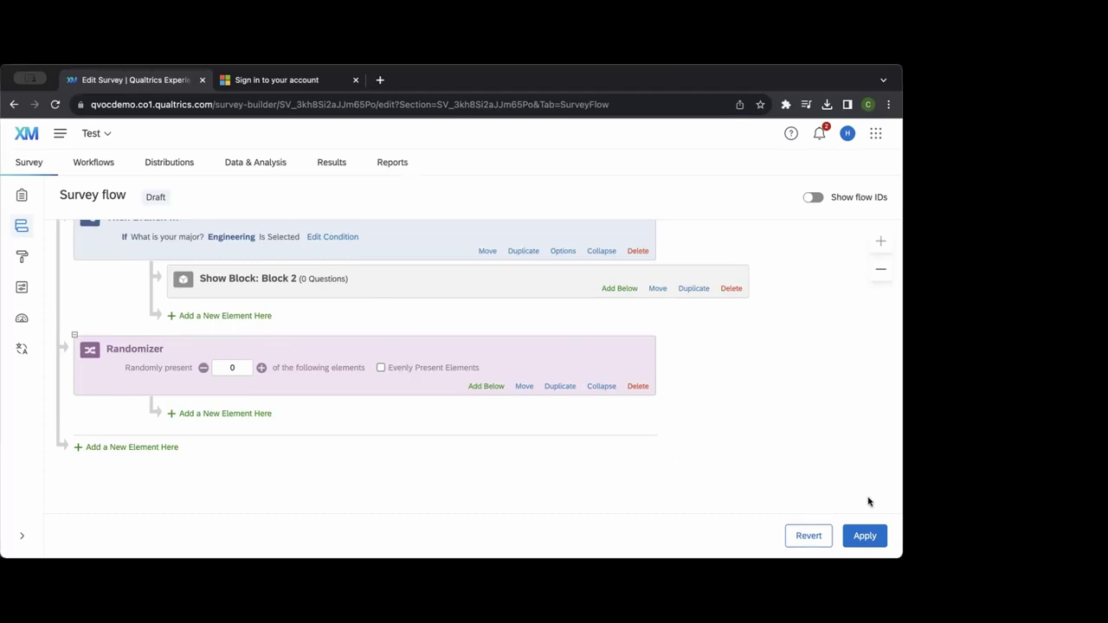
Revert the unsaved survey flow changes and return to the survey builder.
{"action": "left_click", "coordinate": [809, 536]}
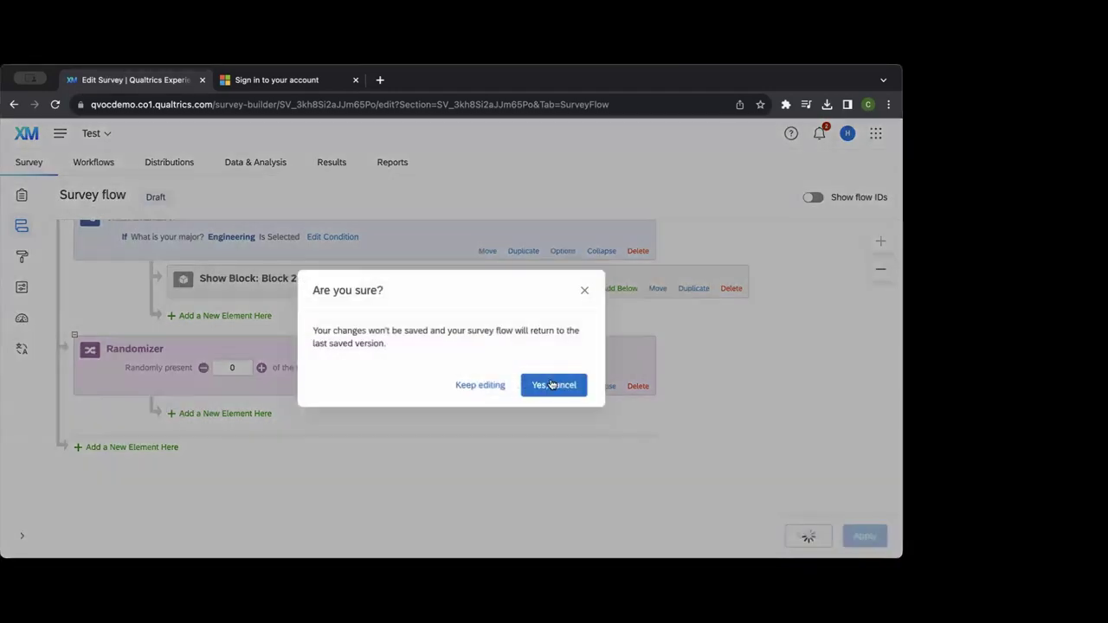
{"action": "left_click", "coordinate": [557, 387]}
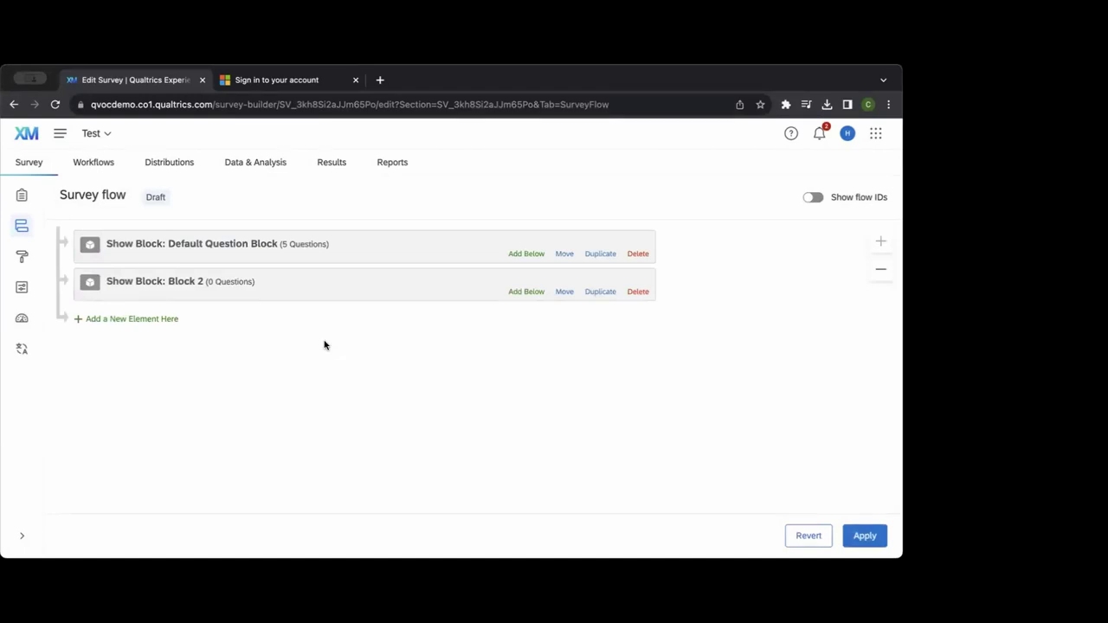
{"action": "left_click", "coordinate": [23, 198]}
{"action": "left_click", "coordinate": [566, 388]}
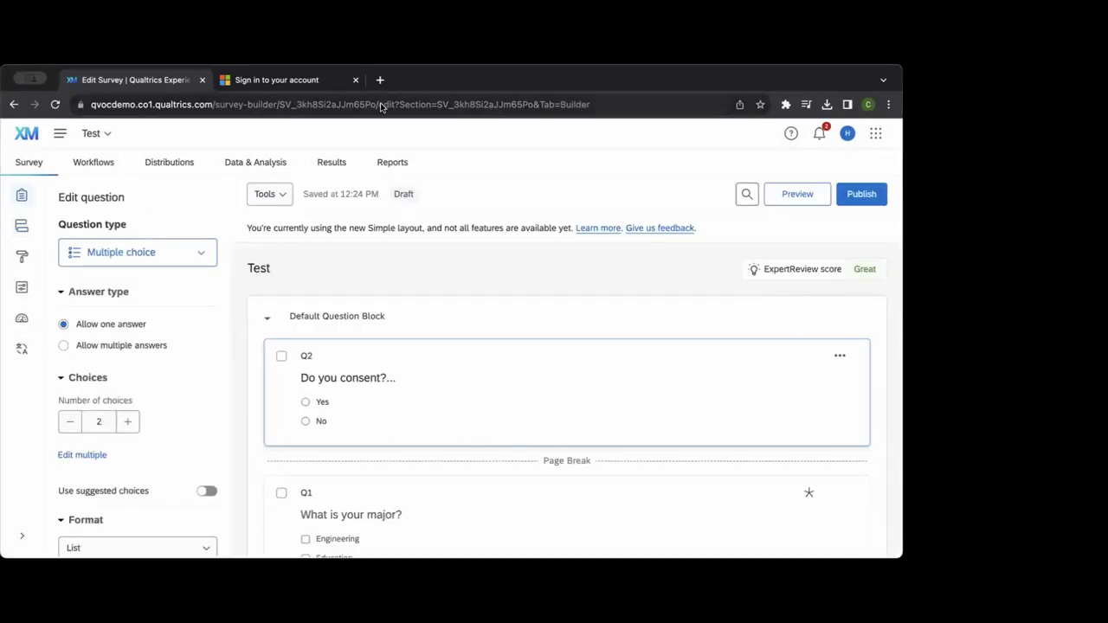
View the survey's distribution options, open the single reusable link, and cancel resuming response collection.
{"action": "left_click", "coordinate": [166, 162]}
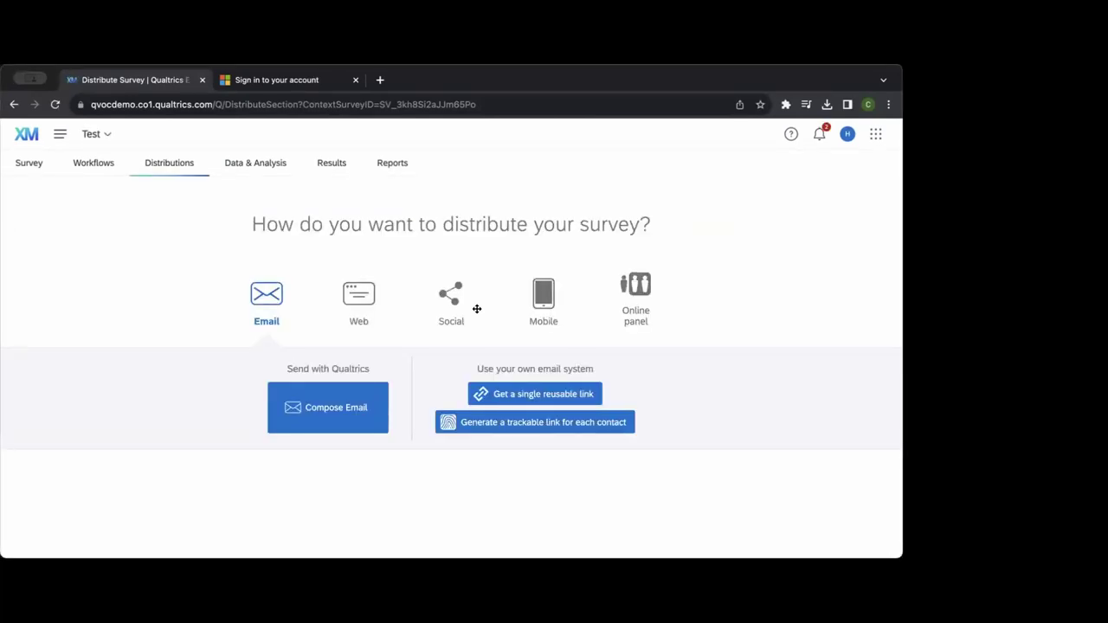
{"action": "left_click", "coordinate": [498, 396]}
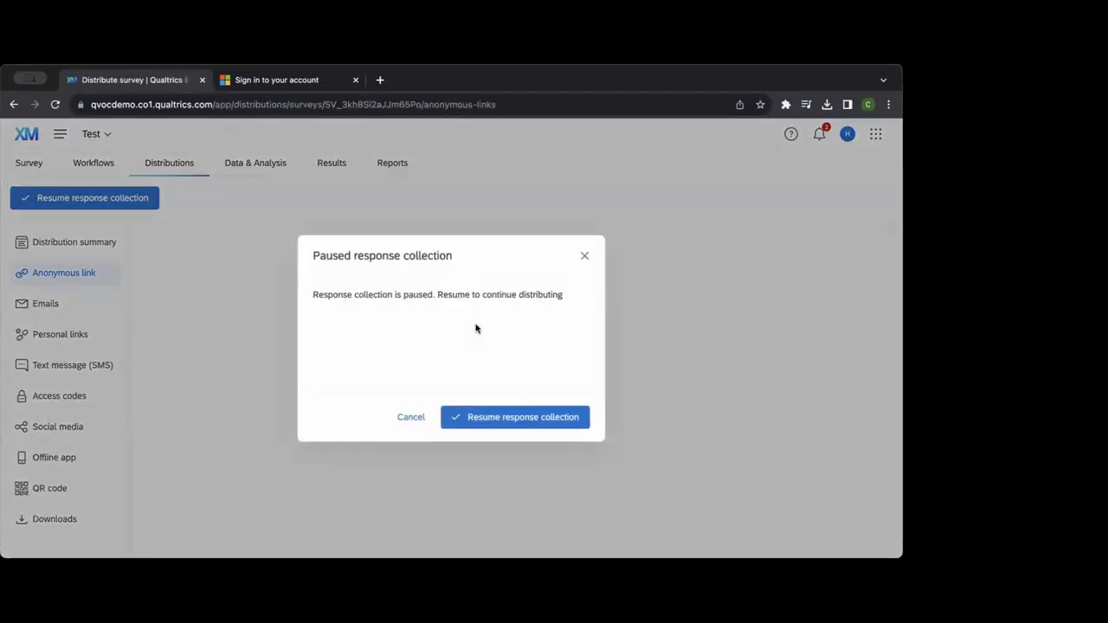
{"action": "left_click", "coordinate": [407, 415]}
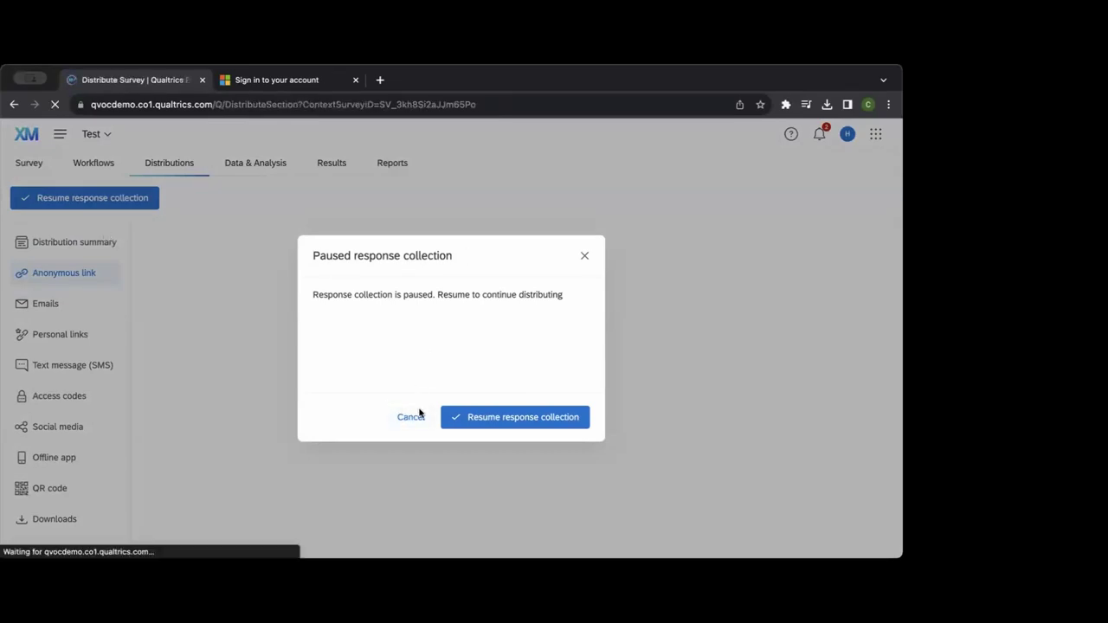
{"action": "left_click", "coordinate": [410, 418]}
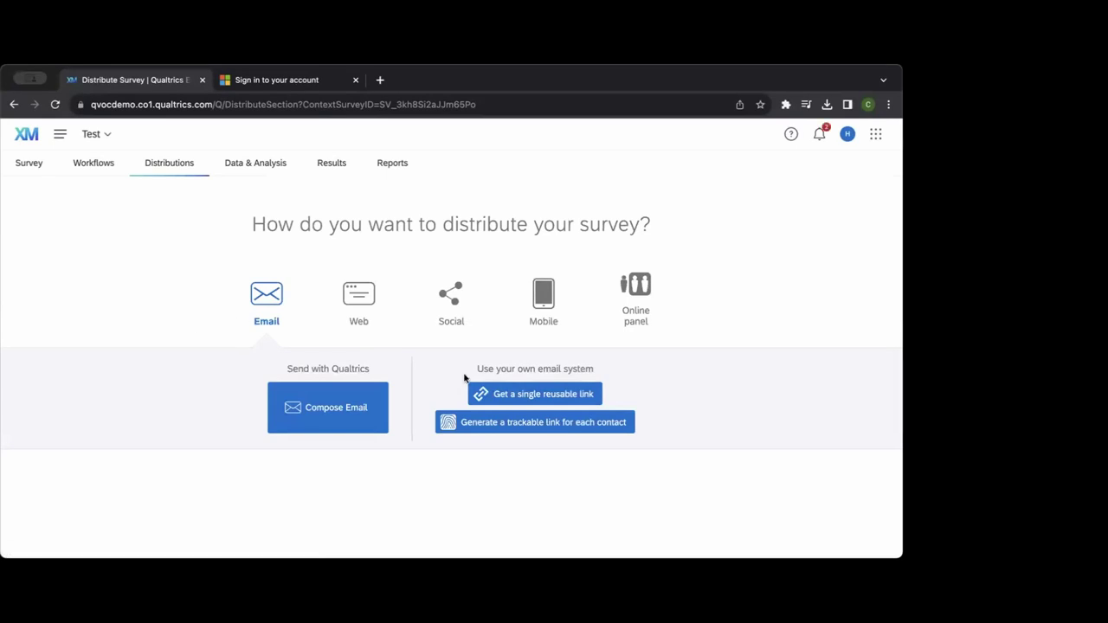
Open the survey's single reusable link and resume response collection.
{"action": "left_click", "coordinate": [495, 393]}
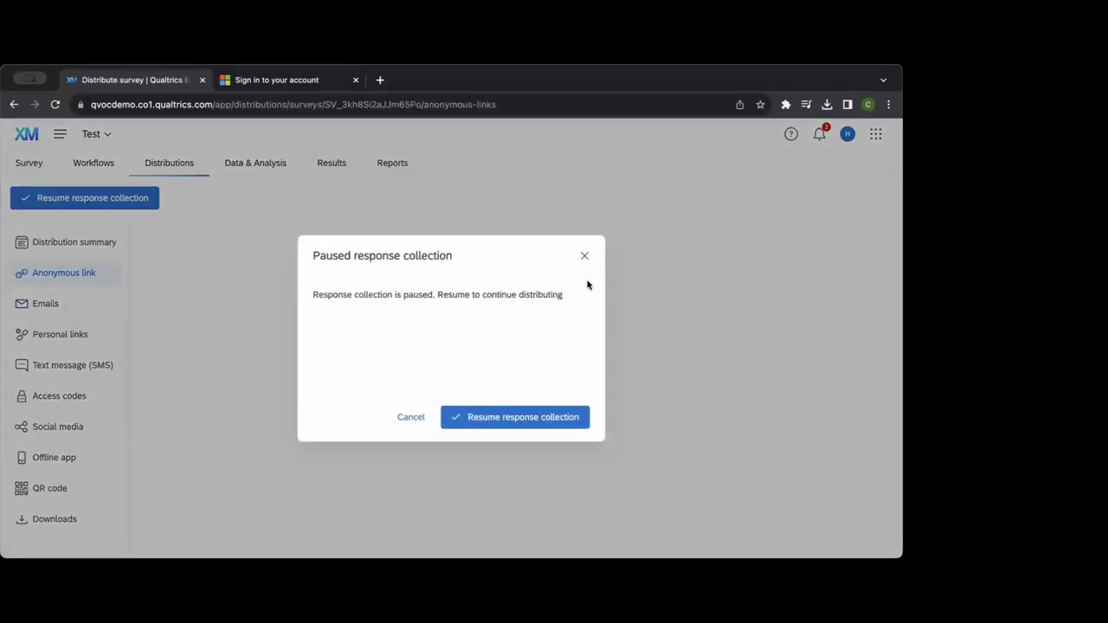
{"action": "left_click", "coordinate": [519, 416]}
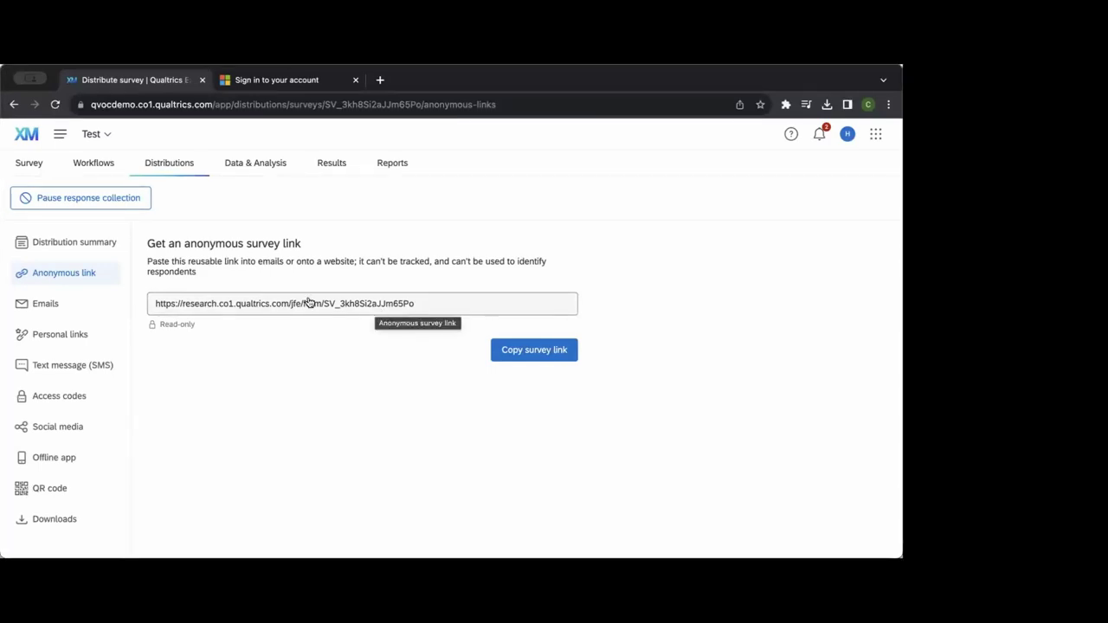
Open a new email distribution, examine its sender, timing, subject and survey-link message fields, and cancel it.
{"action": "left_click", "coordinate": [43, 304]}
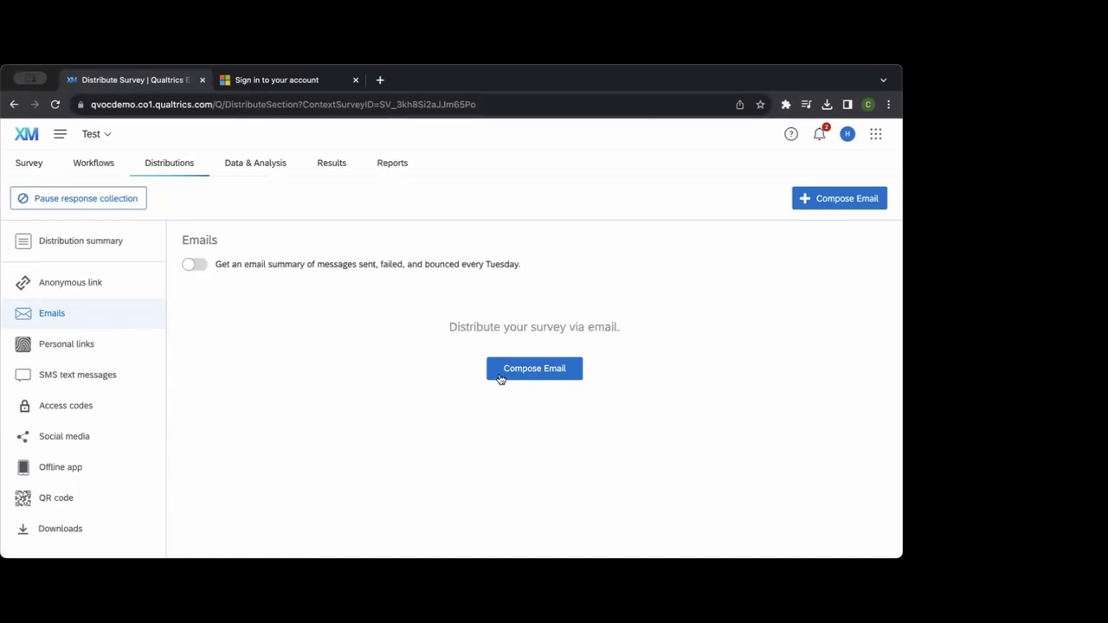
{"action": "left_click", "coordinate": [515, 368]}
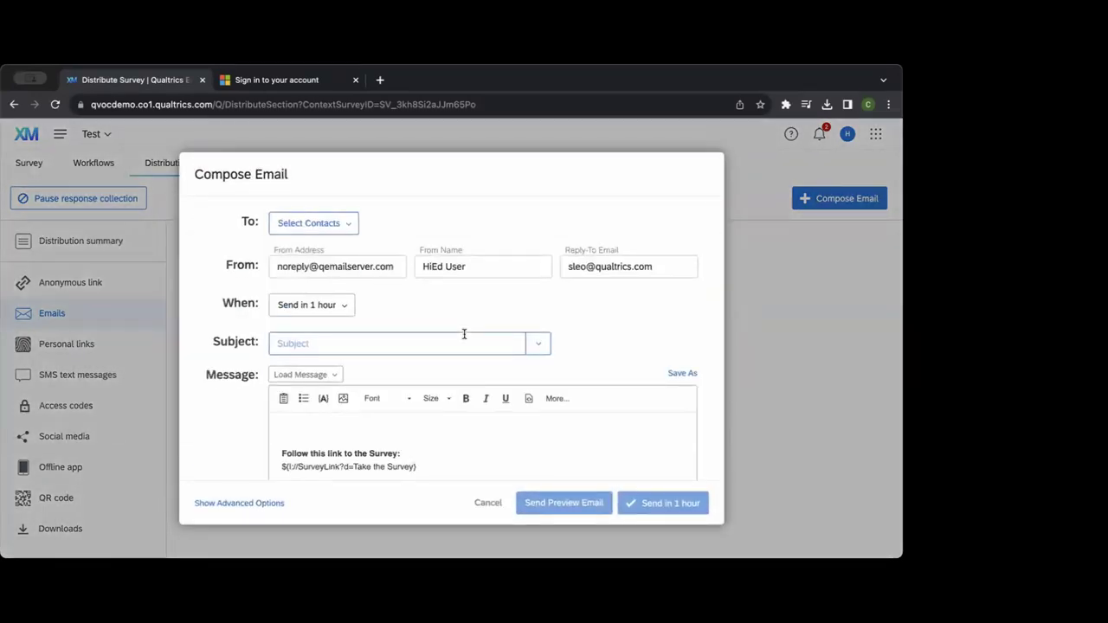
{"action": "scroll", "coordinate": [470, 315], "scroll_direction": "down", "scroll_amount": 3}
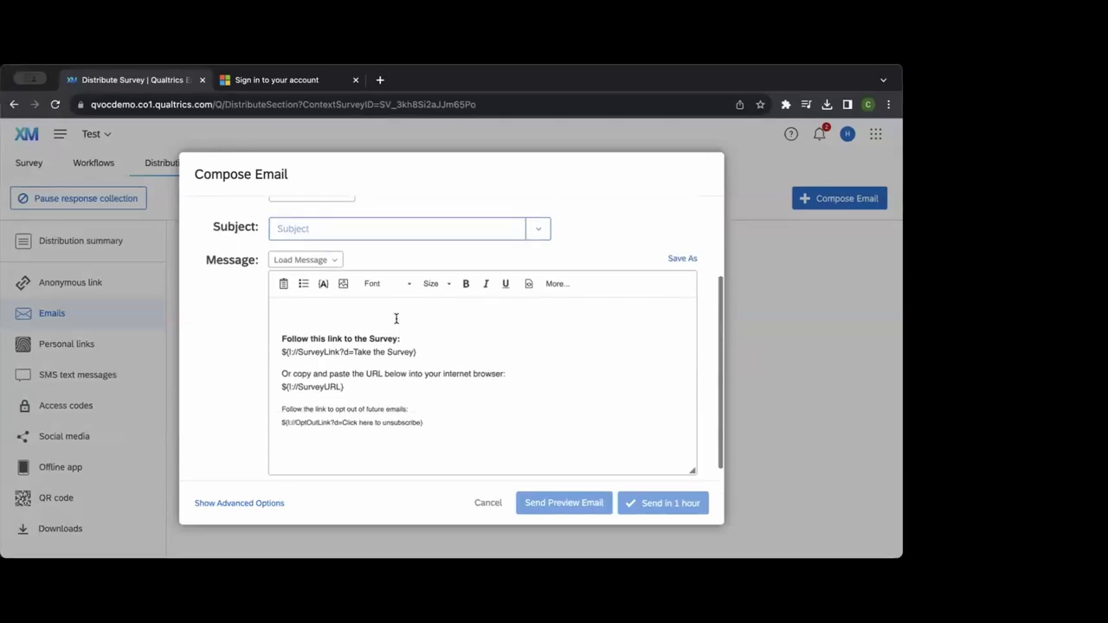
{"action": "triple_click", "coordinate": [275, 351]}
{"action": "left_click", "coordinate": [365, 356]}
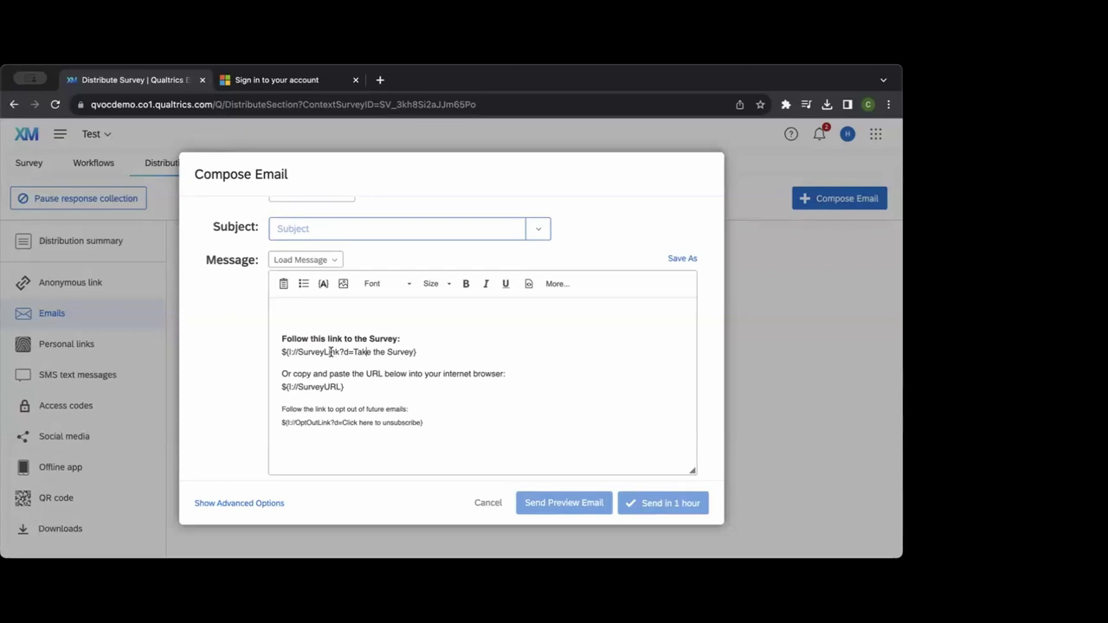
{"action": "left_click", "coordinate": [405, 306]}
{"action": "scroll", "coordinate": [405, 312], "scroll_direction": "up", "scroll_amount": 3}
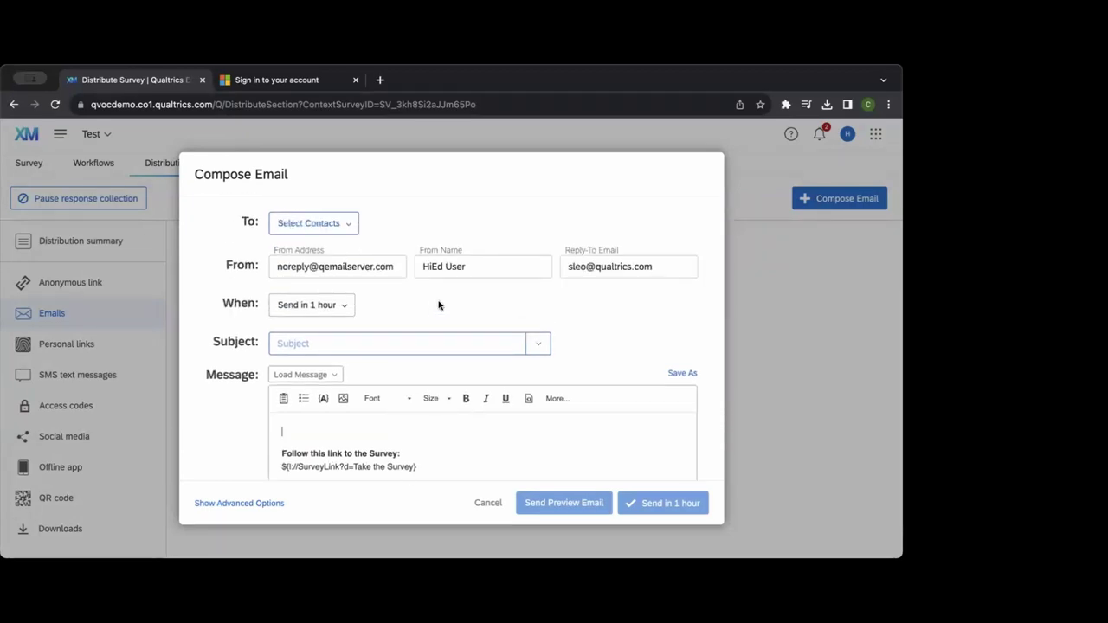
{"action": "scroll", "coordinate": [439, 305], "scroll_direction": "down", "scroll_amount": 1}
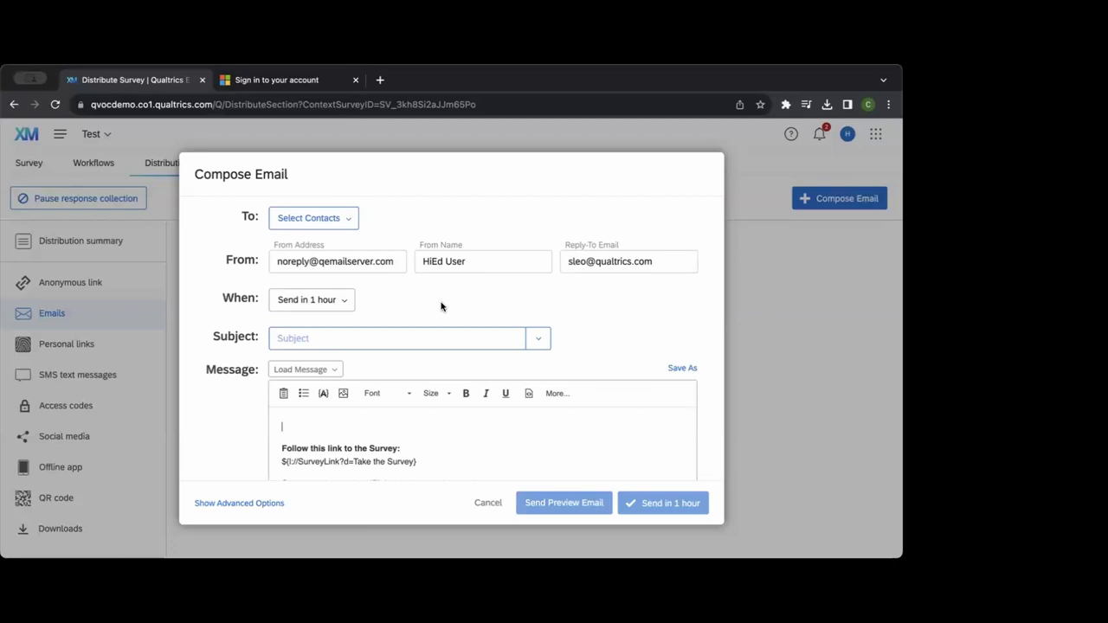
{"action": "scroll", "coordinate": [440, 306], "scroll_direction": "down", "scroll_amount": 1}
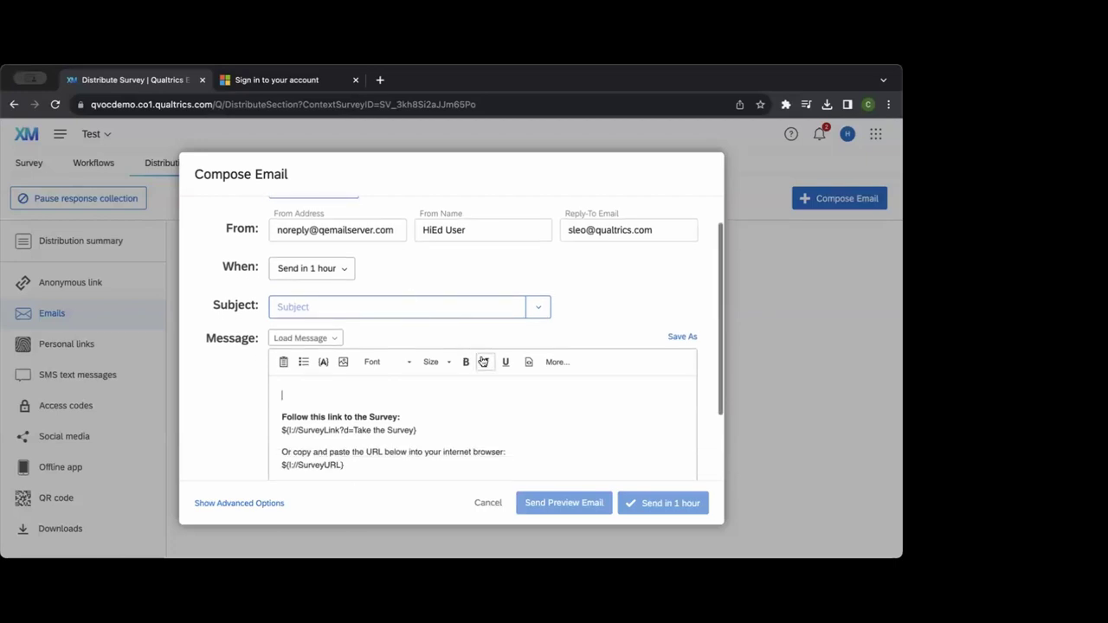
{"action": "scroll", "coordinate": [483, 361], "scroll_direction": "up", "scroll_amount": 2}
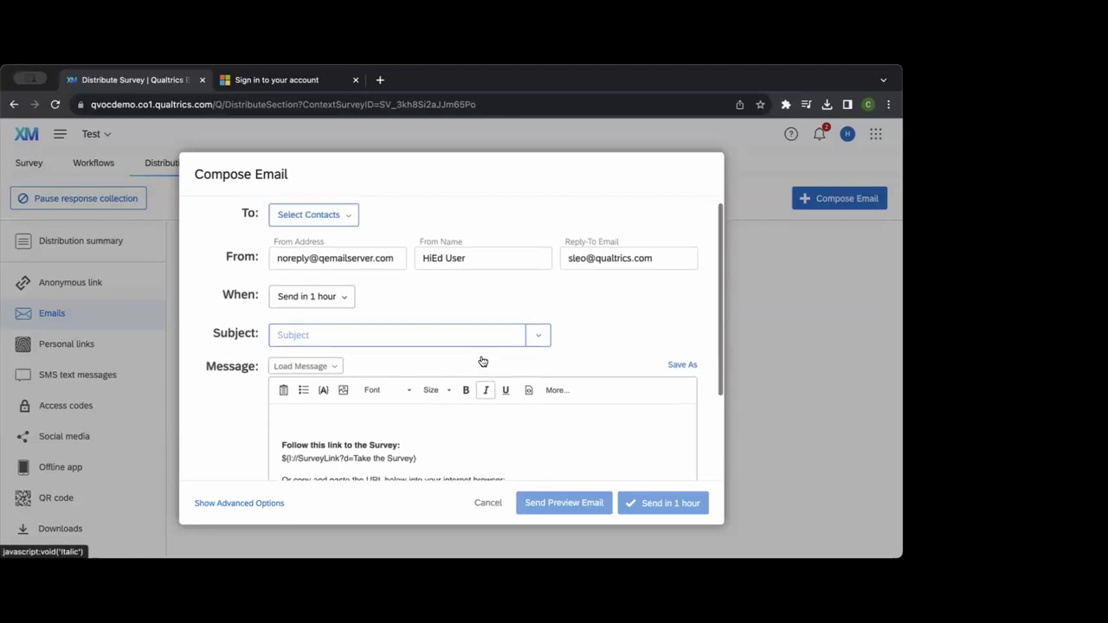
{"action": "left_click", "coordinate": [488, 503]}
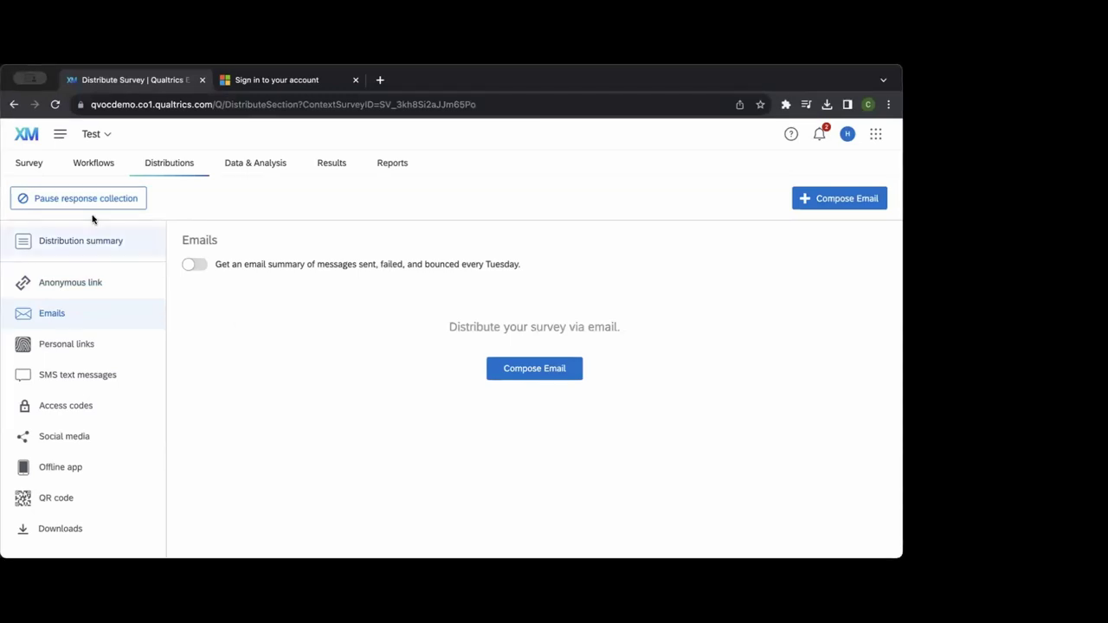
Go to the account's directories and open the Contacts Directory.
{"action": "left_click", "coordinate": [59, 133]}
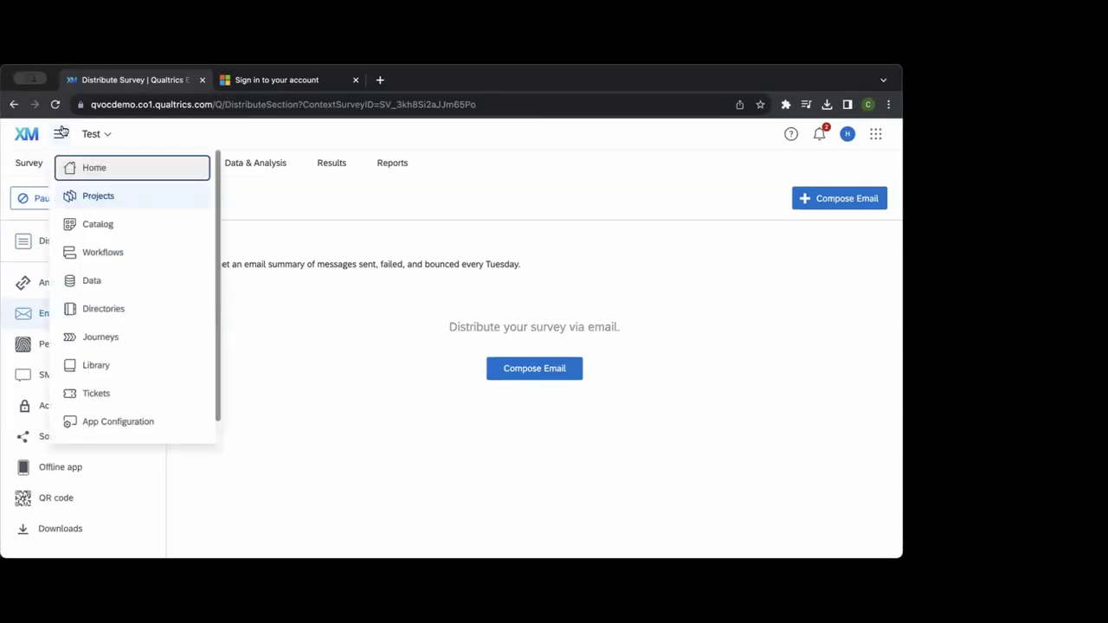
{"action": "left_click", "coordinate": [103, 309]}
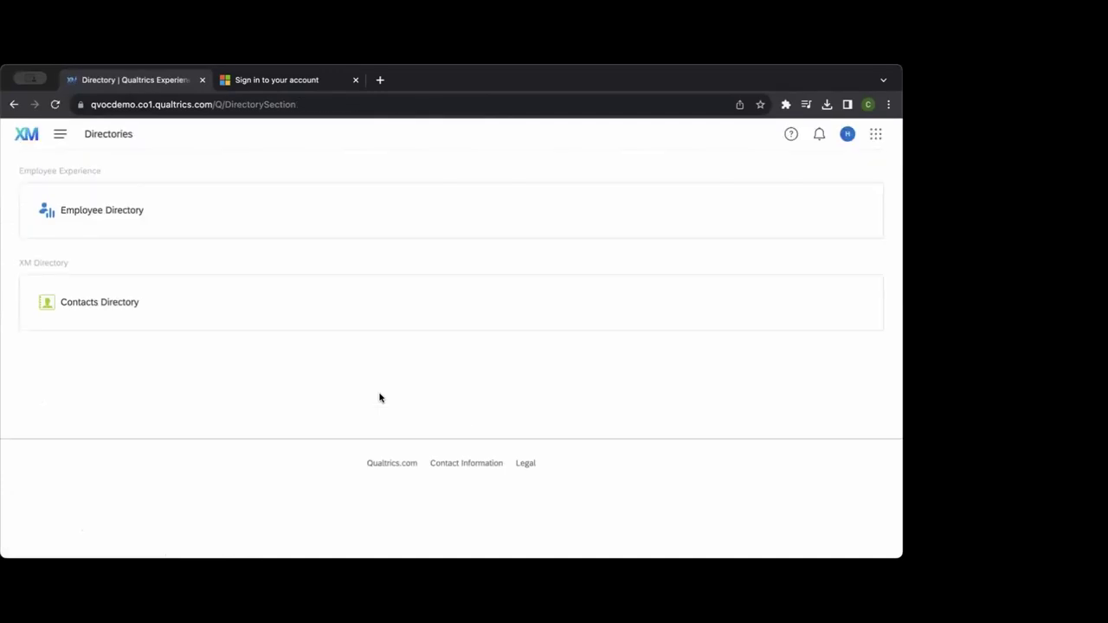
{"action": "left_click", "coordinate": [364, 312]}
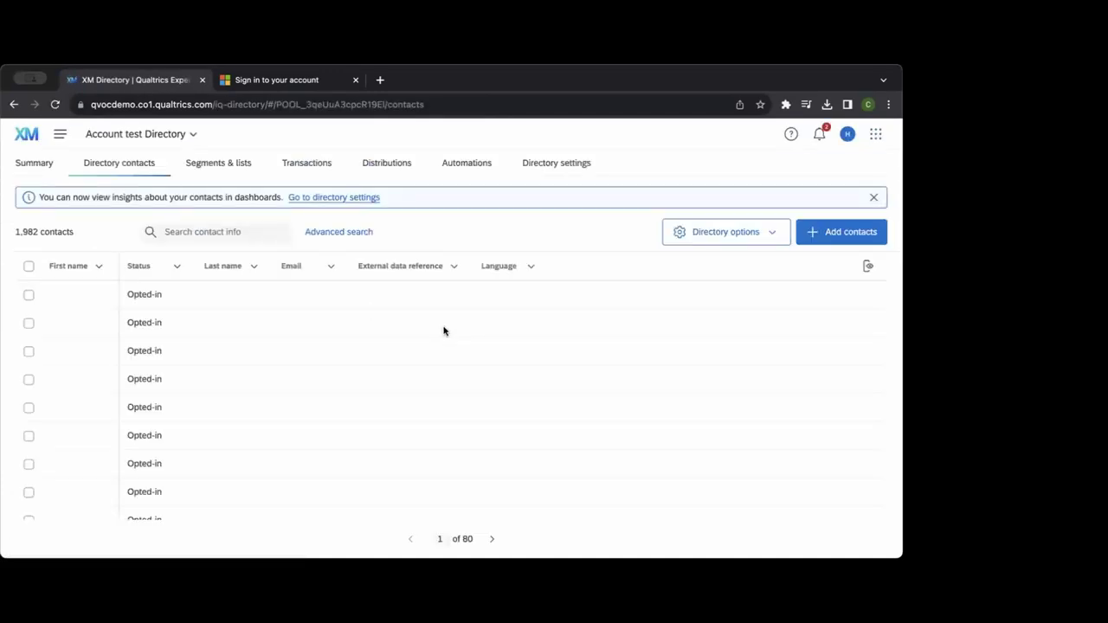
Filter the directory contacts with an advanced search on contact info where First name is Not empty.
{"action": "left_click", "coordinate": [355, 237]}
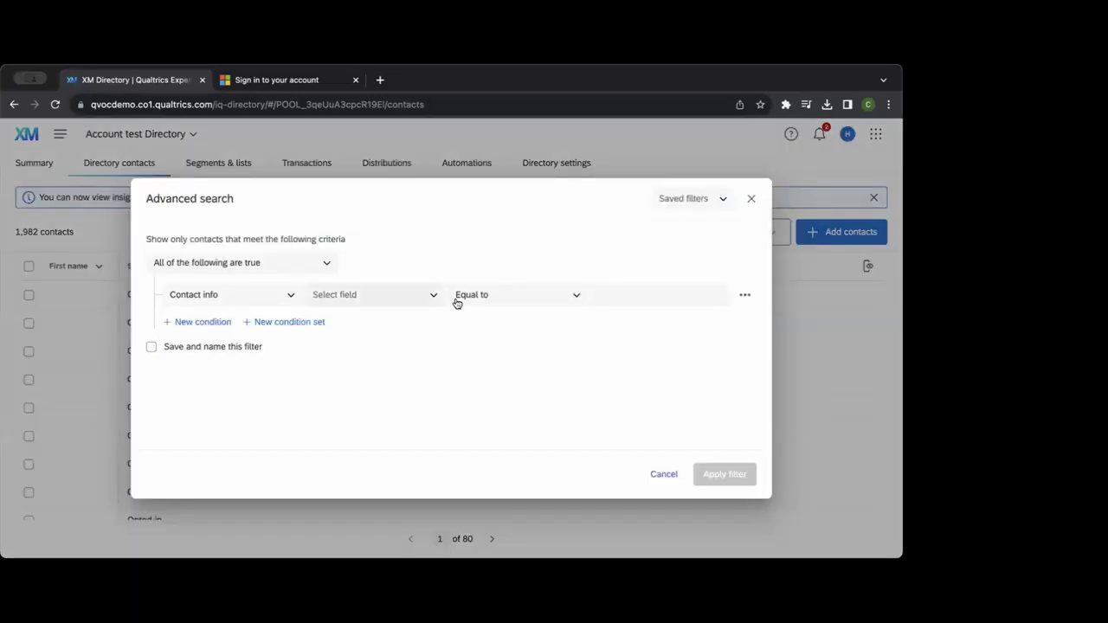
{"action": "left_click", "coordinate": [253, 294]}
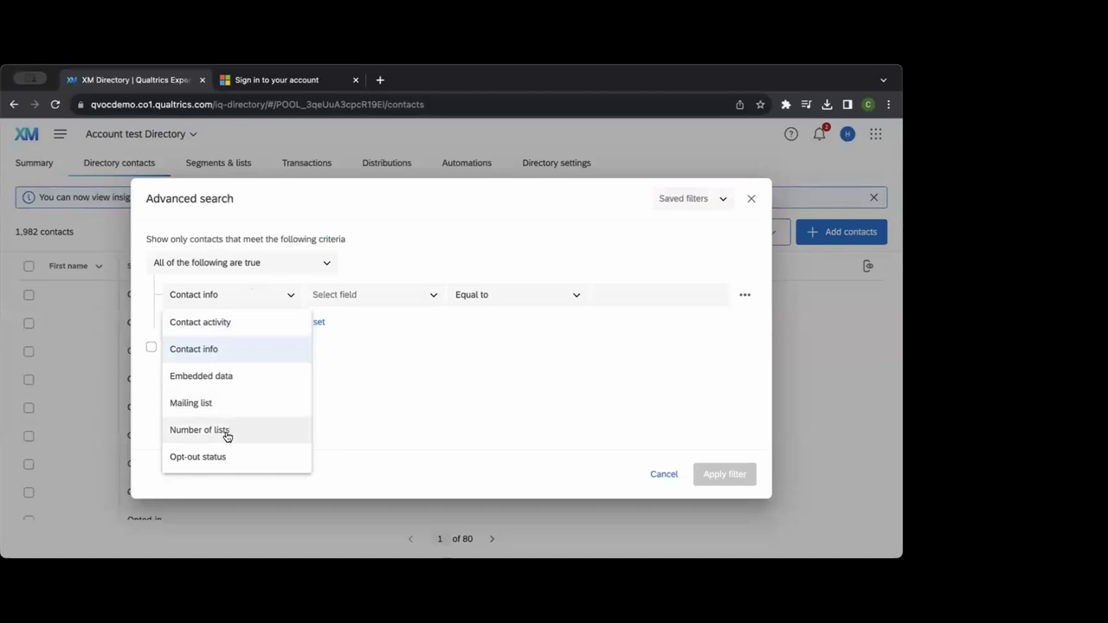
{"action": "left_click", "coordinate": [369, 294]}
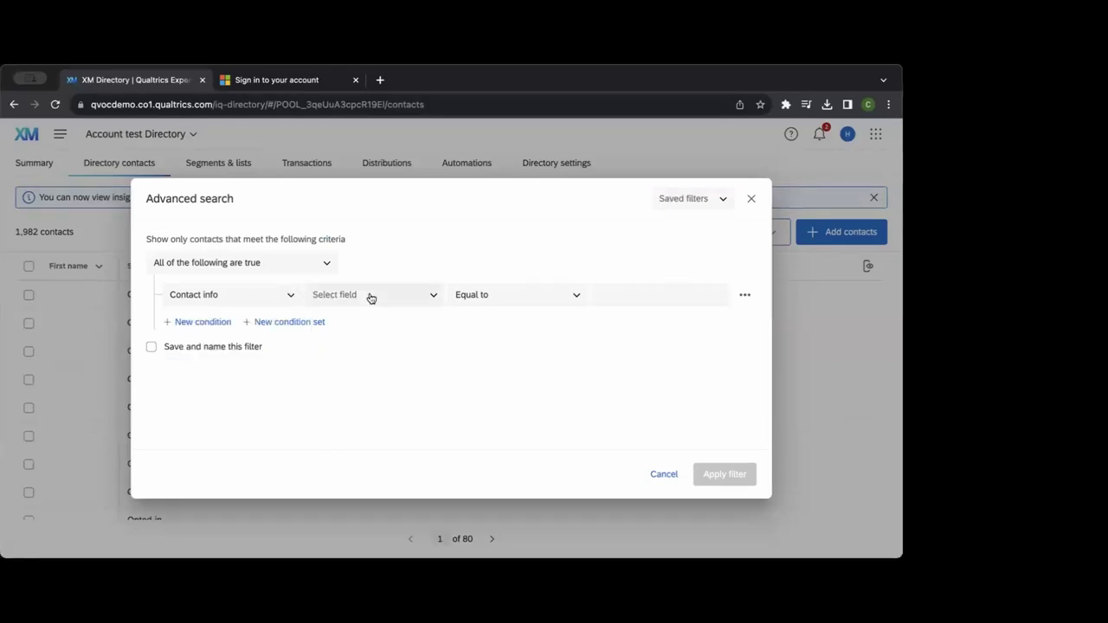
{"action": "left_click", "coordinate": [369, 295]}
{"action": "left_click", "coordinate": [356, 376]}
{"action": "left_click", "coordinate": [528, 296]}
{"action": "left_click", "coordinate": [517, 428]}
{"action": "left_click", "coordinate": [726, 474]}
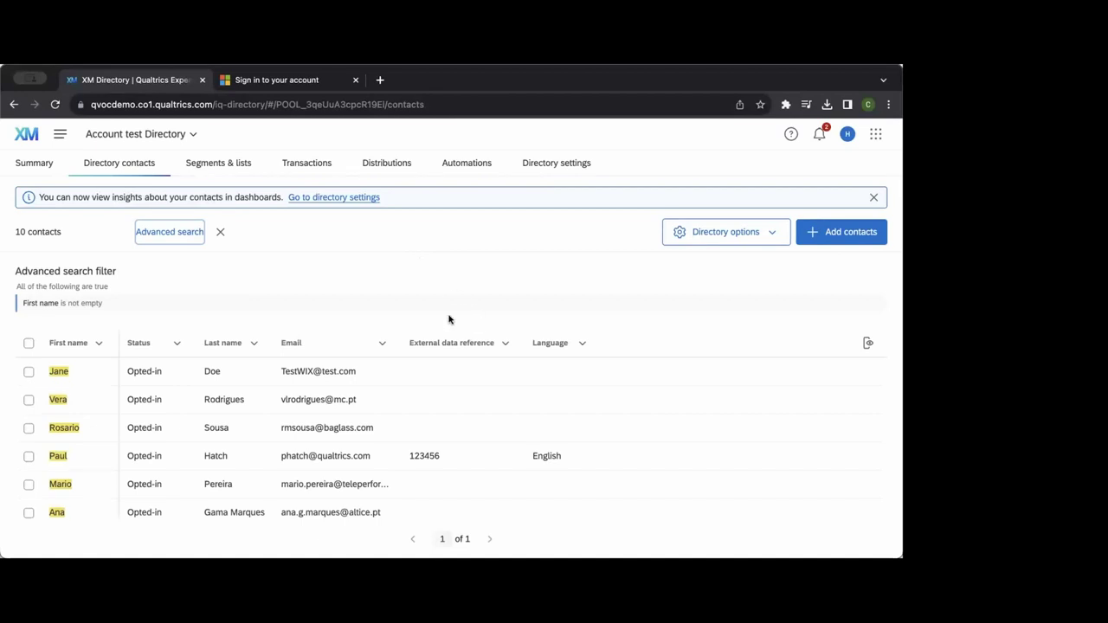
Start adding contacts to the directory by manual input and look over the email and phone cells.
{"action": "left_click", "coordinate": [847, 232]}
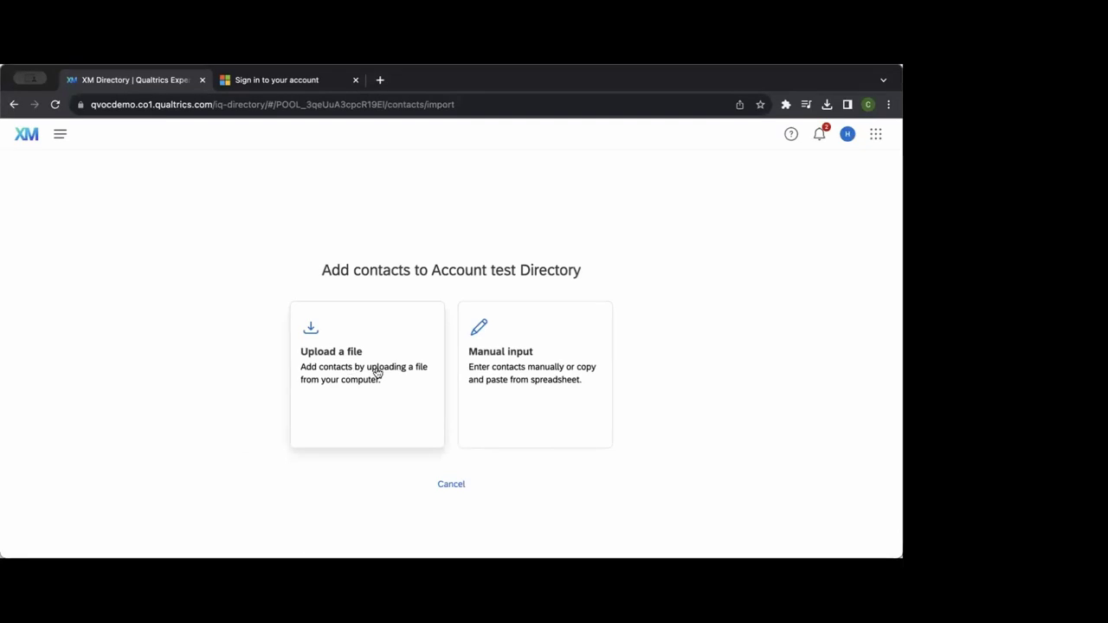
{"action": "left_click", "coordinate": [532, 373]}
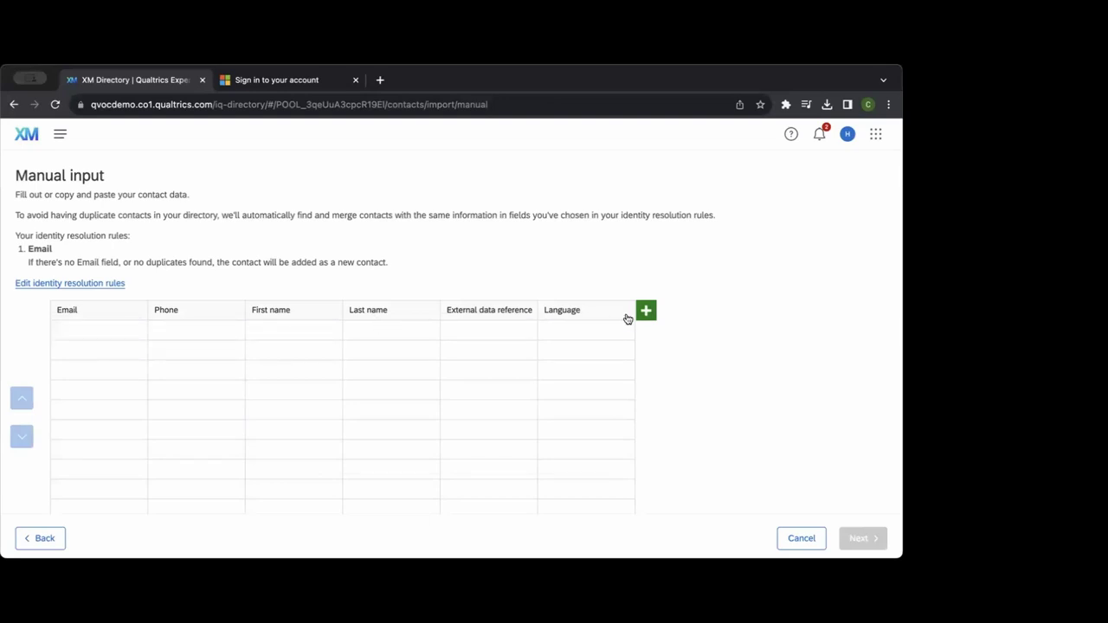
{"action": "left_click", "coordinate": [113, 328]}
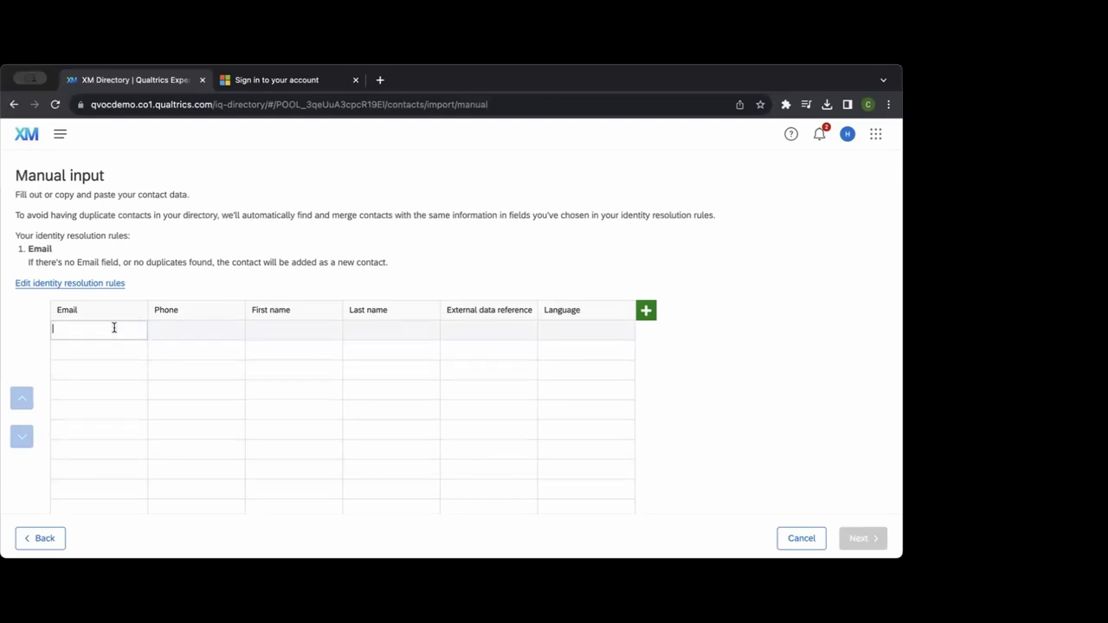
{"action": "left_click", "coordinate": [215, 325]}
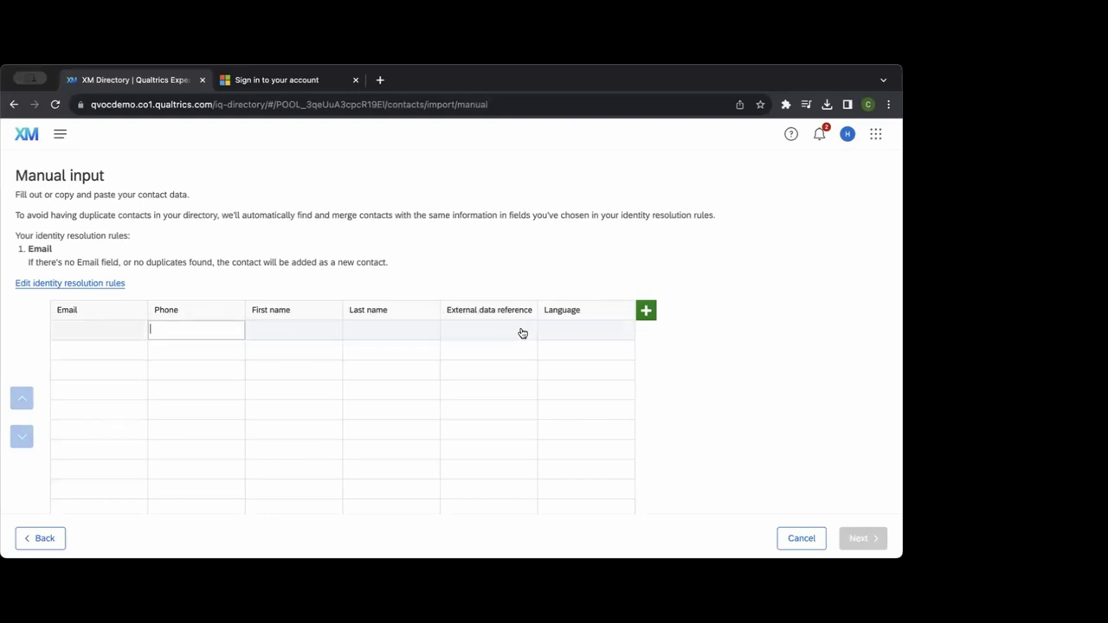
Add an embedded data column headed "Year in" to the manual contact table, and cancel adding contacts.
{"action": "left_click", "coordinate": [647, 311]}
{"action": "left_click", "coordinate": [595, 314]}
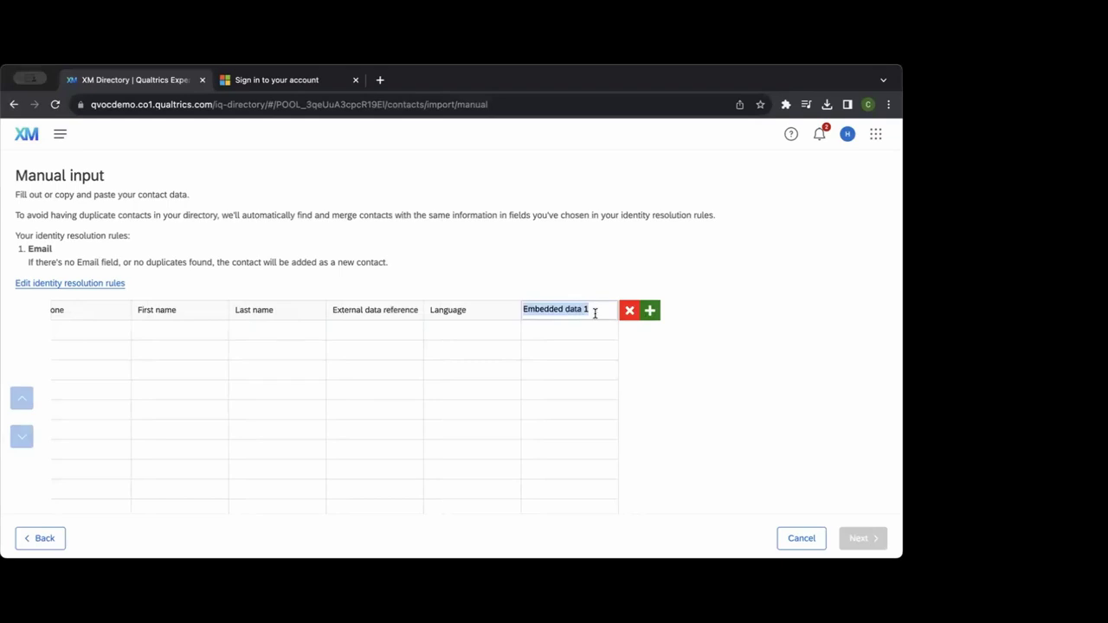
{"action": "type", "text": "Nati"}
{"action": "key", "text": "ctrl+a"}
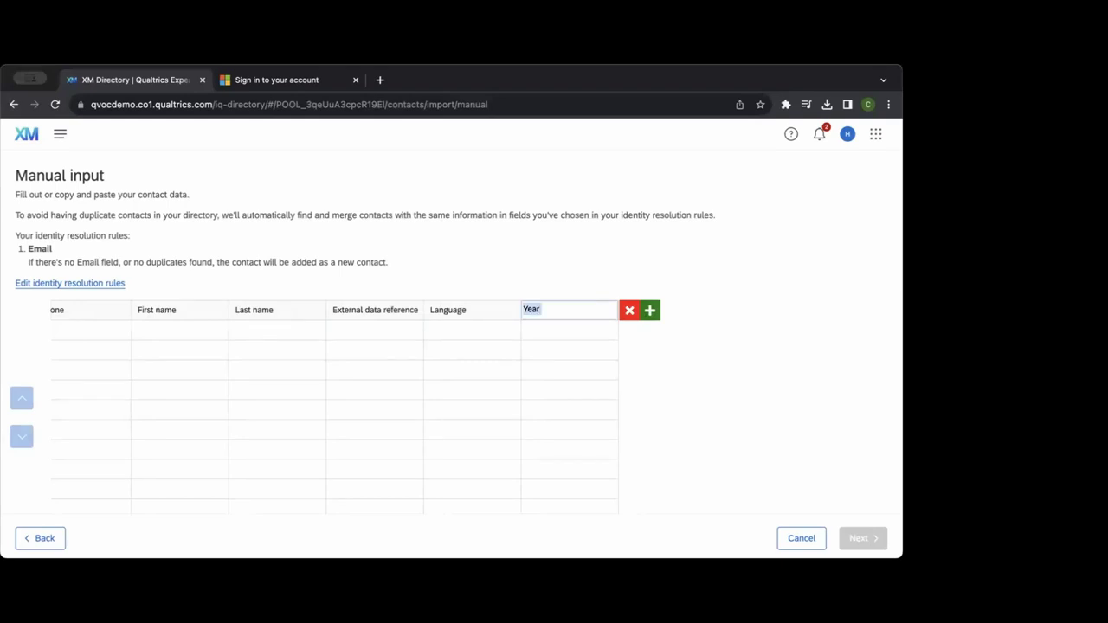
{"action": "key", "text": "BackSpace"}
{"action": "type", "text": "Year"}
{"action": "key", "text": "ctrl+a"}
{"action": "key", "text": "End"}
{"action": "type", "text": "in"}
{"action": "key", "text": "BackSpace"}
{"action": "key", "text": "BackSpace"}
{"action": "key", "text": "BackSpace"}
{"action": "type", "text": "in"}
{"action": "key", "text": "ctrl+a"}
{"action": "type", "text": "Y"}
{"action": "key", "text": "BackSpace"}
{"action": "type", "text": "Year"}
{"action": "key", "text": "ctrl+a"}
{"action": "key", "text": "End"}
{"action": "key", "text": "ctrl+a"}
{"action": "key", "text": "BackSpace"}
{"action": "type", "text": "Year"}
{"action": "key", "text": "BackSpace"}
{"action": "key", "text": "BackSpace"}
{"action": "key", "text": "BackSpace"}
{"action": "key", "text": "BackSpace"}
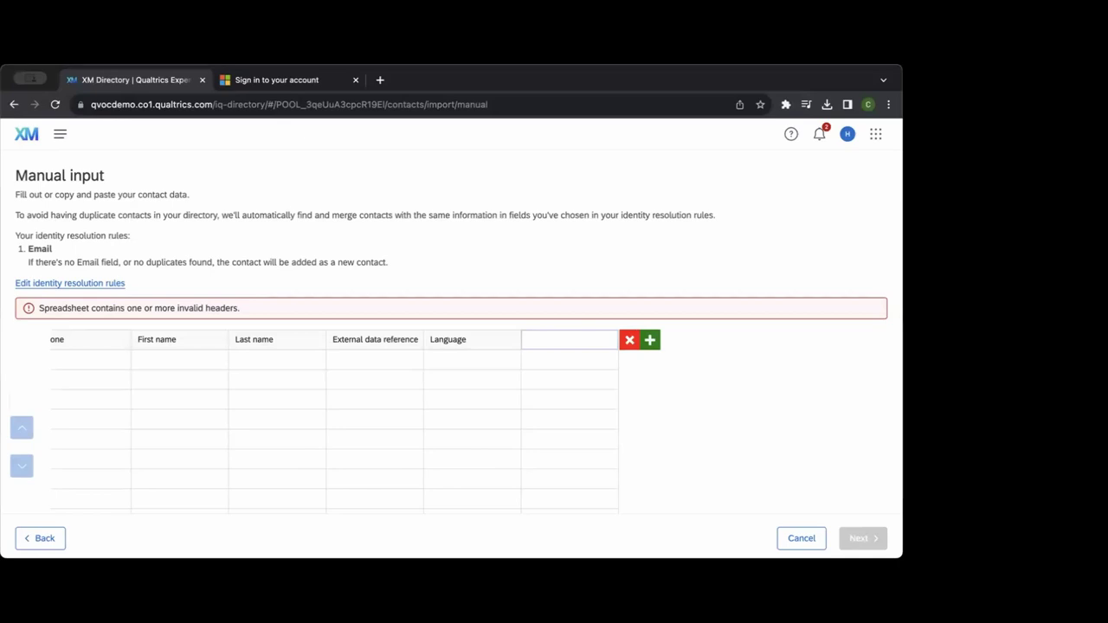
{"action": "type", "text": "Year"}
{"action": "key", "text": "ctrl+a"}
{"action": "key", "text": "End"}
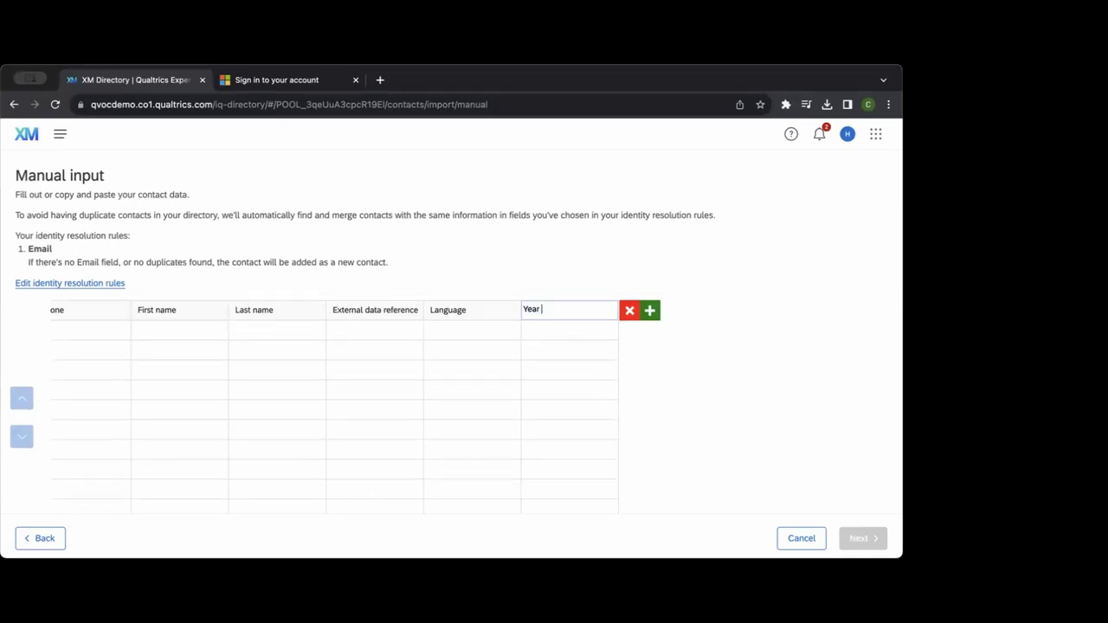
{"action": "type", "text": "in"}
{"action": "left_click", "coordinate": [40, 538]}
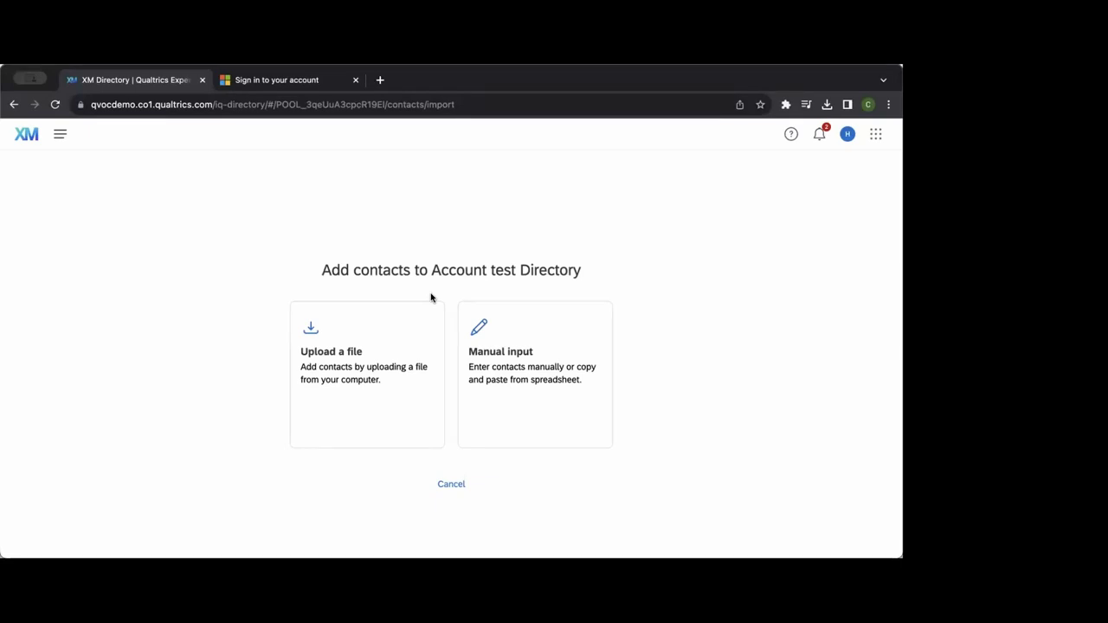
{"action": "left_click", "coordinate": [444, 488]}
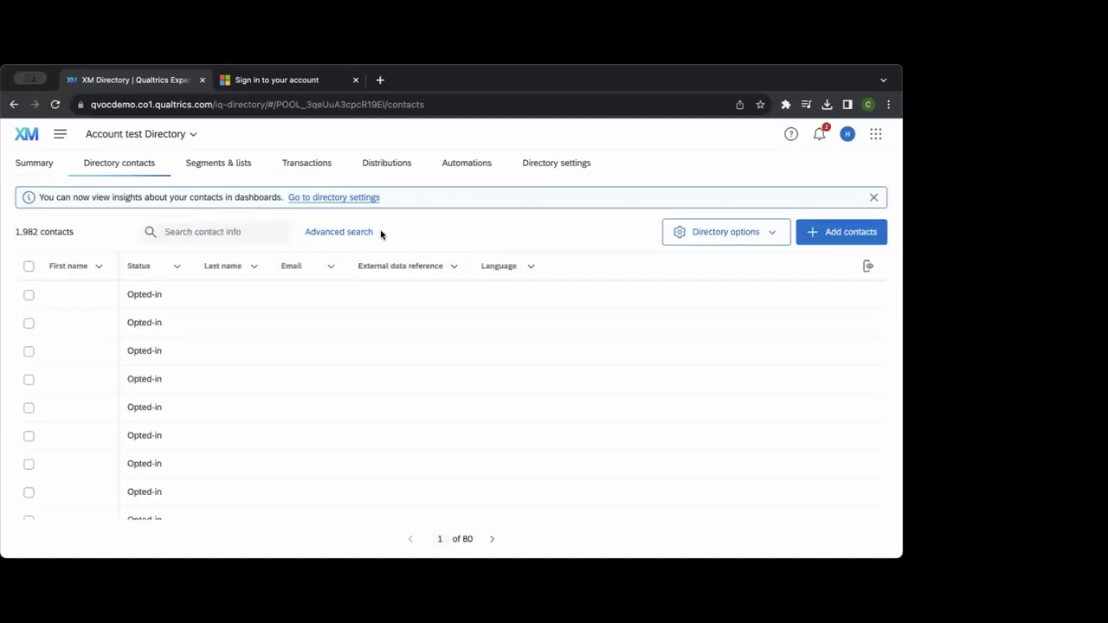
Reapply the advanced search so only contacts whose First name is Not empty are listed.
{"action": "left_click", "coordinate": [354, 232]}
{"action": "left_click", "coordinate": [383, 295]}
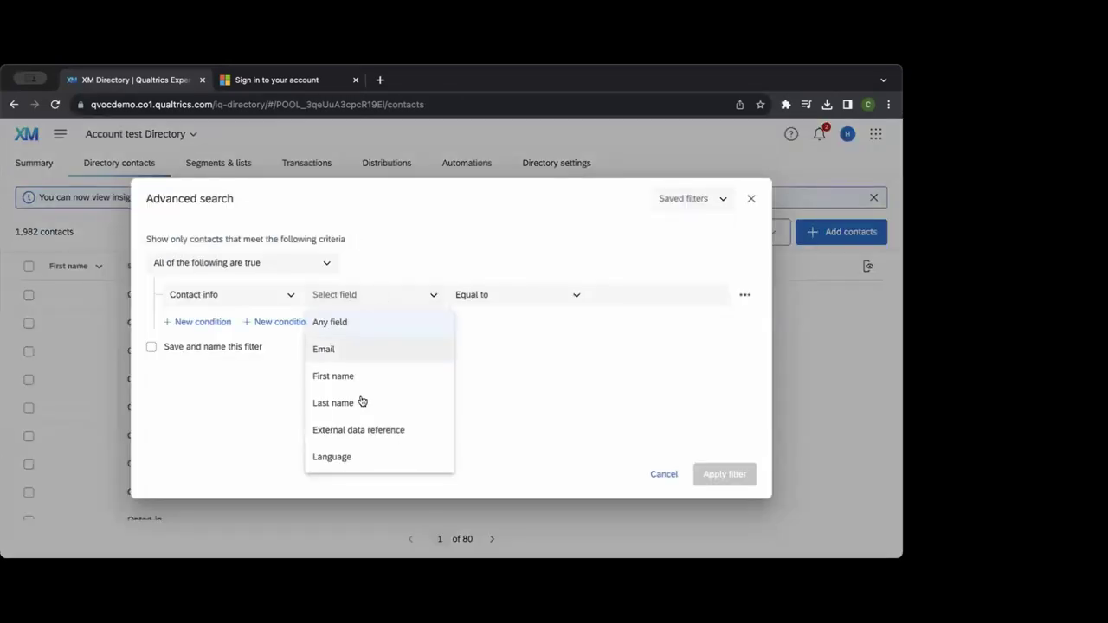
{"action": "left_click", "coordinate": [359, 375]}
{"action": "left_click", "coordinate": [520, 303]}
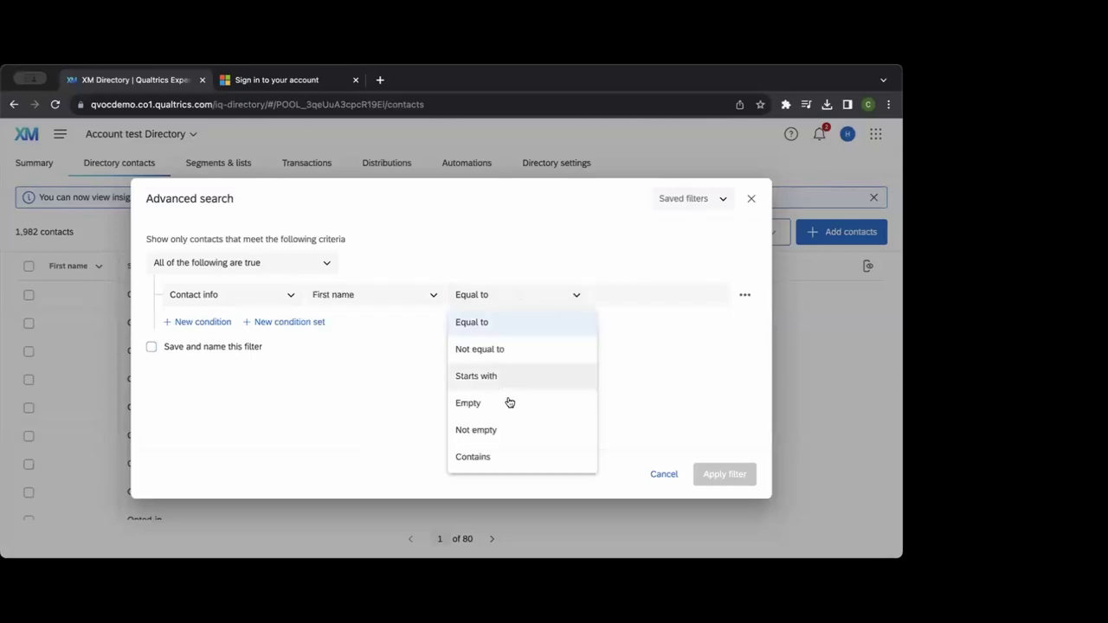
{"action": "left_click", "coordinate": [510, 403]}
{"action": "left_click", "coordinate": [581, 298]}
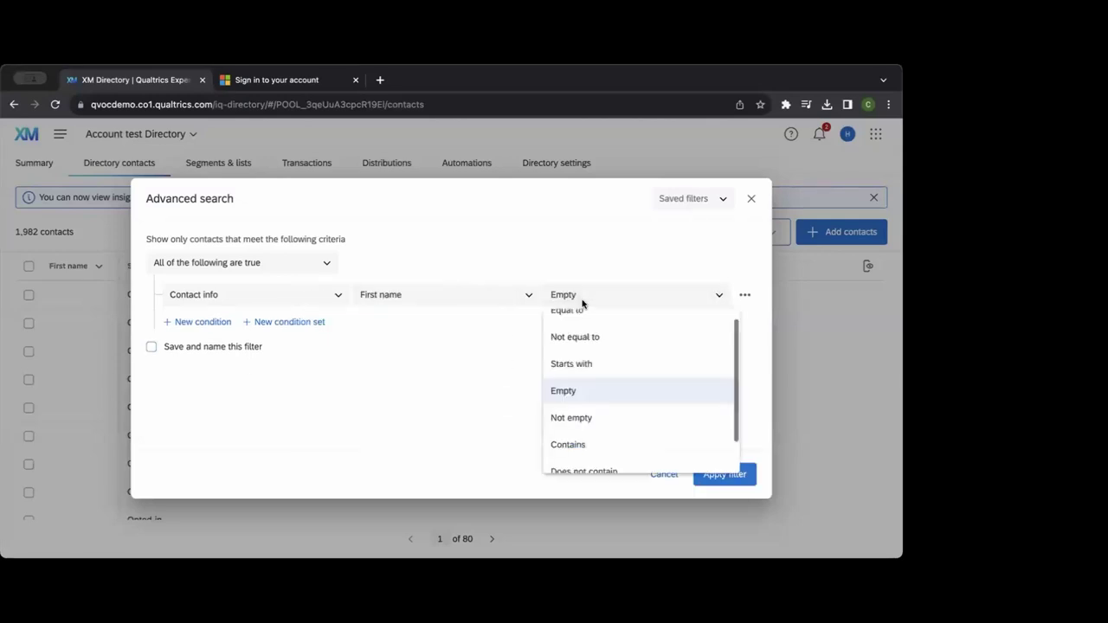
{"action": "left_click", "coordinate": [585, 419]}
{"action": "left_click", "coordinate": [730, 476]}
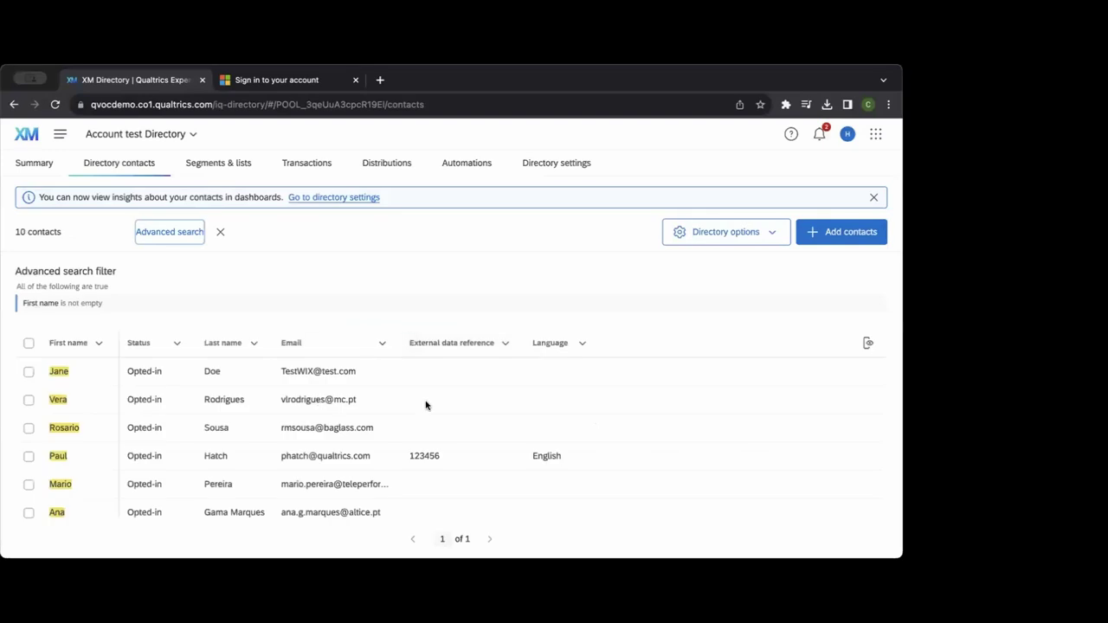
Open the contact whose language is English and review the contact's summary attributes and embedded data.
{"action": "scroll", "coordinate": [418, 401], "scroll_direction": "down", "scroll_amount": 1}
{"action": "left_click", "coordinate": [384, 391]}
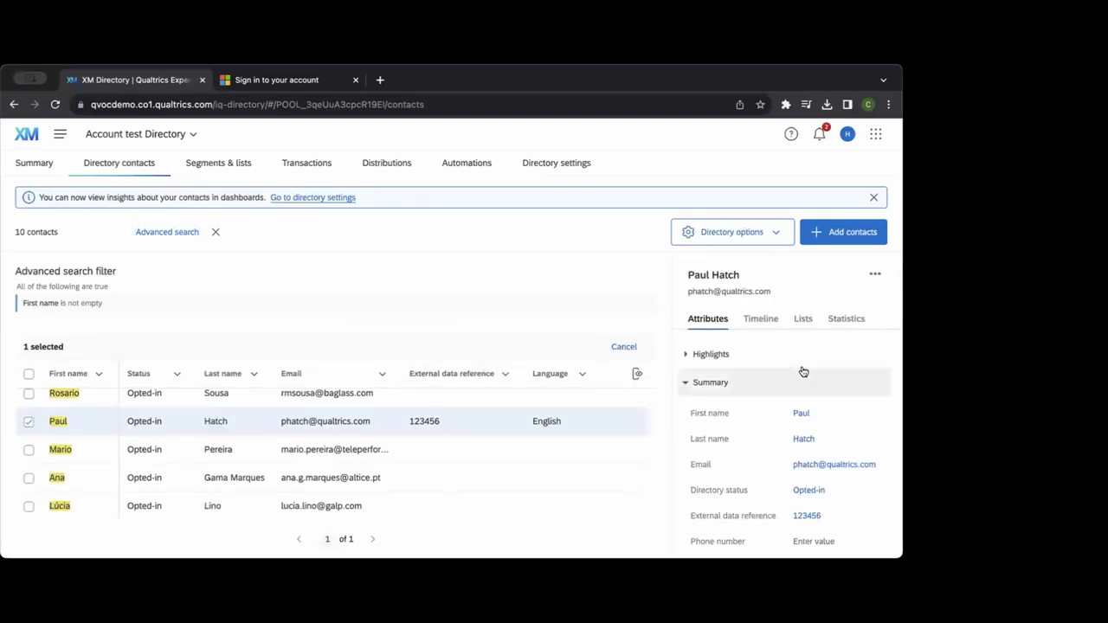
{"action": "scroll", "coordinate": [876, 378], "scroll_direction": "down", "scroll_amount": 3}
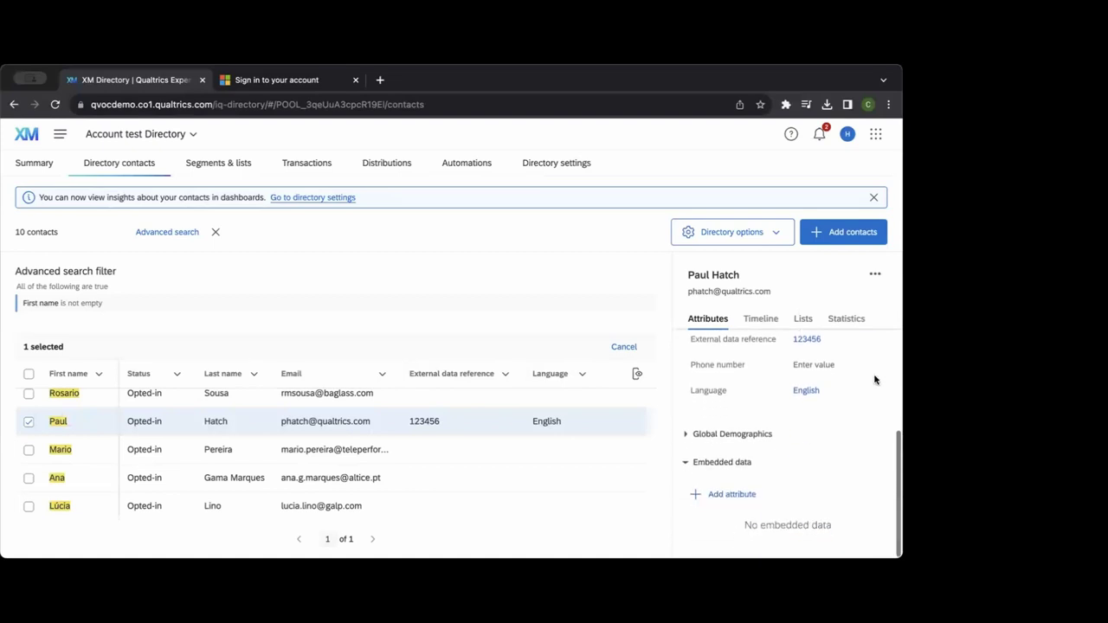
{"action": "scroll", "coordinate": [846, 435], "scroll_direction": "up", "scroll_amount": 3}
{"action": "scroll", "coordinate": [846, 436], "scroll_direction": "down", "scroll_amount": 2}
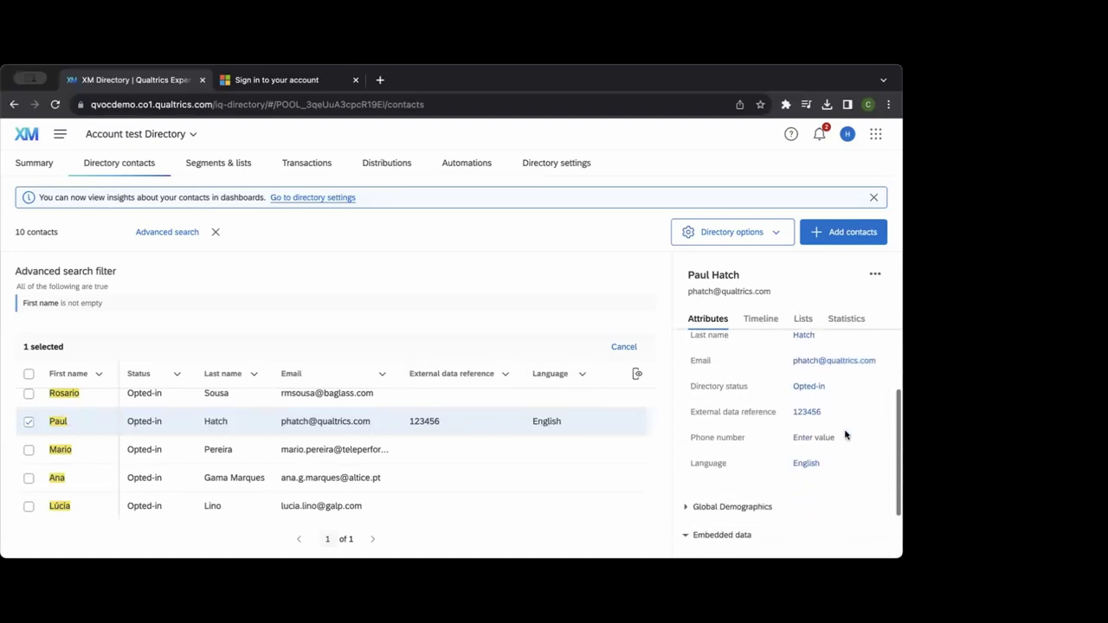
Review the open contact's embedded data section, timeline, list memberships and response statistics.
{"action": "scroll", "coordinate": [846, 435], "scroll_direction": "down", "scroll_amount": 2}
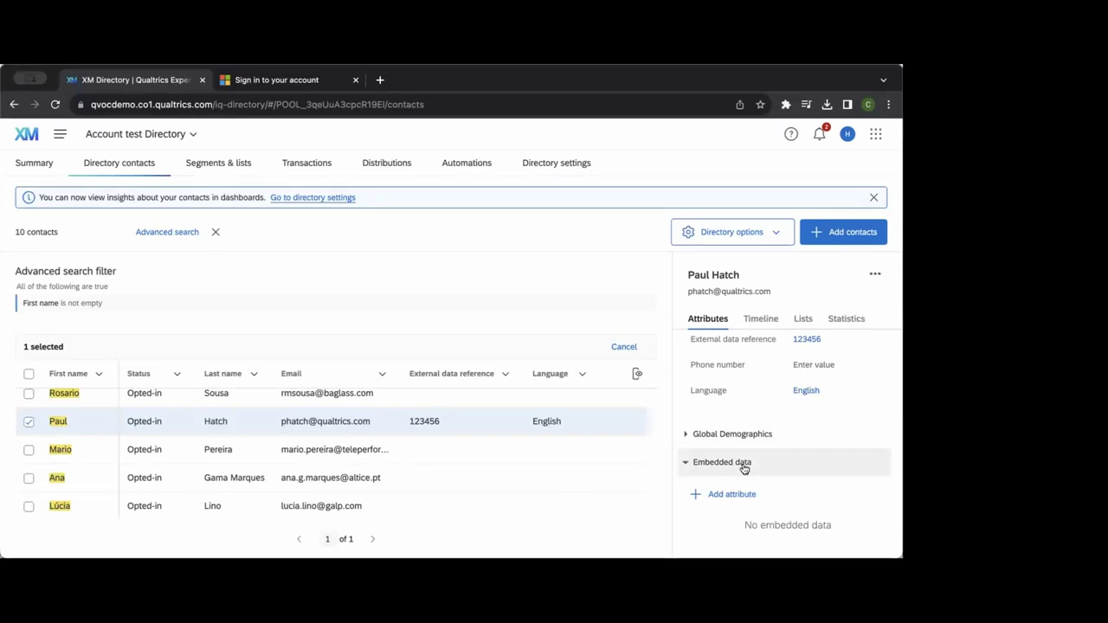
{"action": "left_click", "coordinate": [758, 319]}
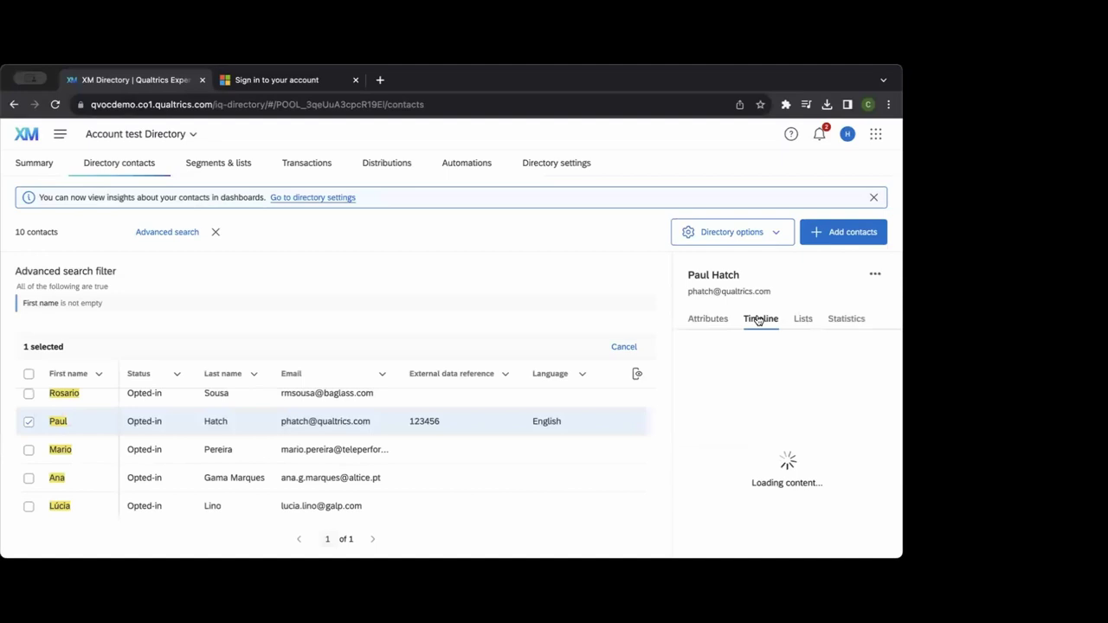
{"action": "left_click", "coordinate": [804, 319]}
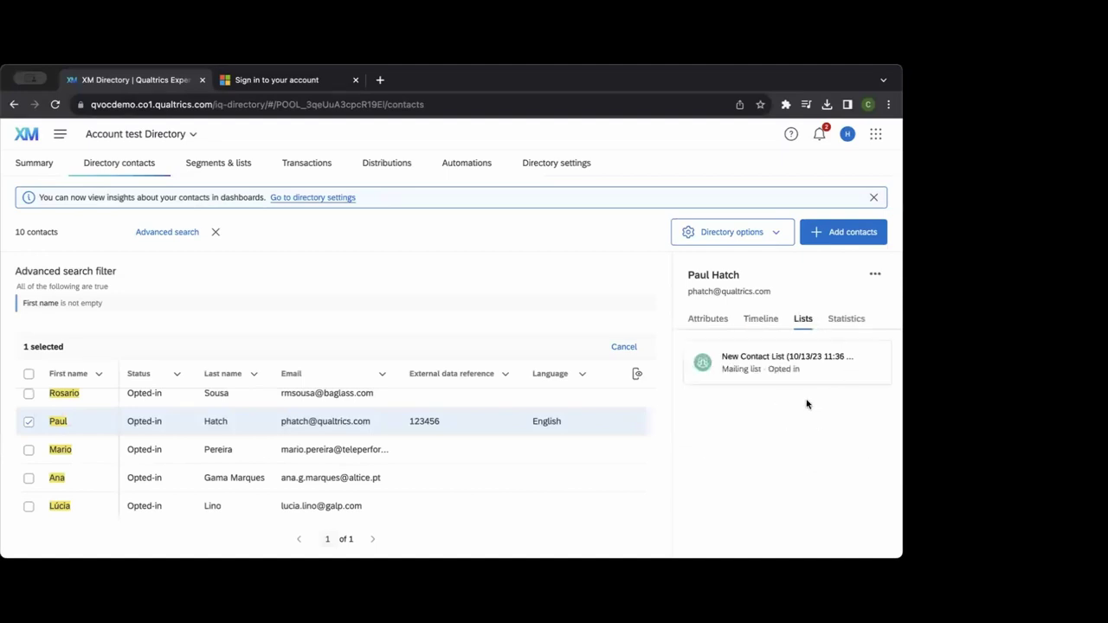
{"action": "left_click", "coordinate": [847, 319]}
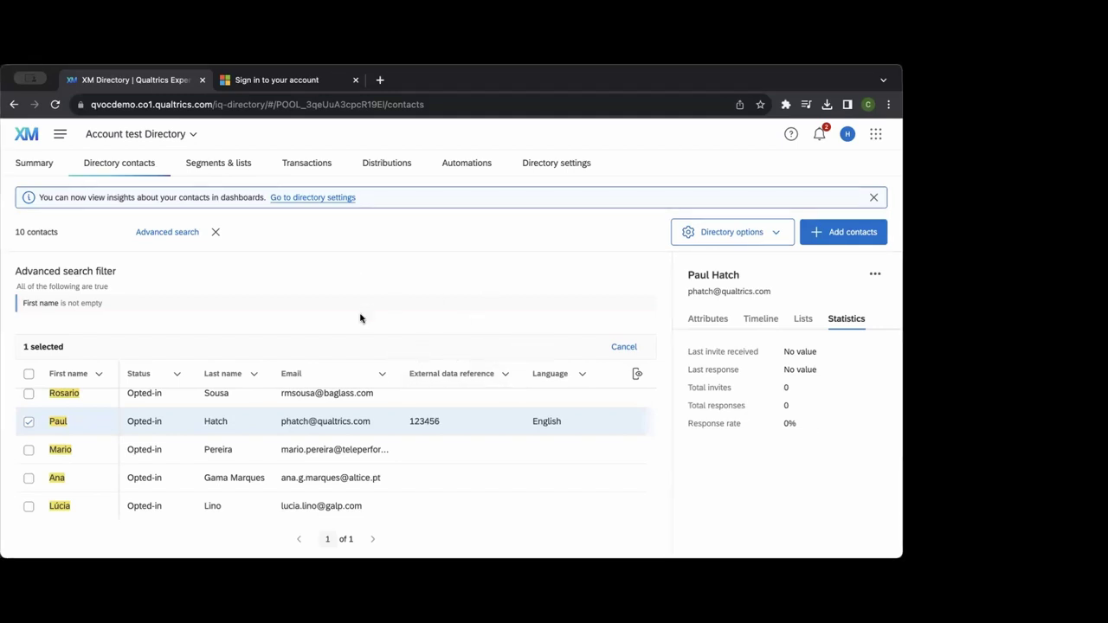
Start a new distribution from the directory's text message distributions and look over all the available sending methods, including WhatsApp.
{"action": "left_click", "coordinate": [384, 167]}
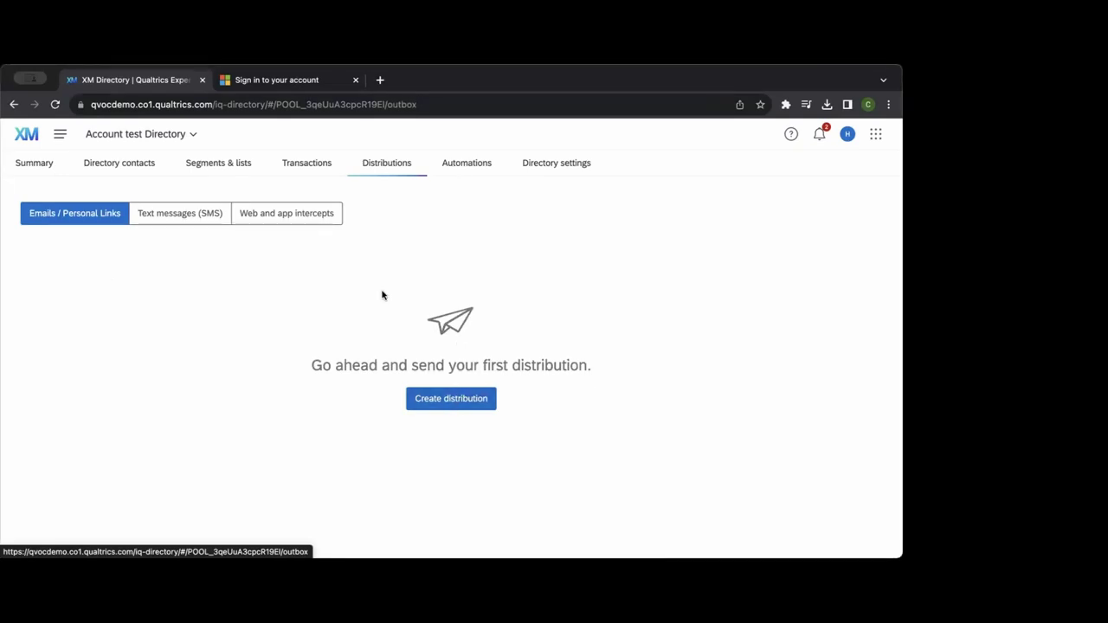
{"action": "left_click", "coordinate": [189, 216]}
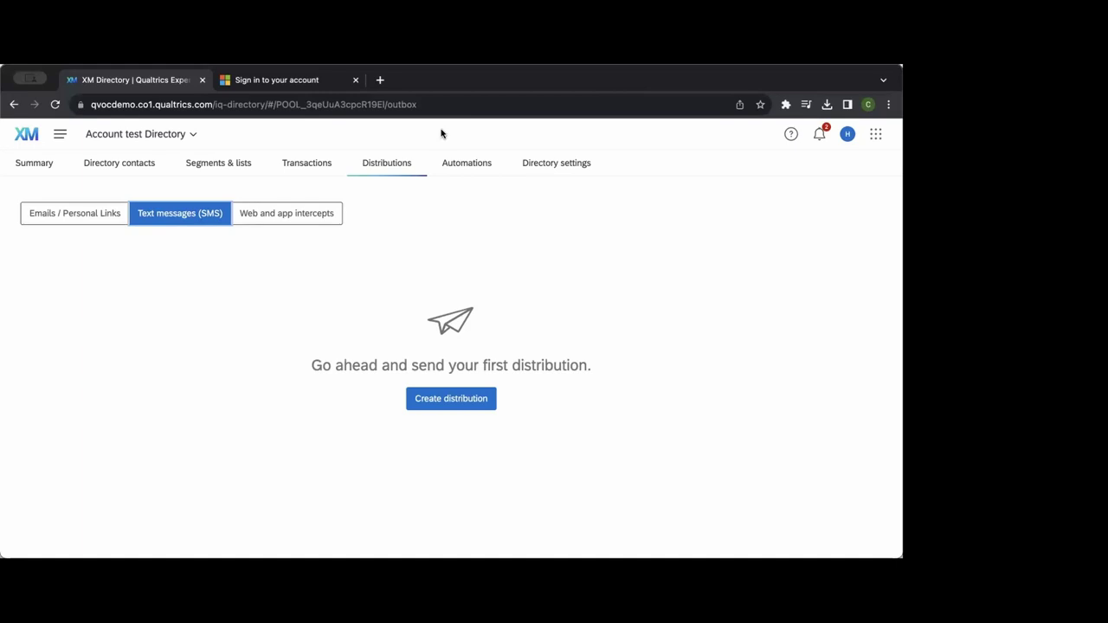
{"action": "left_click", "coordinate": [448, 393]}
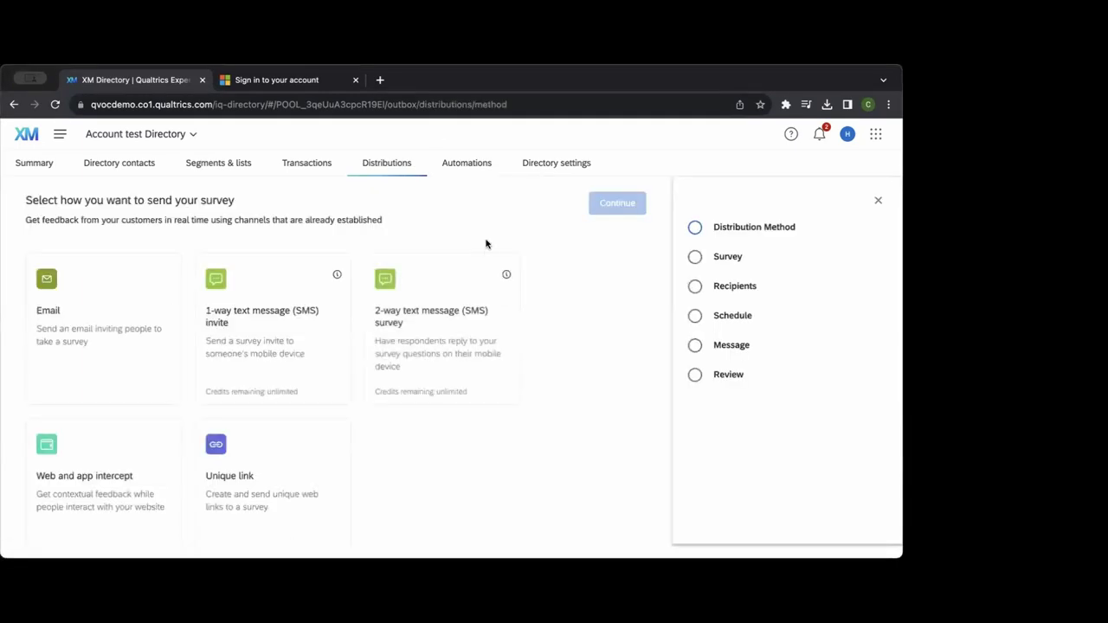
{"action": "scroll", "coordinate": [388, 393], "scroll_direction": "down", "scroll_amount": 3}
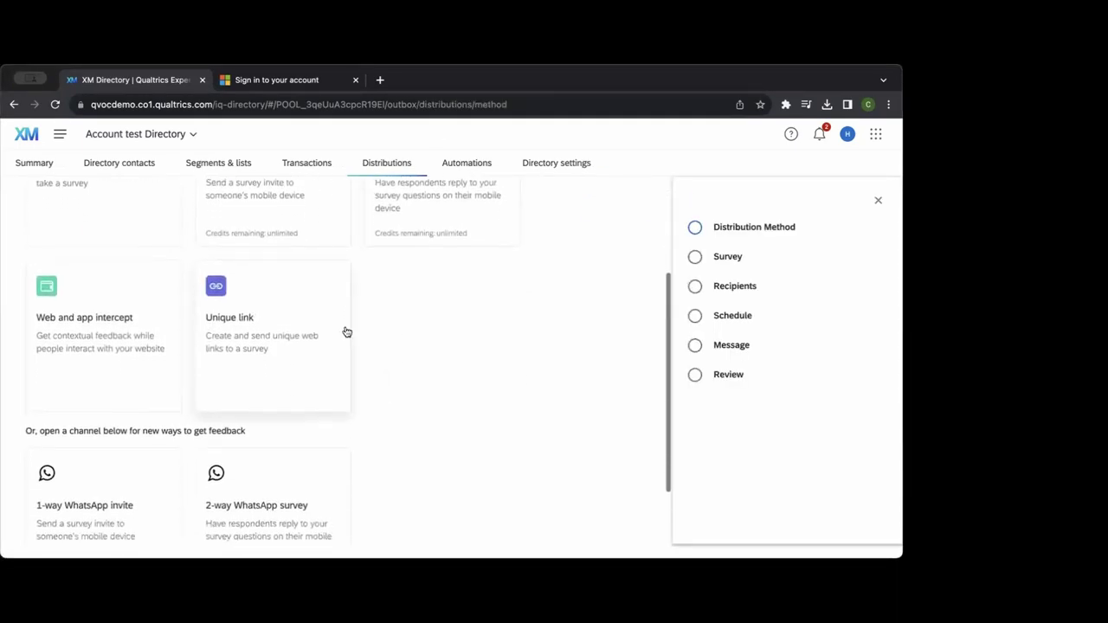
{"action": "scroll", "coordinate": [363, 326], "scroll_direction": "down", "scroll_amount": 1}
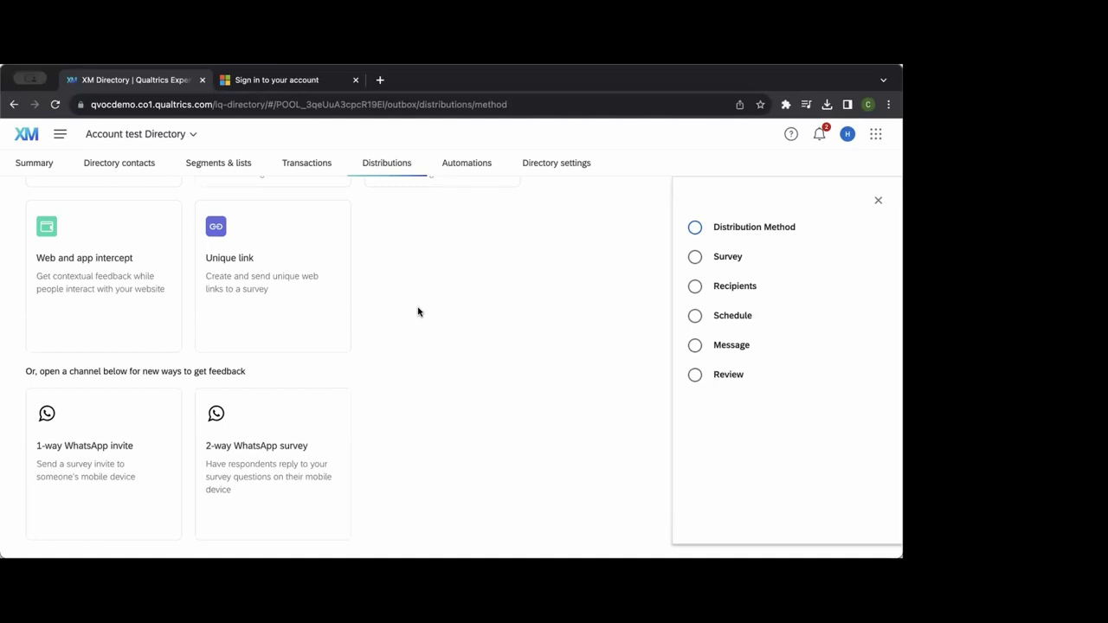
{"action": "scroll", "coordinate": [418, 312], "scroll_direction": "up", "scroll_amount": 3}
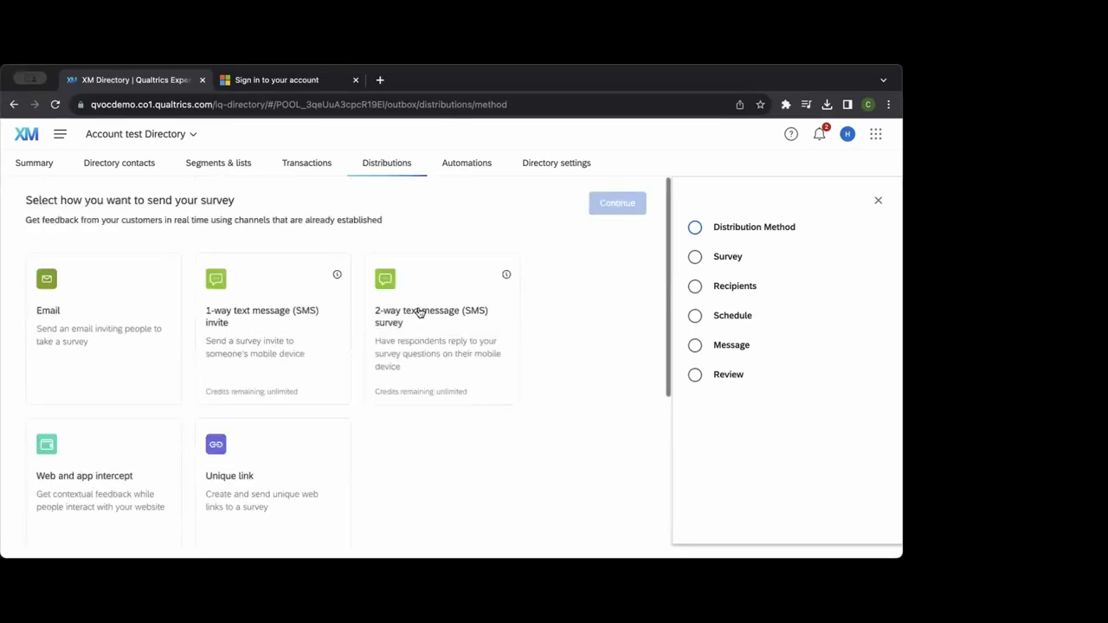
Return to the Test survey and review its offline app, QR code and social media distribution options.
{"action": "left_click", "coordinate": [35, 132]}
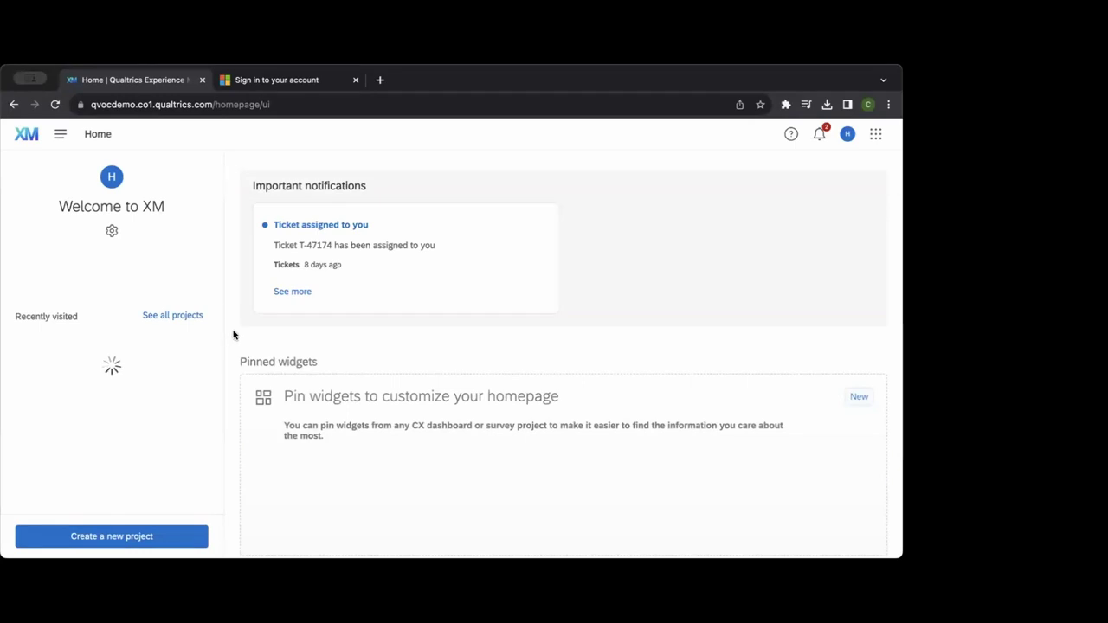
{"action": "left_click", "coordinate": [117, 364]}
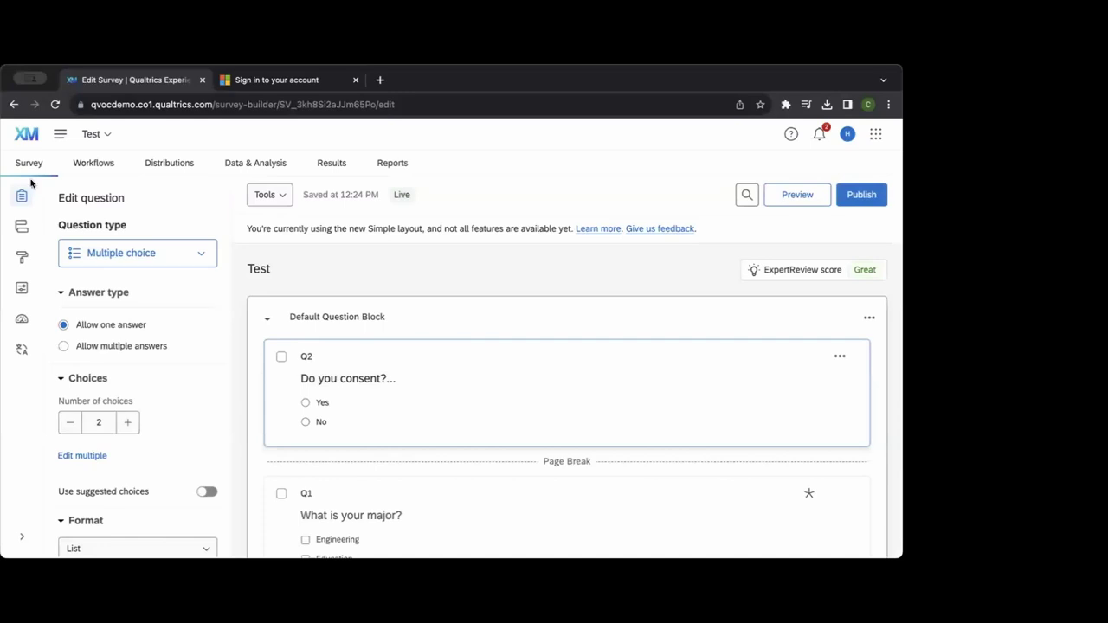
{"action": "left_click", "coordinate": [175, 164]}
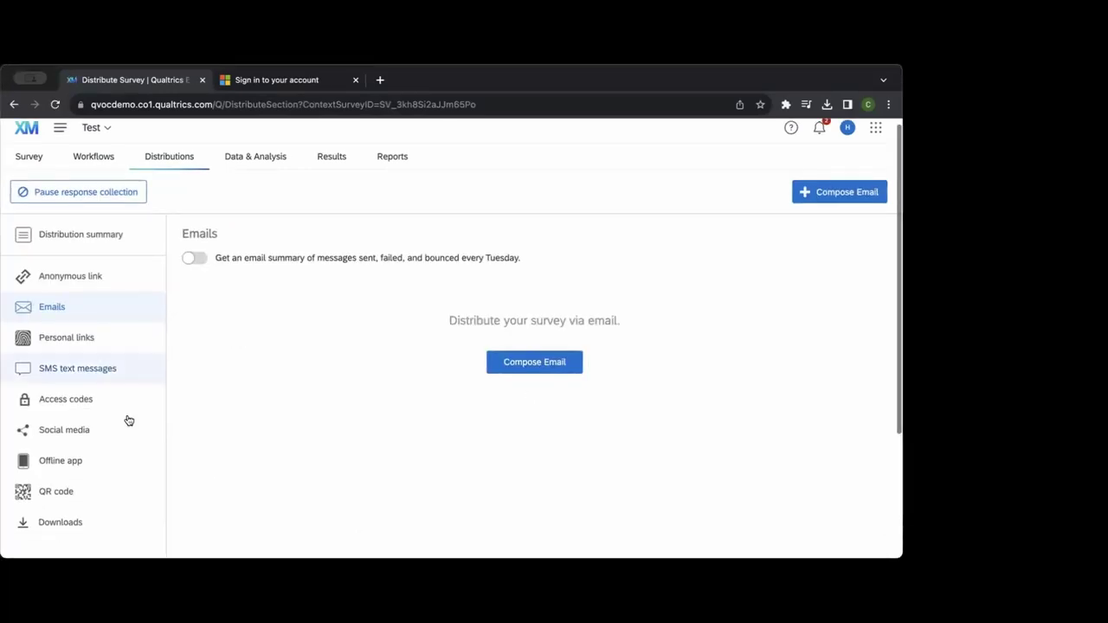
{"action": "left_click", "coordinate": [106, 464]}
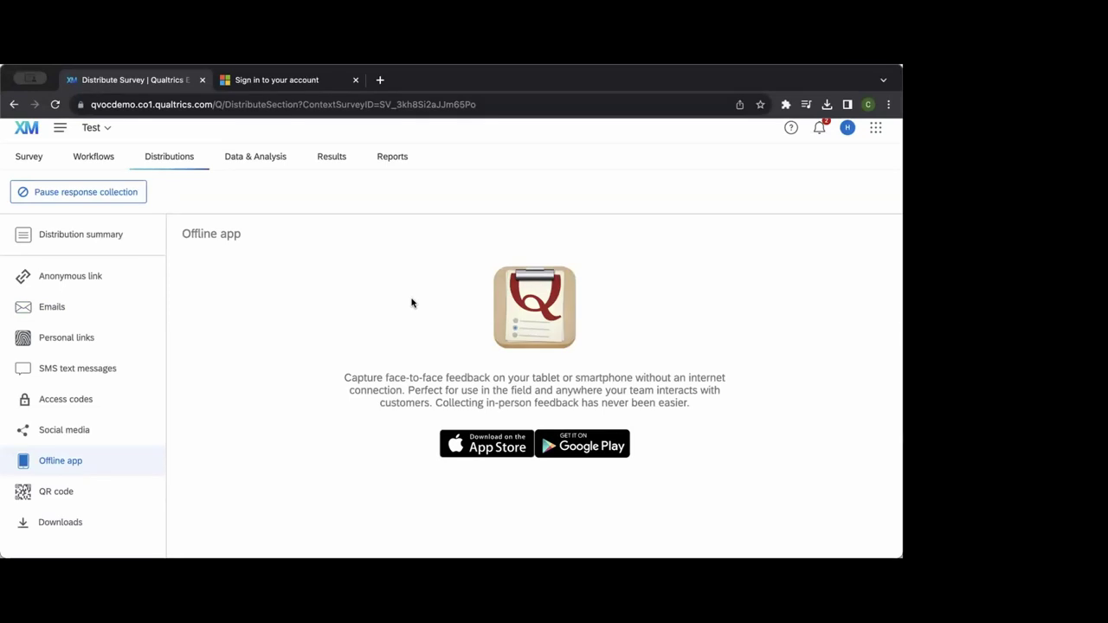
{"action": "left_click", "coordinate": [96, 498]}
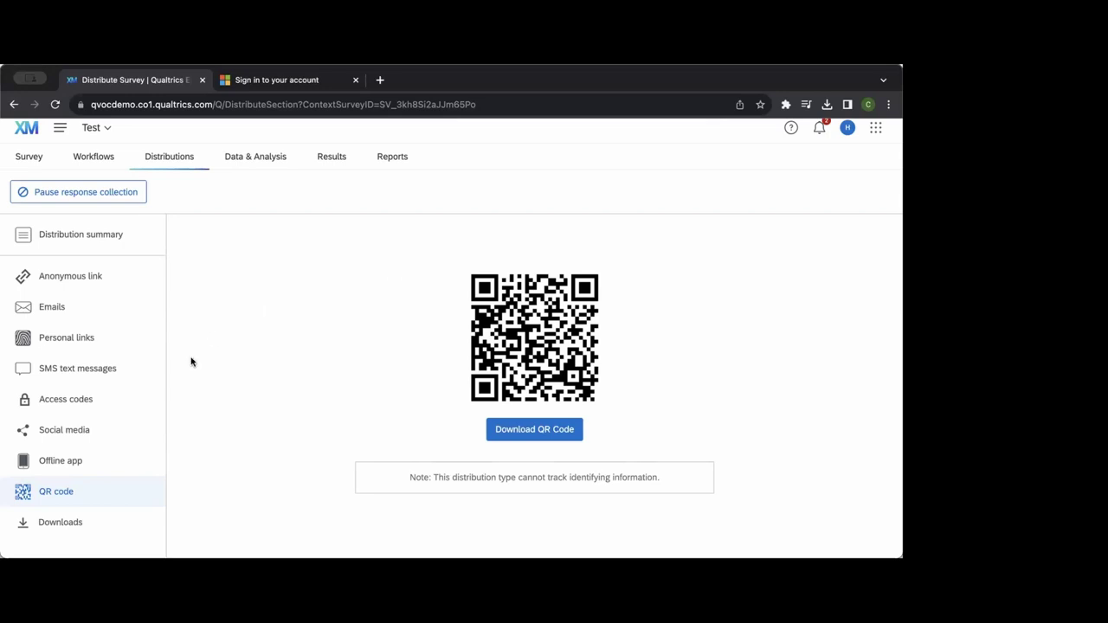
{"action": "left_click", "coordinate": [93, 427]}
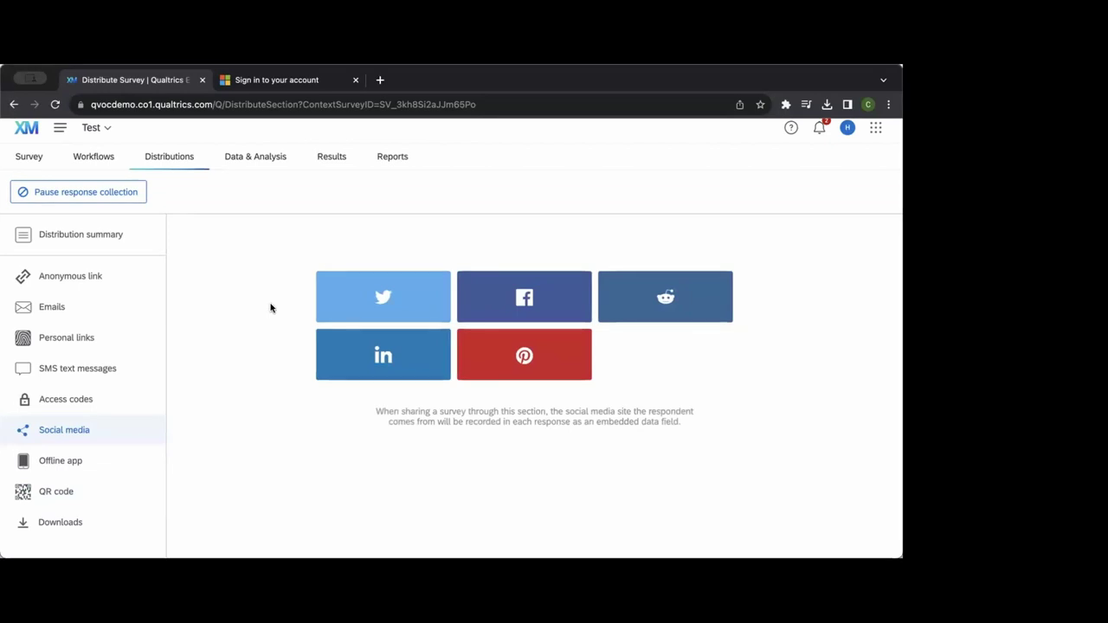
Look at the Test survey's response data, search the projects for "text", and open the response data of Advanced Text Tools Clothing Demo.
{"action": "left_click", "coordinate": [229, 162]}
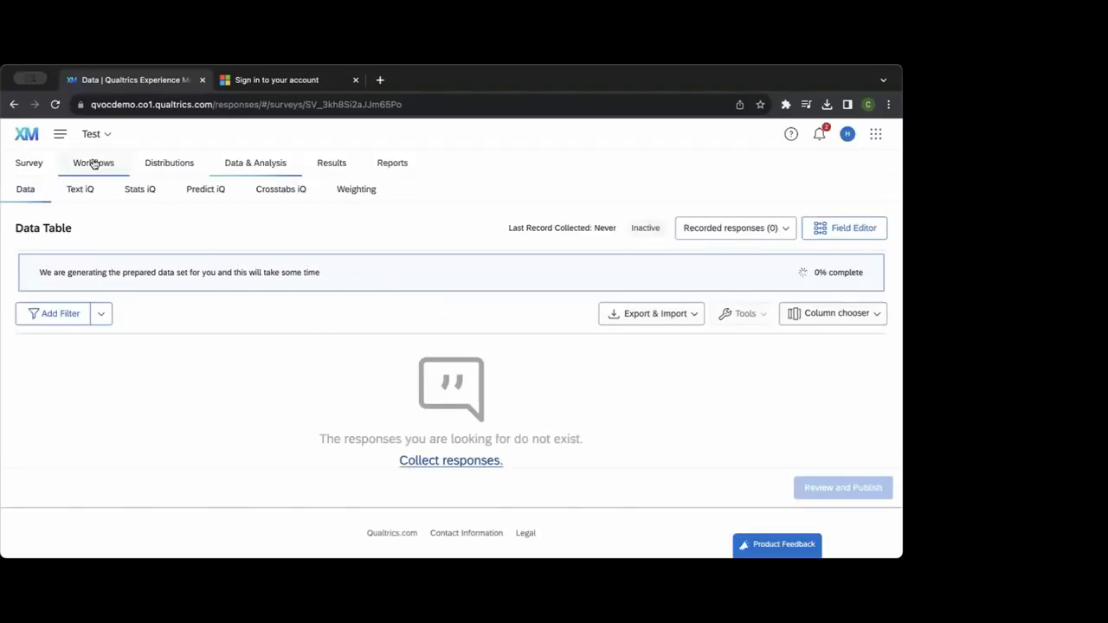
{"action": "left_click", "coordinate": [97, 136]}
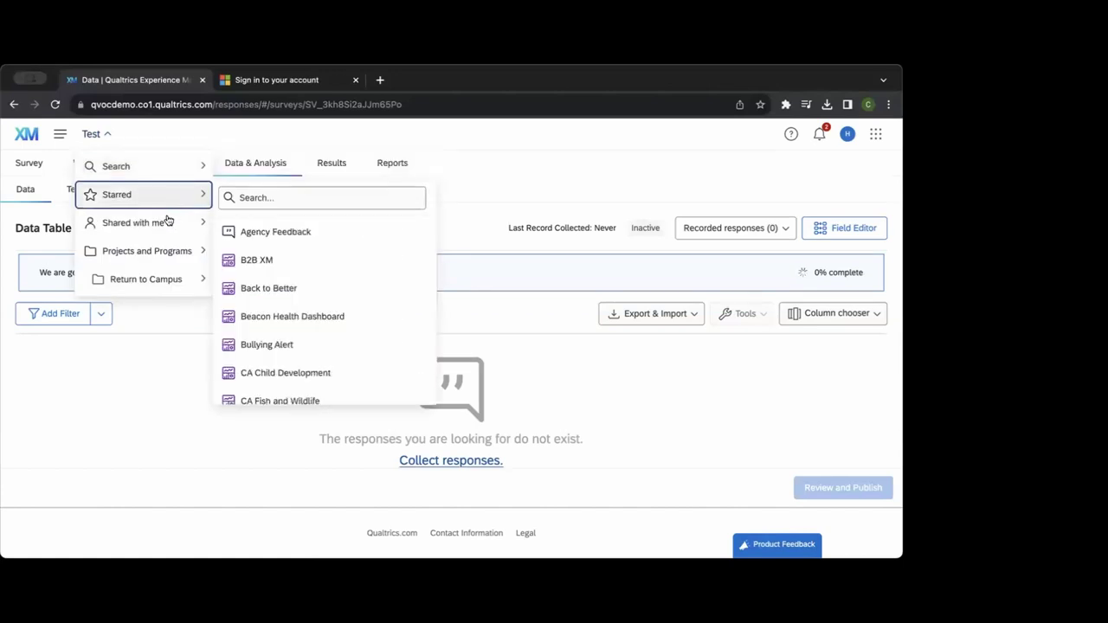
{"action": "mouse_move", "coordinate": [164, 161]}
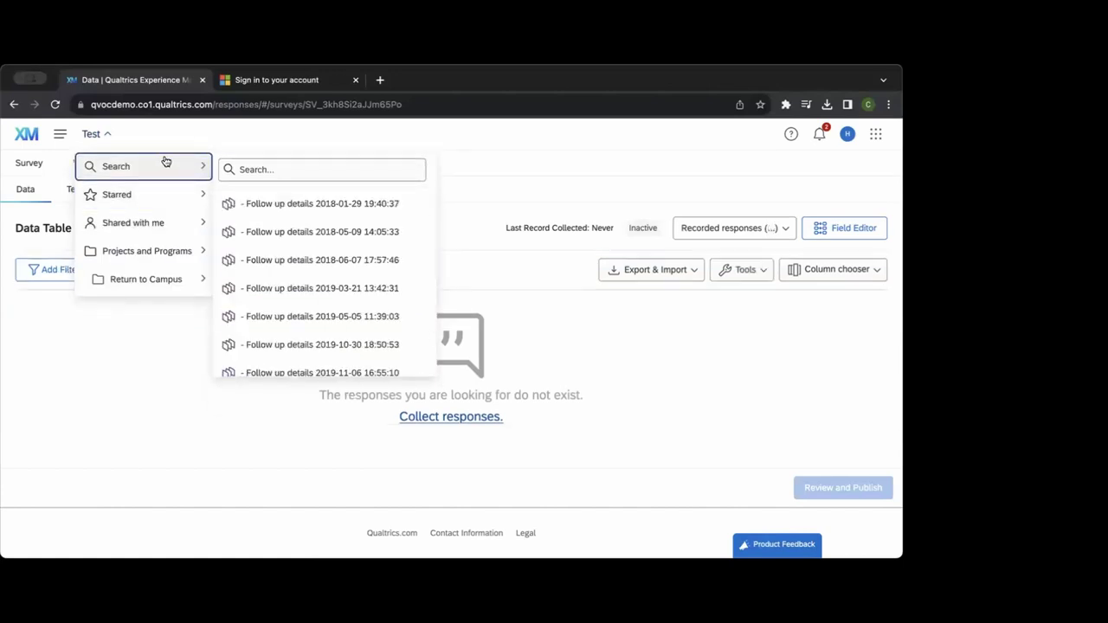
{"action": "left_click", "coordinate": [248, 178]}
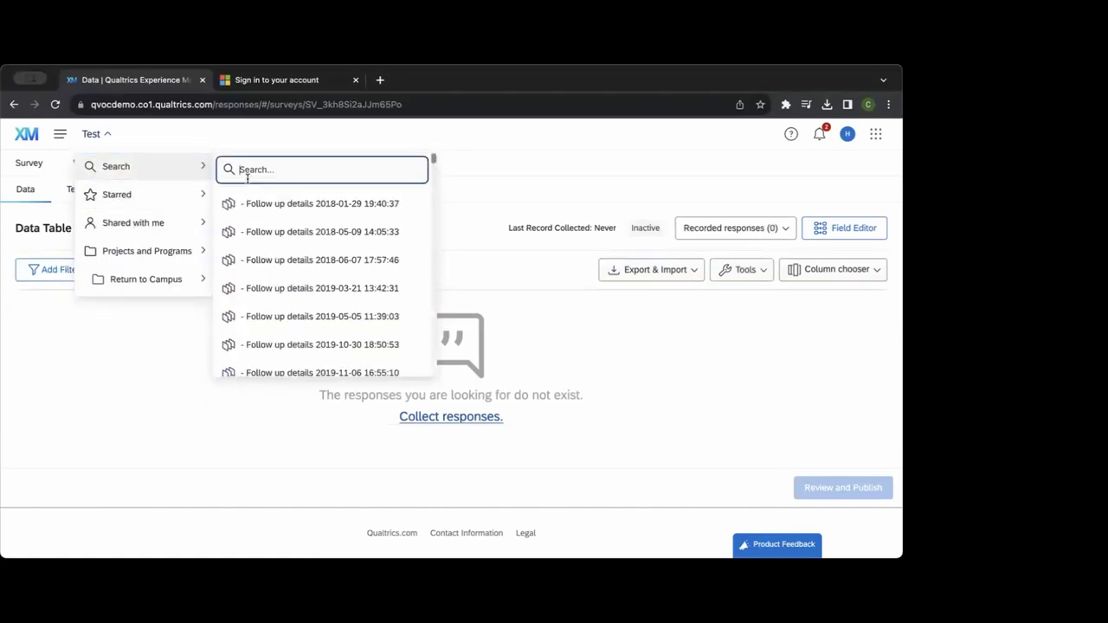
{"action": "type", "text": "tew"}
{"action": "key", "text": "BackSpace"}
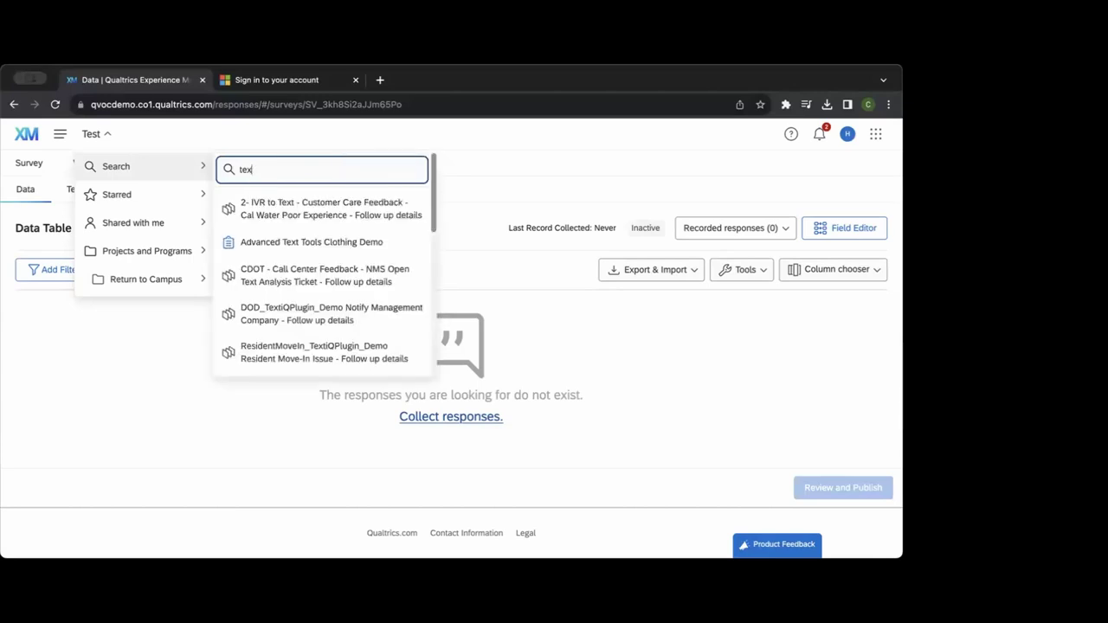
{"action": "type", "text": "xt"}
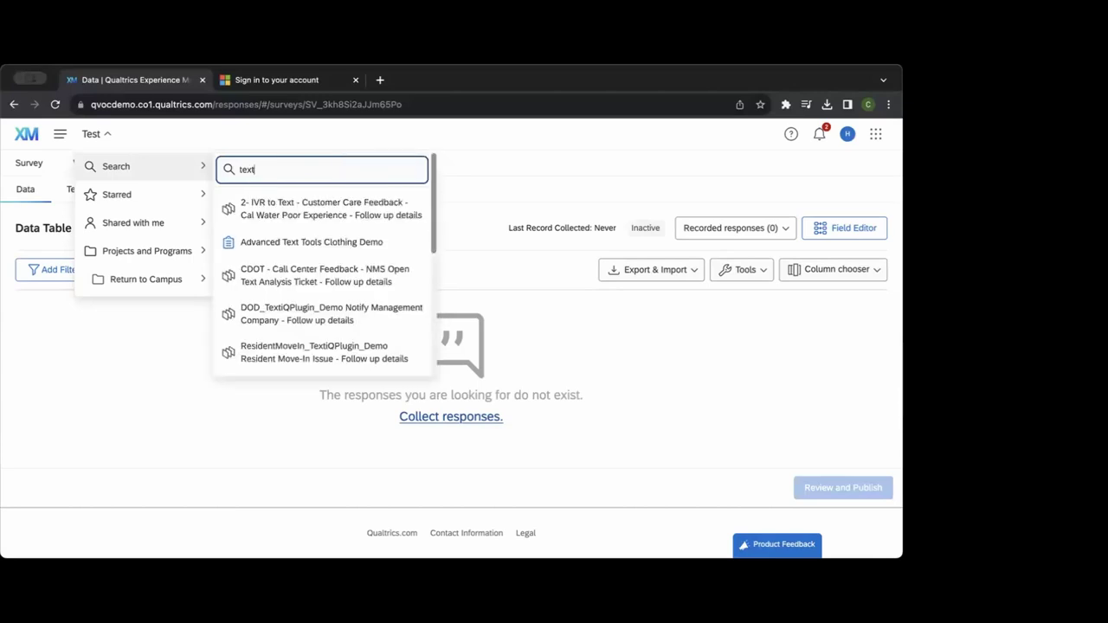
{"action": "left_click", "coordinate": [291, 244]}
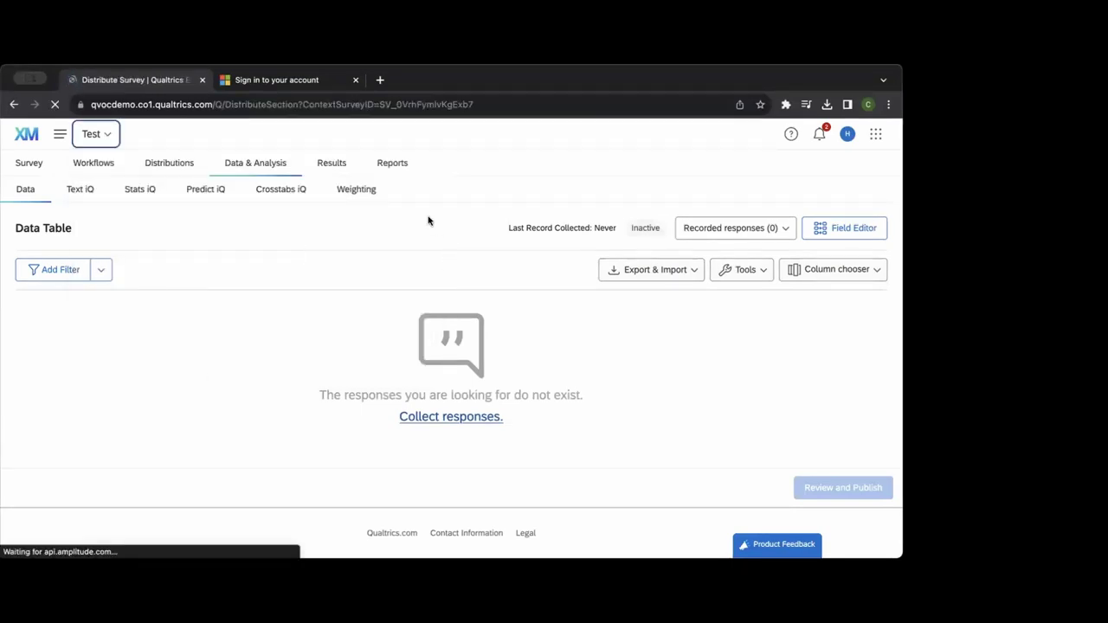
{"action": "left_click", "coordinate": [125, 163]}
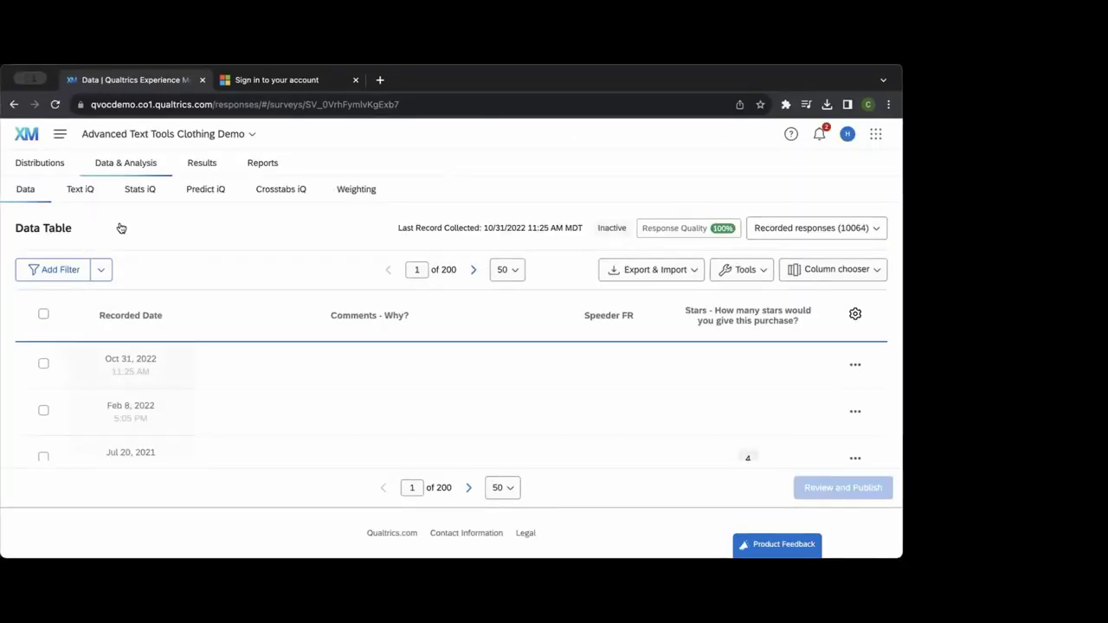
Open Text iQ for the clothing demo and examine the topic bubble chart, including the sentiment breakdown of the Shoes topic.
{"action": "left_click", "coordinate": [80, 189]}
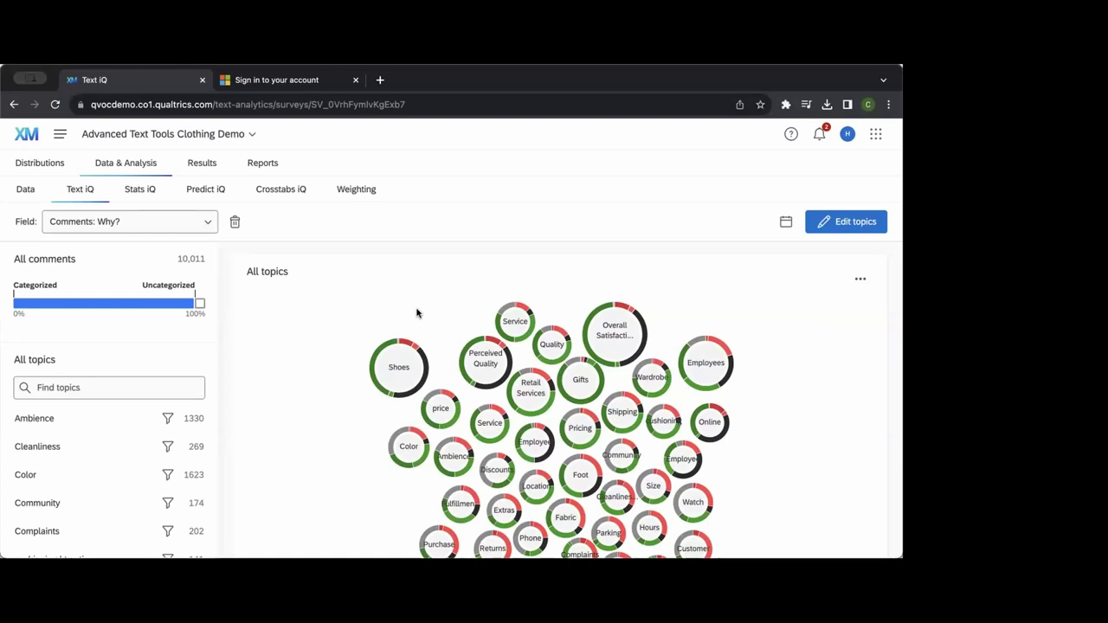
{"action": "scroll", "coordinate": [446, 340], "scroll_direction": "down", "scroll_amount": 1}
{"action": "scroll", "coordinate": [446, 340], "scroll_direction": "down", "scroll_amount": 3}
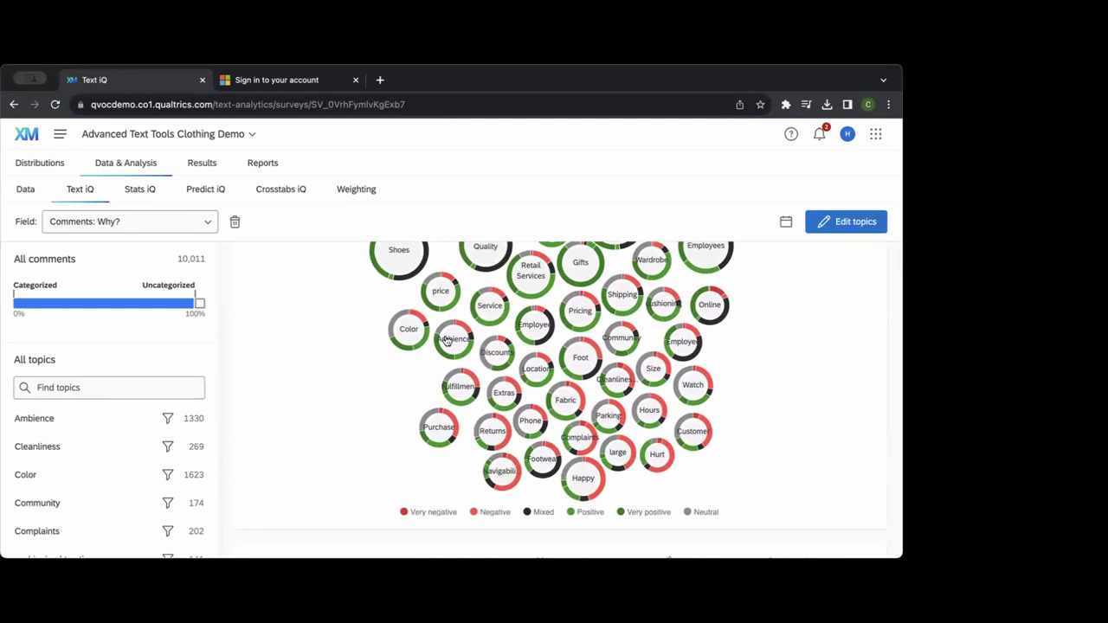
{"action": "scroll", "coordinate": [445, 340], "scroll_direction": "up", "scroll_amount": 3}
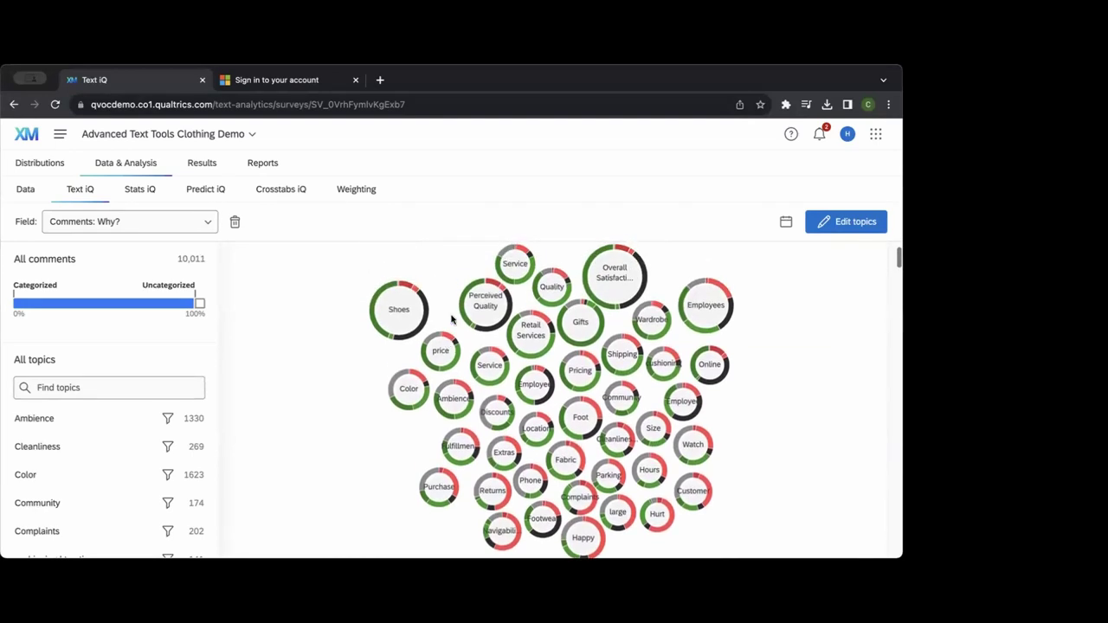
{"action": "scroll", "coordinate": [451, 319], "scroll_direction": "up", "scroll_amount": 1}
{"action": "scroll", "coordinate": [451, 319], "scroll_direction": "down", "scroll_amount": 2}
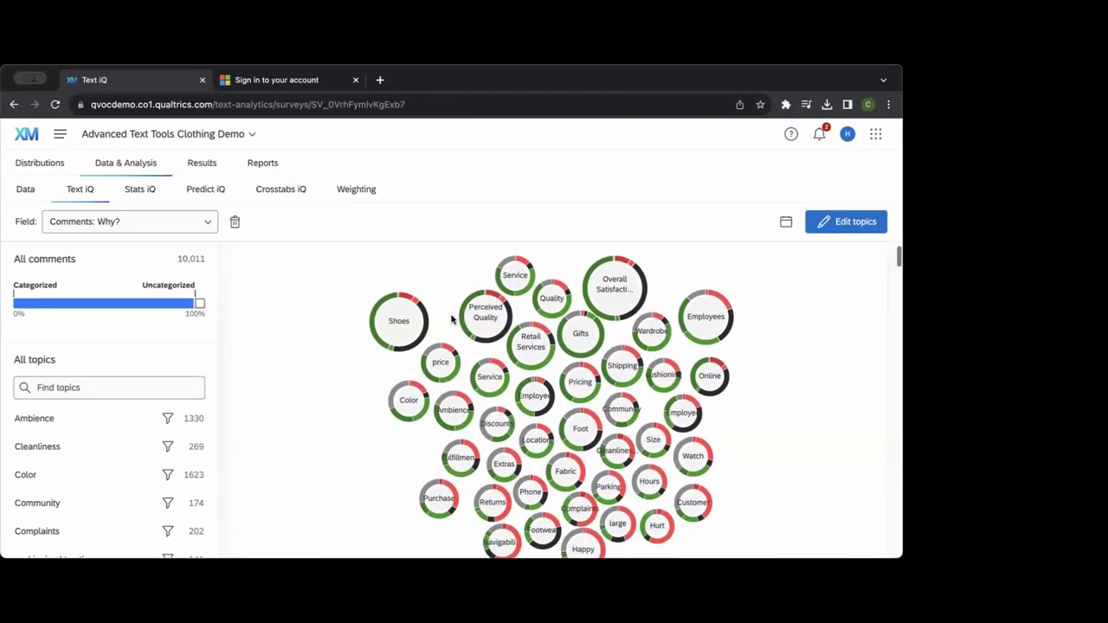
{"action": "mouse_move", "coordinate": [405, 301]}
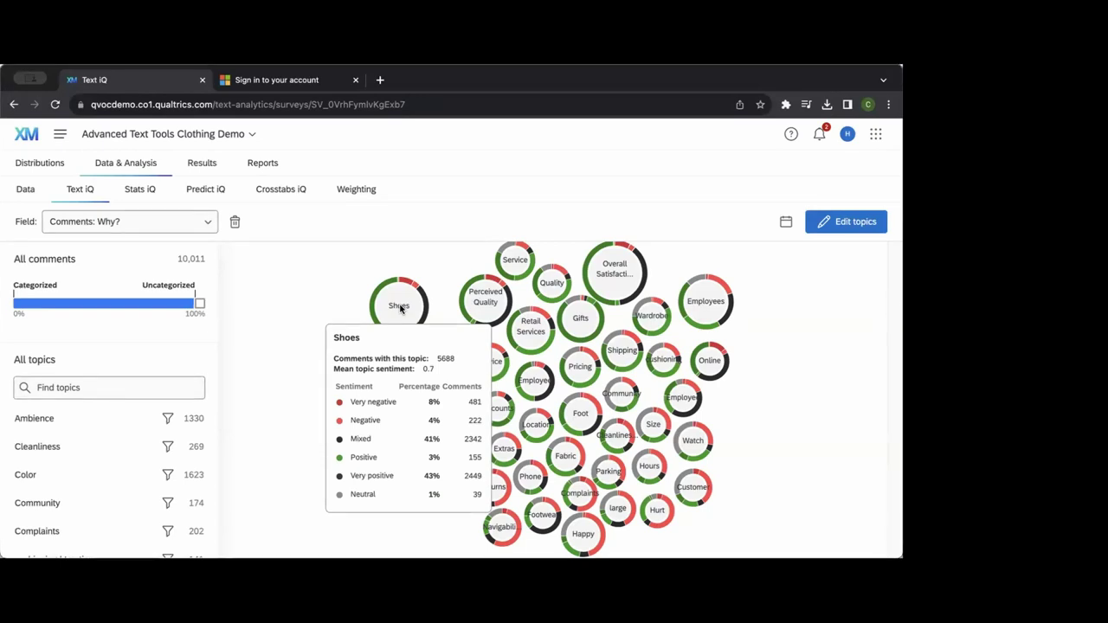
Read through the individual comments below the topic chart with their sentiment markers and assigned topics.
{"action": "scroll", "coordinate": [288, 329], "scroll_direction": "down", "scroll_amount": 5}
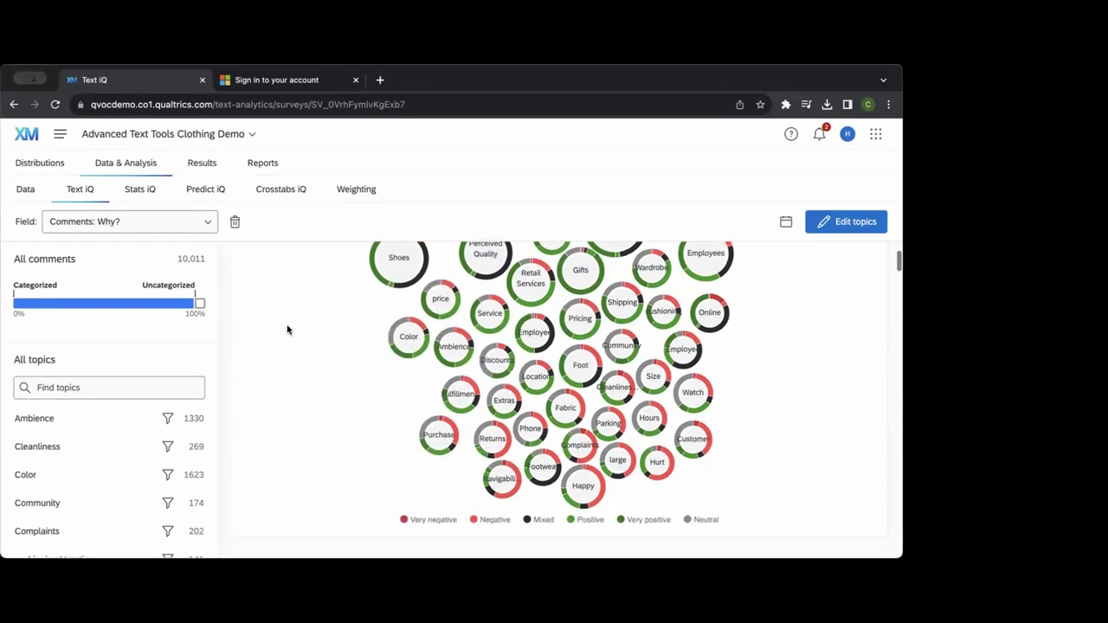
{"action": "scroll", "coordinate": [288, 329], "scroll_direction": "down", "scroll_amount": 3}
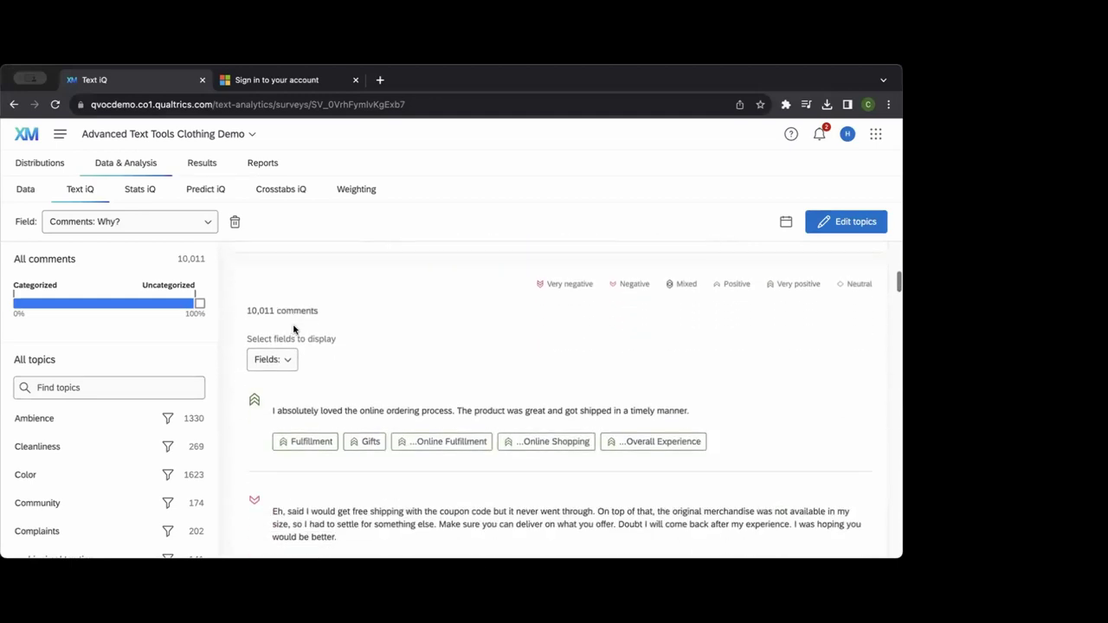
{"action": "scroll", "coordinate": [463, 313], "scroll_direction": "down", "scroll_amount": 3}
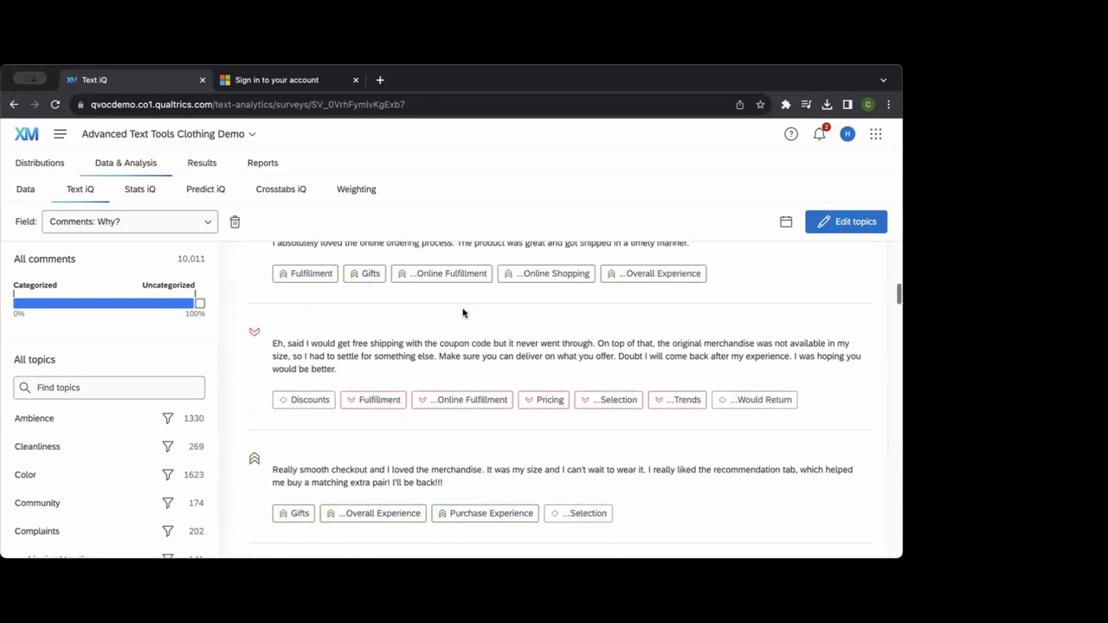
{"action": "scroll", "coordinate": [463, 312], "scroll_direction": "up", "scroll_amount": 1}
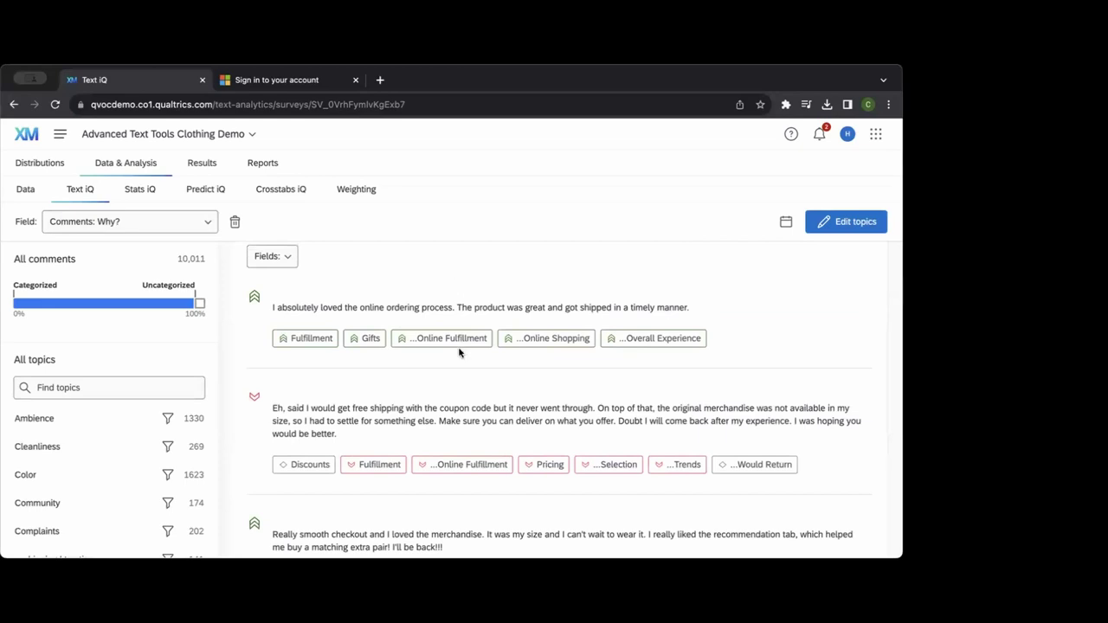
{"action": "scroll", "coordinate": [458, 385], "scroll_direction": "down", "scroll_amount": 1}
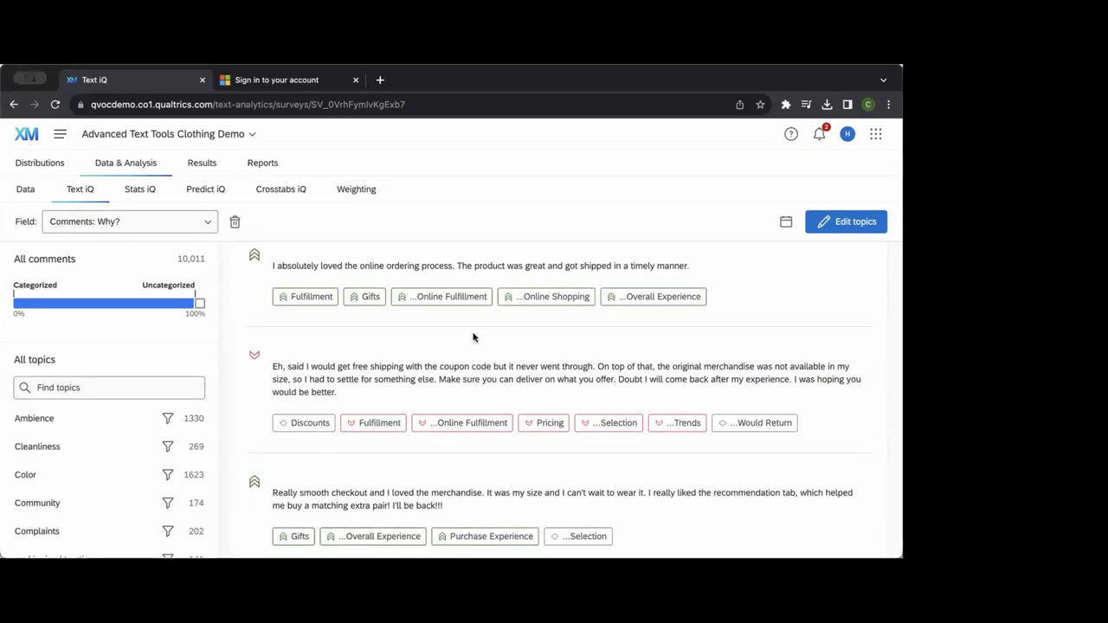
Review the topic-tagged comments for the Comments: Why? field and open its topics for editing.
{"action": "scroll", "coordinate": [457, 344], "scroll_direction": "down", "scroll_amount": 1}
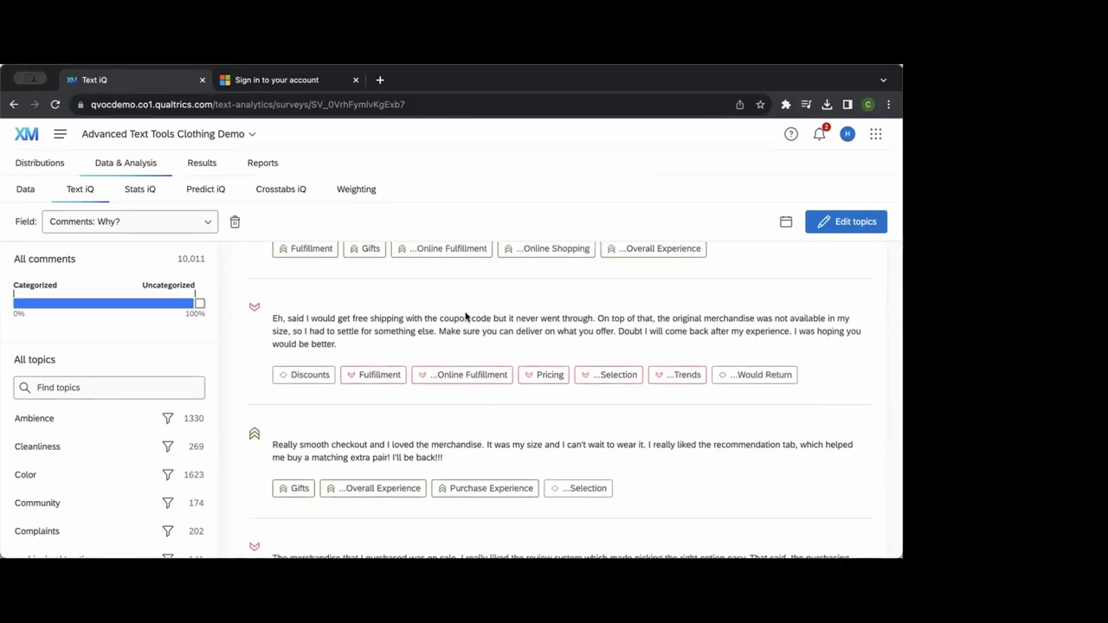
{"action": "scroll", "coordinate": [465, 317], "scroll_direction": "down", "scroll_amount": 1}
{"action": "scroll", "coordinate": [465, 317], "scroll_direction": "down", "scroll_amount": 1}
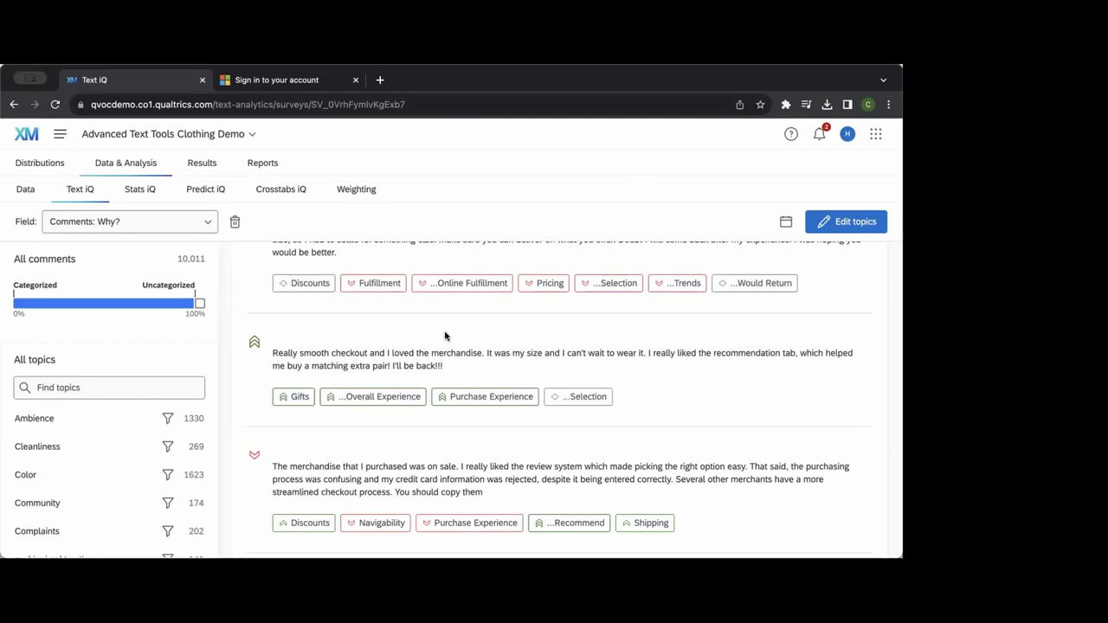
{"action": "scroll", "coordinate": [445, 336], "scroll_direction": "up", "scroll_amount": 10}
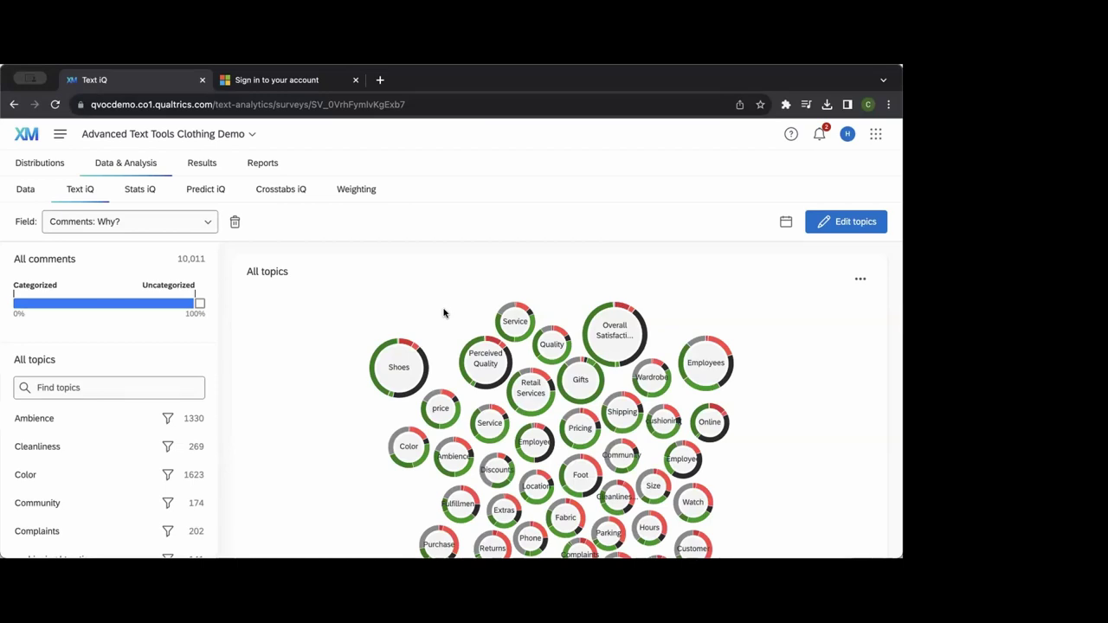
{"action": "left_click", "coordinate": [849, 223]}
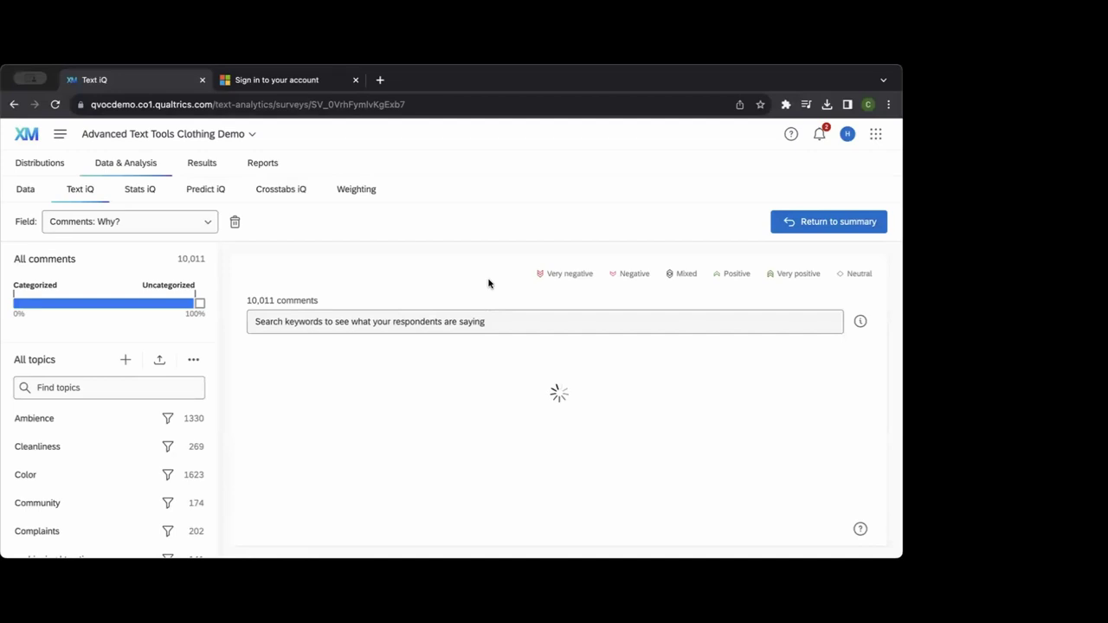
{"action": "scroll", "coordinate": [479, 370], "scroll_direction": "down", "scroll_amount": 1}
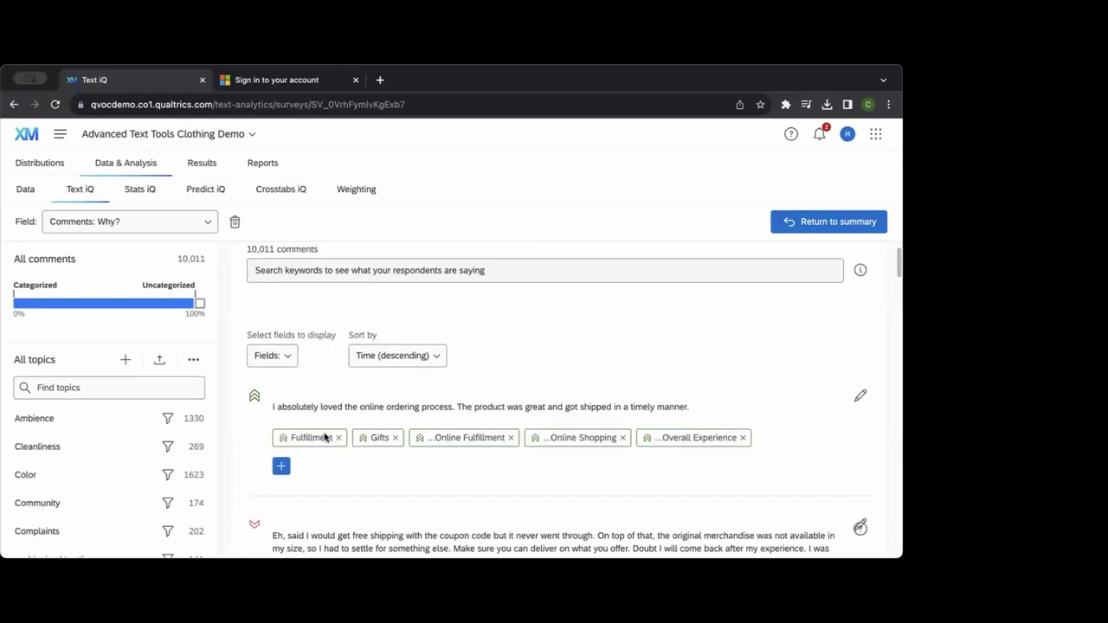
Inspect the first comment's sentiment, topic and new-topic editing options, leaving the comment unsaved.
{"action": "left_click", "coordinate": [861, 395]}
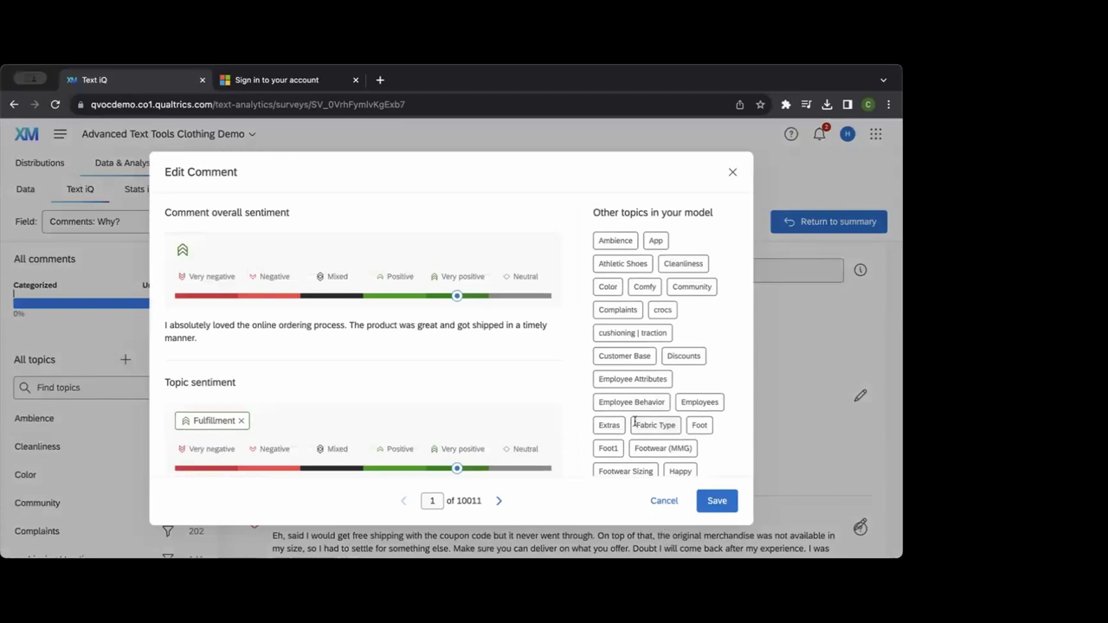
{"action": "scroll", "coordinate": [729, 301], "scroll_direction": "down", "scroll_amount": 5}
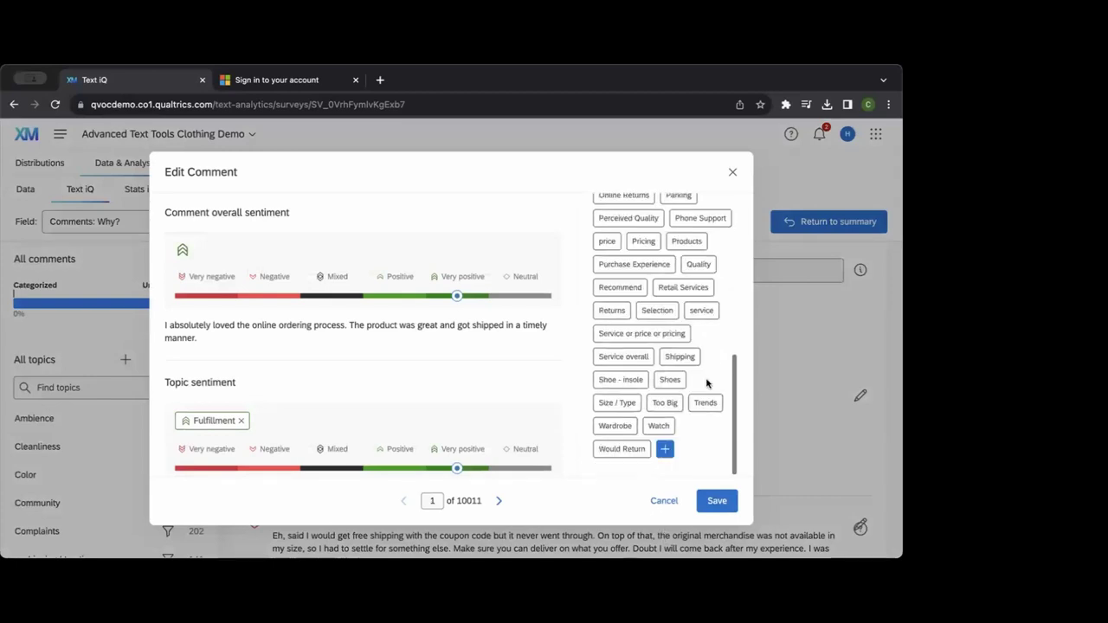
{"action": "left_click", "coordinate": [663, 449]}
{"action": "scroll", "coordinate": [684, 450], "scroll_direction": "down", "scroll_amount": 1}
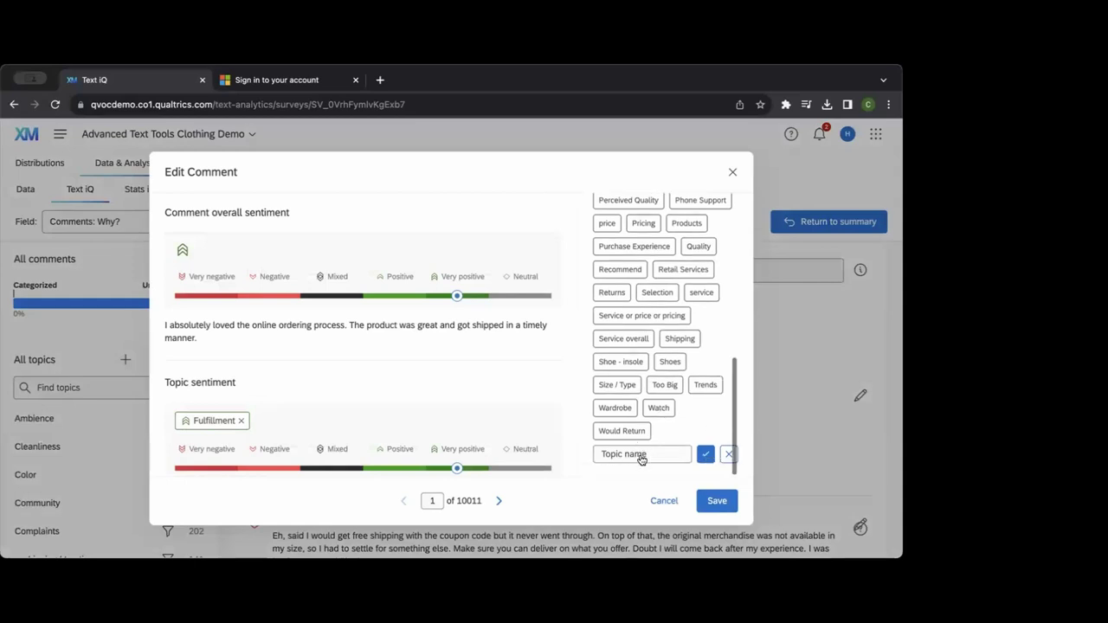
{"action": "left_click", "coordinate": [730, 454]}
{"action": "left_click", "coordinate": [663, 501]}
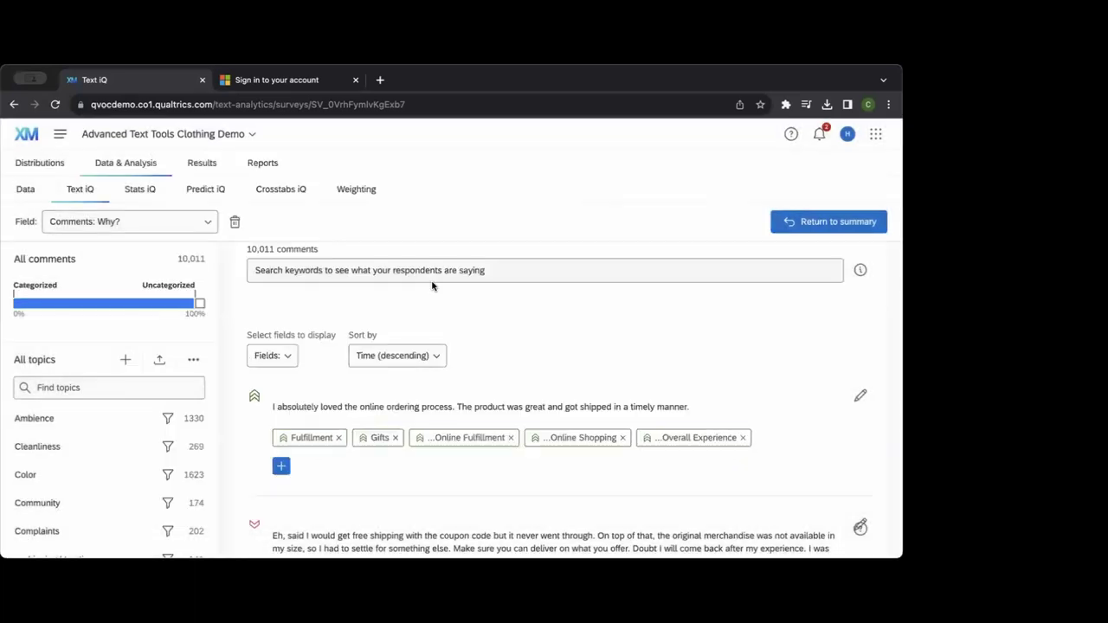
Look through the comments and topic list, and show only the comments that mention the Cleanliness topic.
{"action": "scroll", "coordinate": [471, 354], "scroll_direction": "down", "scroll_amount": 2}
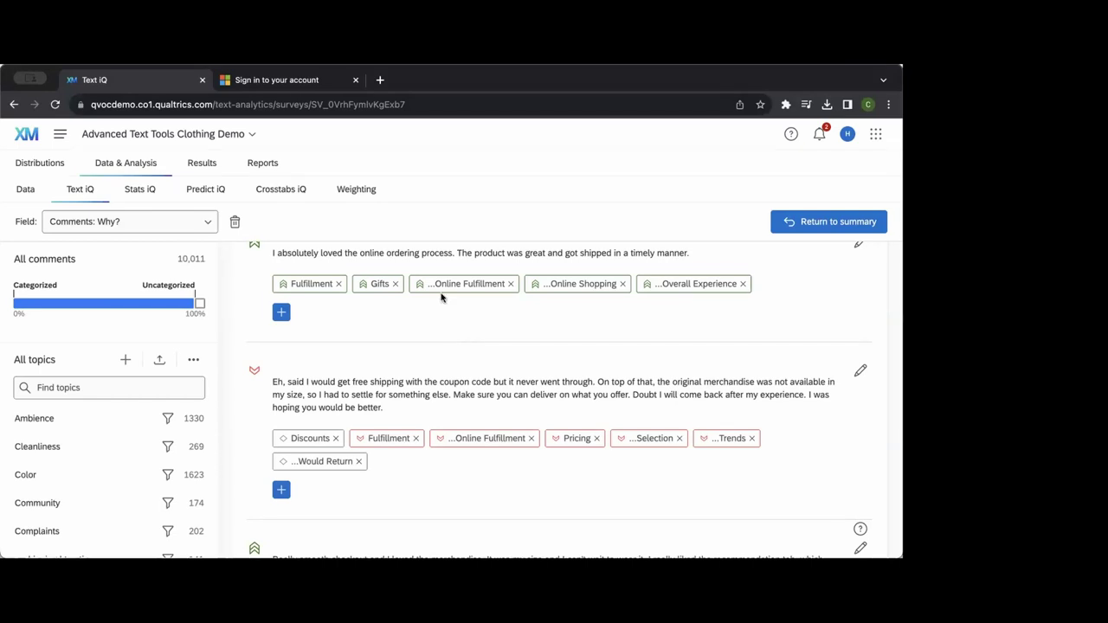
{"action": "scroll", "coordinate": [440, 299], "scroll_direction": "down", "scroll_amount": 5}
{"action": "scroll", "coordinate": [113, 430], "scroll_direction": "down", "scroll_amount": 1}
{"action": "scroll", "coordinate": [112, 430], "scroll_direction": "down", "scroll_amount": 5}
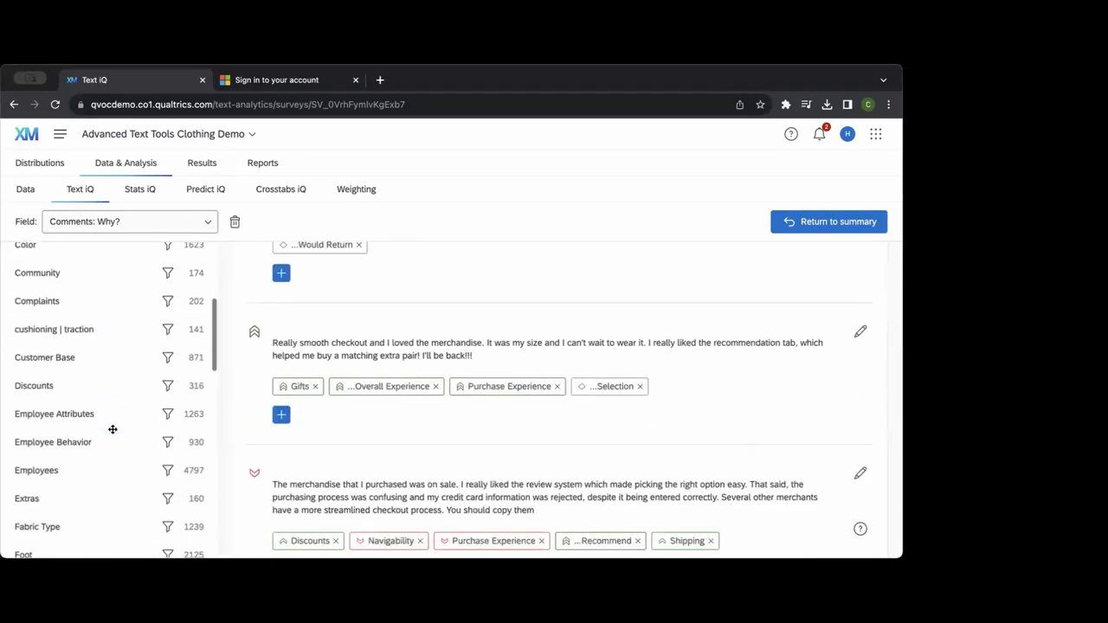
{"action": "scroll", "coordinate": [112, 430], "scroll_direction": "up", "scroll_amount": 8}
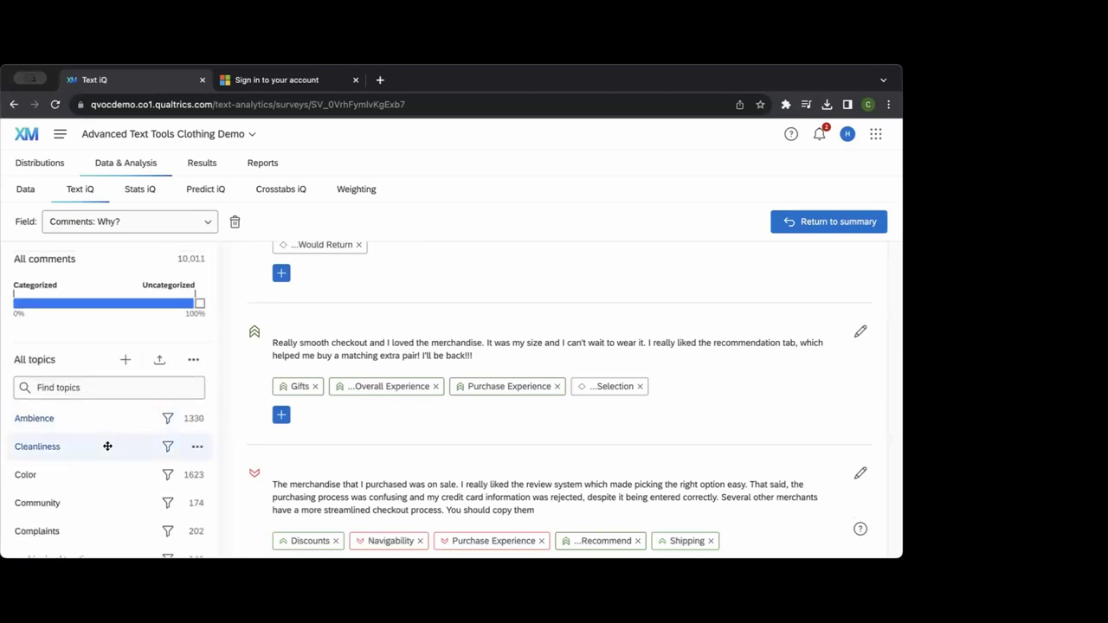
{"action": "scroll", "coordinate": [106, 446], "scroll_direction": "down", "scroll_amount": 3}
{"action": "left_click", "coordinate": [52, 317]}
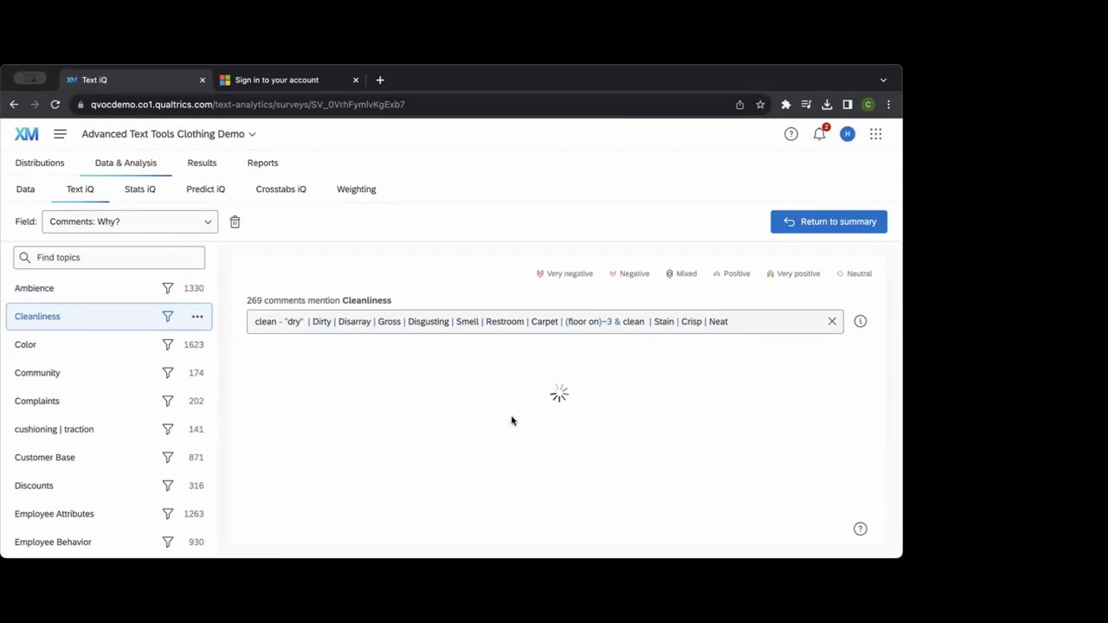
Examine the Cleanliness topic's keyword query and the matching words highlighted in its comments.
{"action": "scroll", "coordinate": [496, 383], "scroll_direction": "down", "scroll_amount": 2}
{"action": "scroll", "coordinate": [484, 373], "scroll_direction": "up", "scroll_amount": 2}
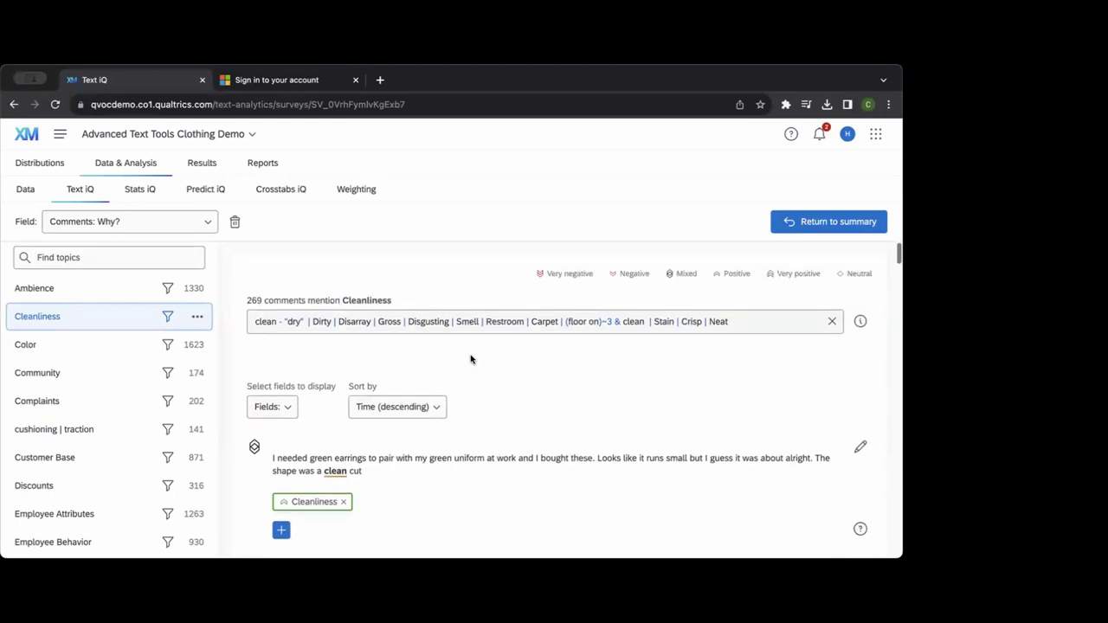
{"action": "scroll", "coordinate": [460, 347], "scroll_direction": "down", "scroll_amount": 5}
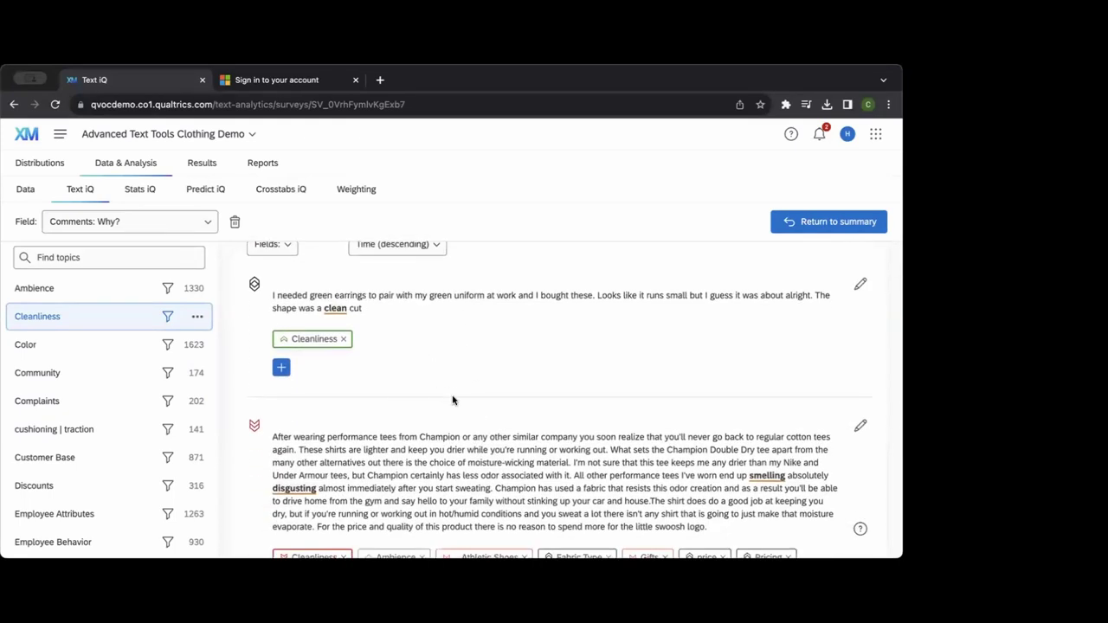
{"action": "scroll", "coordinate": [455, 368], "scroll_direction": "up", "scroll_amount": 5}
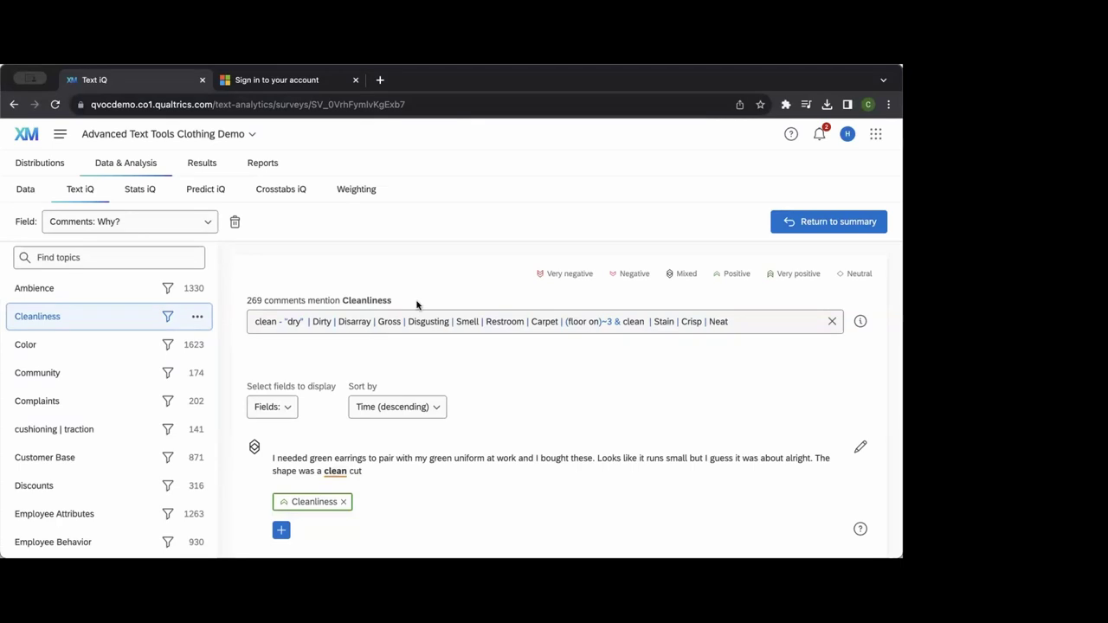
{"action": "scroll", "coordinate": [445, 391], "scroll_direction": "down", "scroll_amount": 5}
{"action": "scroll", "coordinate": [450, 331], "scroll_direction": "down", "scroll_amount": 10}
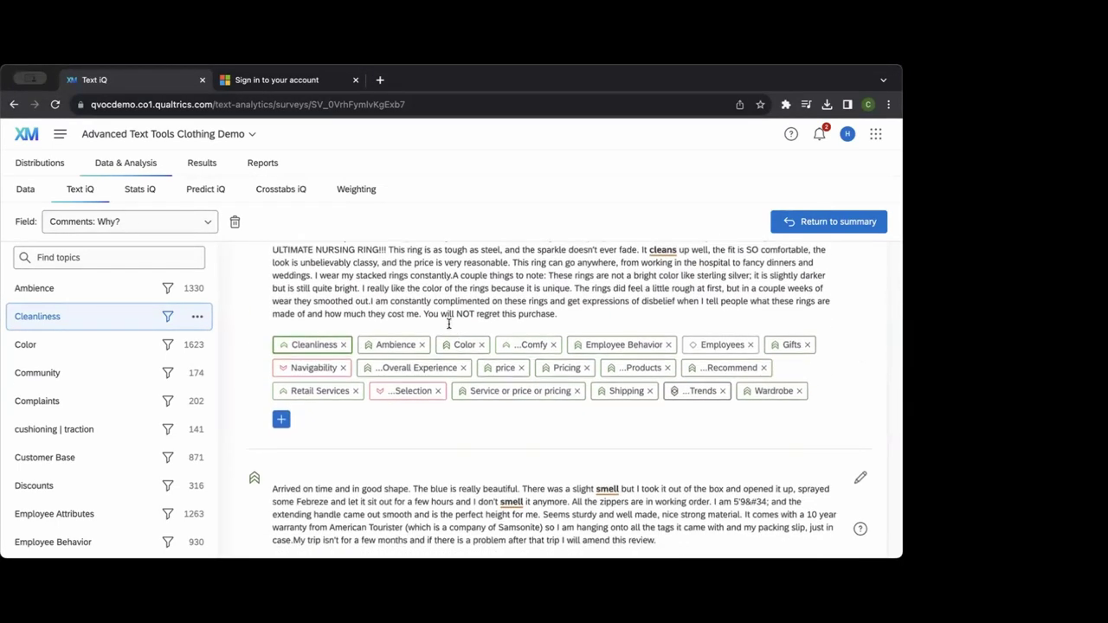
{"action": "scroll", "coordinate": [459, 345], "scroll_direction": "down", "scroll_amount": 12}
{"action": "scroll", "coordinate": [459, 288], "scroll_direction": "up", "scroll_amount": 20}
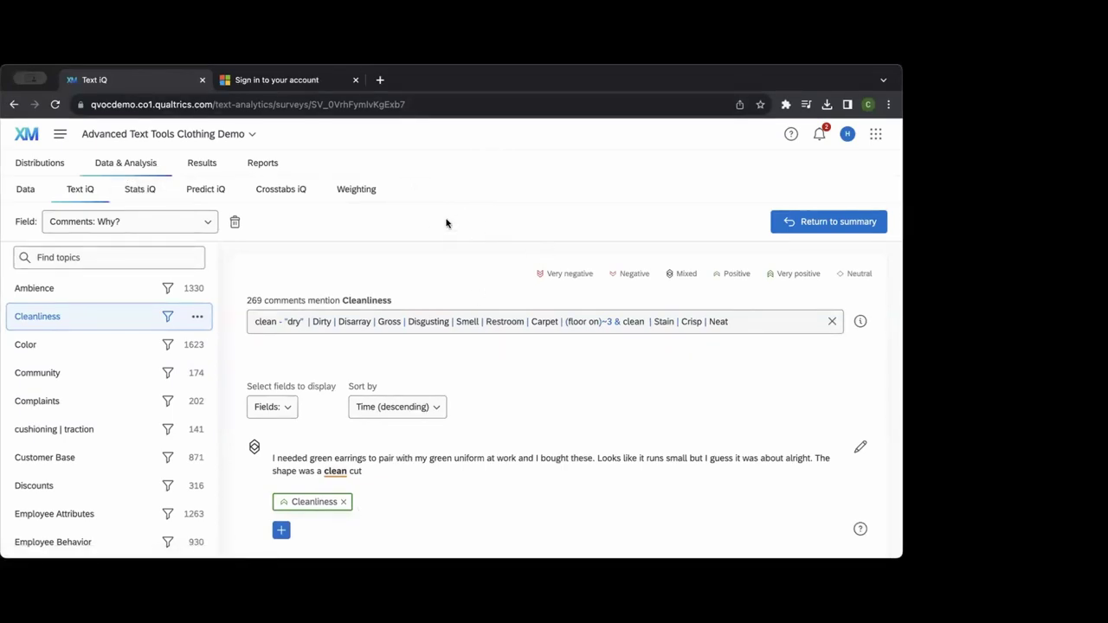
Open Stats iQ, skip the introduction to its changes, and view the distribution of the purchase star ratings.
{"action": "left_click", "coordinate": [138, 190]}
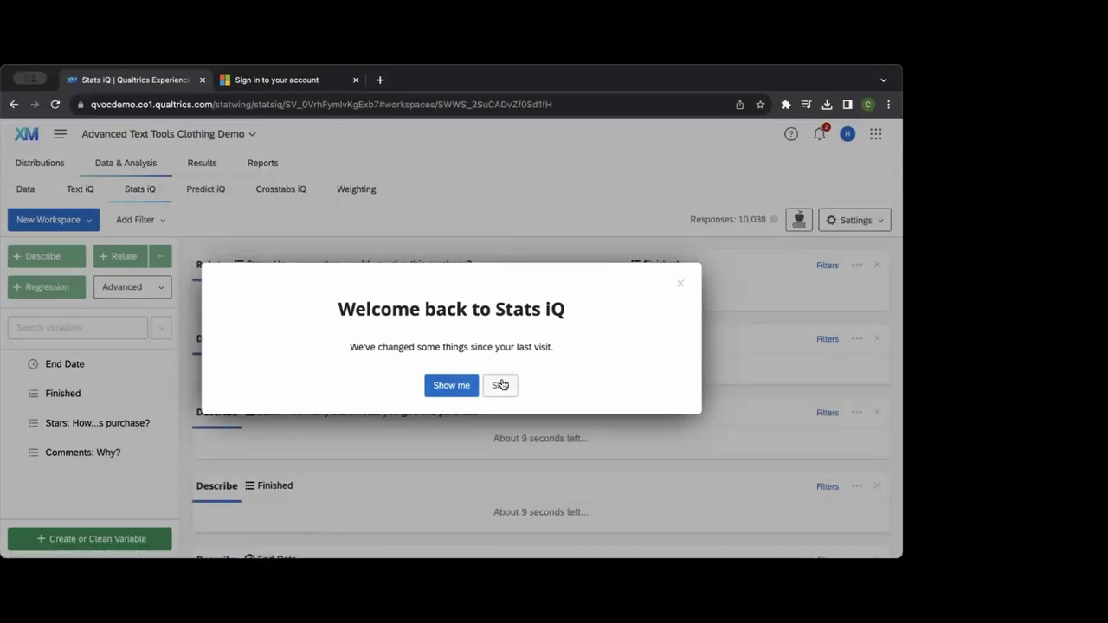
{"action": "left_click", "coordinate": [501, 386]}
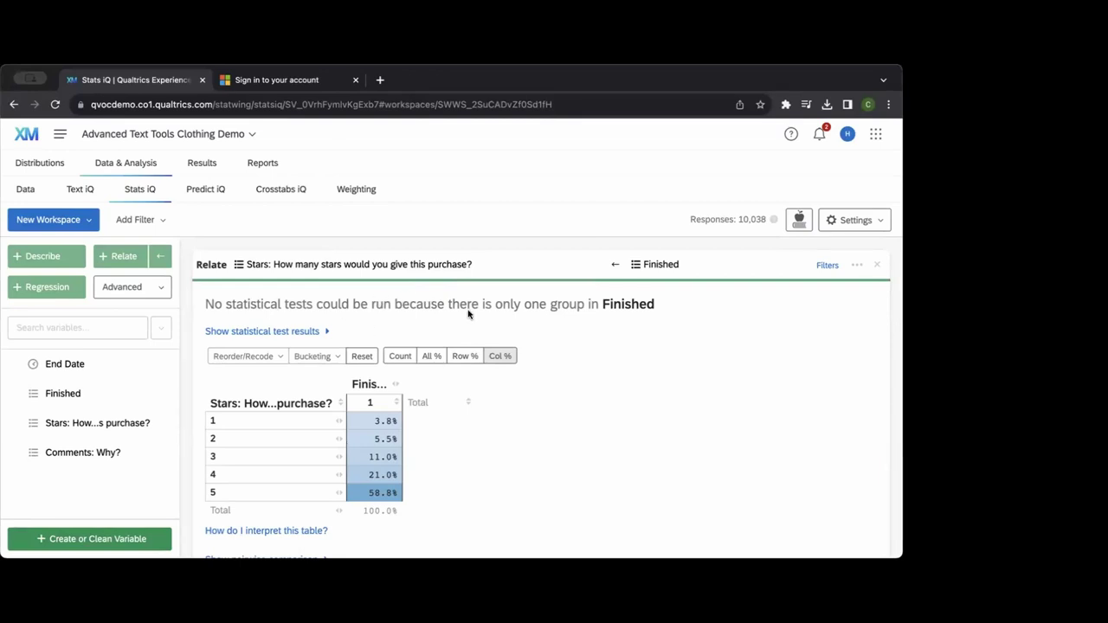
{"action": "scroll", "coordinate": [452, 309], "scroll_direction": "down", "scroll_amount": 2}
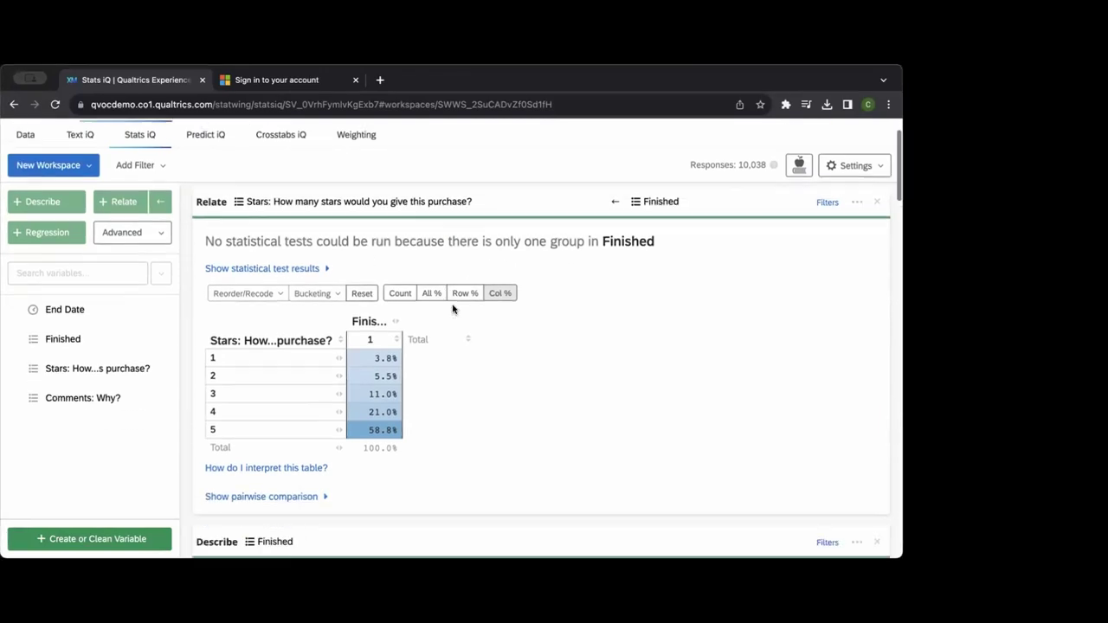
{"action": "scroll", "coordinate": [452, 309], "scroll_direction": "down", "scroll_amount": 10}
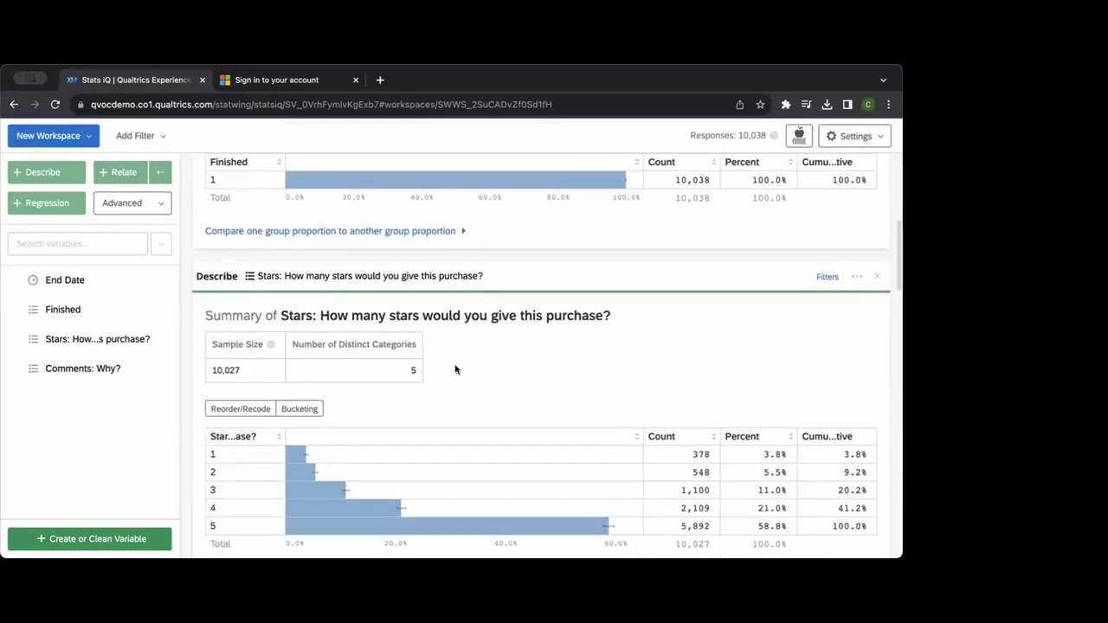
{"action": "scroll", "coordinate": [455, 369], "scroll_direction": "down", "scroll_amount": 2}
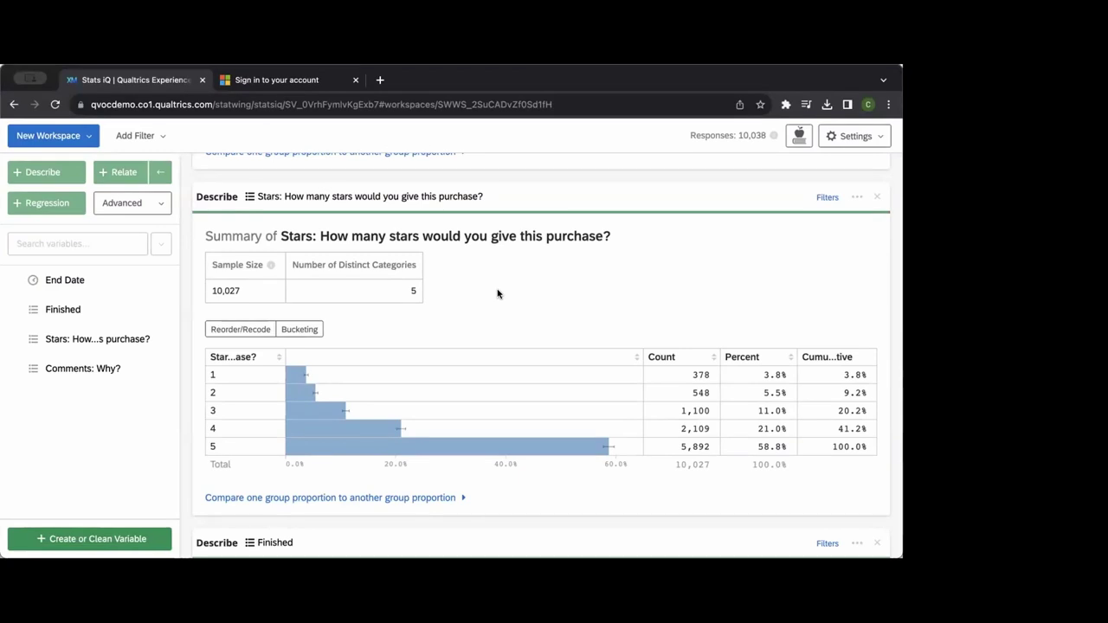
{"action": "scroll", "coordinate": [485, 297], "scroll_direction": "down", "scroll_amount": 2}
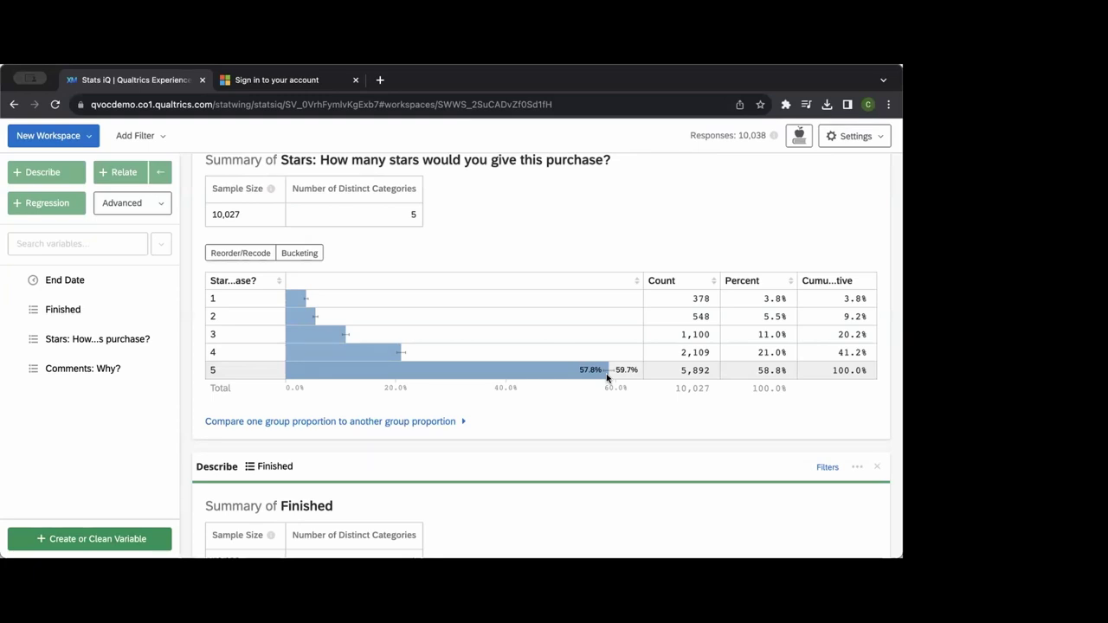
Examine the End Date summary and its bar chart of responses over time.
{"action": "scroll", "coordinate": [482, 413], "scroll_direction": "down", "scroll_amount": 3}
{"action": "scroll", "coordinate": [505, 337], "scroll_direction": "down", "scroll_amount": 4}
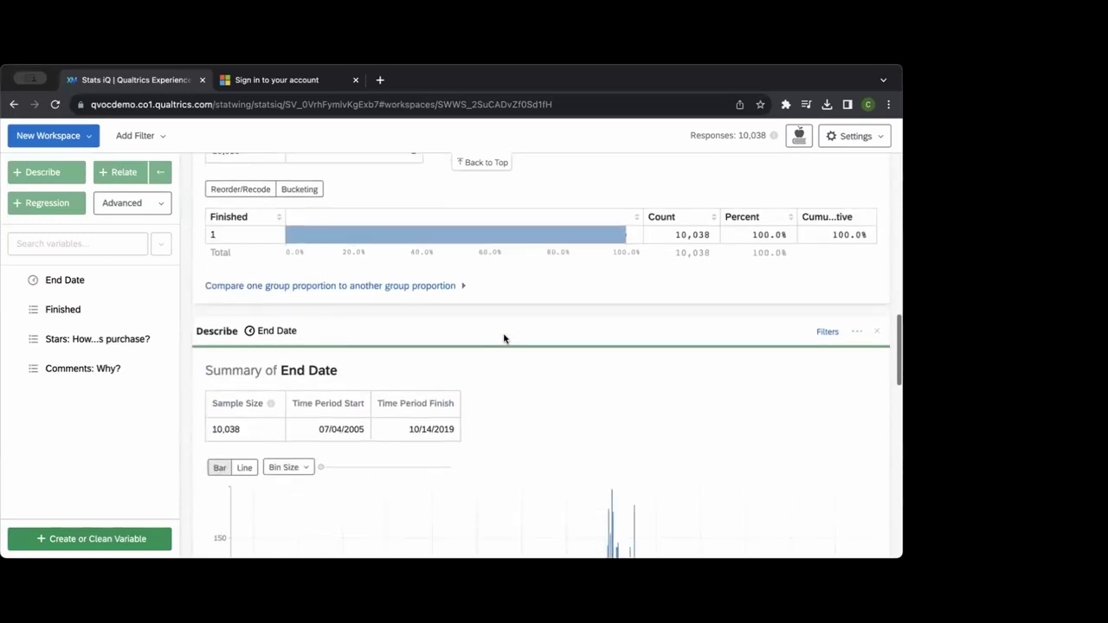
{"action": "scroll", "coordinate": [456, 245], "scroll_direction": "up", "scroll_amount": 1}
{"action": "scroll", "coordinate": [482, 339], "scroll_direction": "down", "scroll_amount": 4}
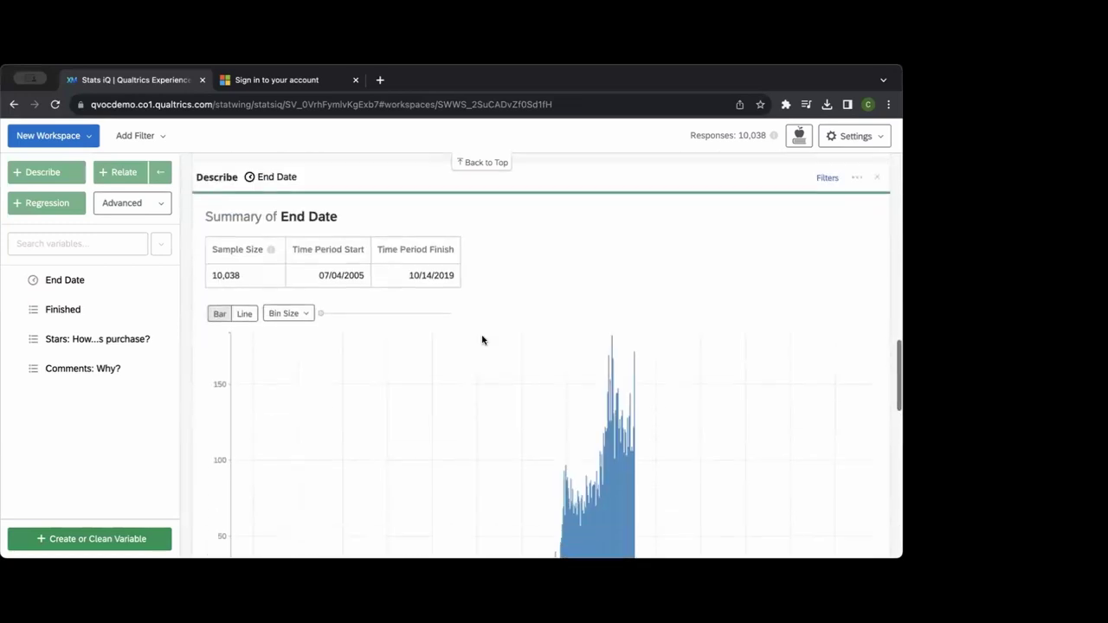
{"action": "scroll", "coordinate": [512, 364], "scroll_direction": "down", "scroll_amount": 1}
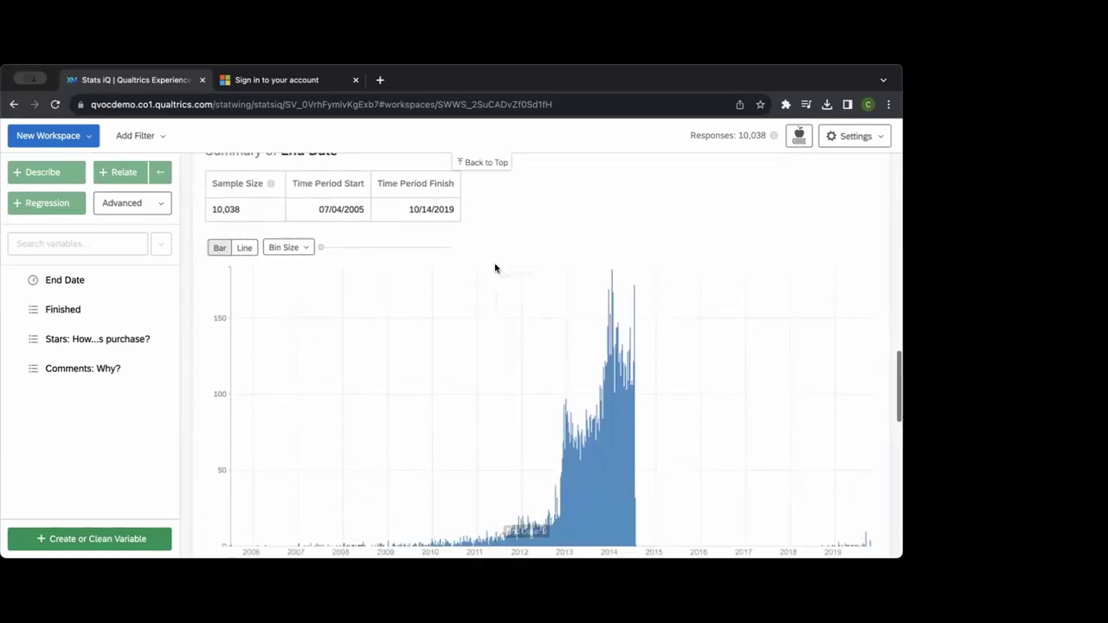
{"action": "scroll", "coordinate": [569, 371], "scroll_direction": "down", "scroll_amount": 2}
{"action": "scroll", "coordinate": [676, 341], "scroll_direction": "up", "scroll_amount": 1}
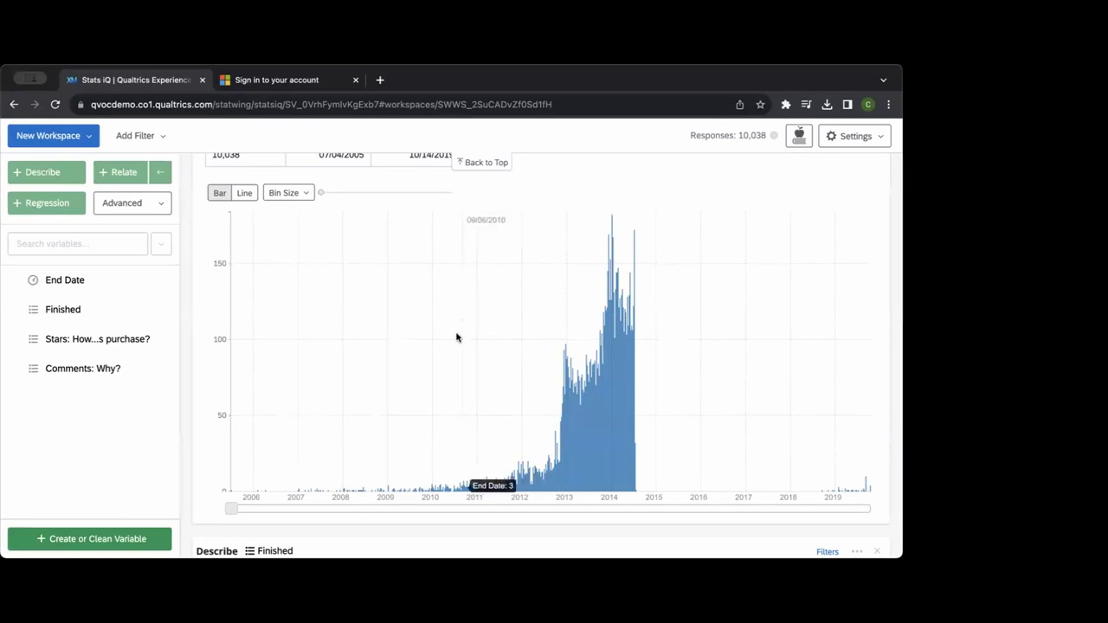
{"action": "scroll", "coordinate": [457, 338], "scroll_direction": "up", "scroll_amount": 2}
Look over the Finished, Stars and Comments: Why? summaries and return to the End Date summary.
{"action": "scroll", "coordinate": [457, 338], "scroll_direction": "down", "scroll_amount": 7}
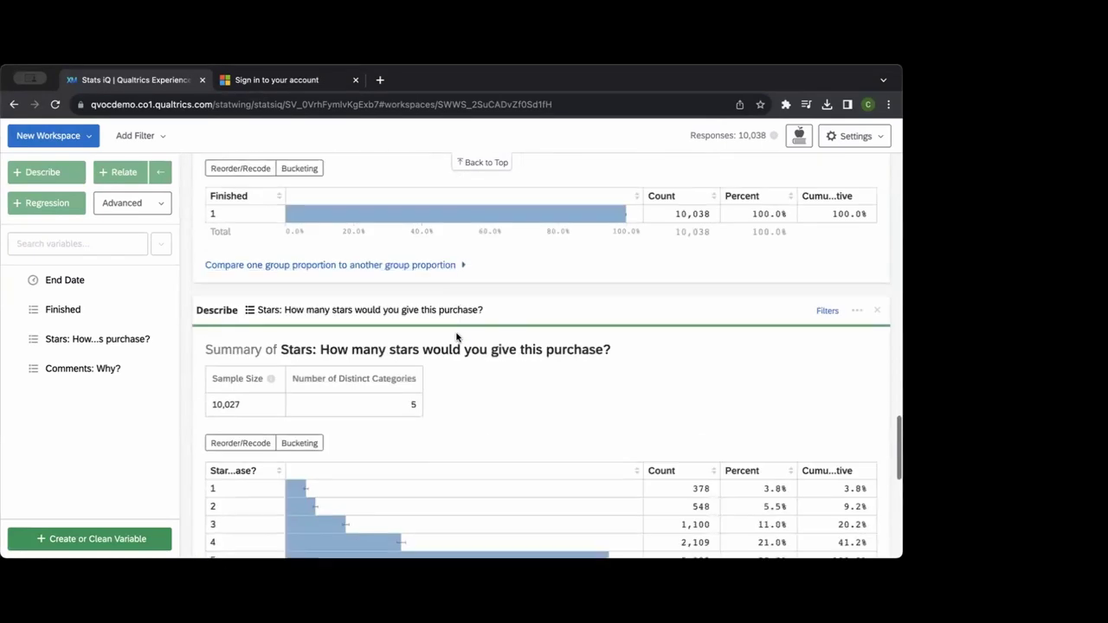
{"action": "scroll", "coordinate": [457, 338], "scroll_direction": "down", "scroll_amount": 4}
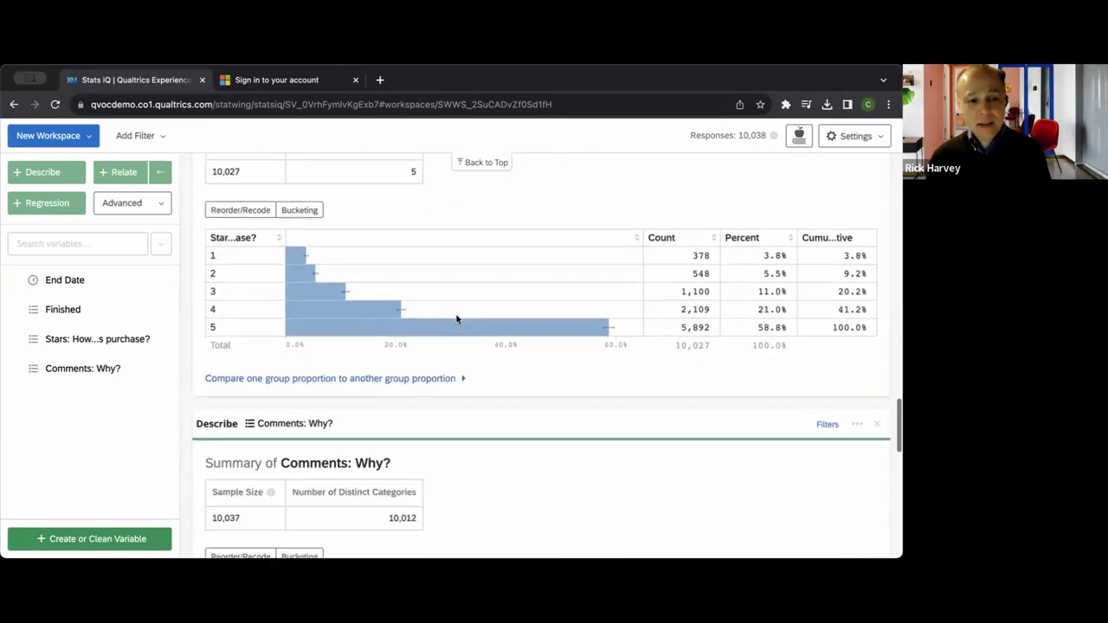
{"action": "scroll", "coordinate": [458, 319], "scroll_direction": "down", "scroll_amount": 2}
{"action": "scroll", "coordinate": [473, 344], "scroll_direction": "down", "scroll_amount": 1}
{"action": "scroll", "coordinate": [471, 345], "scroll_direction": "up", "scroll_amount": 6}
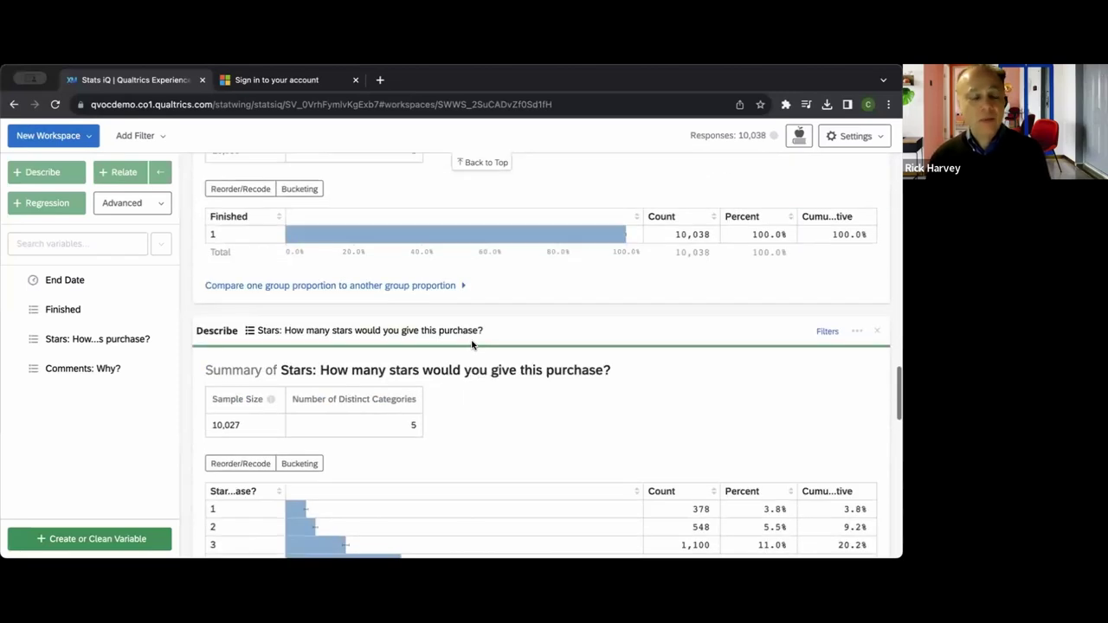
{"action": "scroll", "coordinate": [472, 345], "scroll_direction": "up", "scroll_amount": 5}
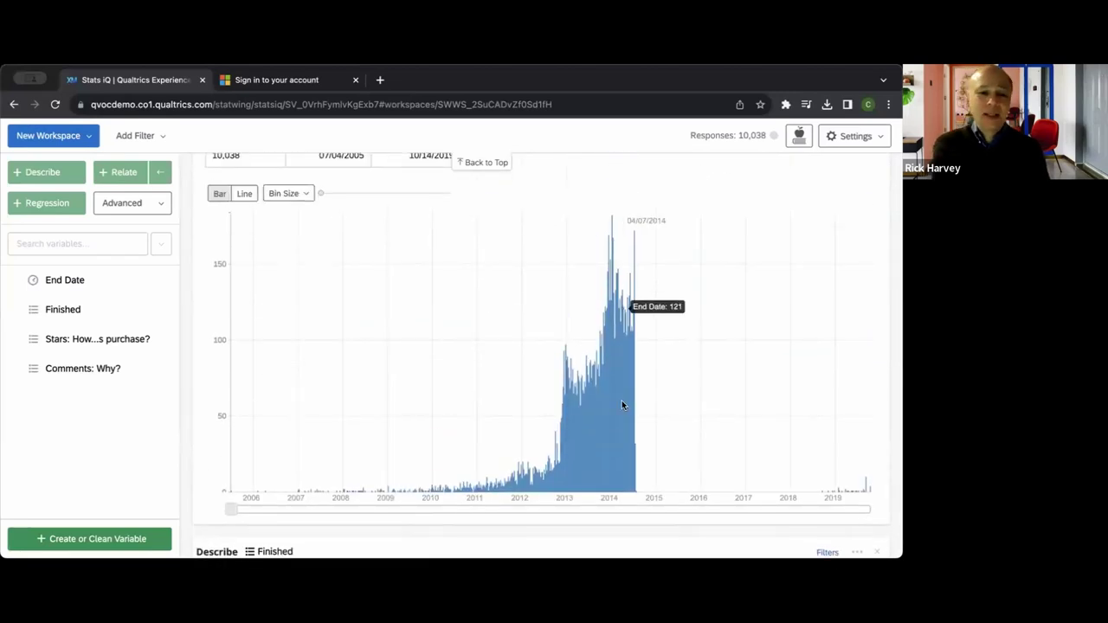
{"action": "scroll", "coordinate": [622, 401], "scroll_direction": "up", "scroll_amount": 1}
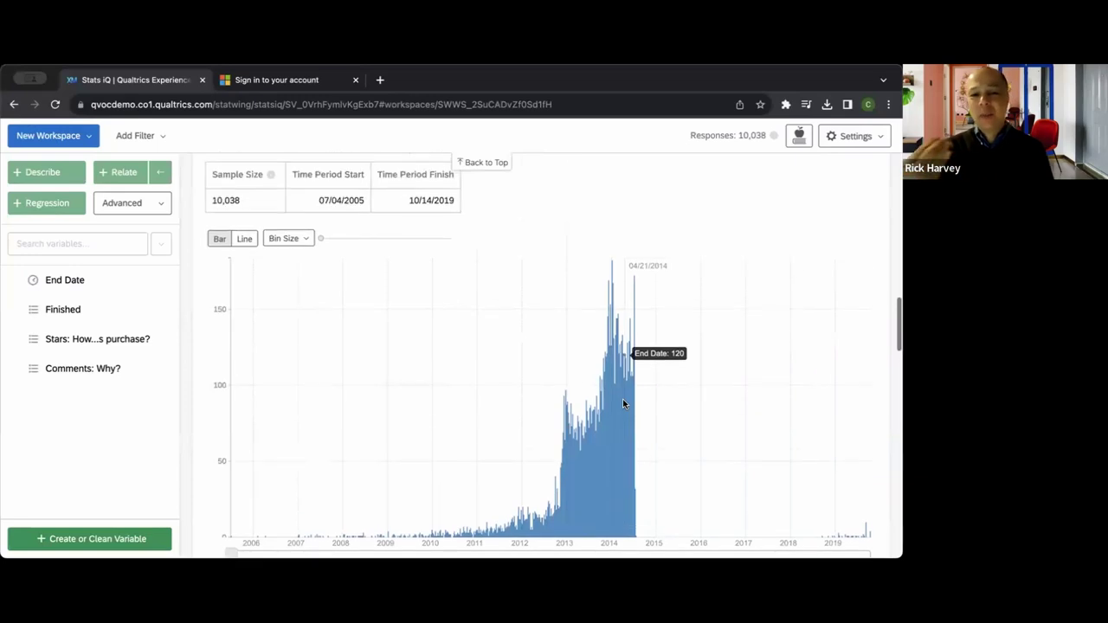
{"action": "scroll", "coordinate": [623, 399], "scroll_direction": "up", "scroll_amount": 1}
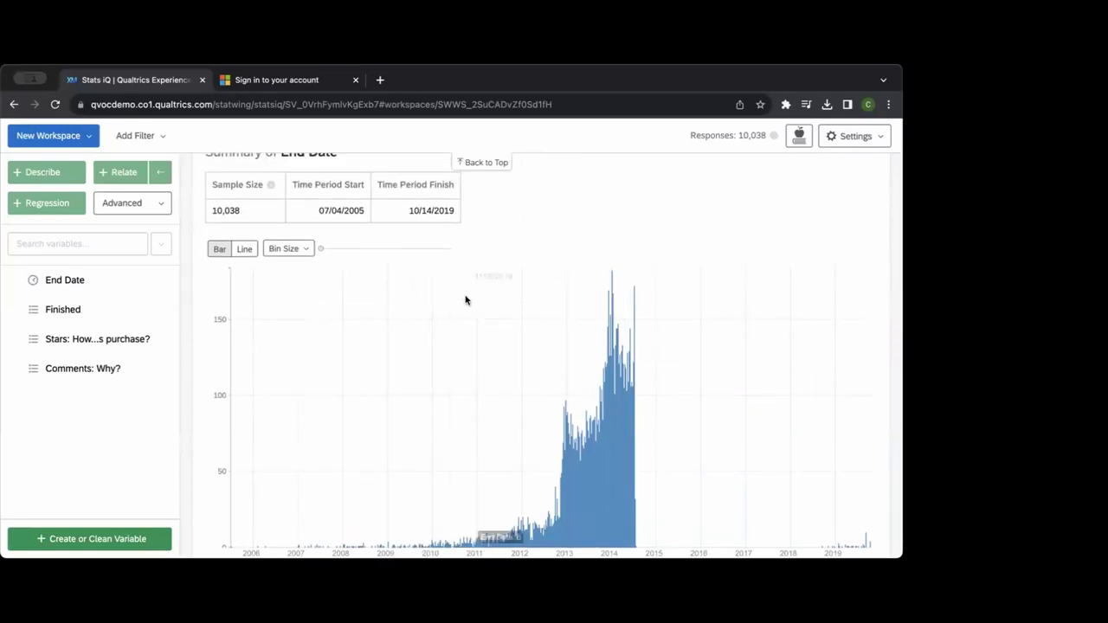
{"action": "scroll", "coordinate": [459, 294], "scroll_direction": "up", "scroll_amount": 2}
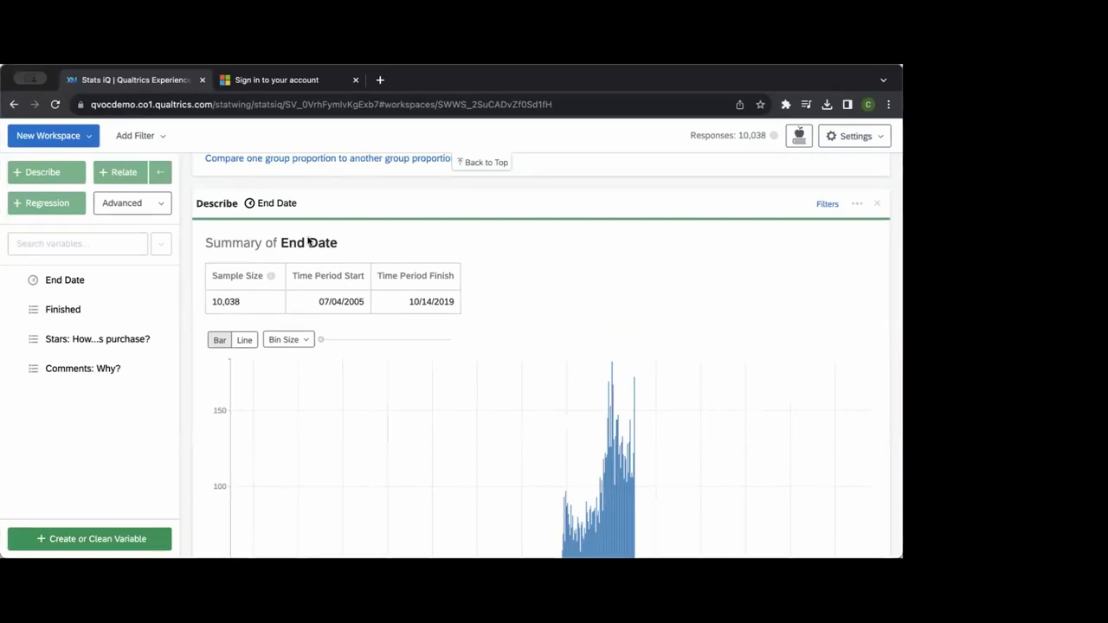
Examine the End Date summary and the Logic options for creating a variable, then close the form without creating one.
{"action": "left_click_drag", "start_coordinate": [289, 250], "coordinate": [458, 255]}
{"action": "left_click", "coordinate": [480, 304]}
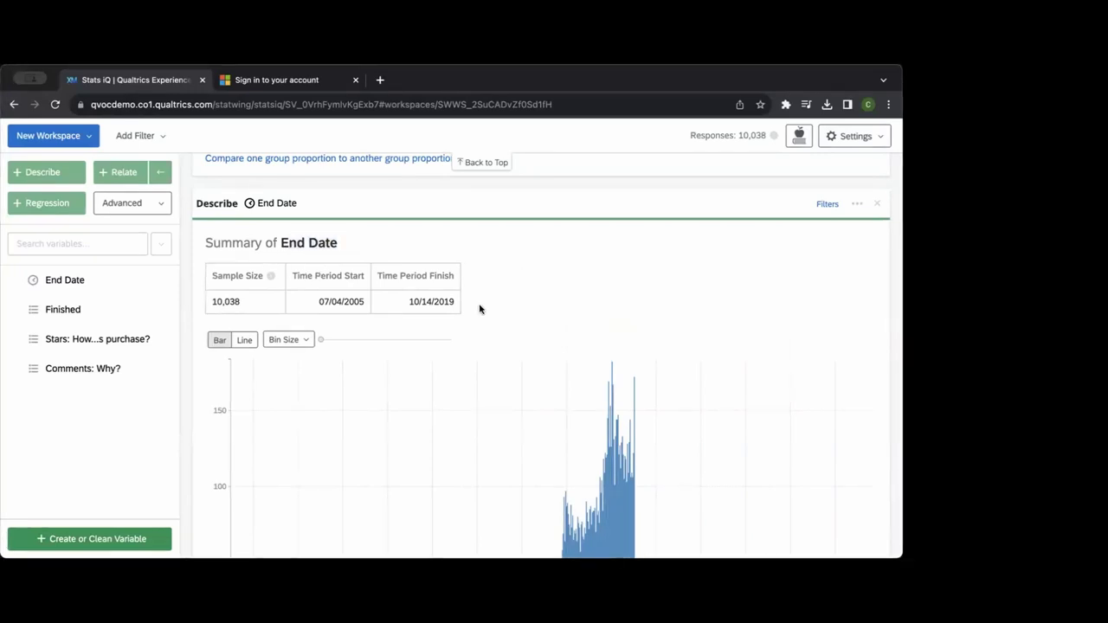
{"action": "left_click", "coordinate": [82, 538]}
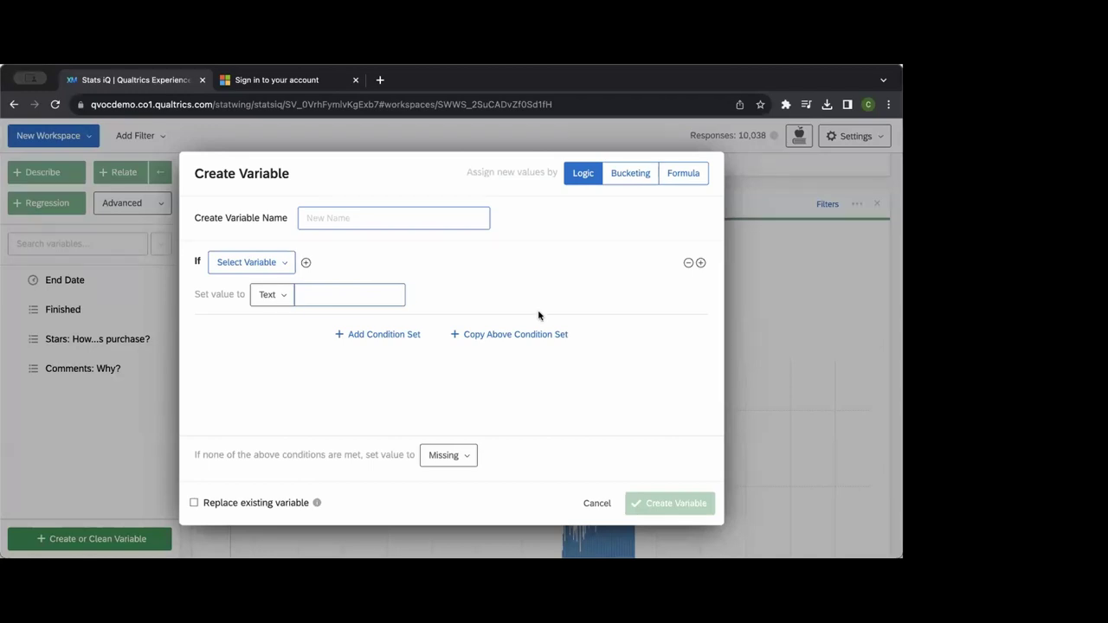
{"action": "left_click", "coordinate": [596, 503]}
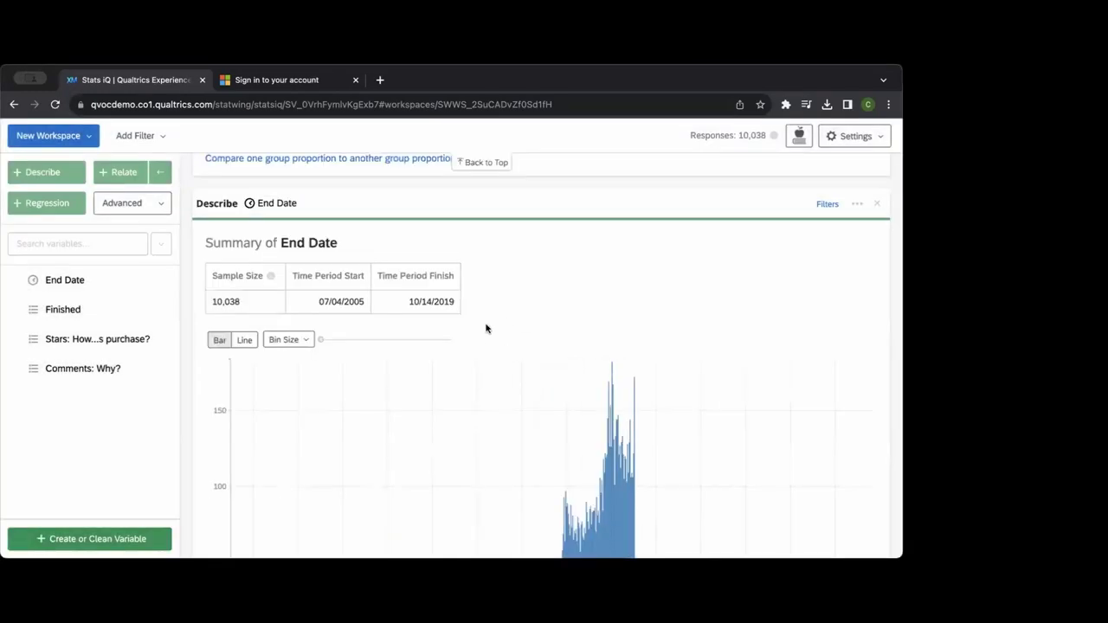
Examine the Relate card comparing the purchase star ratings with Comments: Why?
{"action": "scroll", "coordinate": [485, 362], "scroll_direction": "up", "scroll_amount": 3}
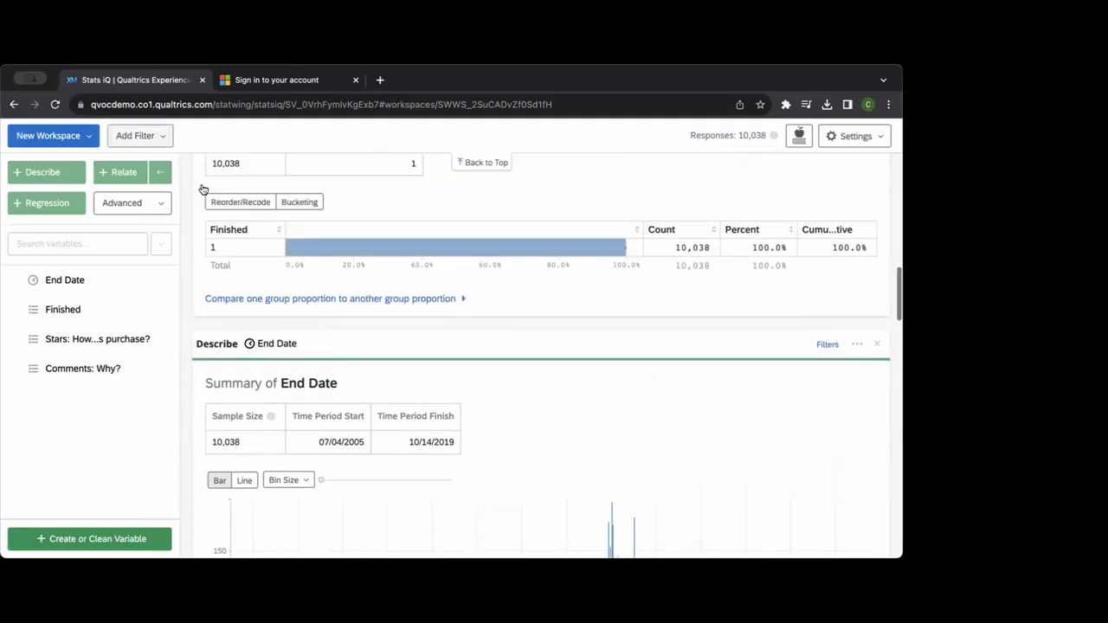
{"action": "scroll", "coordinate": [460, 329], "scroll_direction": "down", "scroll_amount": 15}
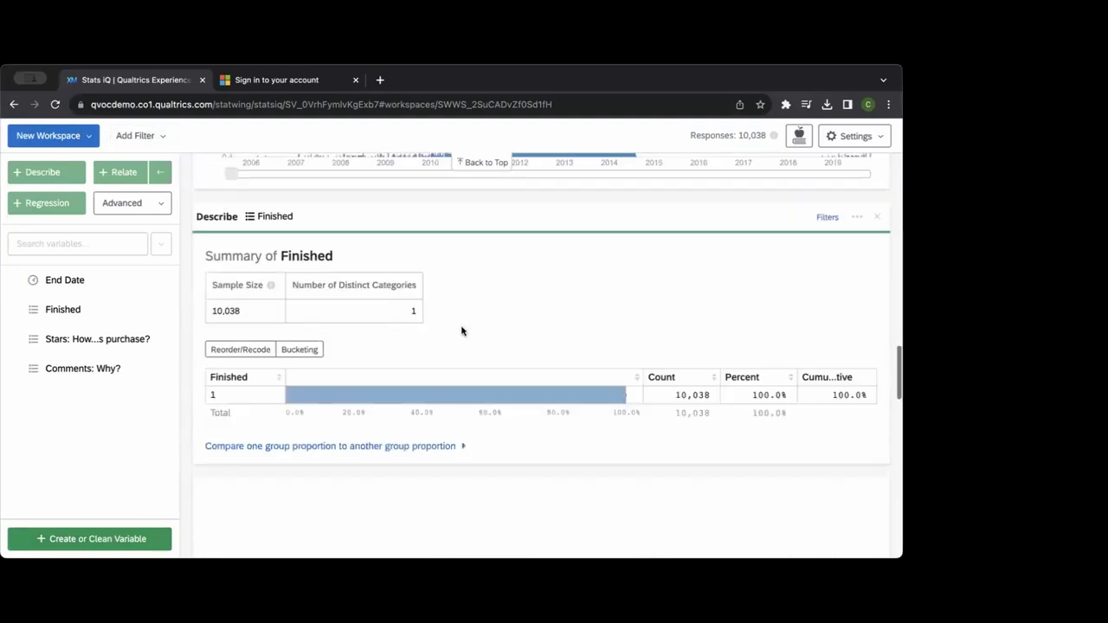
{"action": "scroll", "coordinate": [523, 285], "scroll_direction": "down", "scroll_amount": 5}
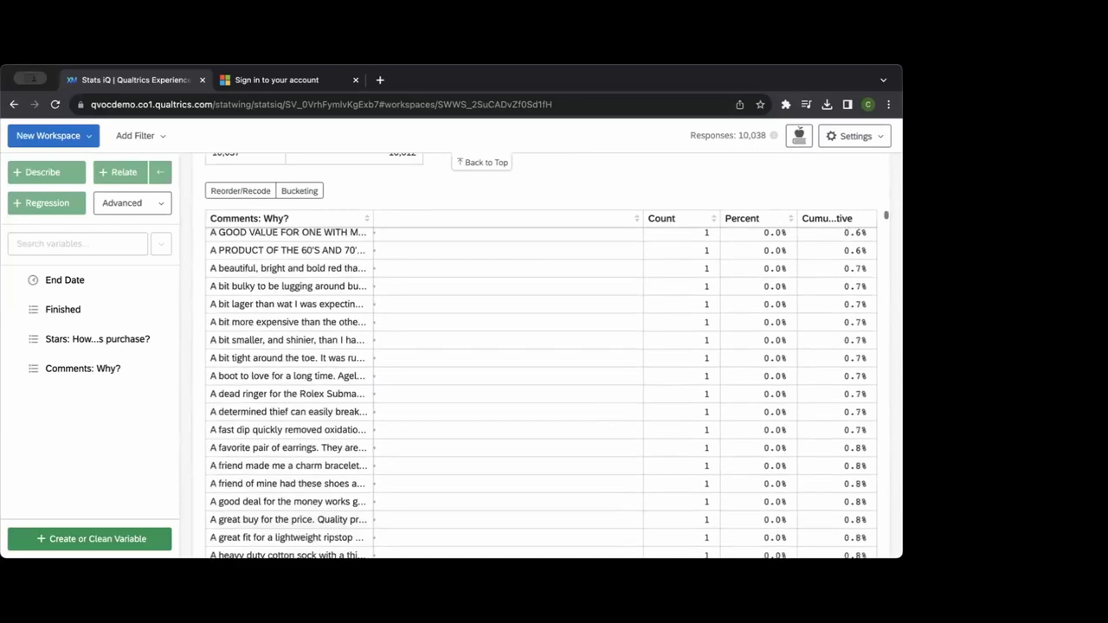
{"action": "scroll", "coordinate": [147, 420], "scroll_direction": "down", "scroll_amount": 5}
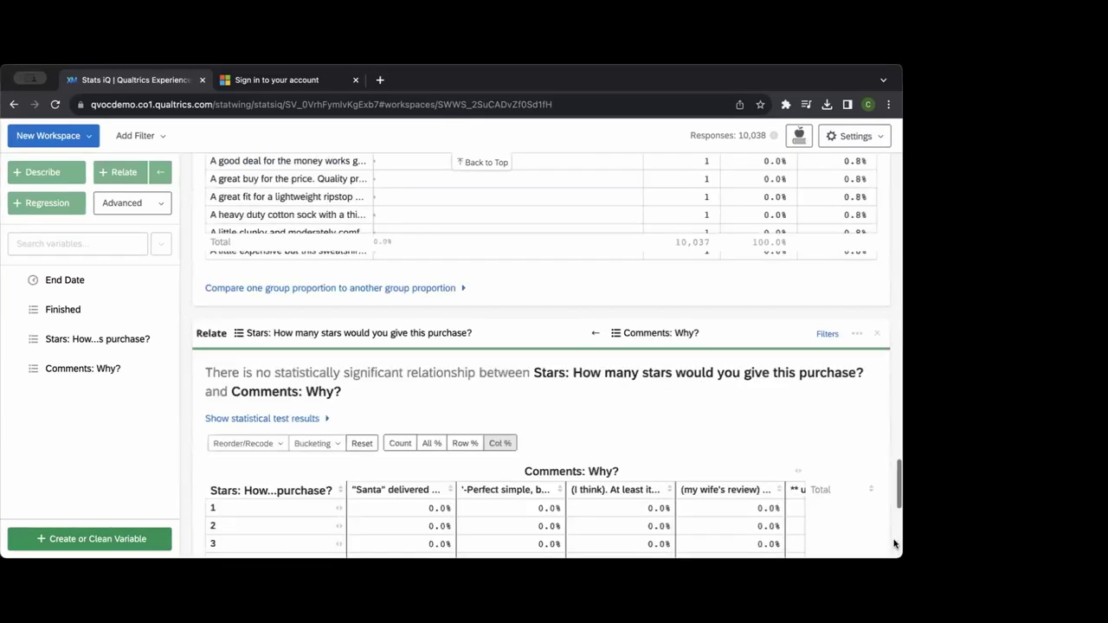
{"action": "scroll", "coordinate": [883, 532], "scroll_direction": "down", "scroll_amount": 4}
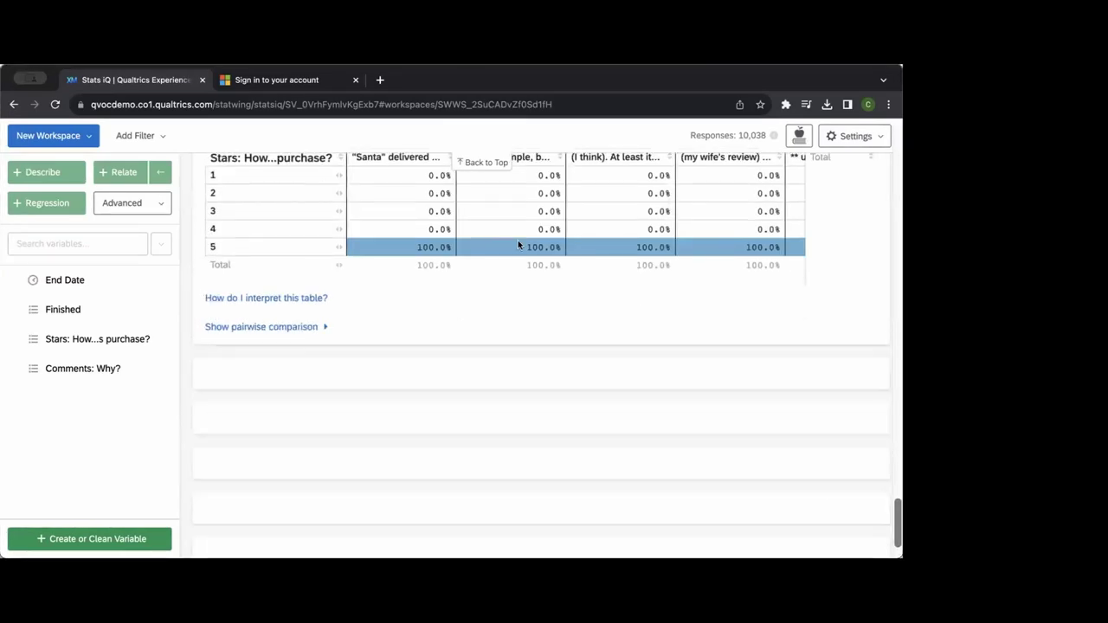
{"action": "scroll", "coordinate": [896, 503], "scroll_direction": "up", "scroll_amount": 2}
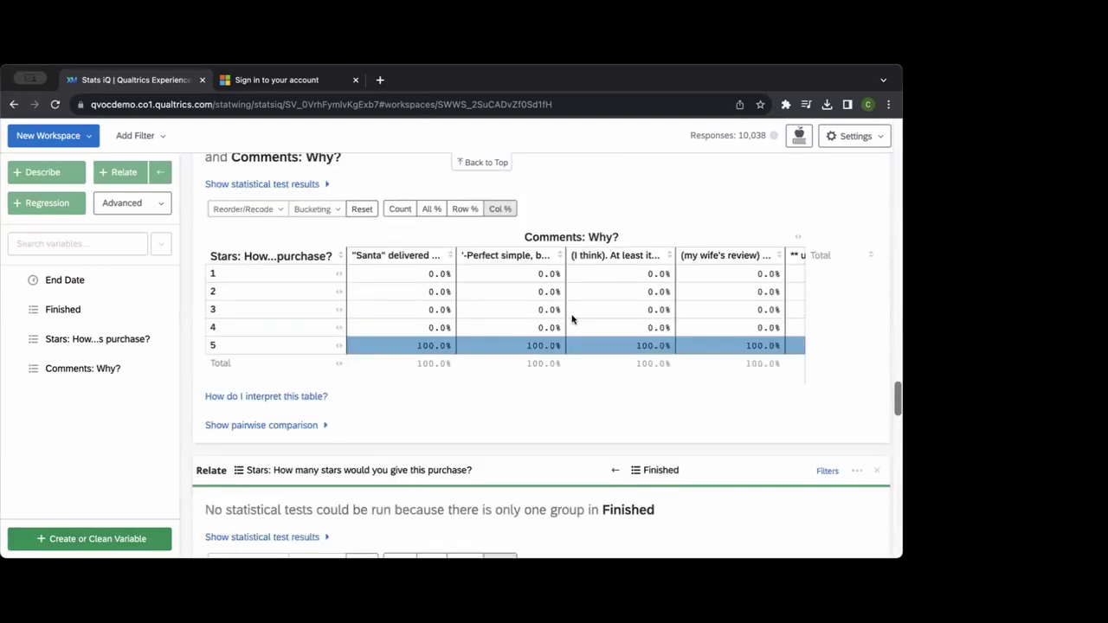
{"action": "scroll", "coordinate": [572, 317], "scroll_direction": "up", "scroll_amount": 2}
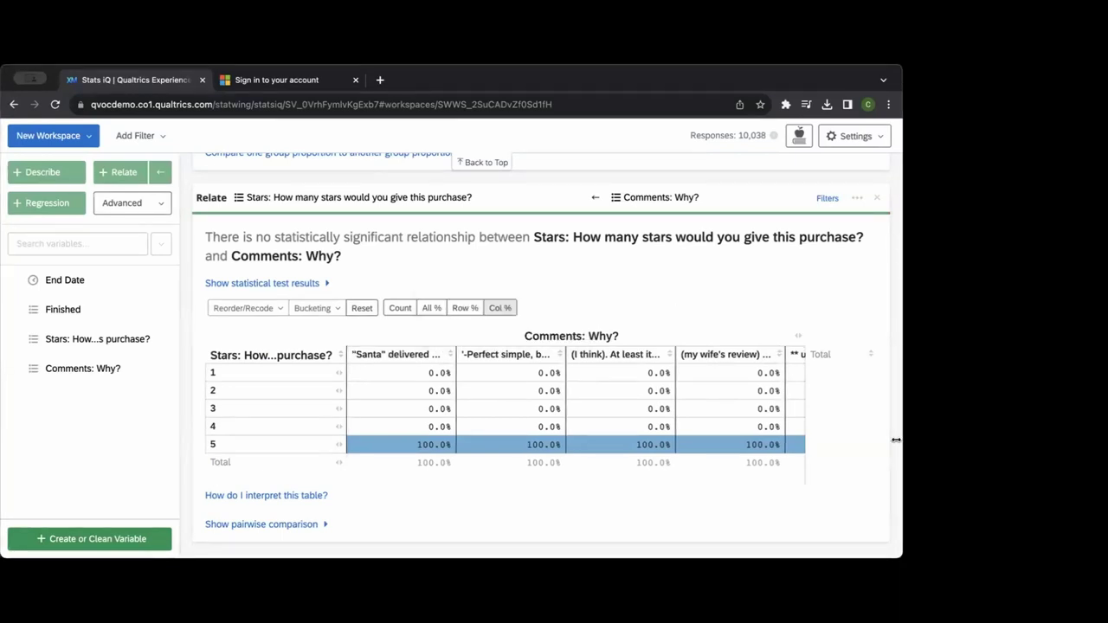
Examine the Relate card comparing the purchase star ratings with the Finished variable.
{"action": "scroll", "coordinate": [544, 299], "scroll_direction": "up", "scroll_amount": 10}
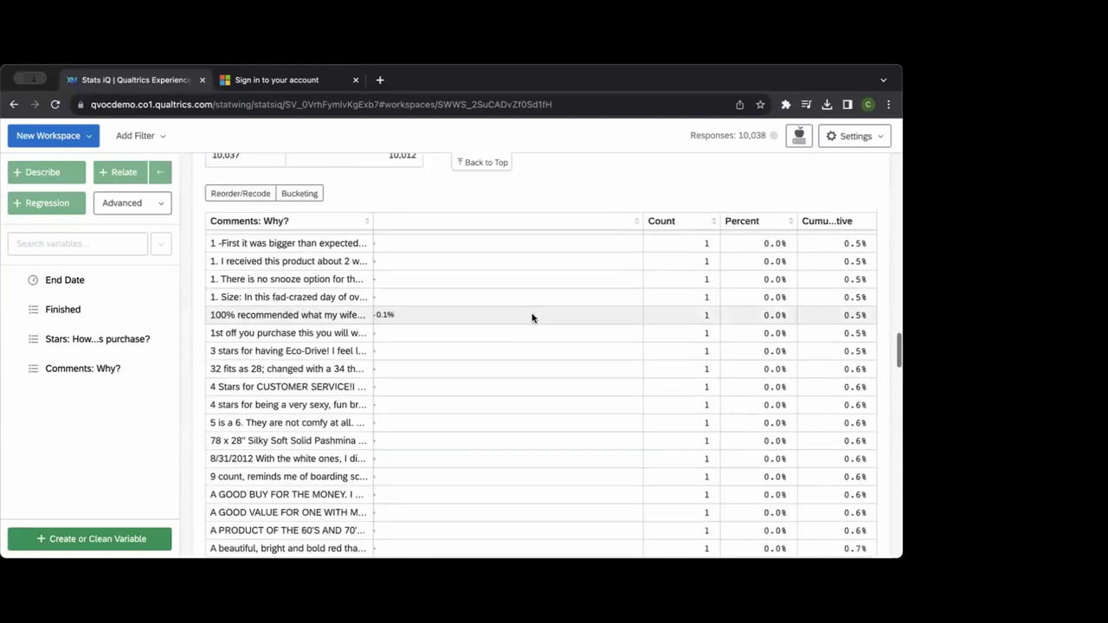
{"action": "scroll", "coordinate": [532, 317], "scroll_direction": "up", "scroll_amount": 15}
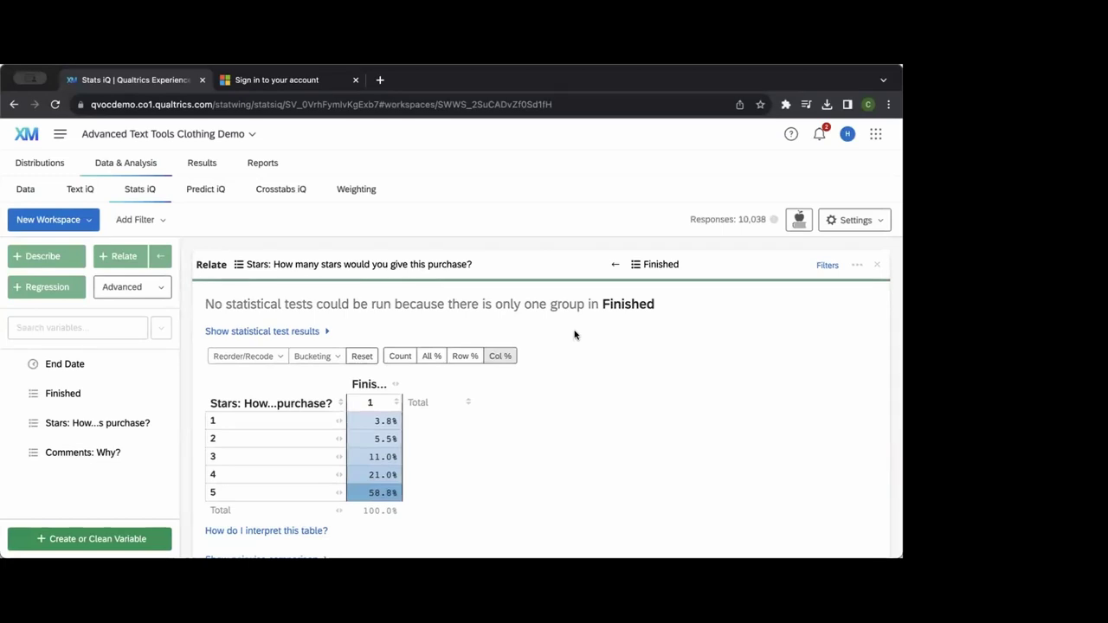
{"action": "left_click_drag", "start_coordinate": [225, 309], "coordinate": [481, 305]}
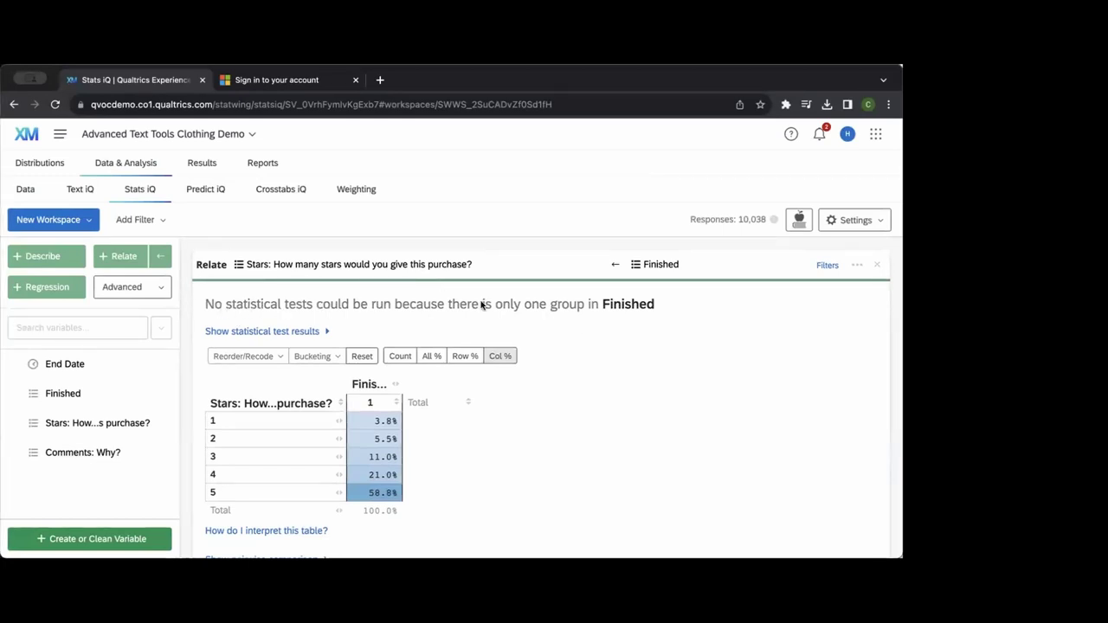
{"action": "left_click", "coordinate": [483, 325]}
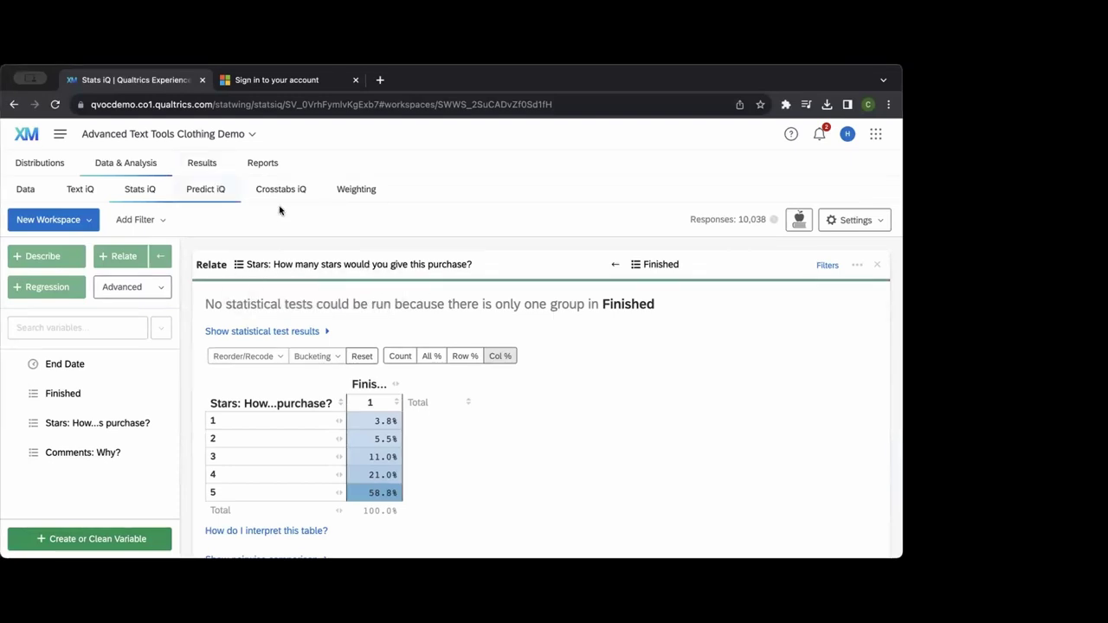
Review the Create Variable form's condition and value settings once more and cancel it.
{"action": "left_click", "coordinate": [160, 134]}
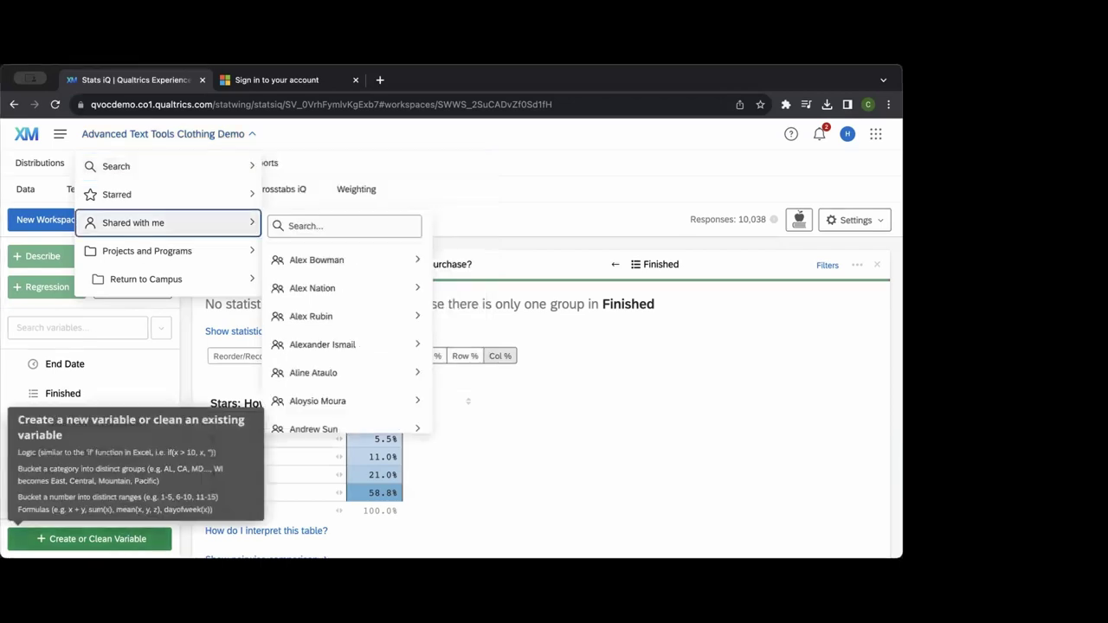
{"action": "left_click", "coordinate": [90, 538]}
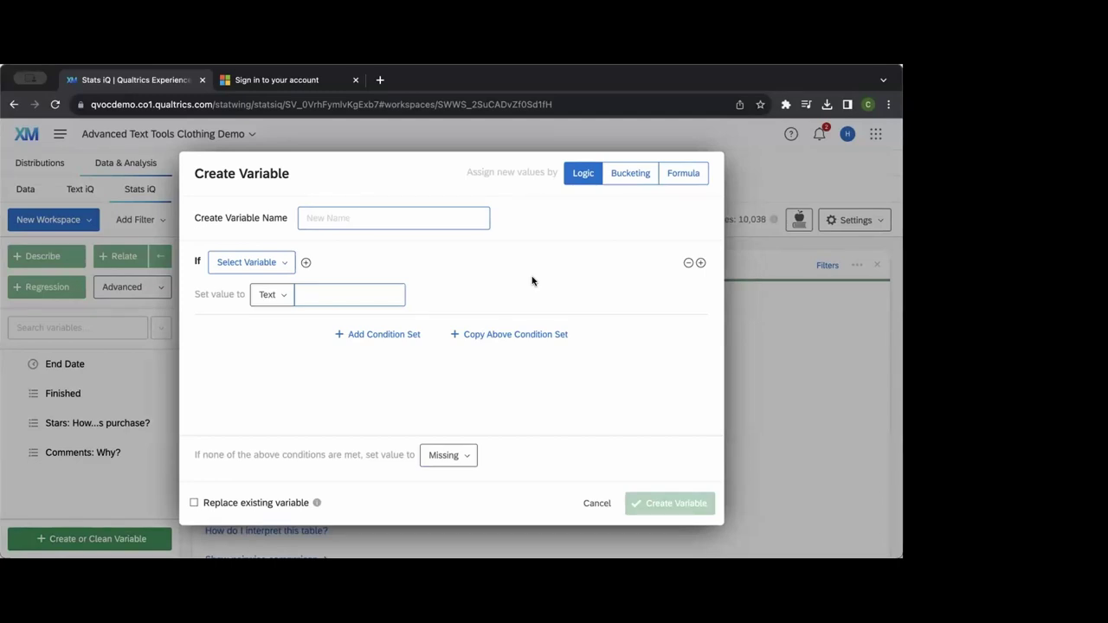
{"action": "left_click", "coordinate": [593, 503]}
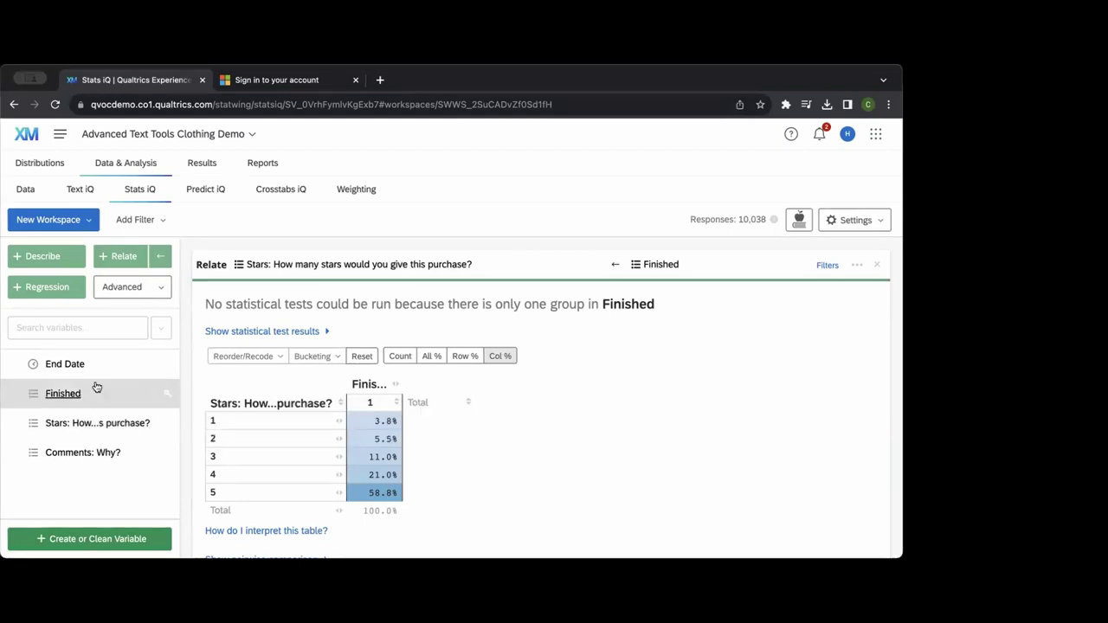
View the starred projects in the project switcher and close it without changing projects.
{"action": "left_click", "coordinate": [191, 136]}
{"action": "mouse_move", "coordinate": [203, 208]}
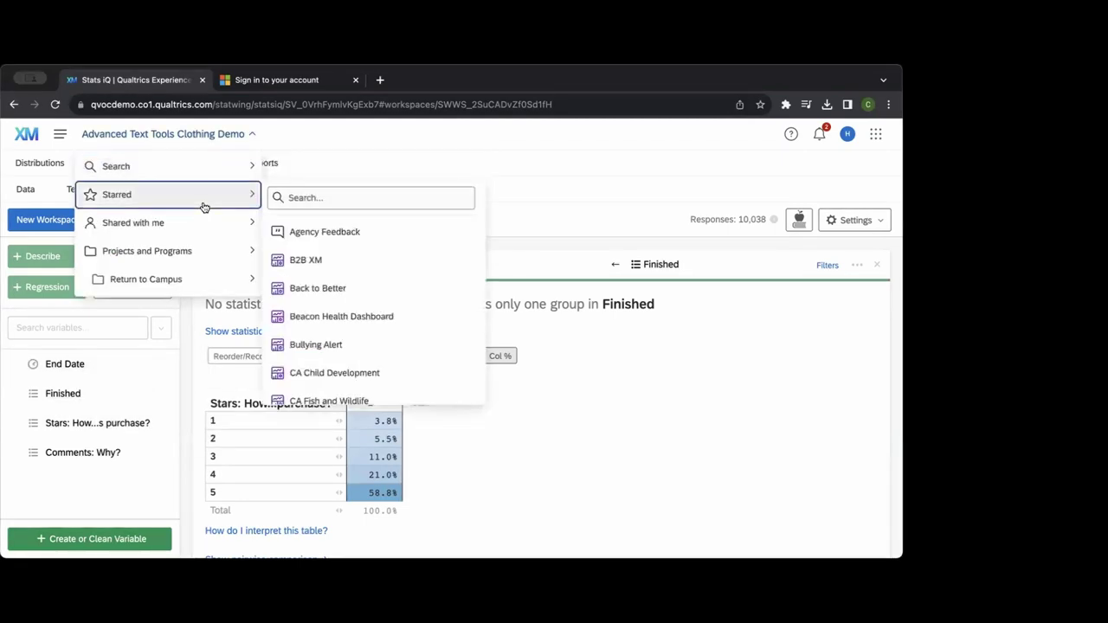
{"action": "left_click", "coordinate": [342, 124]}
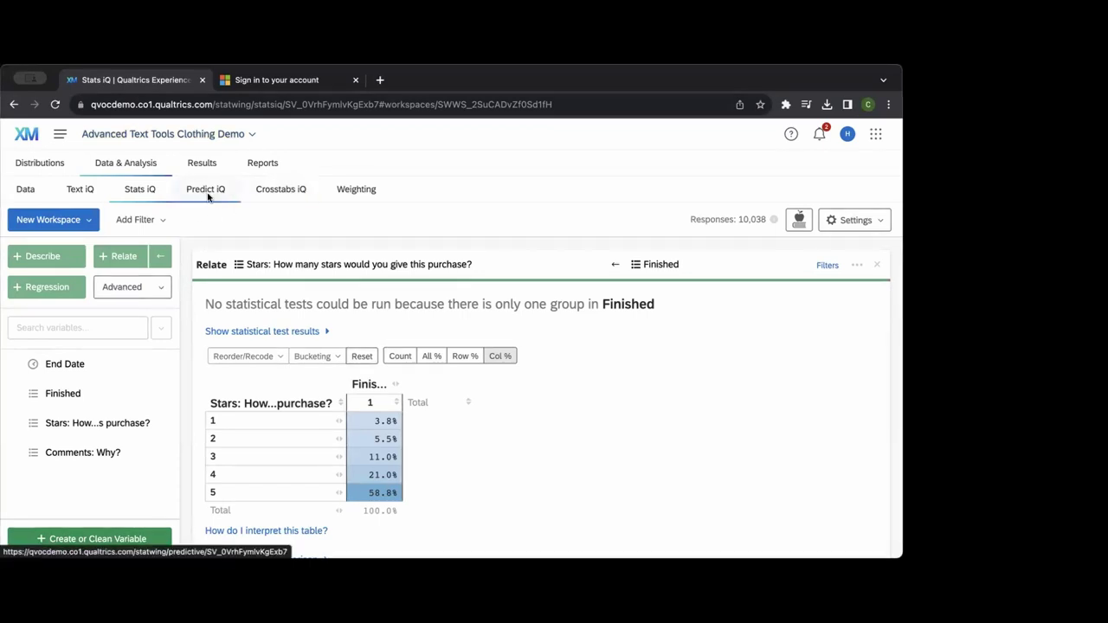
Open Crosstabs iQ for the clothing survey and skip both the feature announcement and the introduction to its changes.
{"action": "left_click", "coordinate": [283, 189]}
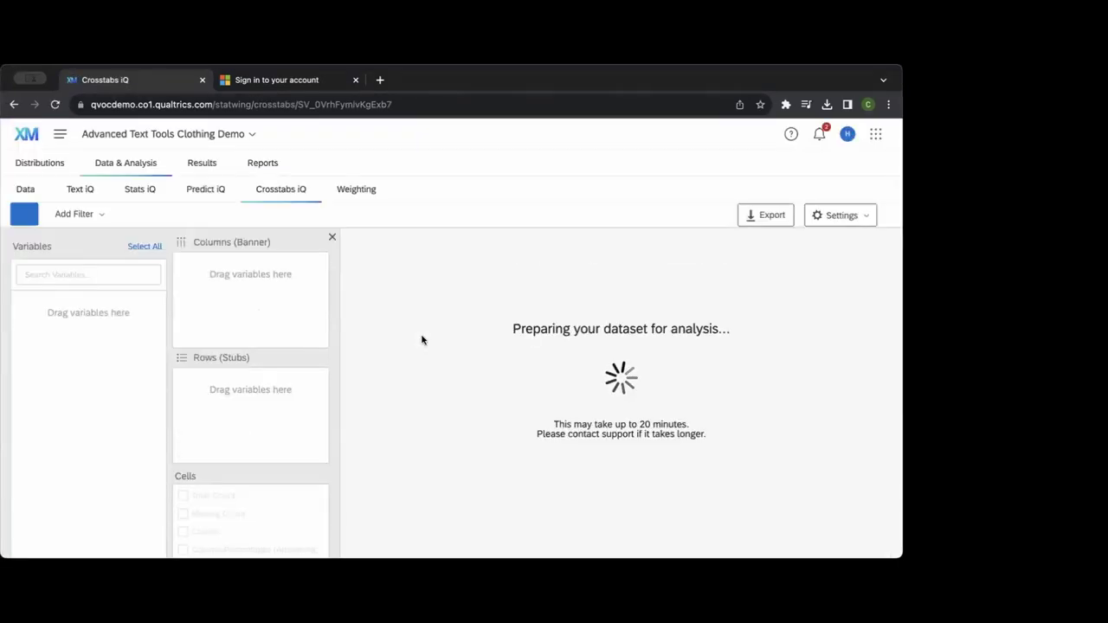
{"action": "scroll", "coordinate": [491, 284], "scroll_direction": "down", "scroll_amount": 3}
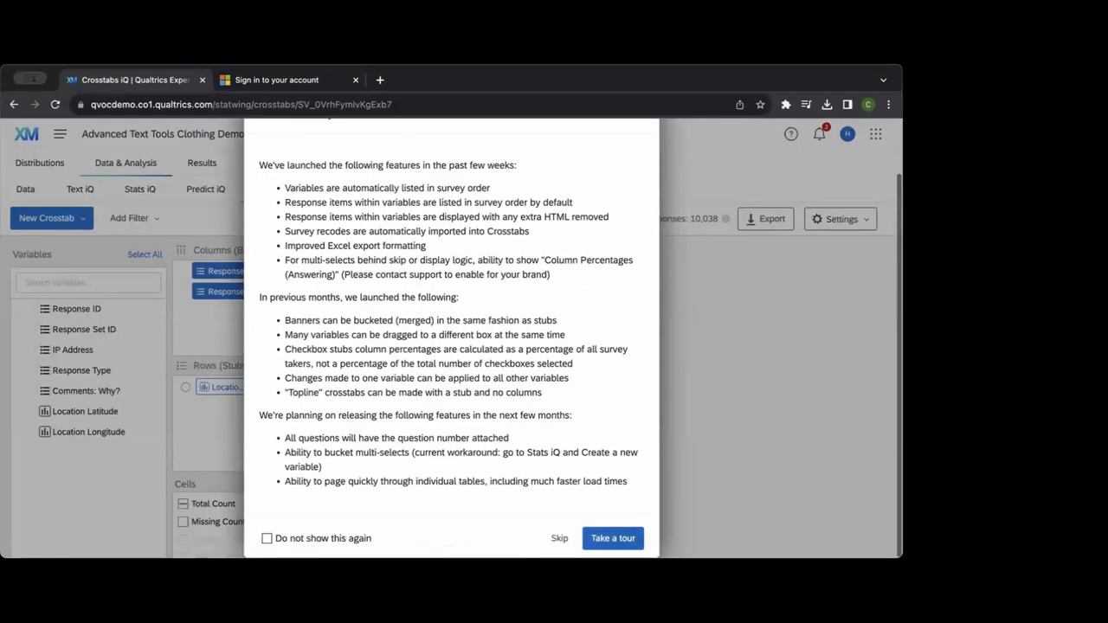
{"action": "left_click", "coordinate": [558, 537]}
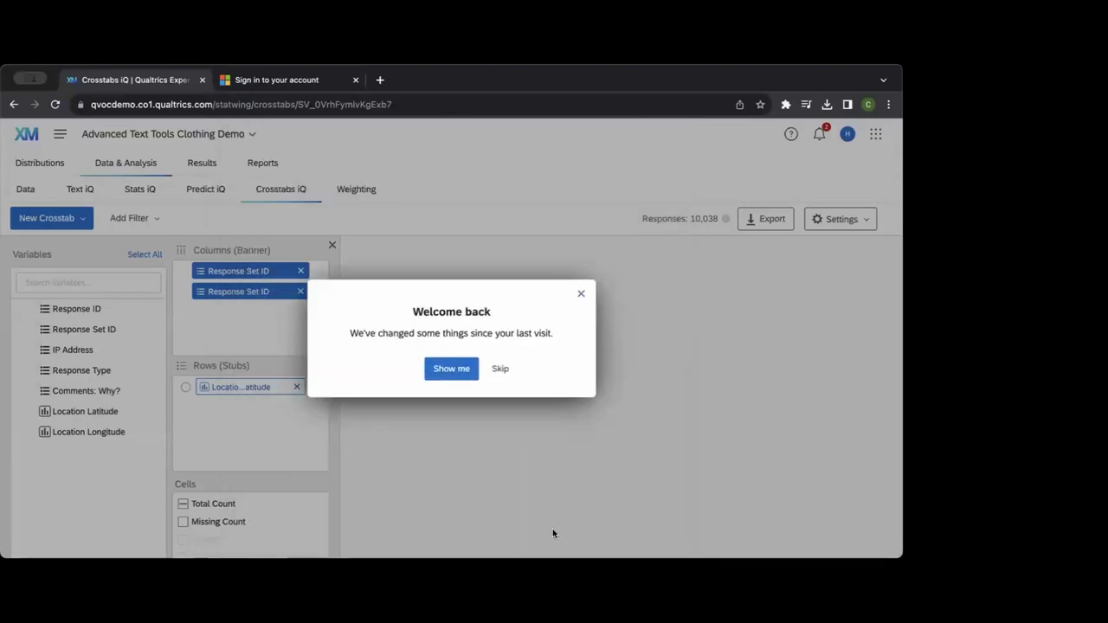
{"action": "left_click", "coordinate": [501, 369]}
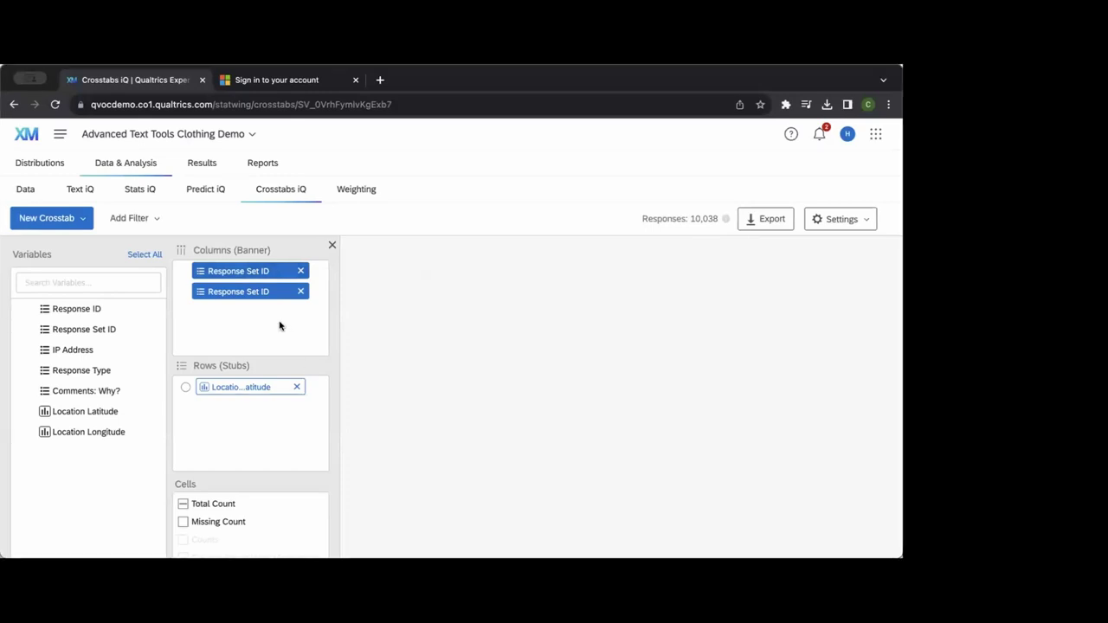
Look over the crosstab setup, including its variables, Columns (Banner), Rows (Stubs), Cells and Weights.
{"action": "scroll", "coordinate": [421, 337], "scroll_direction": "down", "scroll_amount": 1}
{"action": "scroll", "coordinate": [421, 336], "scroll_direction": "down", "scroll_amount": 2}
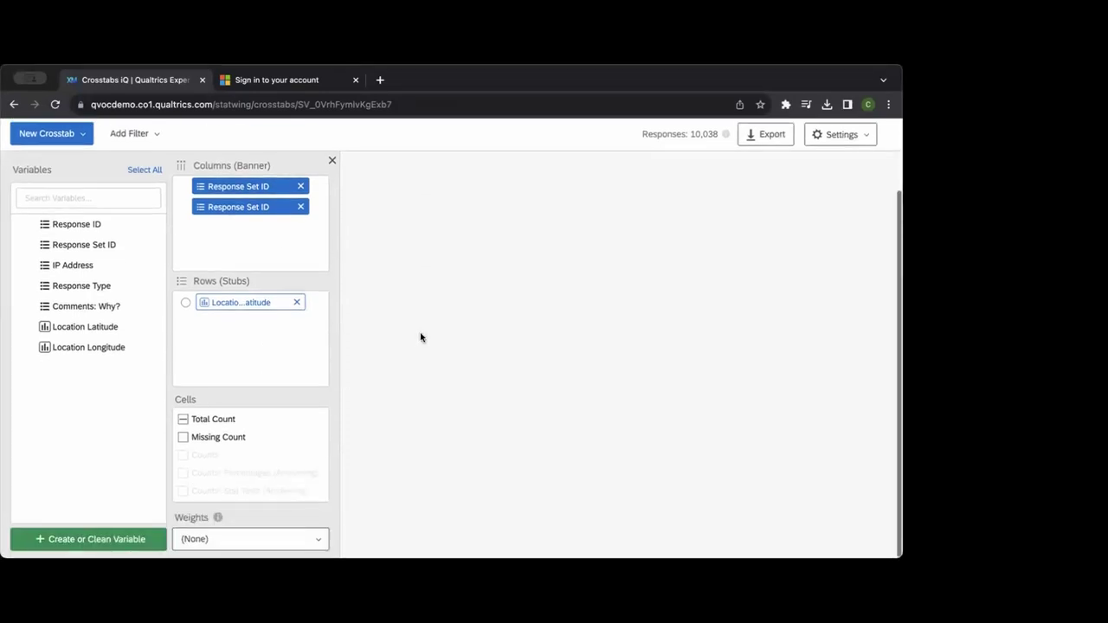
{"action": "scroll", "coordinate": [421, 337], "scroll_direction": "up", "scroll_amount": 3}
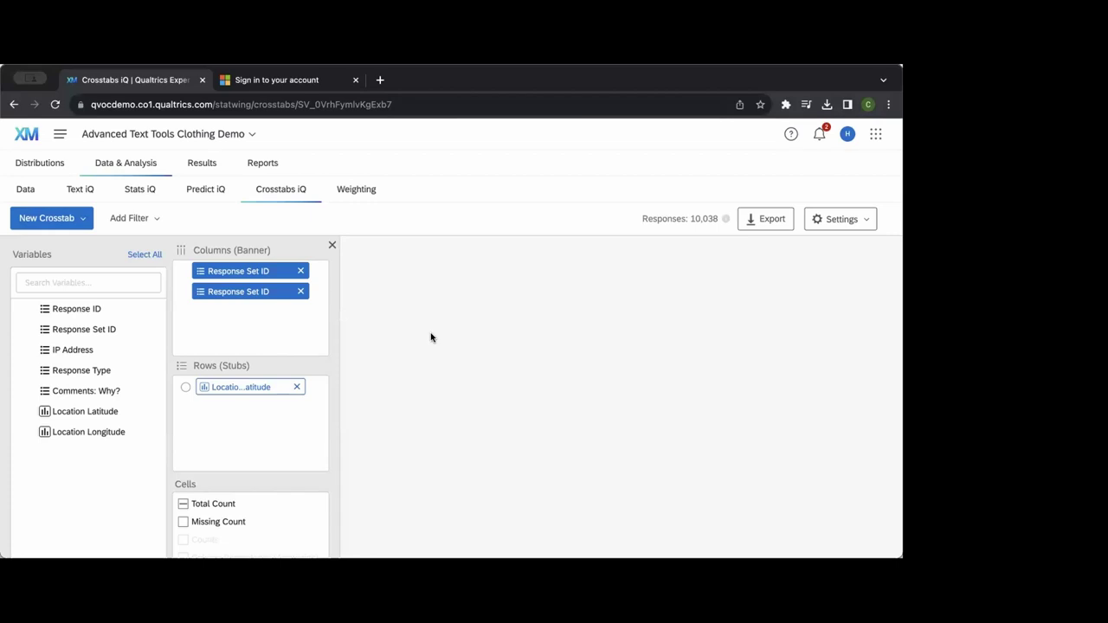
{"action": "scroll", "coordinate": [431, 336], "scroll_direction": "down", "scroll_amount": 1}
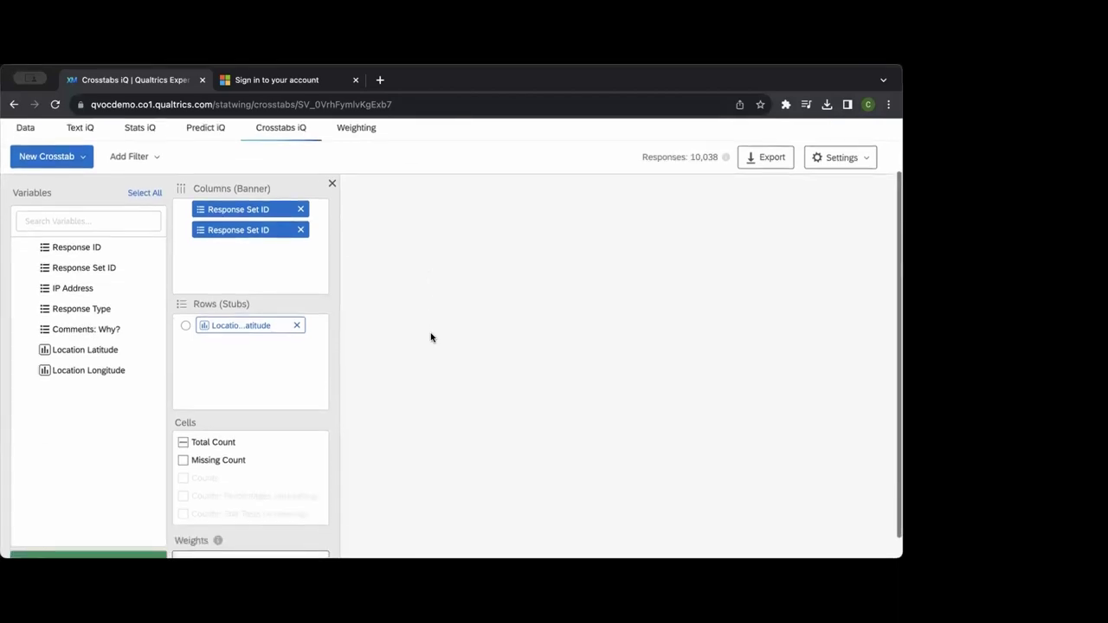
{"action": "scroll", "coordinate": [431, 336], "scroll_direction": "up", "scroll_amount": 1}
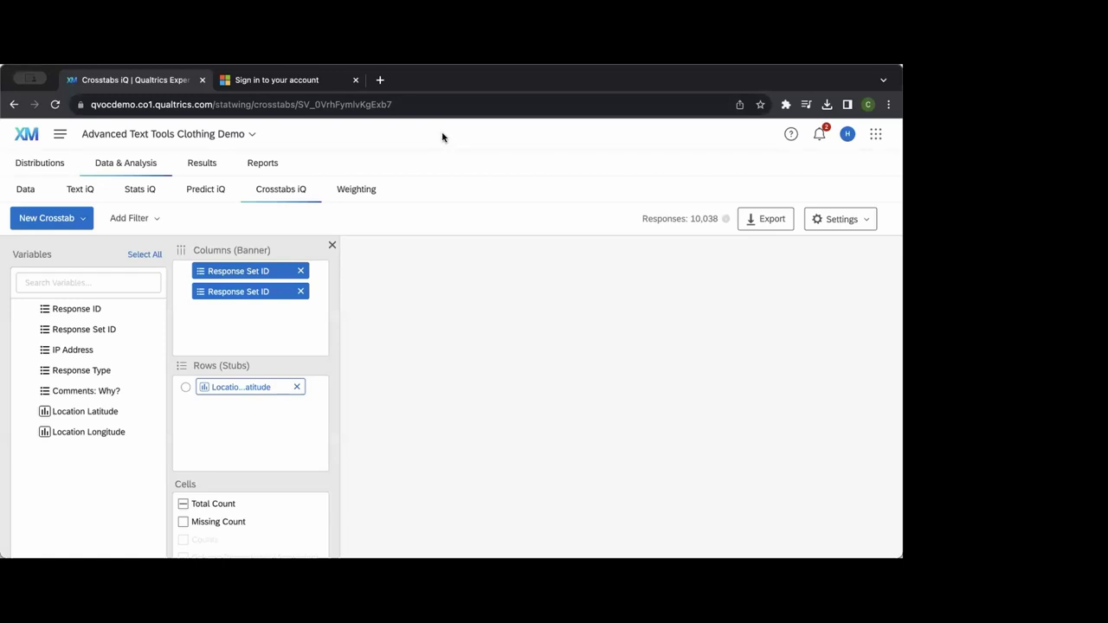
Open the survey's data table, view the setup stages of a new response export automation, and close it without creating one.
{"action": "left_click", "coordinate": [59, 164]}
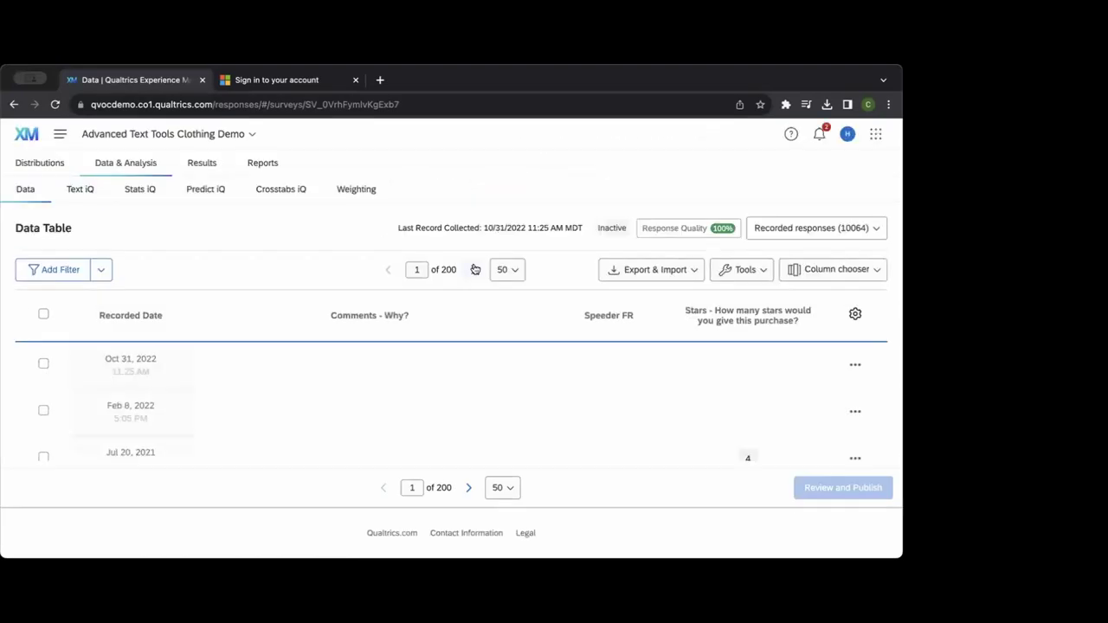
{"action": "left_click", "coordinate": [684, 271]}
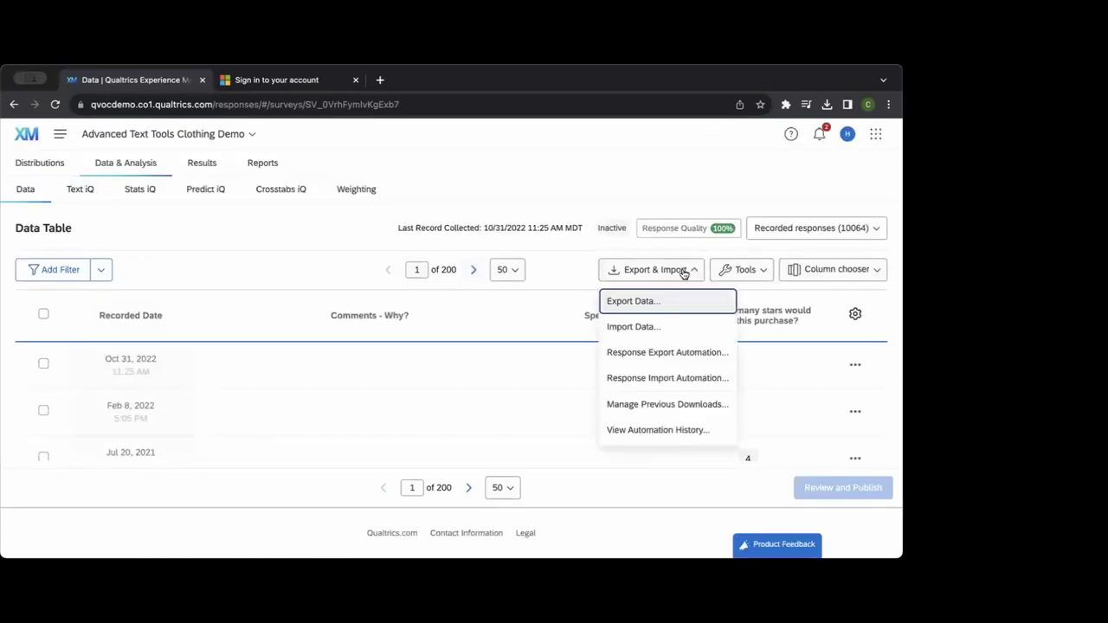
{"action": "scroll", "coordinate": [635, 363], "scroll_direction": "down", "scroll_amount": 1}
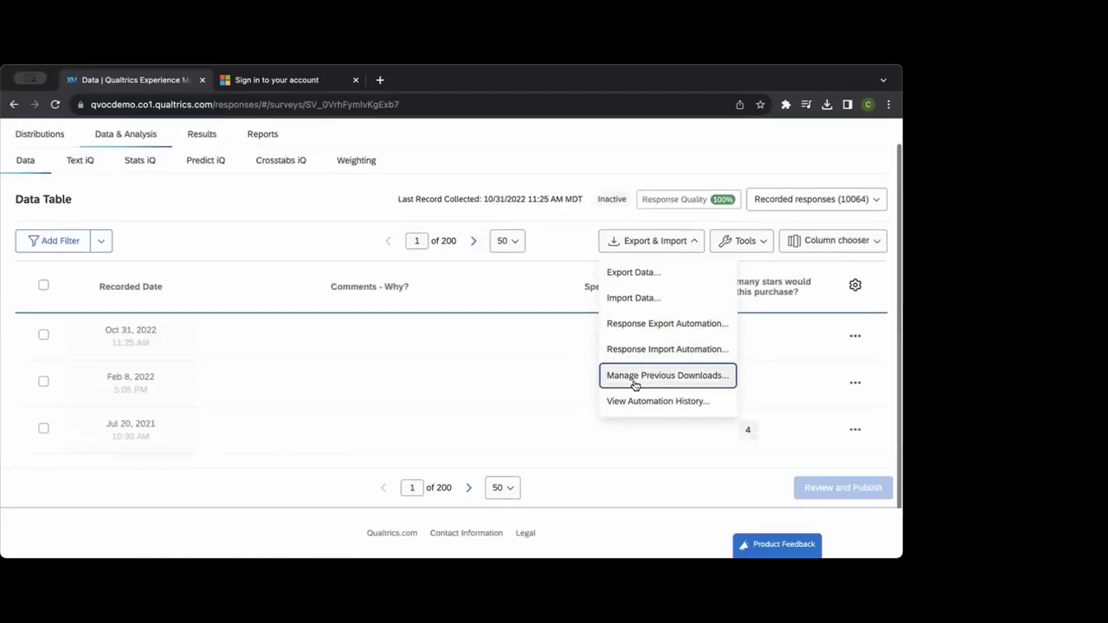
{"action": "left_click", "coordinate": [658, 335]}
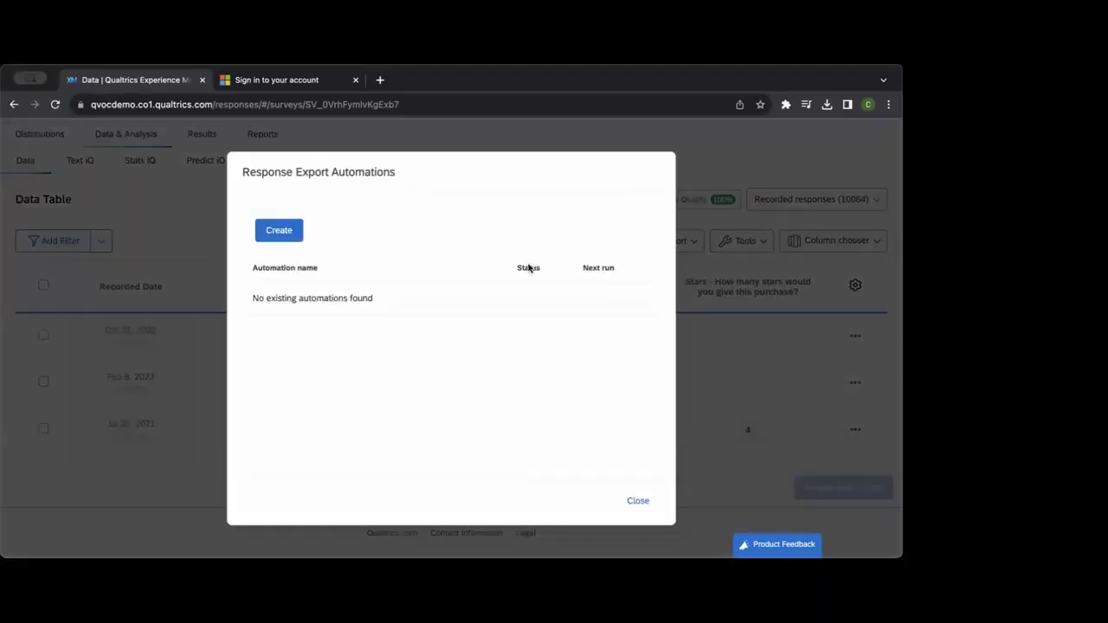
{"action": "left_click", "coordinate": [298, 226]}
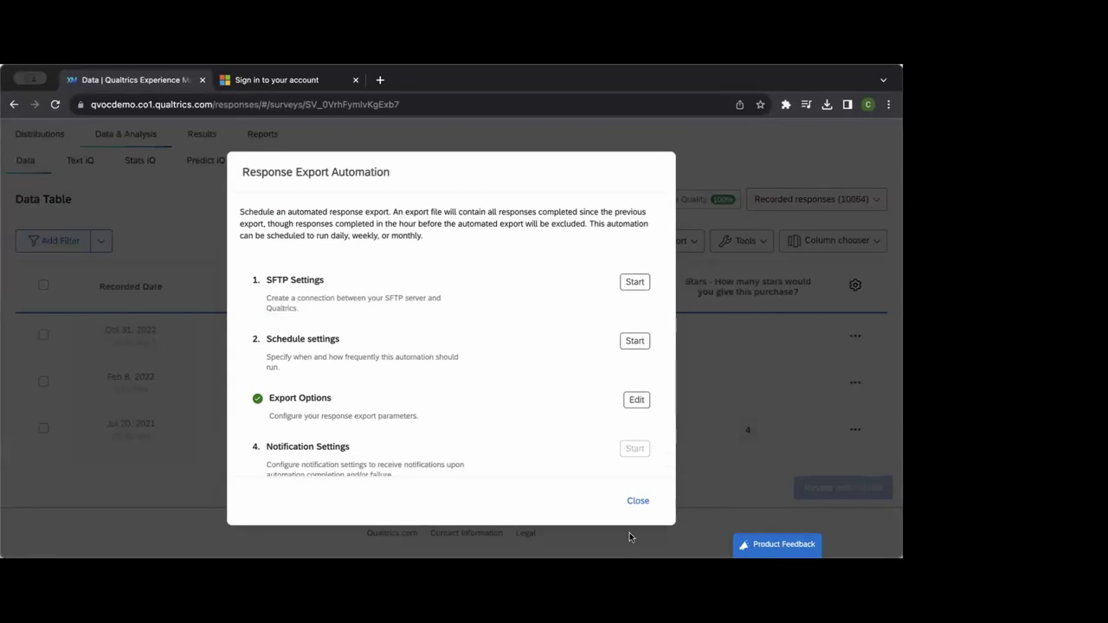
{"action": "left_click", "coordinate": [650, 502]}
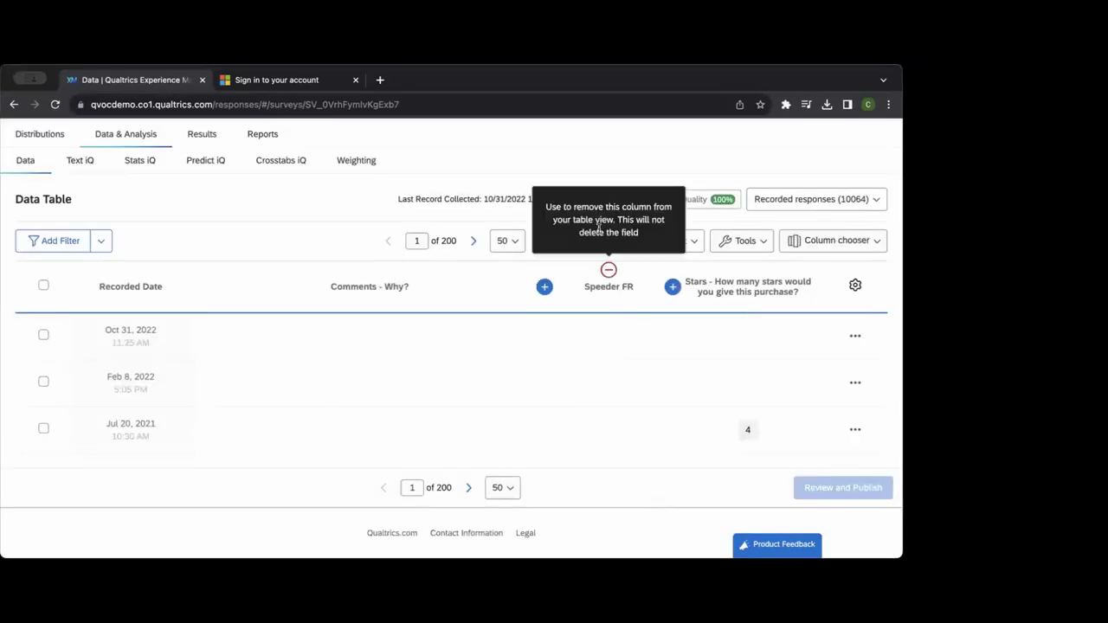
Open the data table's export options to view the available download formats and CSV settings.
{"action": "left_click", "coordinate": [746, 241]}
{"action": "left_click", "coordinate": [671, 242]}
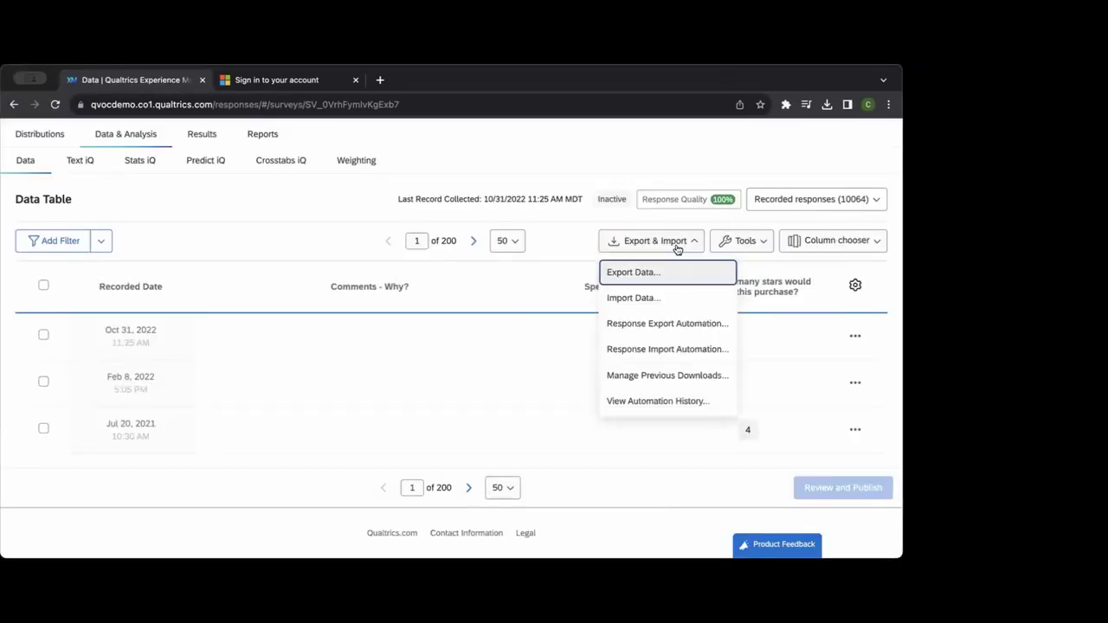
{"action": "left_click", "coordinate": [633, 274]}
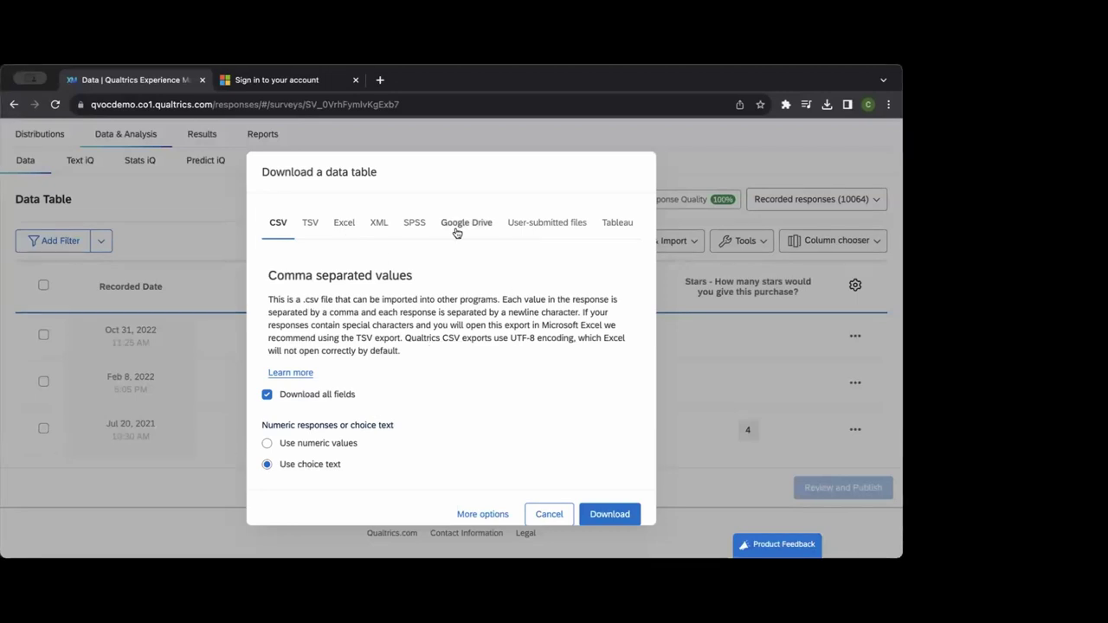
View the Tableau Web Data Connector export option, select its connector URL, and close the download options without exporting.
{"action": "left_click", "coordinate": [615, 227]}
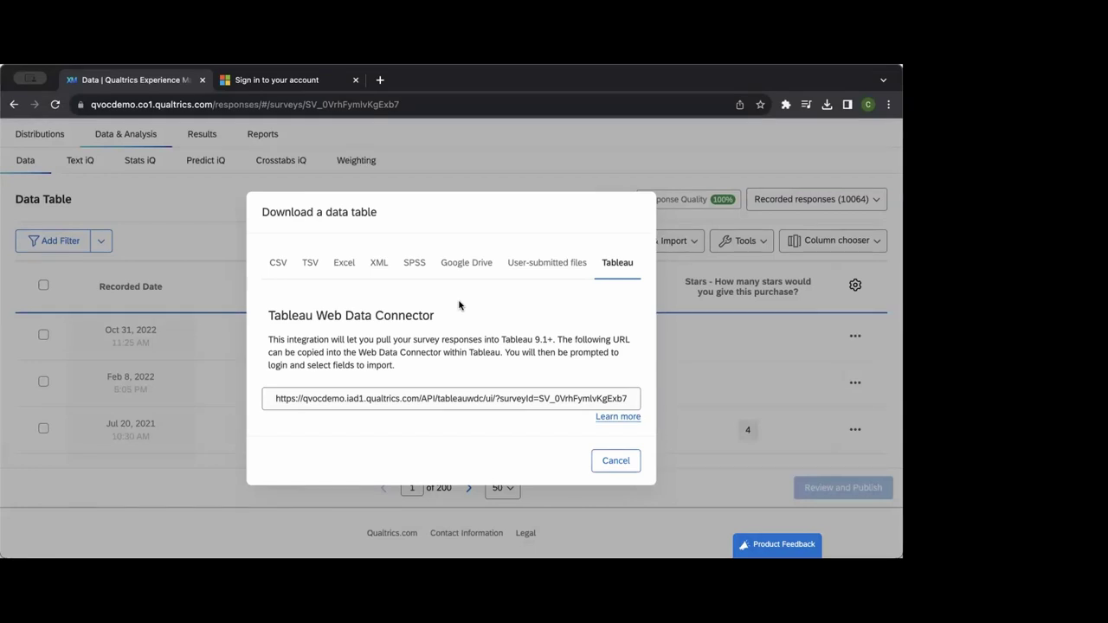
{"action": "left_click", "coordinate": [490, 400]}
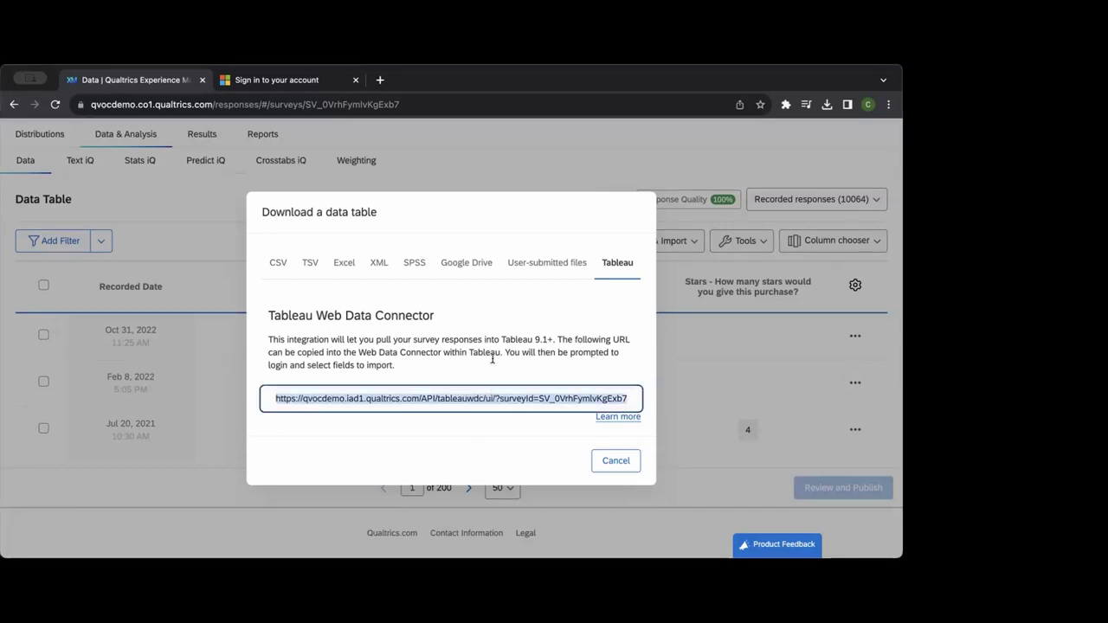
{"action": "left_click", "coordinate": [491, 358]}
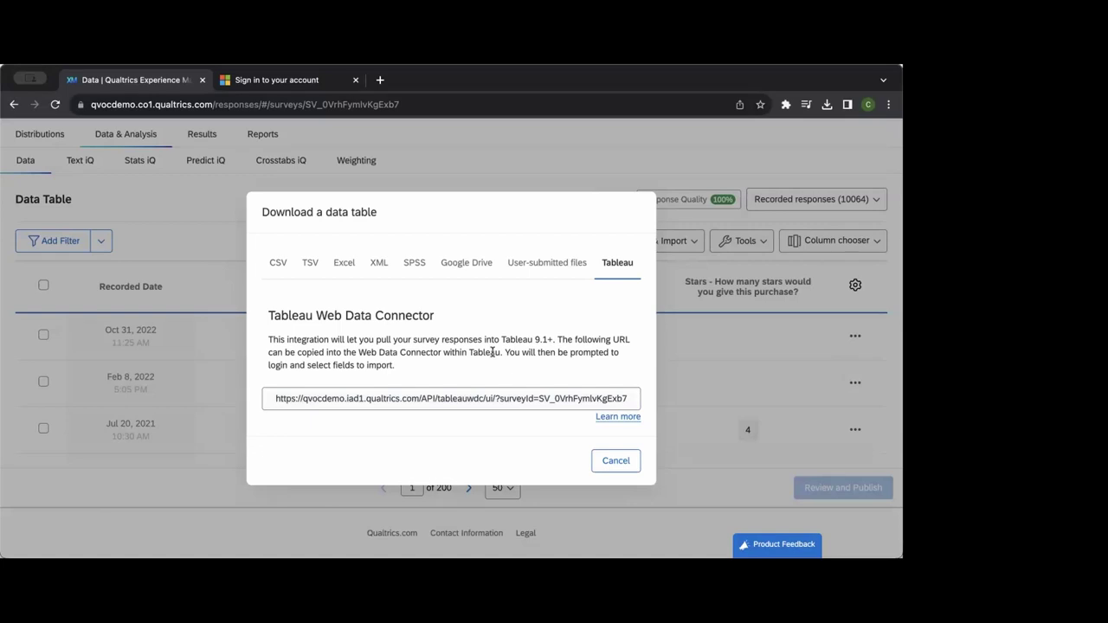
{"action": "left_click", "coordinate": [615, 461]}
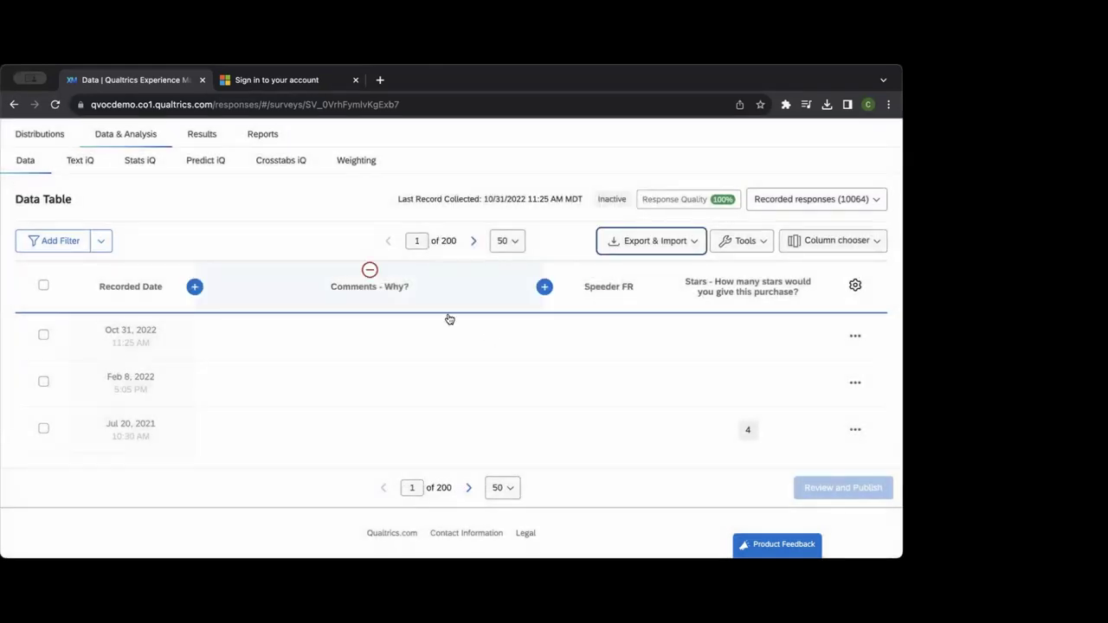
Open the survey's results and look over the chart and statistics tables for the Stars question.
{"action": "scroll", "coordinate": [448, 317], "scroll_direction": "up", "scroll_amount": 1}
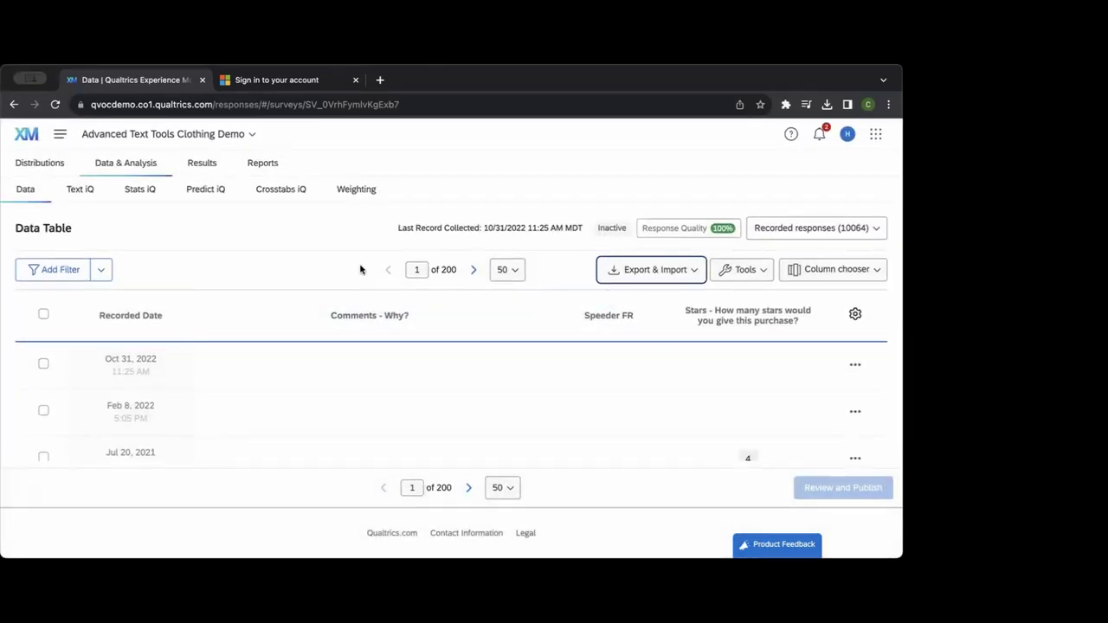
{"action": "left_click", "coordinate": [191, 166]}
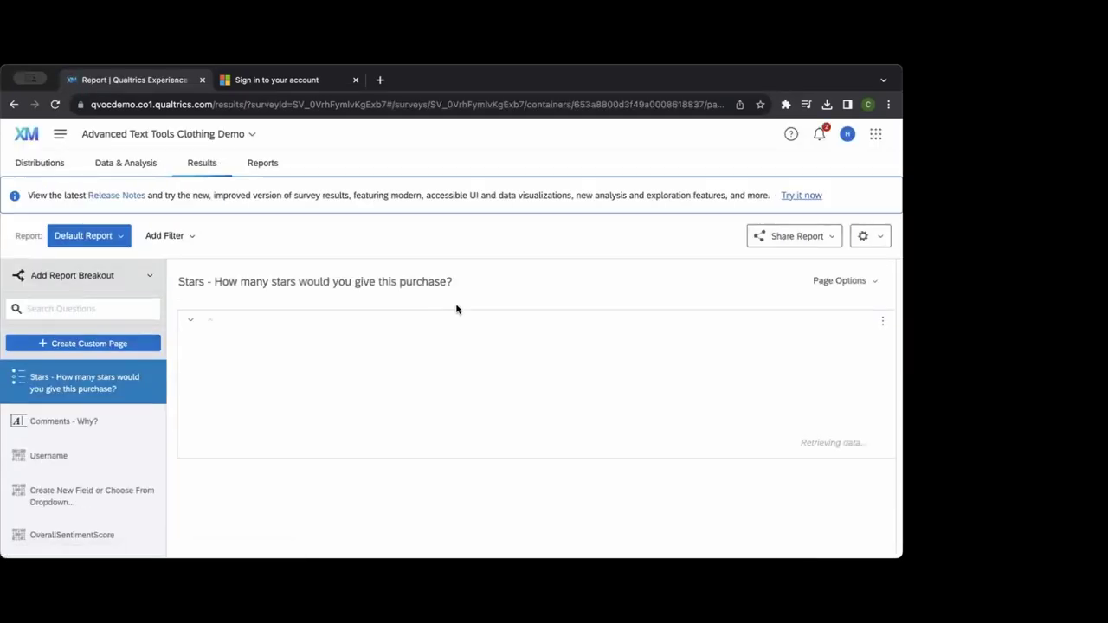
{"action": "scroll", "coordinate": [462, 290], "scroll_direction": "down", "scroll_amount": 1}
{"action": "scroll", "coordinate": [462, 289], "scroll_direction": "up", "scroll_amount": 1}
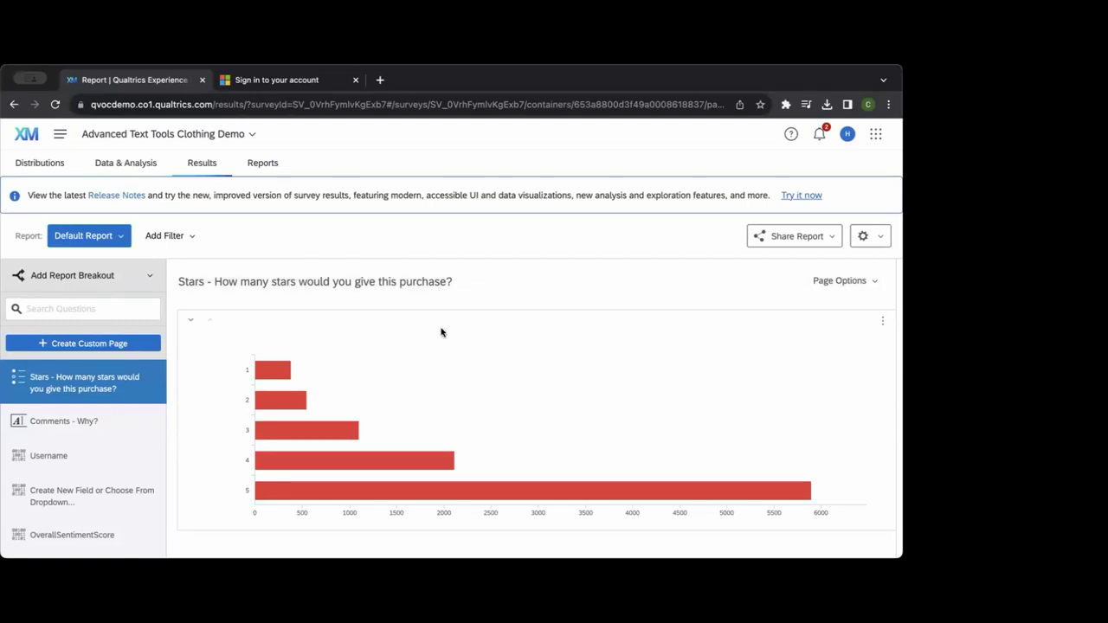
{"action": "scroll", "coordinate": [439, 333], "scroll_direction": "down", "scroll_amount": 2}
{"action": "scroll", "coordinate": [440, 334], "scroll_direction": "down", "scroll_amount": 4}
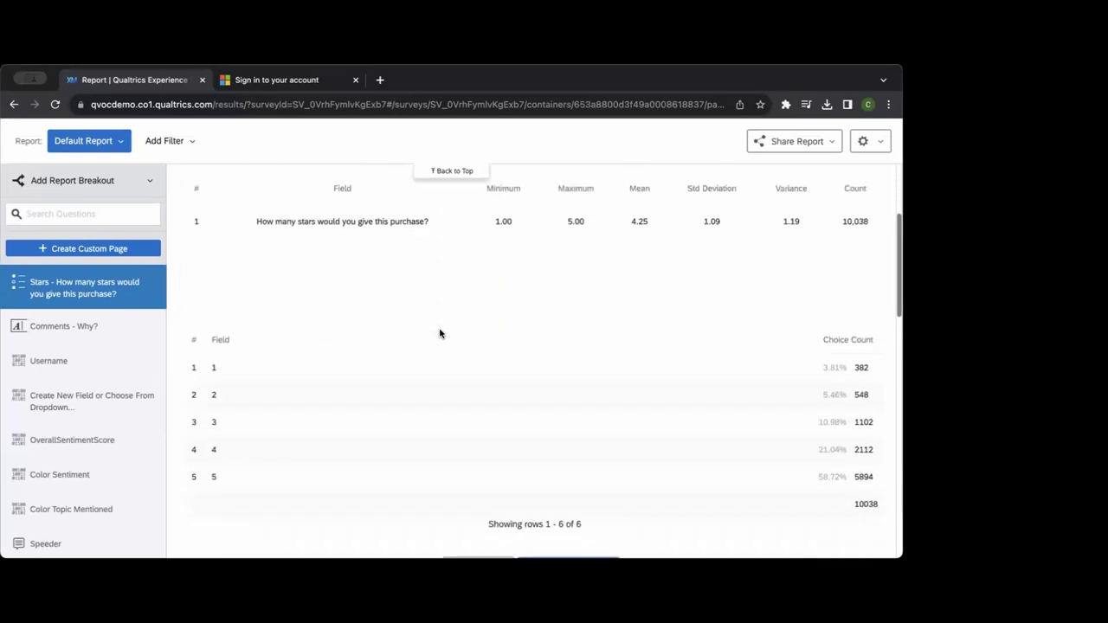
{"action": "scroll", "coordinate": [440, 333], "scroll_direction": "up", "scroll_amount": 10}
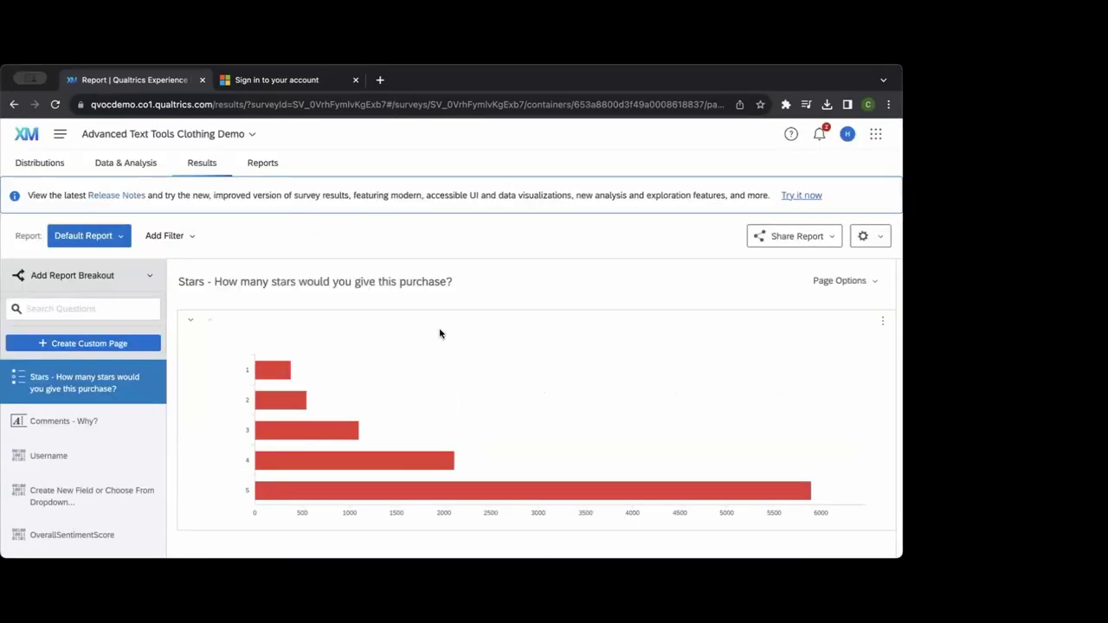
Change the Stars question's bar chart to a pie chart, reduce its inner radius, and look over the remaining chart settings.
{"action": "left_click", "coordinate": [475, 330]}
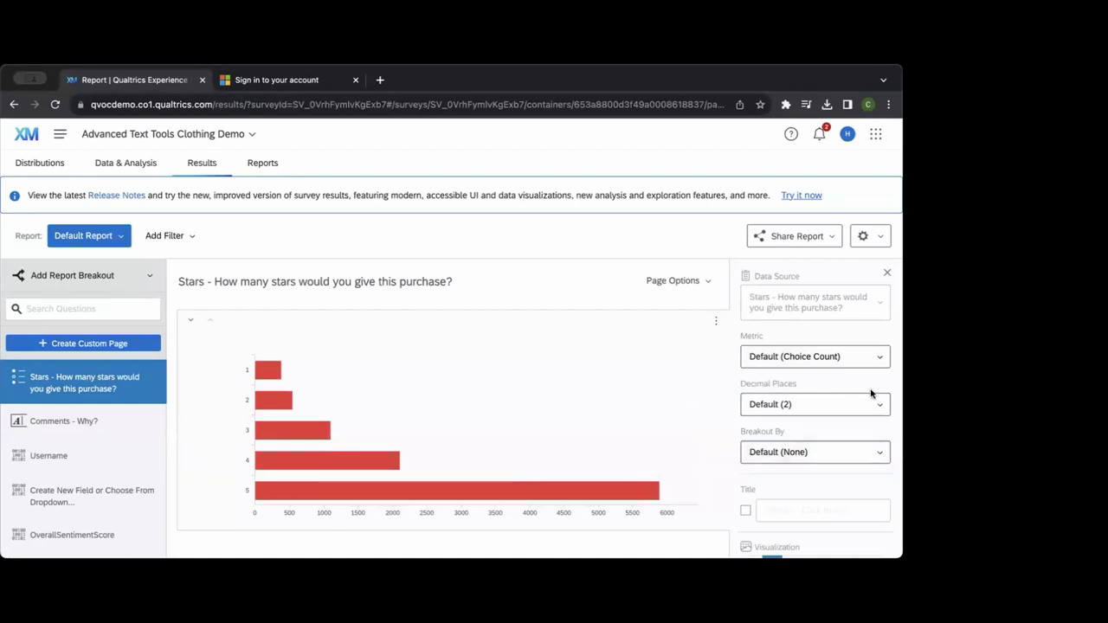
{"action": "scroll", "coordinate": [893, 380], "scroll_direction": "down", "scroll_amount": 1}
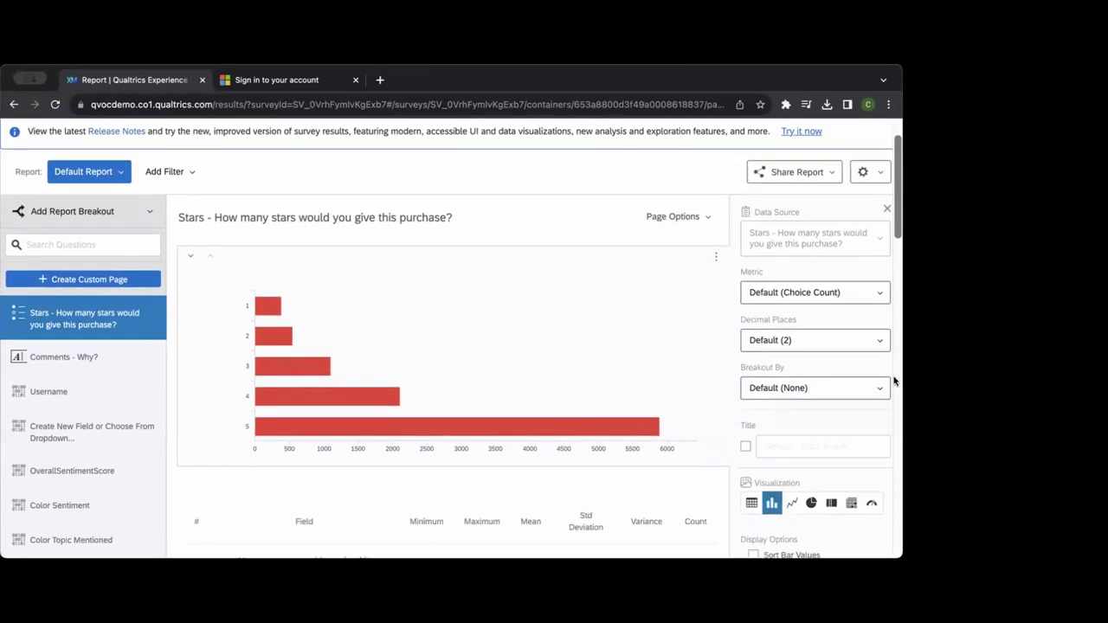
{"action": "scroll", "coordinate": [895, 381], "scroll_direction": "down", "scroll_amount": 1}
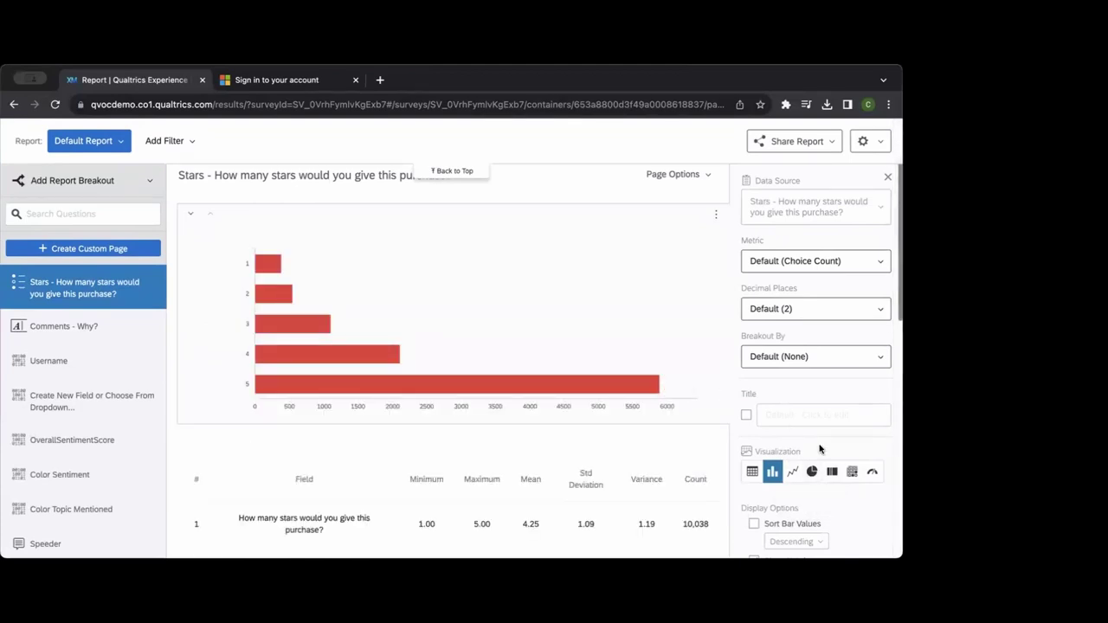
{"action": "left_click", "coordinate": [812, 471]}
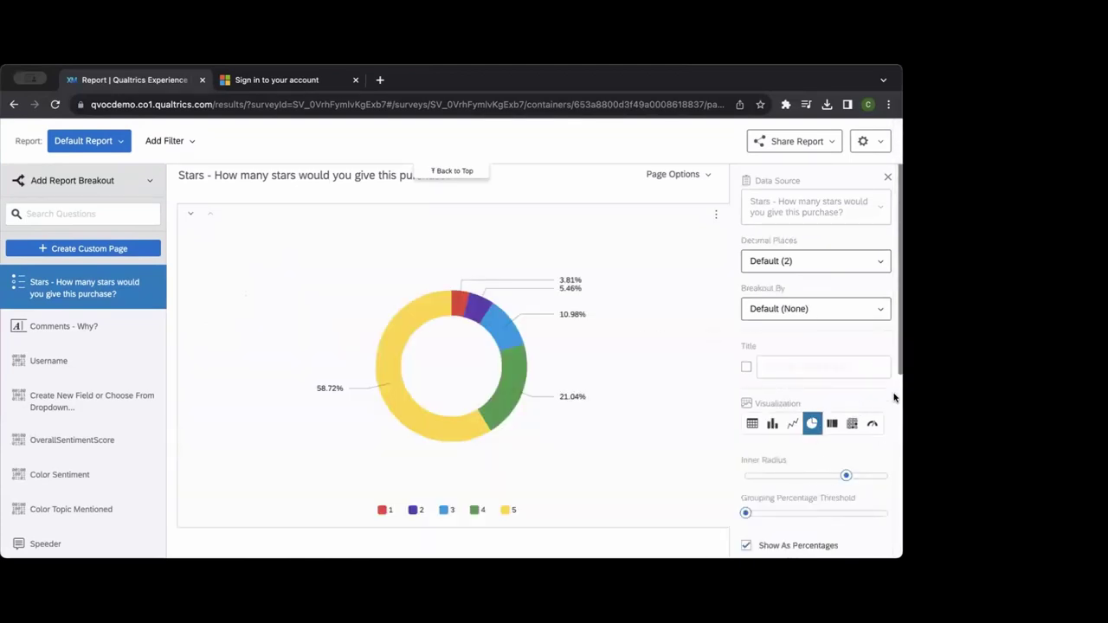
{"action": "scroll", "coordinate": [849, 494], "scroll_direction": "down", "scroll_amount": 2}
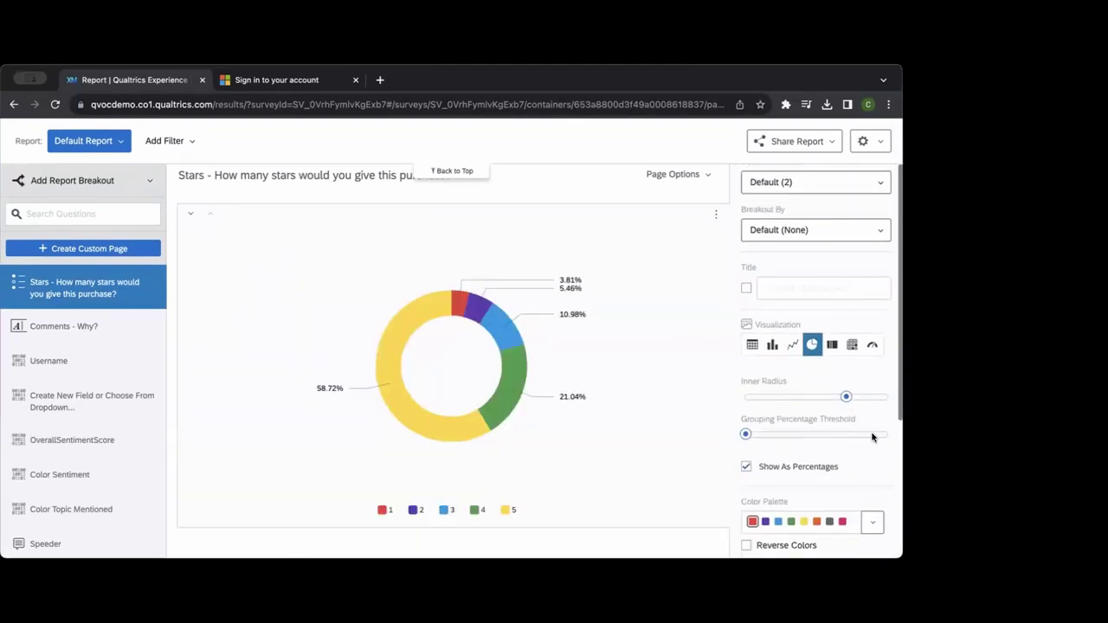
{"action": "mouse_move", "coordinate": [846, 396]}
{"action": "left_mouse_down"}
{"action": "mouse_move", "coordinate": [797, 396]}
{"action": "mouse_move", "coordinate": [879, 400]}
{"action": "mouse_move", "coordinate": [829, 398]}
{"action": "left_mouse_up"}
{"action": "scroll", "coordinate": [865, 438], "scroll_direction": "down", "scroll_amount": 5}
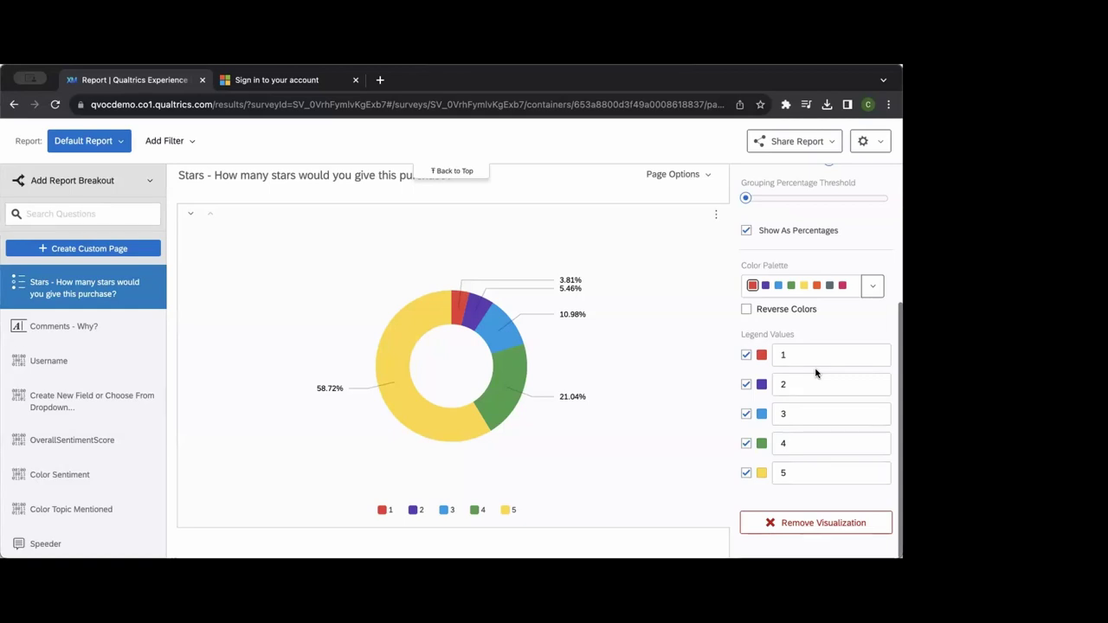
{"action": "scroll", "coordinate": [816, 371], "scroll_direction": "up", "scroll_amount": 5}
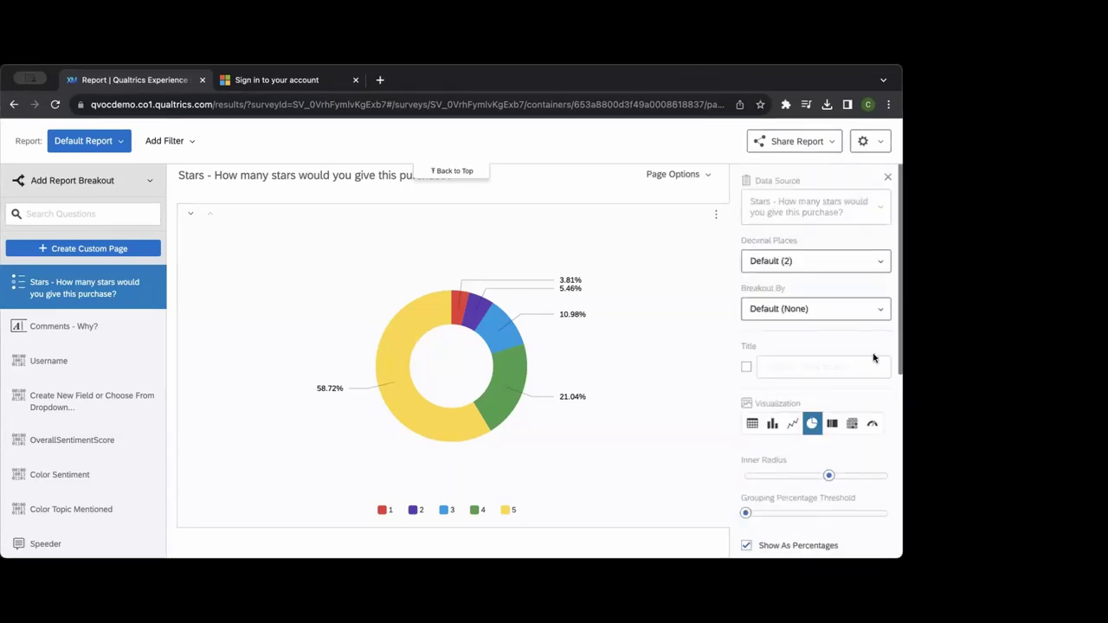
{"action": "left_click", "coordinate": [844, 261]}
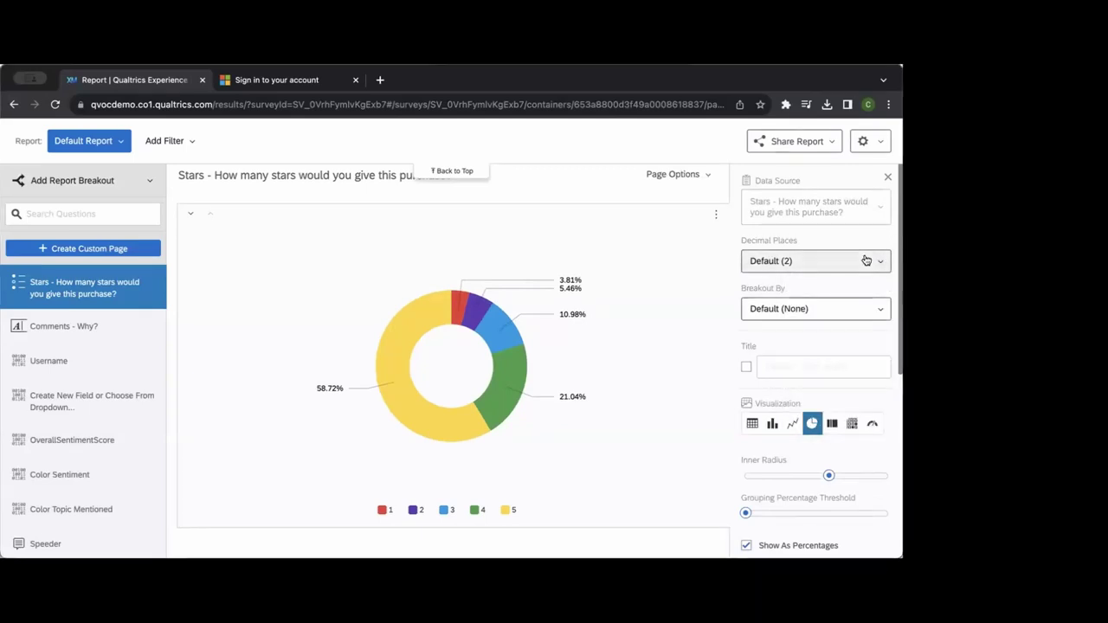
{"action": "scroll", "coordinate": [853, 274], "scroll_direction": "down", "scroll_amount": 4}
{"action": "scroll", "coordinate": [853, 281], "scroll_direction": "up", "scroll_amount": 4}
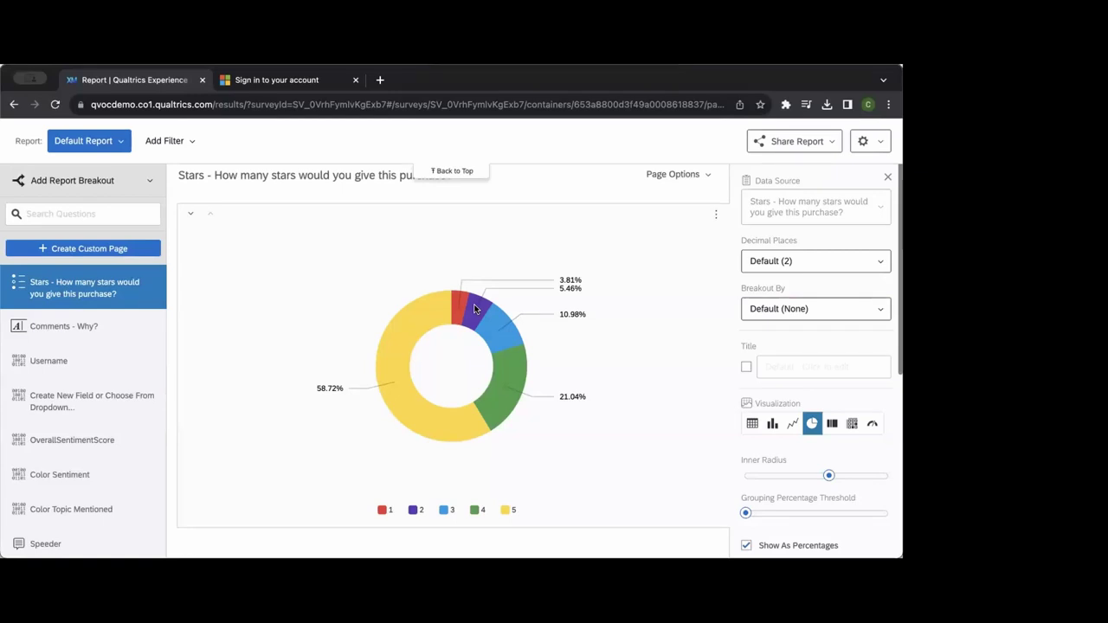
View the filter choices for the Default Report, including Saved Filters and Survey Metadata, without adding a filter.
{"action": "scroll", "coordinate": [473, 309], "scroll_direction": "up", "scroll_amount": 2}
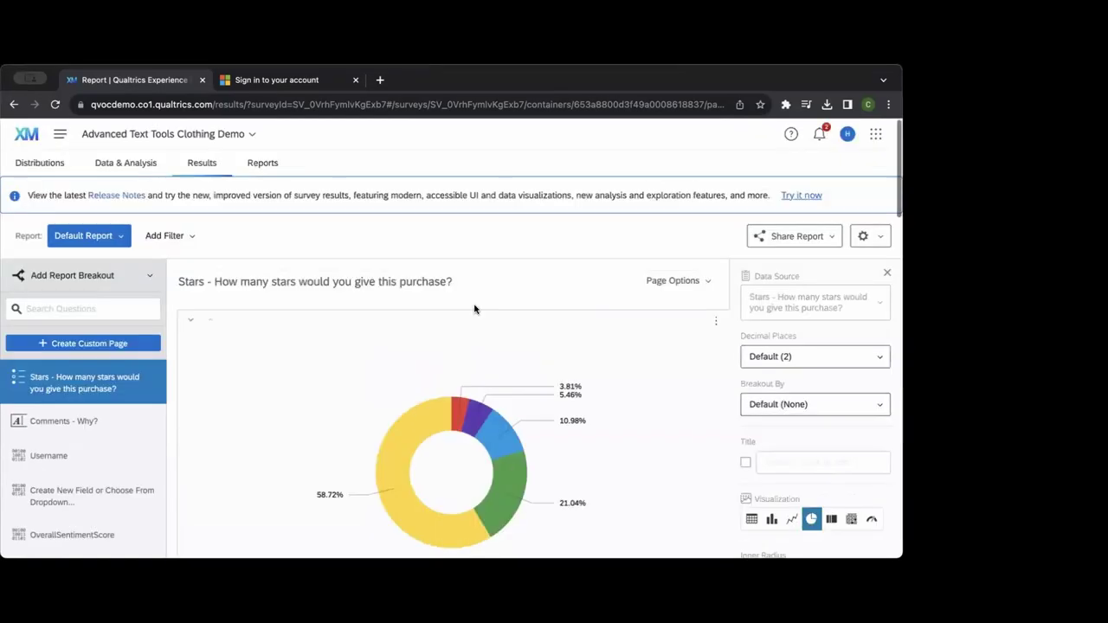
{"action": "left_click", "coordinate": [173, 234]}
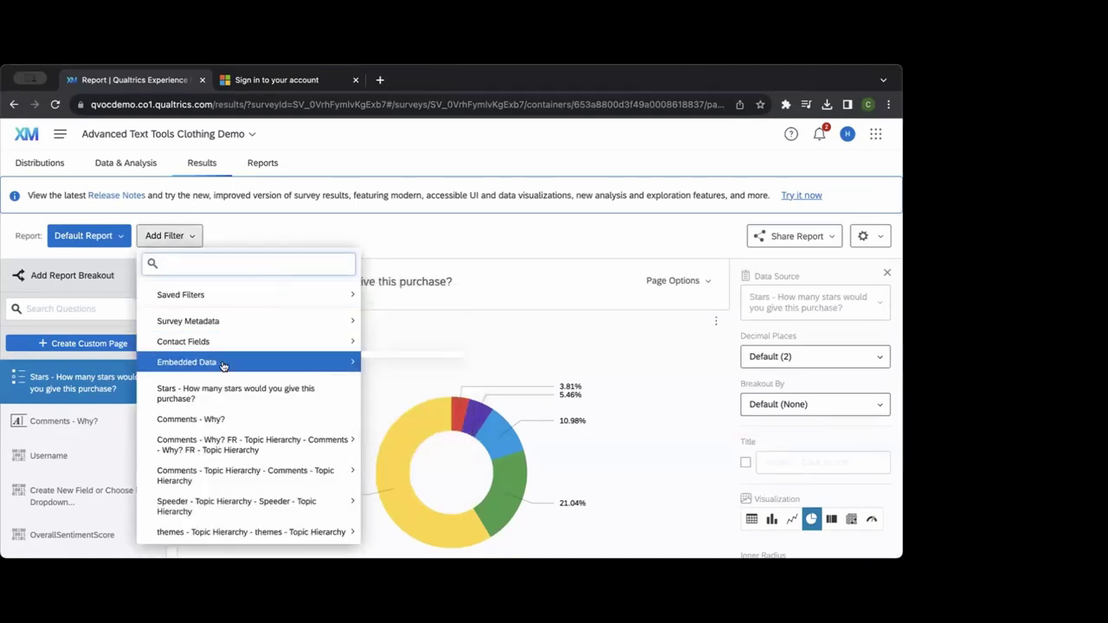
{"action": "mouse_move", "coordinate": [223, 366]}
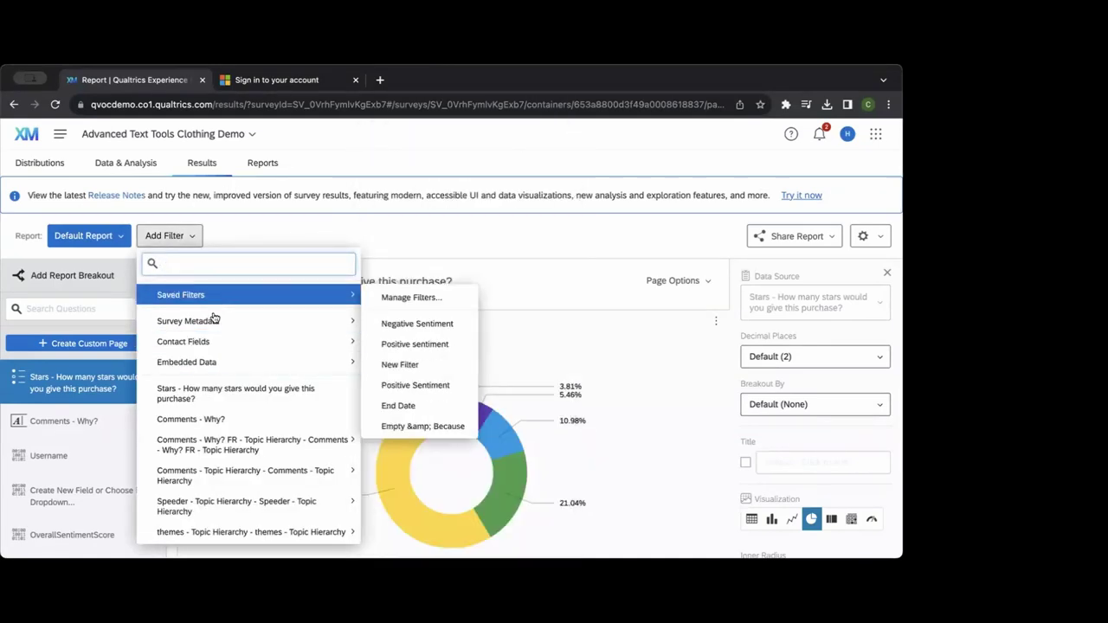
{"action": "mouse_move", "coordinate": [213, 321]}
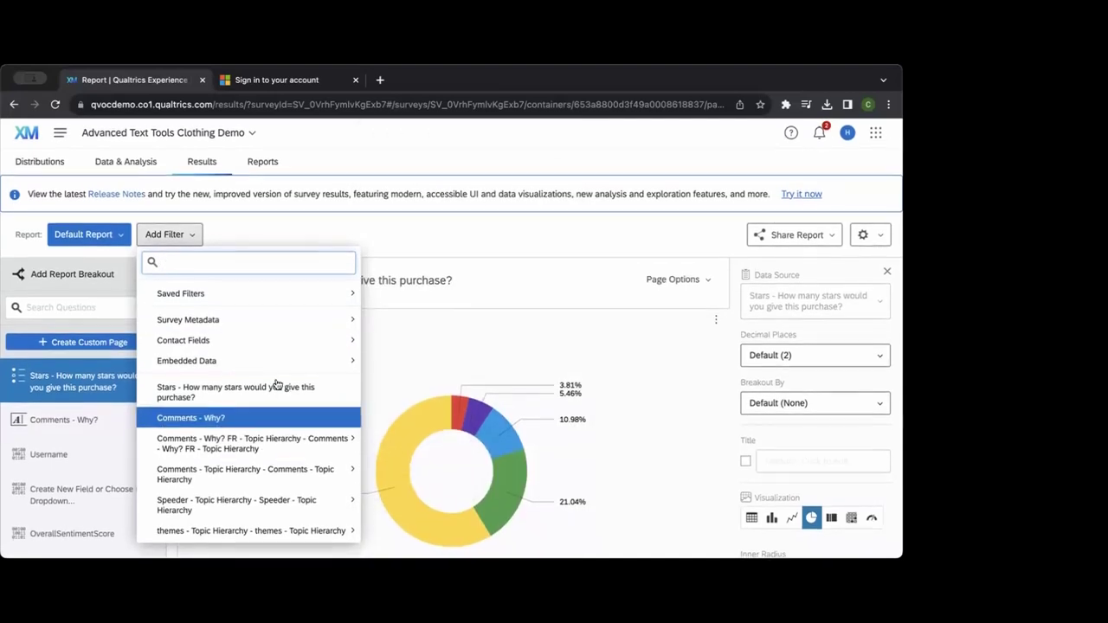
{"action": "left_click", "coordinate": [449, 159]}
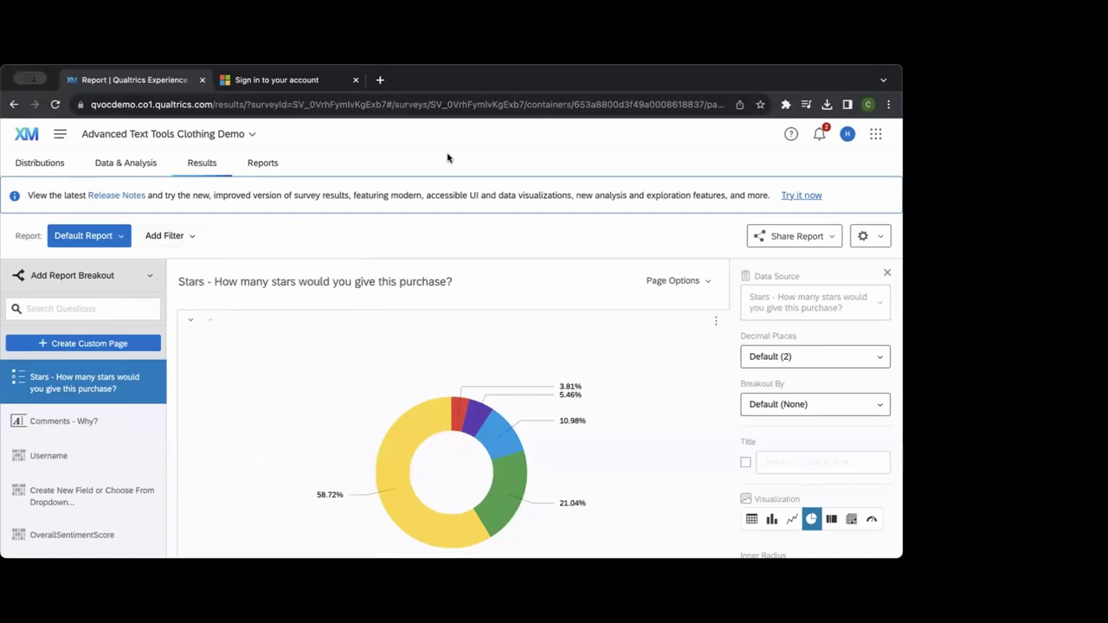
Make the Default Report of the survey results publicly available by link, without access code protection.
{"action": "left_click", "coordinate": [282, 171]}
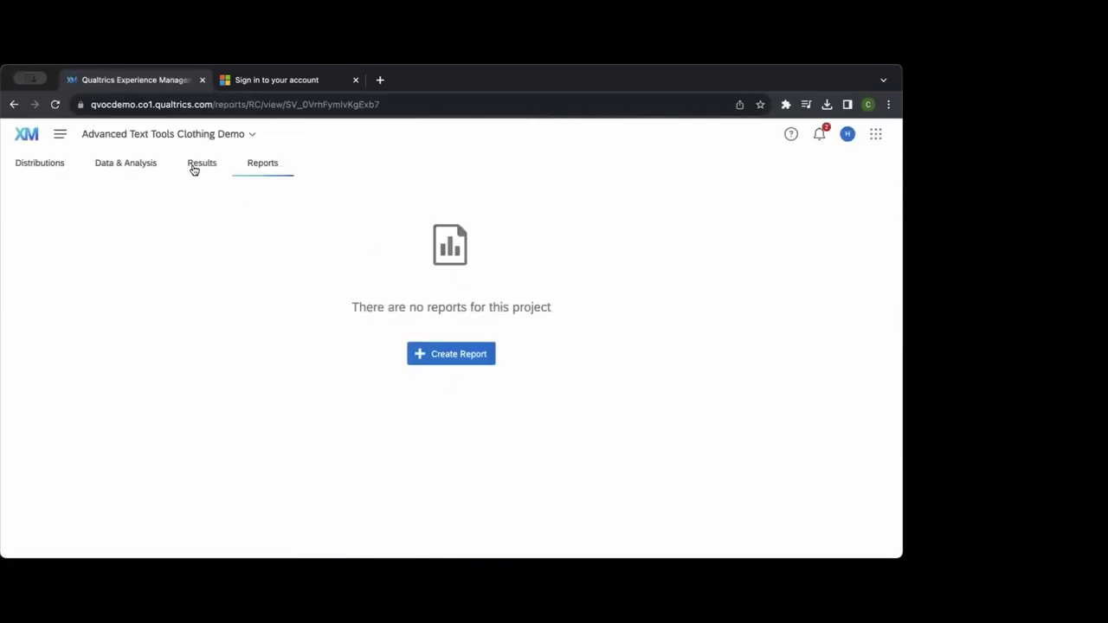
{"action": "left_click", "coordinate": [195, 166]}
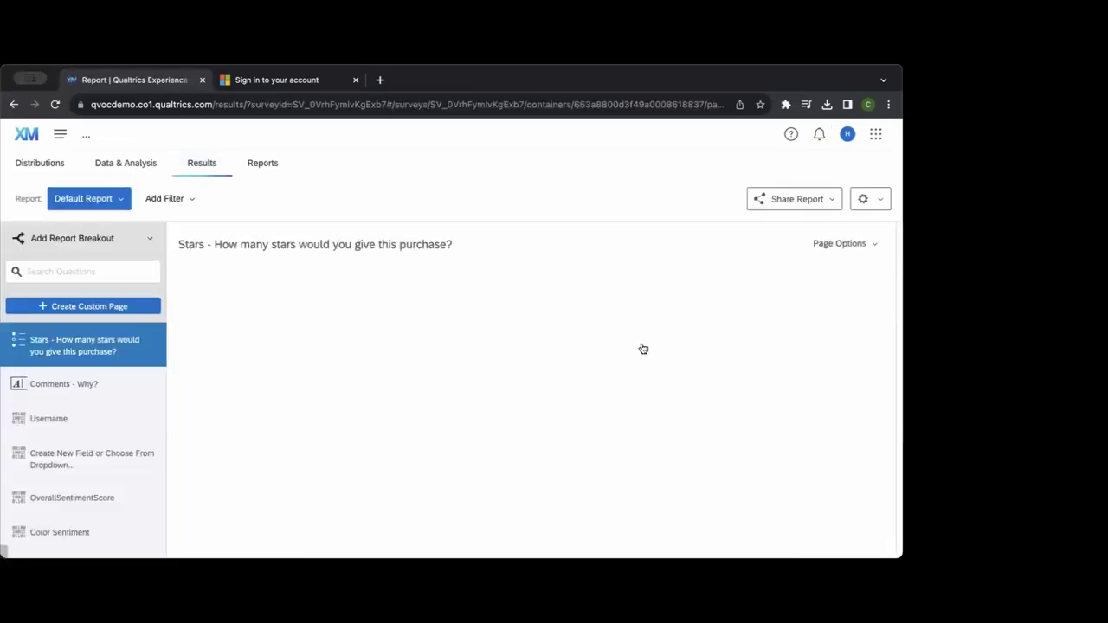
{"action": "left_click", "coordinate": [835, 237]}
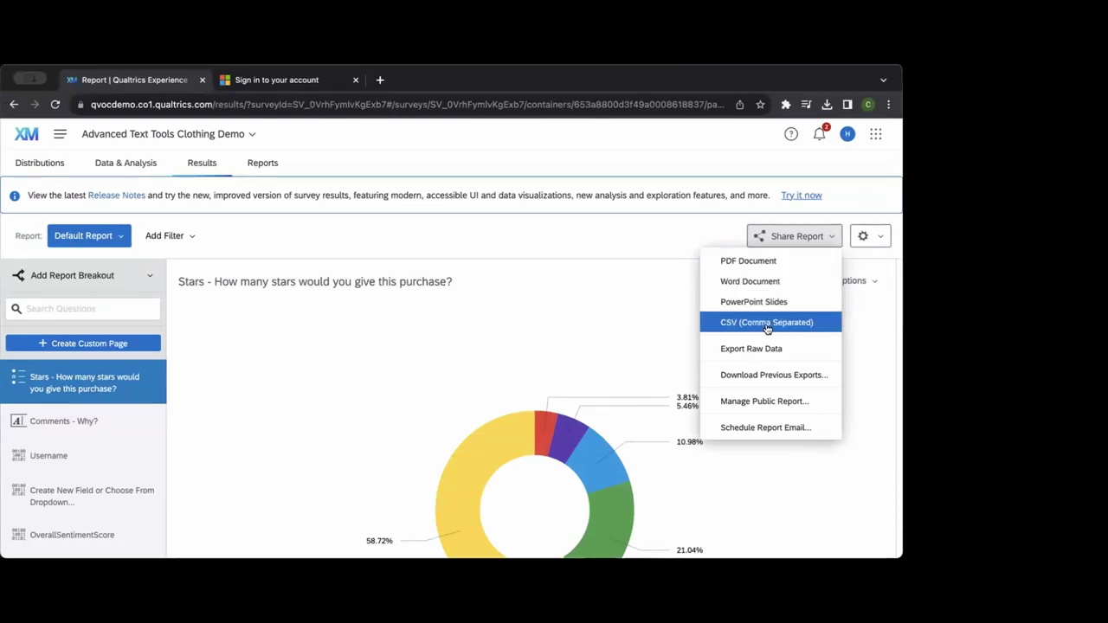
{"action": "left_click", "coordinate": [754, 404]}
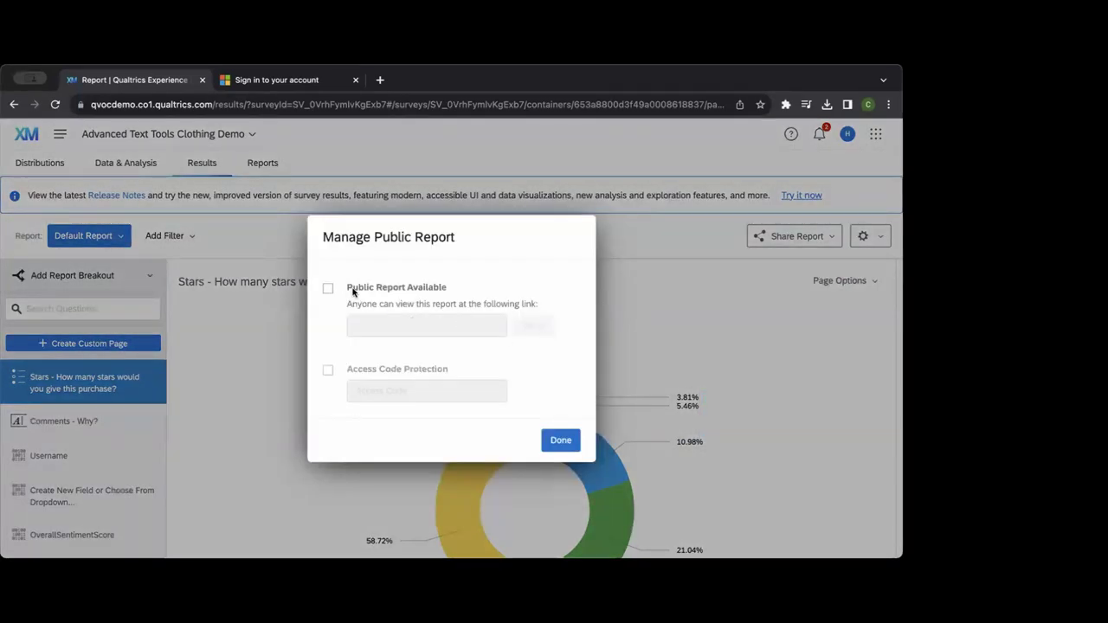
{"action": "left_click", "coordinate": [328, 288]}
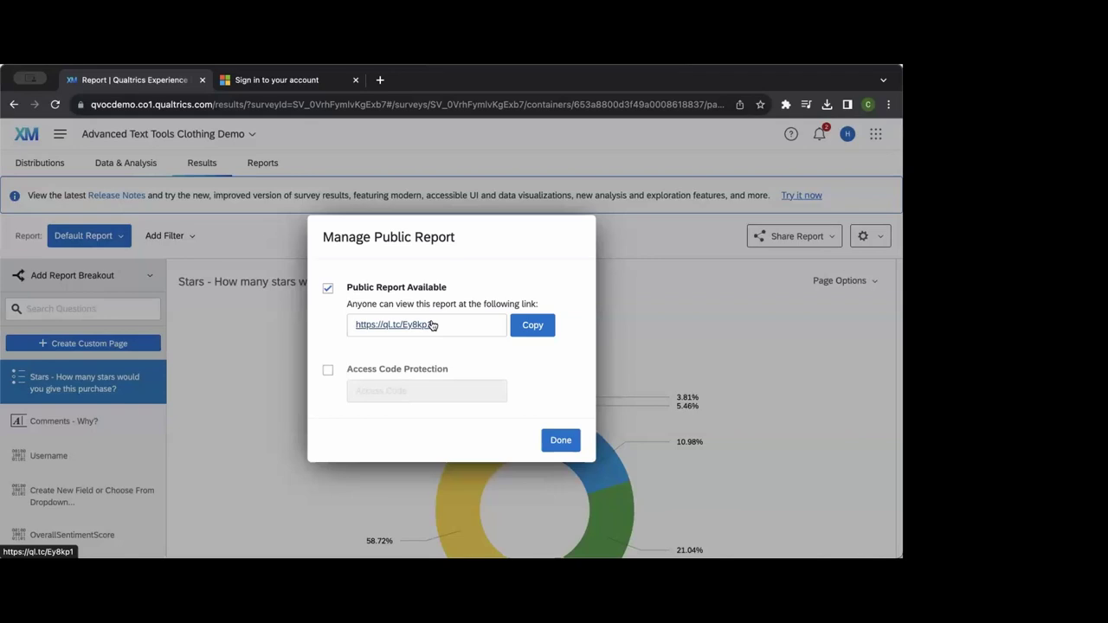
{"action": "left_click", "coordinate": [561, 440]}
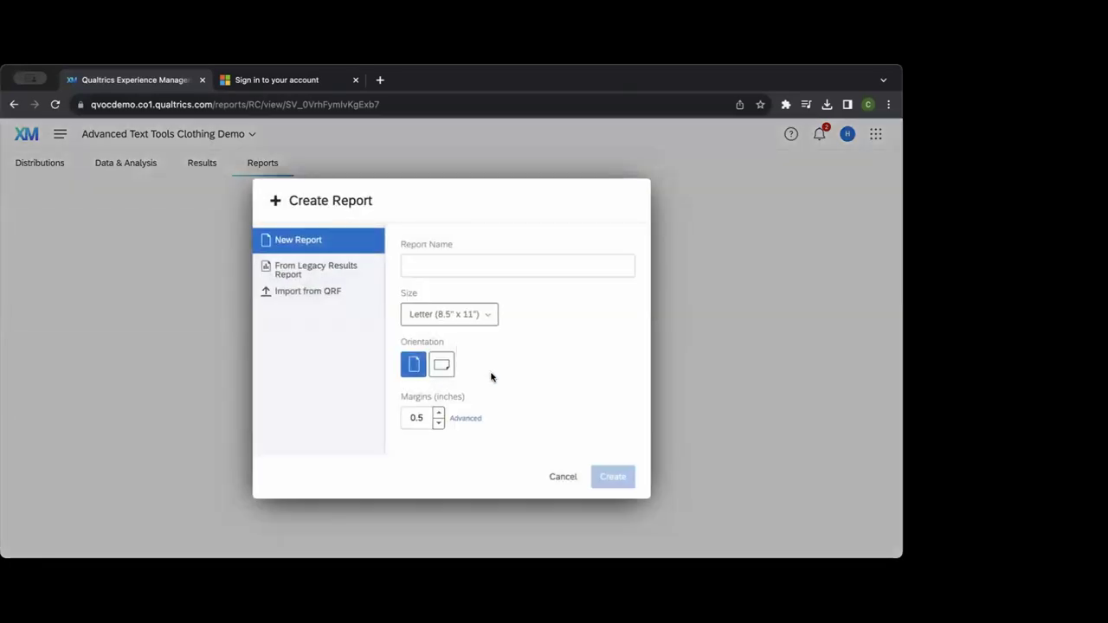
Create a new report named Test in Letter (8.5" x 11") size with portrait orientation and 0.5-inch margins.
{"action": "left_click", "coordinate": [480, 262]}
{"action": "type", "text": "Test"}
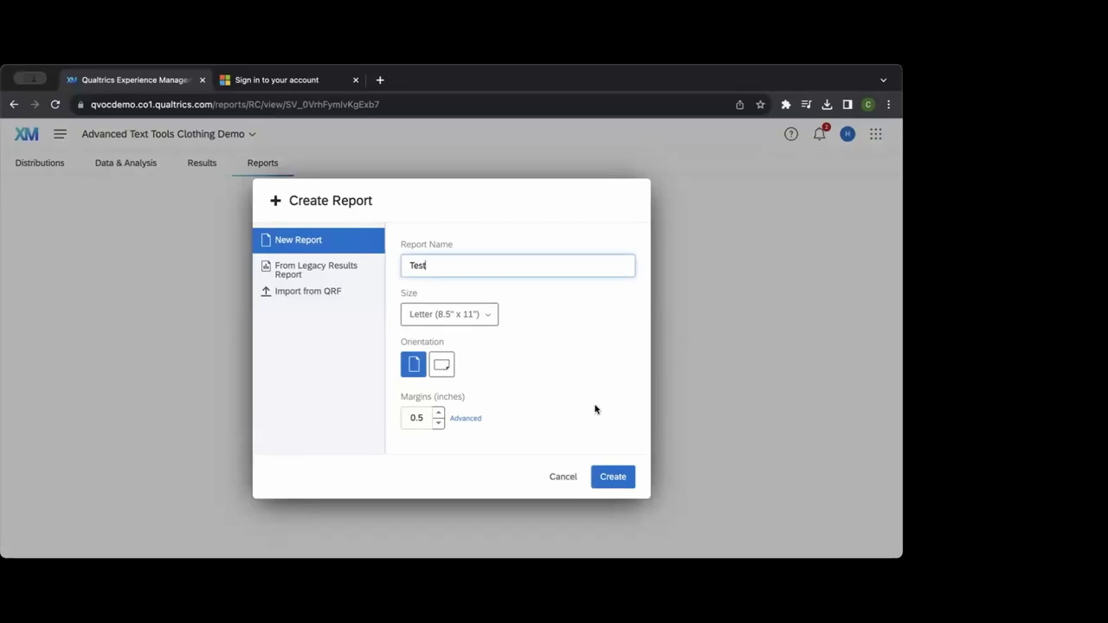
{"action": "left_click", "coordinate": [612, 477]}
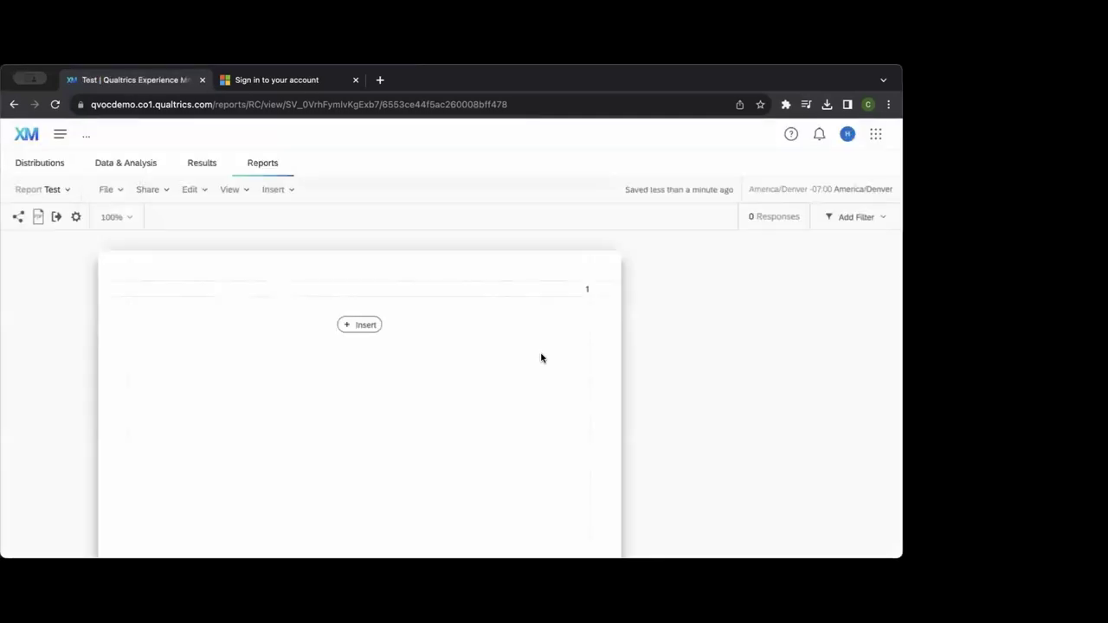
Insert the question "Stars - How many stars would you give this purchase?" into the report's blank page.
{"action": "left_click", "coordinate": [358, 326]}
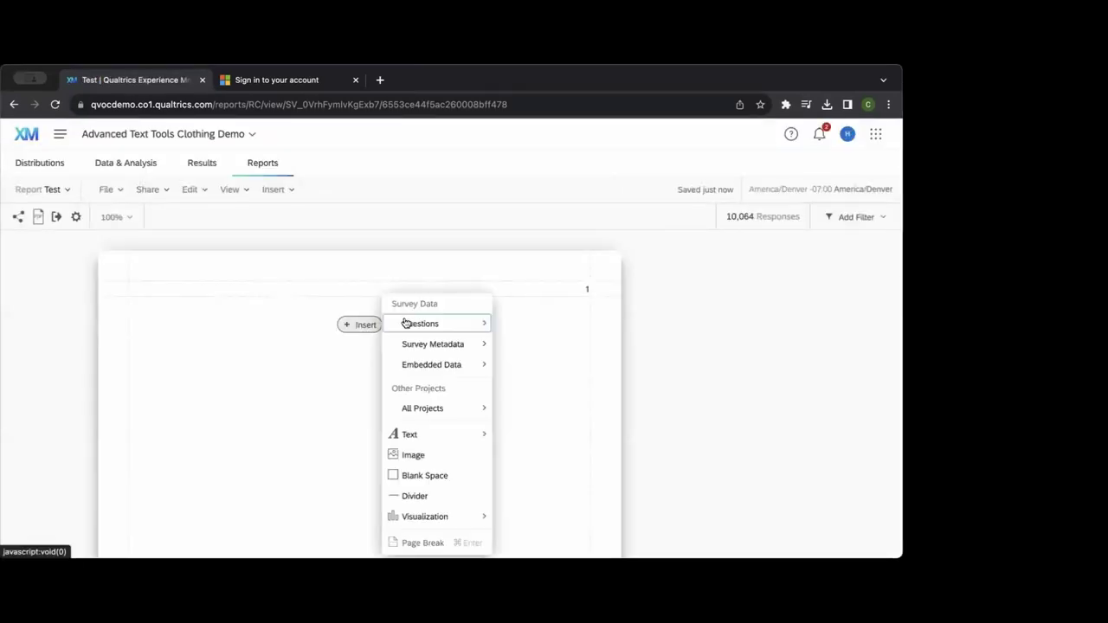
{"action": "mouse_move", "coordinate": [406, 324]}
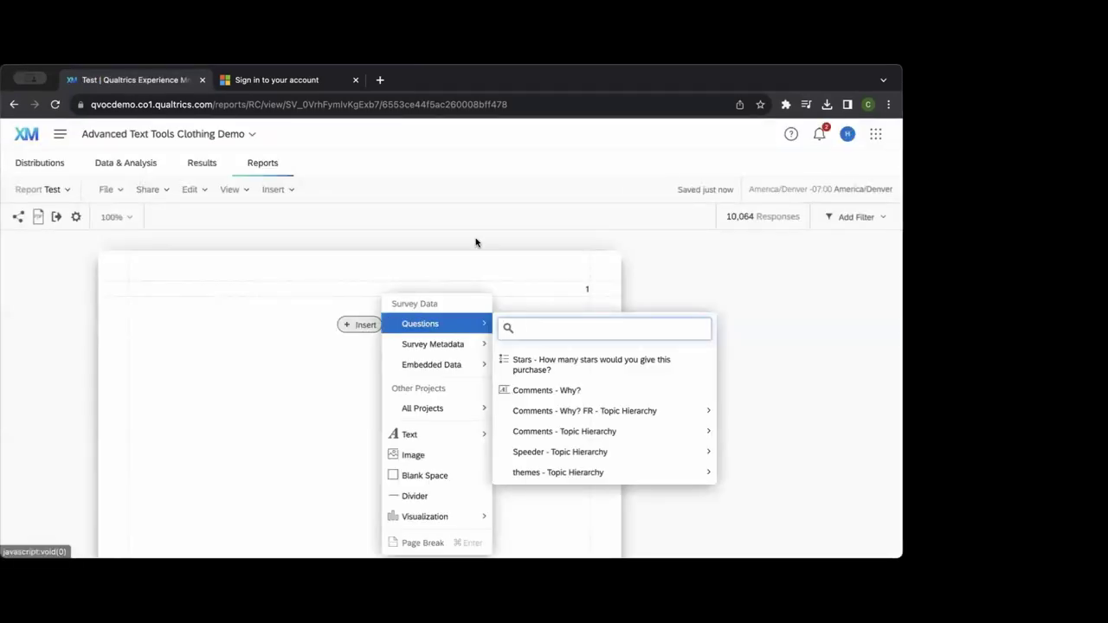
{"action": "scroll", "coordinate": [445, 226], "scroll_direction": "down", "scroll_amount": 1}
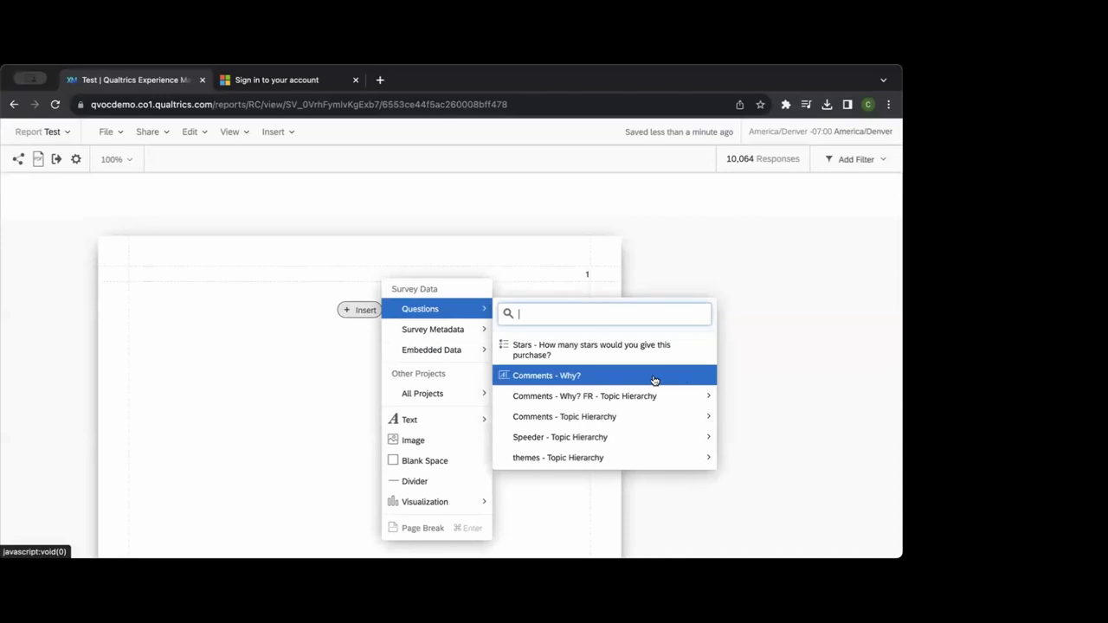
{"action": "left_click", "coordinate": [650, 354]}
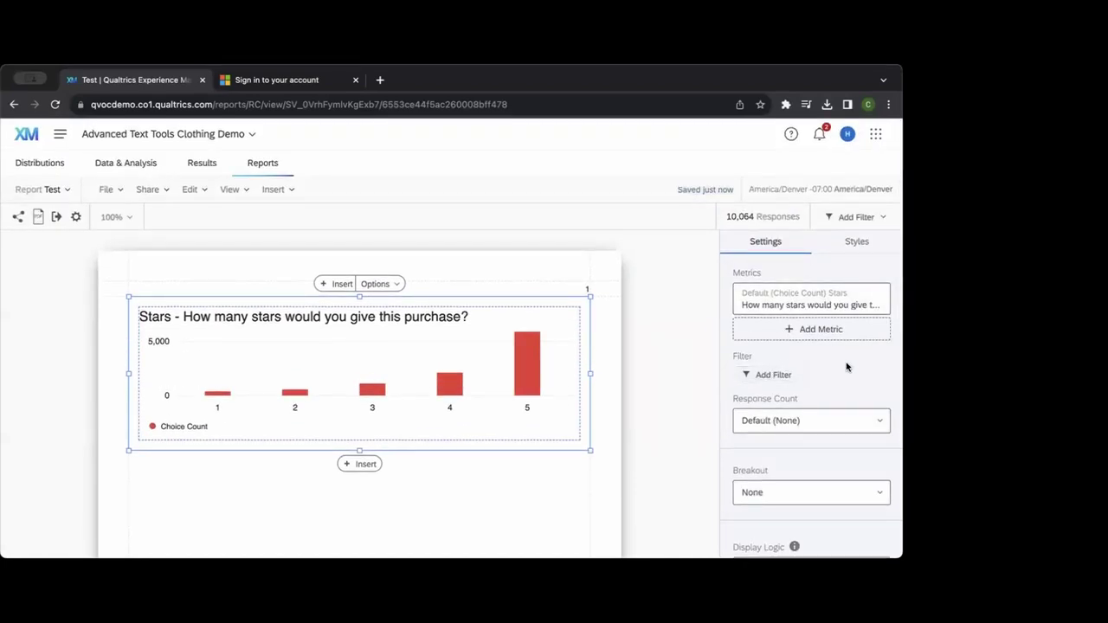
Make the Stars bar chart taller on the report page and review its display logic, visualization, color palette, legend and sort settings.
{"action": "scroll", "coordinate": [846, 367], "scroll_direction": "down", "scroll_amount": 1}
{"action": "left_click_drag", "start_coordinate": [589, 450], "coordinate": [590, 537]}
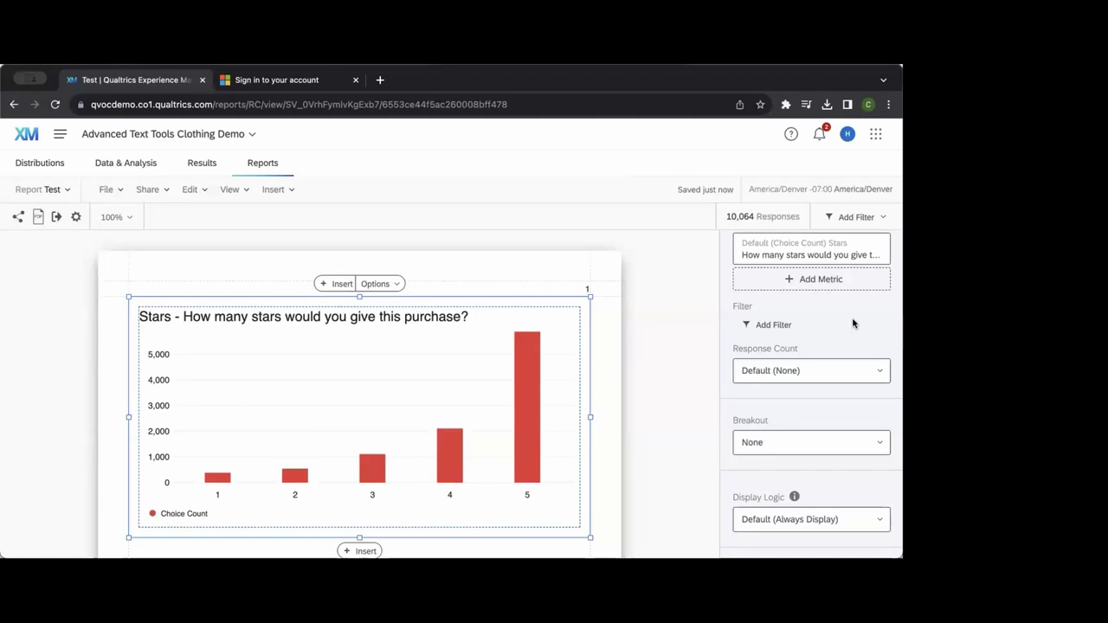
{"action": "scroll", "coordinate": [853, 324], "scroll_direction": "down", "scroll_amount": 1}
{"action": "scroll", "coordinate": [848, 403], "scroll_direction": "down", "scroll_amount": 3}
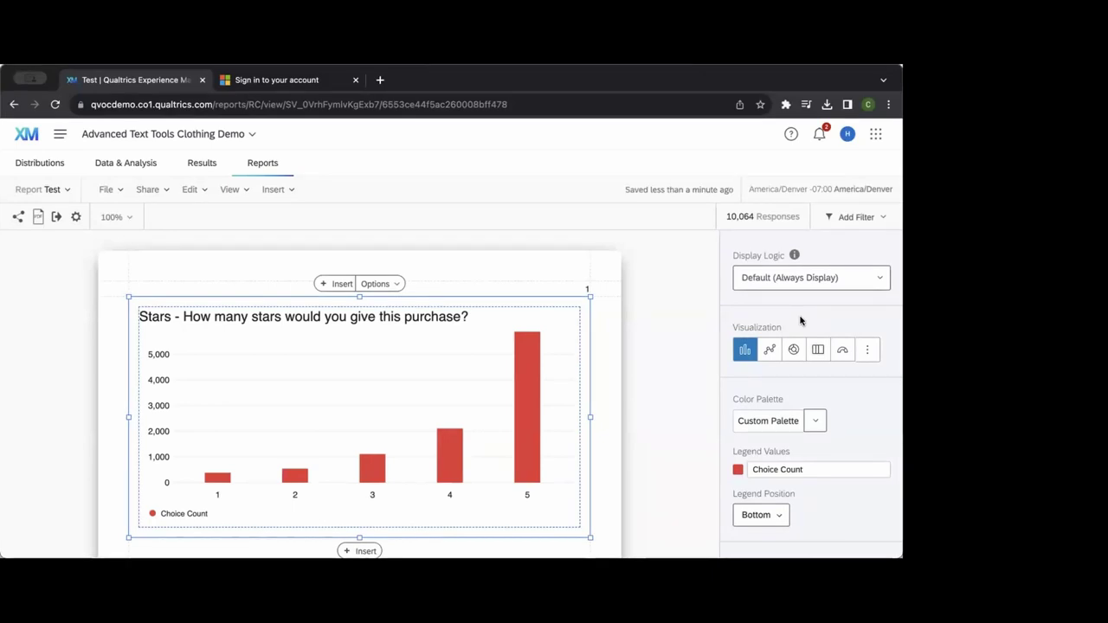
{"action": "scroll", "coordinate": [848, 391], "scroll_direction": "down", "scroll_amount": 2}
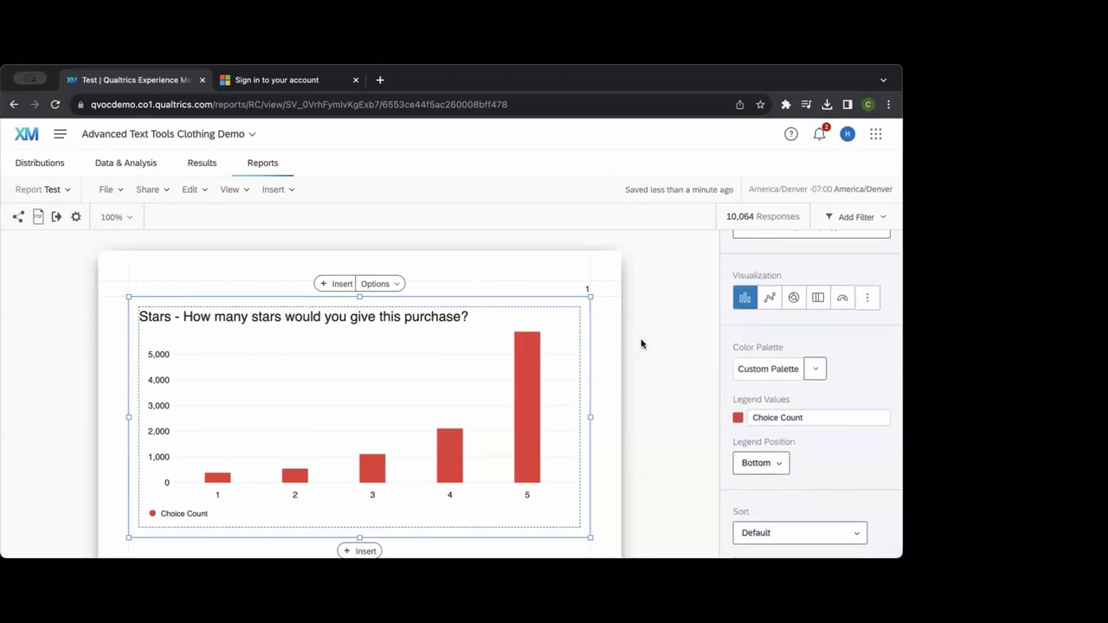
{"action": "scroll", "coordinate": [641, 344], "scroll_direction": "down", "scroll_amount": 3}
{"action": "scroll", "coordinate": [376, 390], "scroll_direction": "up", "scroll_amount": 3}
Review the report's file, sharing, view and insert options without applying any, and look over the rest of the page.
{"action": "left_click", "coordinate": [108, 191]}
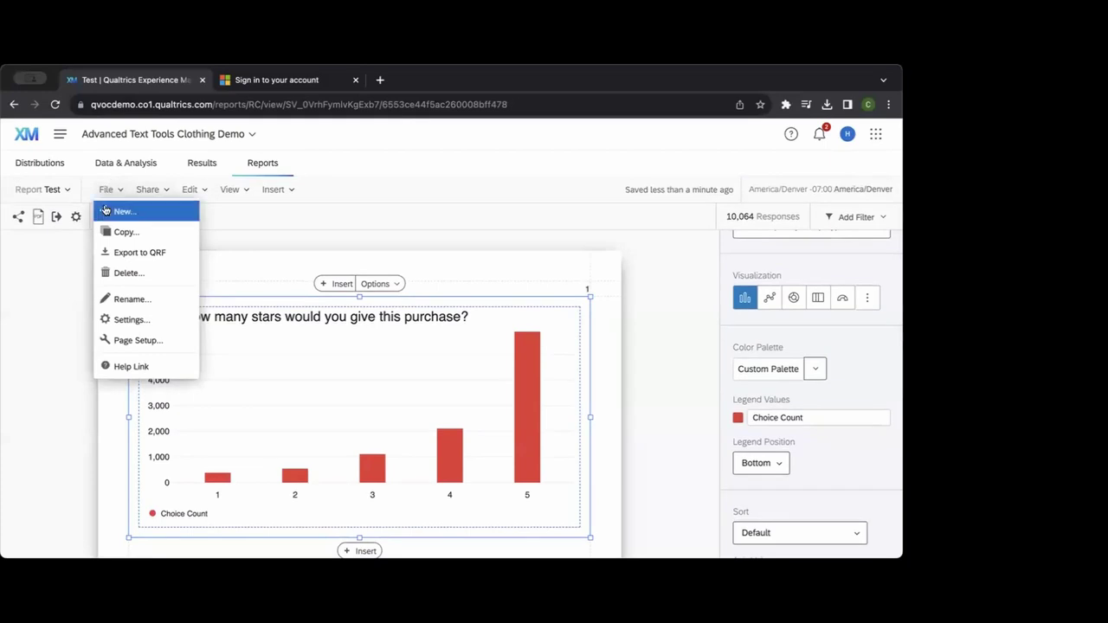
{"action": "mouse_move", "coordinate": [182, 196]}
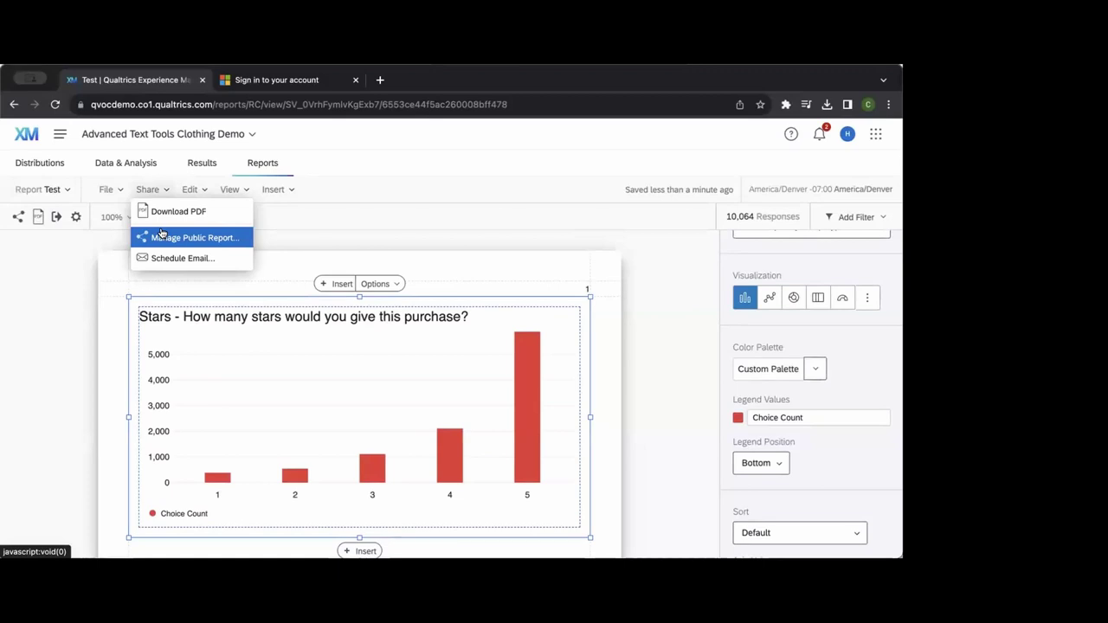
{"action": "left_click", "coordinate": [232, 190]}
{"action": "left_click", "coordinate": [277, 190]}
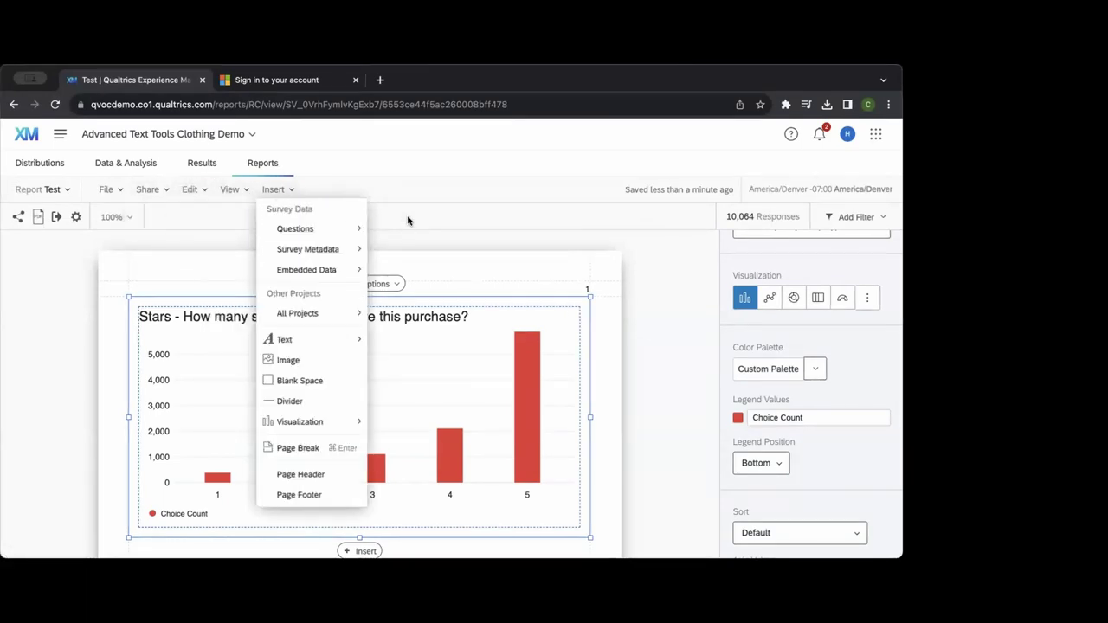
{"action": "left_click", "coordinate": [663, 314]}
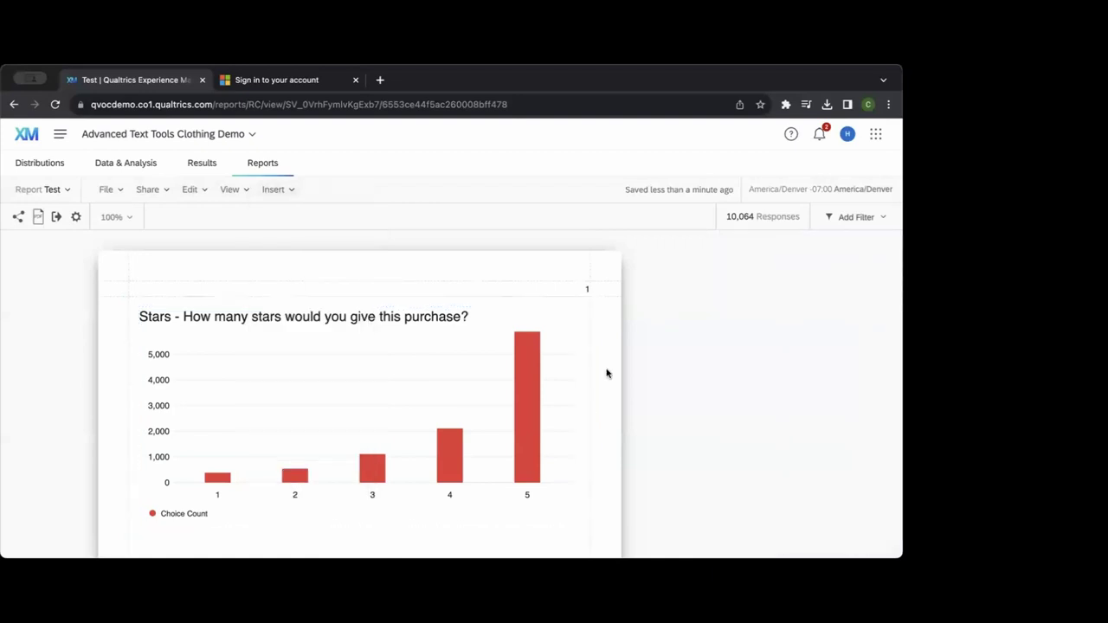
{"action": "left_click", "coordinate": [472, 437]}
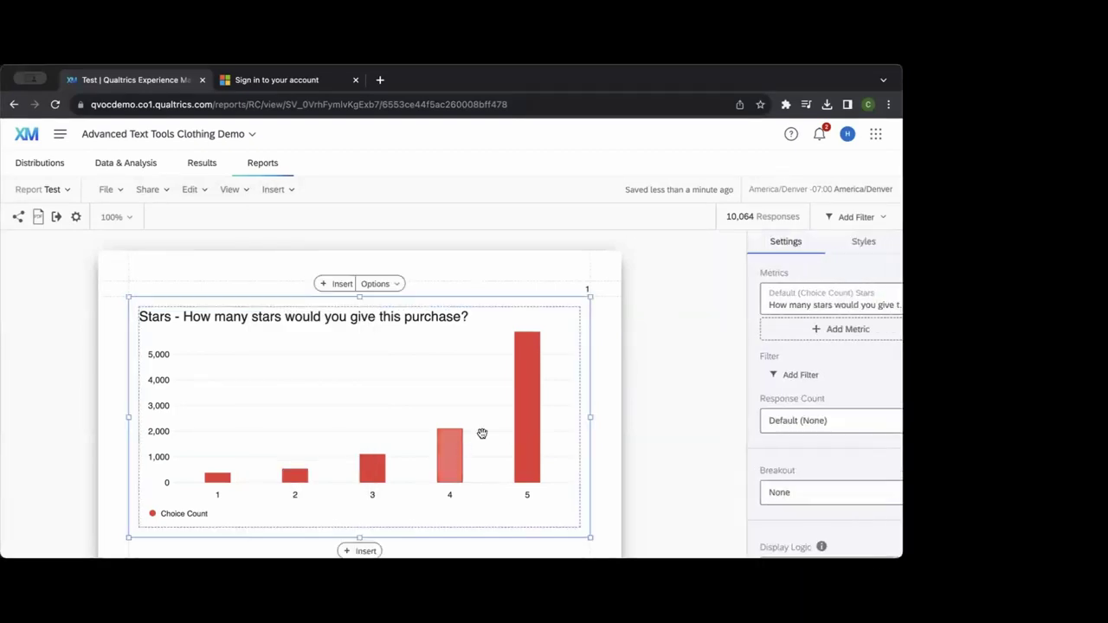
{"action": "scroll", "coordinate": [500, 362], "scroll_direction": "down", "scroll_amount": 5}
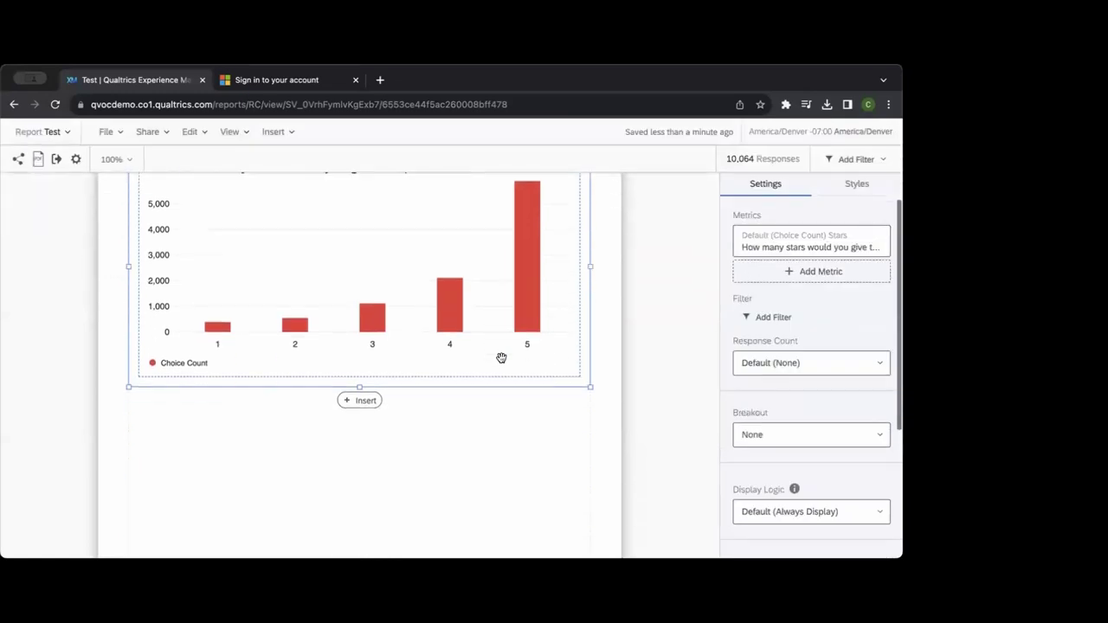
{"action": "scroll", "coordinate": [475, 362], "scroll_direction": "down", "scroll_amount": 2}
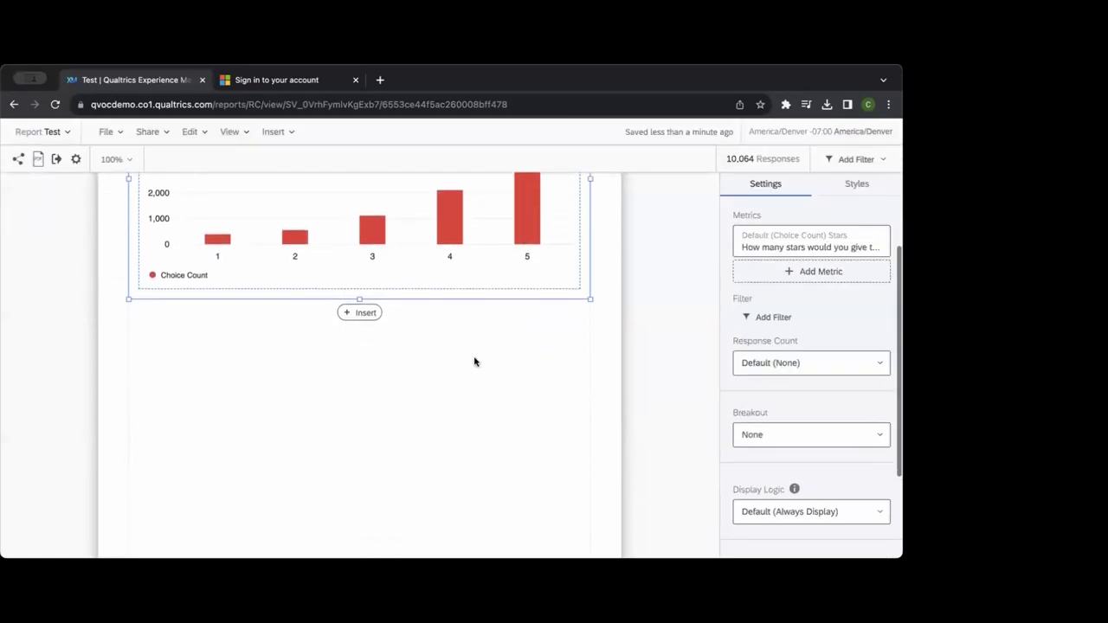
{"action": "scroll", "coordinate": [474, 361], "scroll_direction": "up", "scroll_amount": 7}
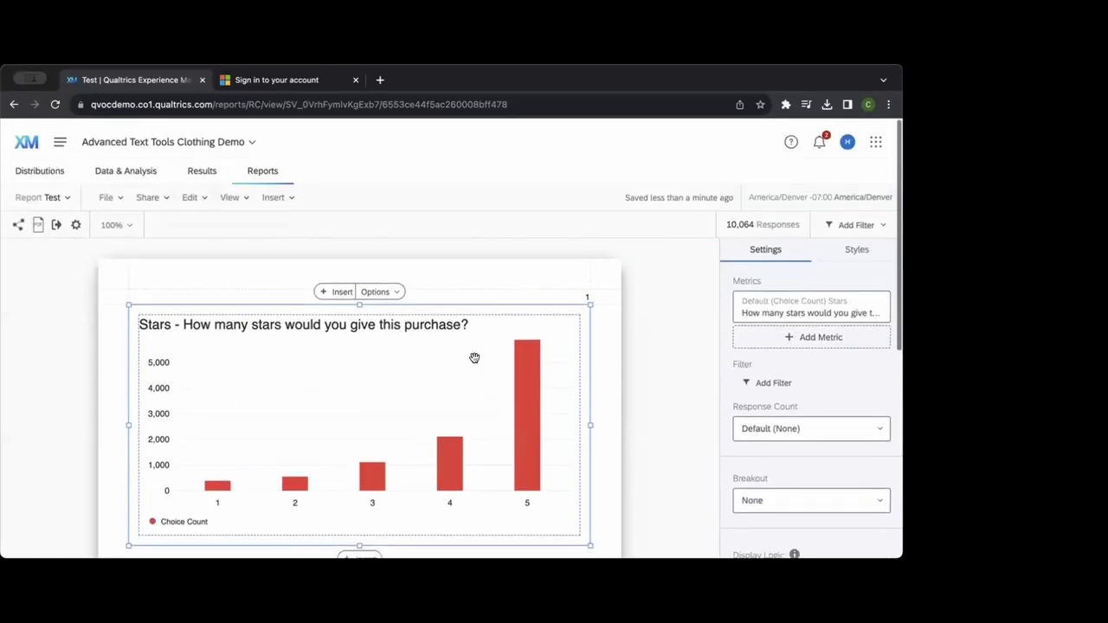
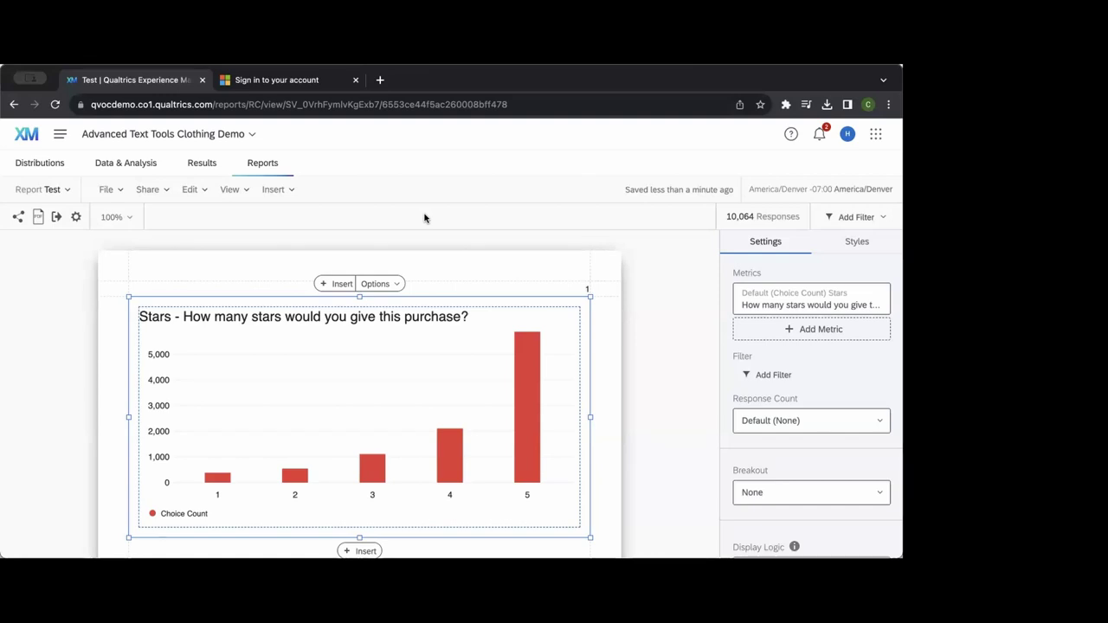
Search the web for "qualtrics community" in a new browser tab.
{"action": "left_click", "coordinate": [379, 80]}
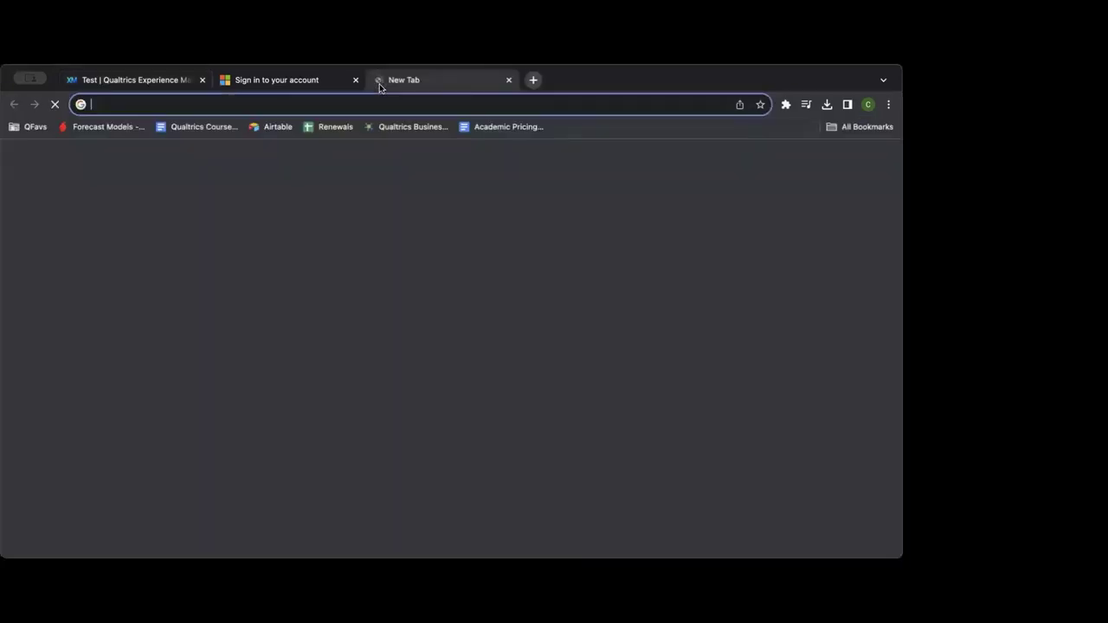
{"action": "type", "text": "qualtircs c"}
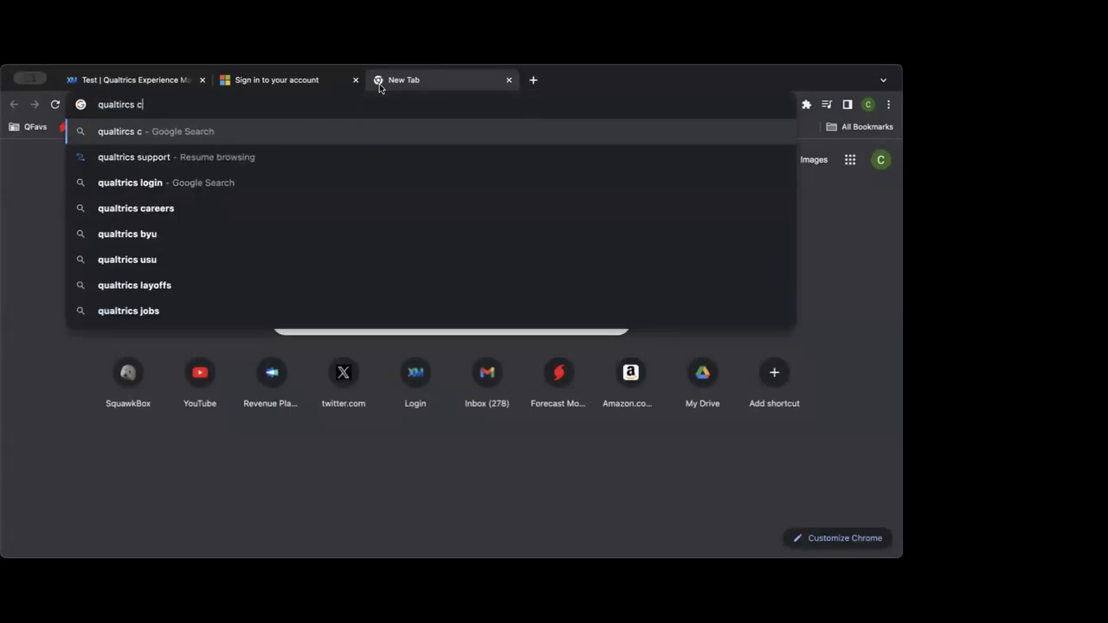
{"action": "type", "text": "omm"}
{"action": "key", "text": "Down"}
{"action": "key", "text": "Return"}
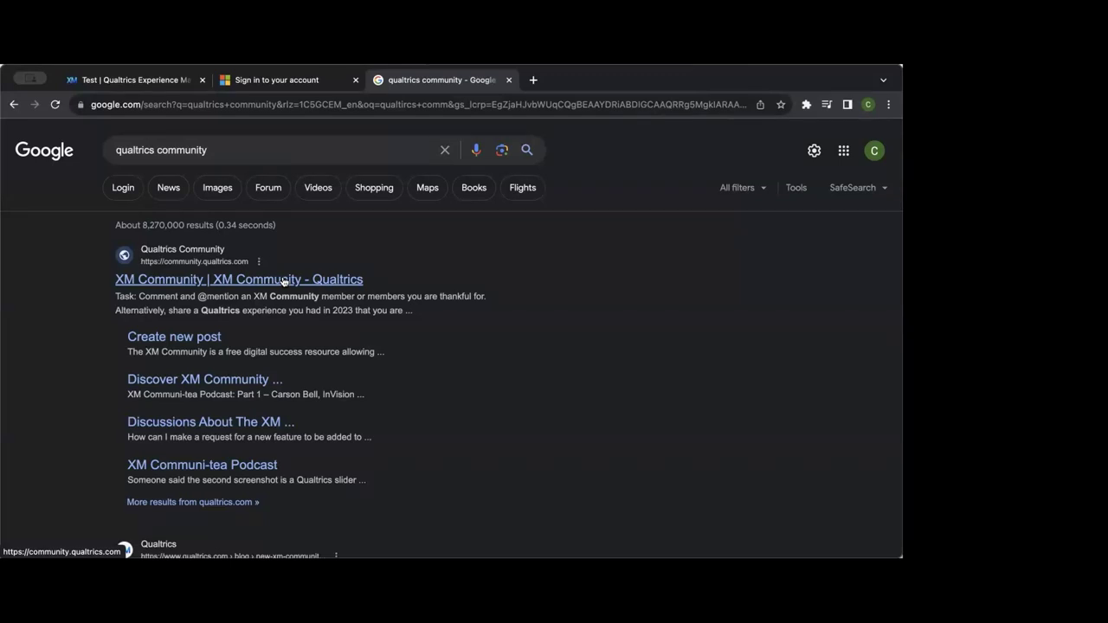
Return to the Test report and open the XM Basecamp courses site from the XM support help resources.
{"action": "left_click", "coordinate": [151, 87]}
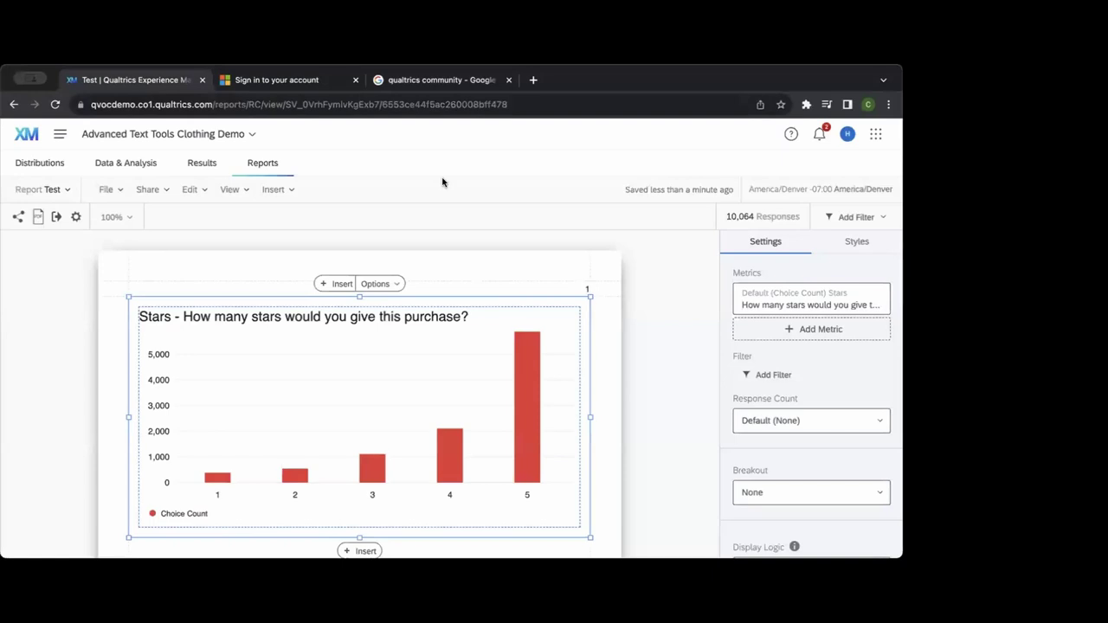
{"action": "left_click", "coordinate": [789, 139]}
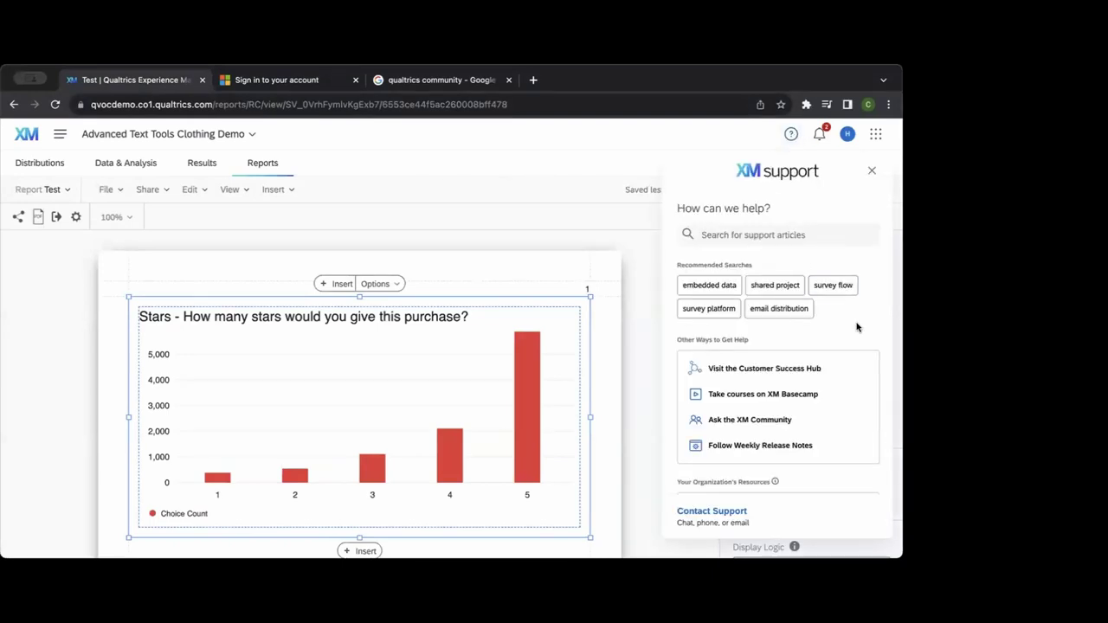
{"action": "scroll", "coordinate": [857, 327], "scroll_direction": "down", "scroll_amount": 1}
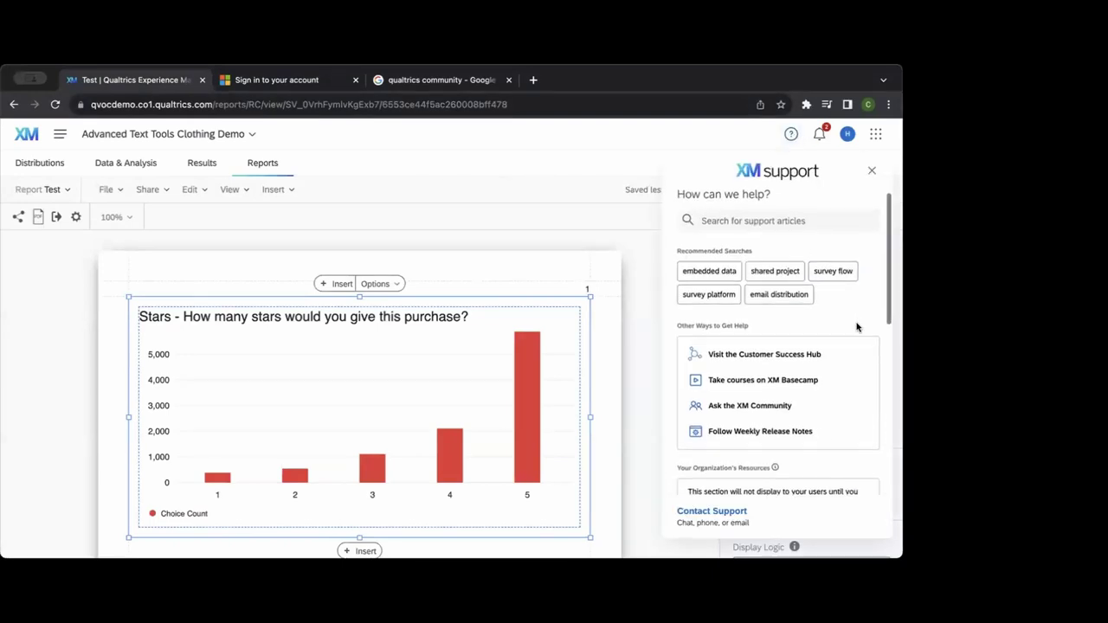
{"action": "left_click", "coordinate": [769, 376]}
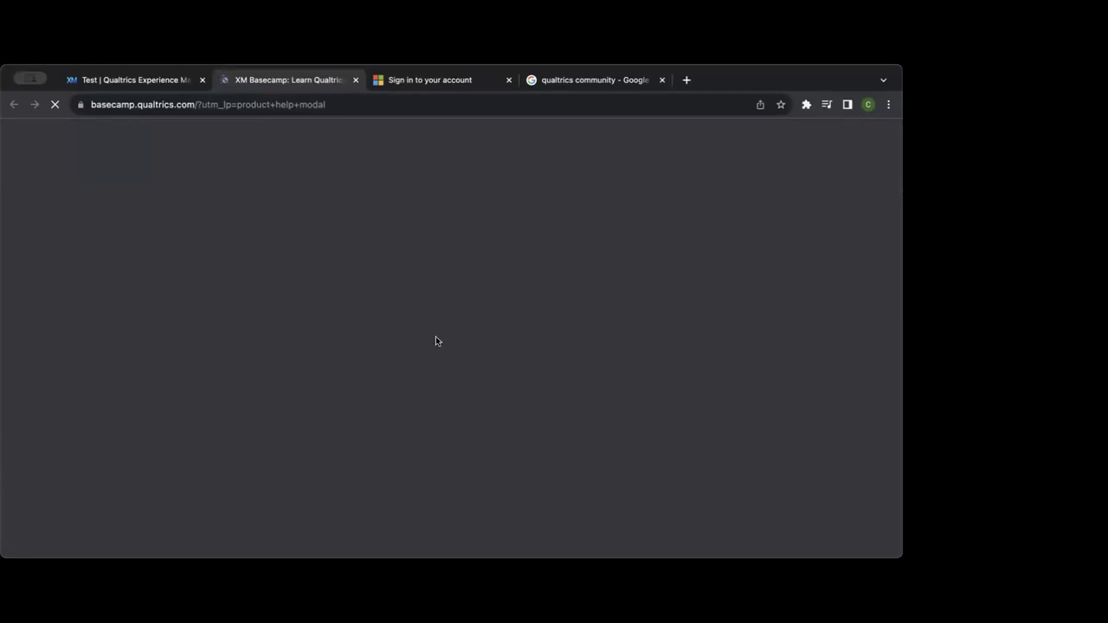
Look over the XM Basecamp home page, including the beginner quickstart, learning paths, certifications and upcoming events.
{"action": "scroll", "coordinate": [447, 331], "scroll_direction": "down", "scroll_amount": 3}
{"action": "scroll", "coordinate": [447, 331], "scroll_direction": "down", "scroll_amount": 6}
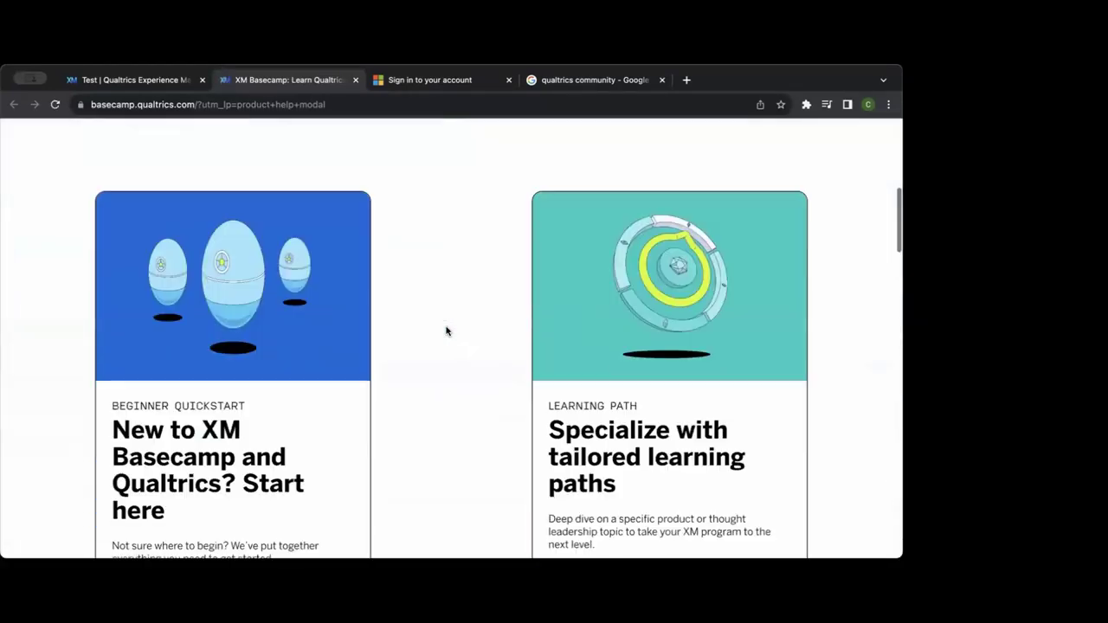
{"action": "scroll", "coordinate": [446, 331], "scroll_direction": "up", "scroll_amount": 4}
{"action": "scroll", "coordinate": [447, 331], "scroll_direction": "down", "scroll_amount": 2}
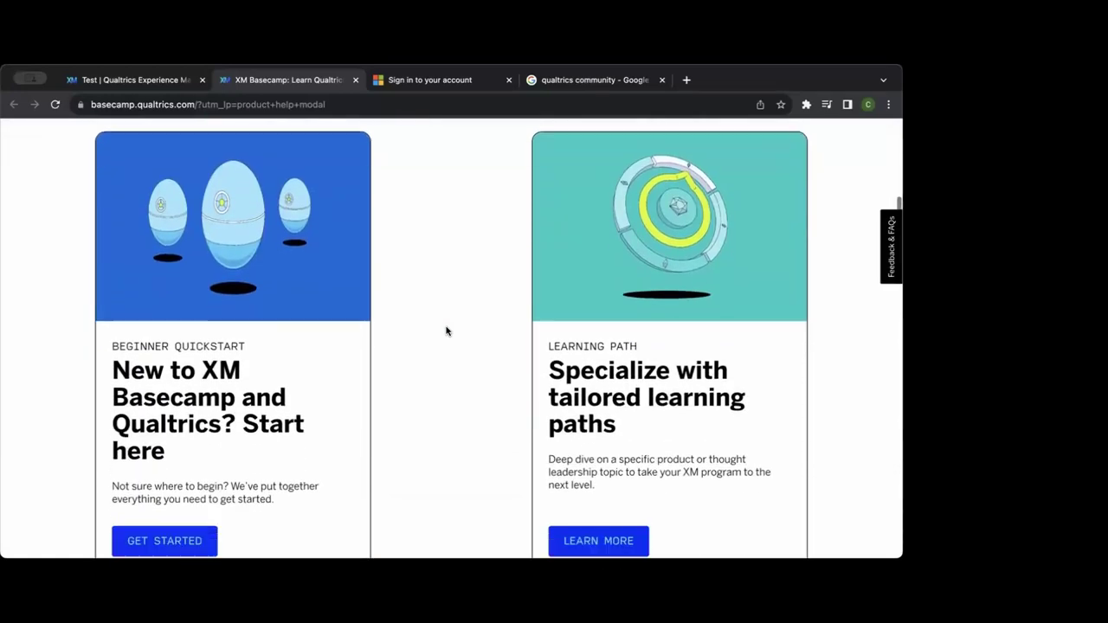
{"action": "scroll", "coordinate": [447, 331], "scroll_direction": "down", "scroll_amount": 4}
{"action": "scroll", "coordinate": [447, 331], "scroll_direction": "down", "scroll_amount": 4}
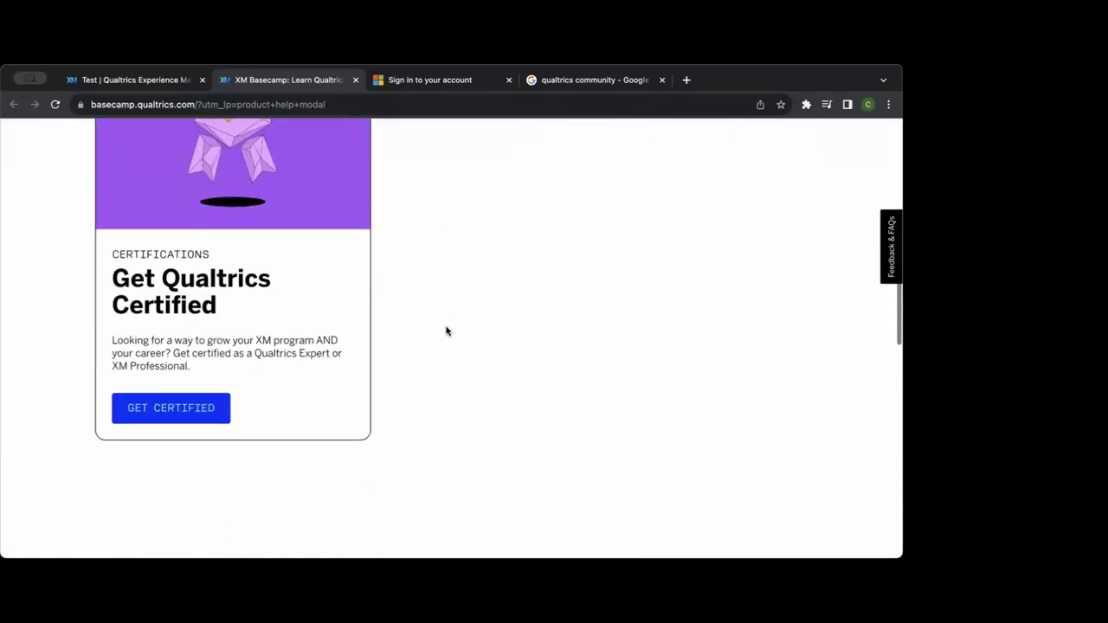
{"action": "scroll", "coordinate": [447, 331], "scroll_direction": "up", "scroll_amount": 10}
{"action": "scroll", "coordinate": [447, 331], "scroll_direction": "down", "scroll_amount": 8}
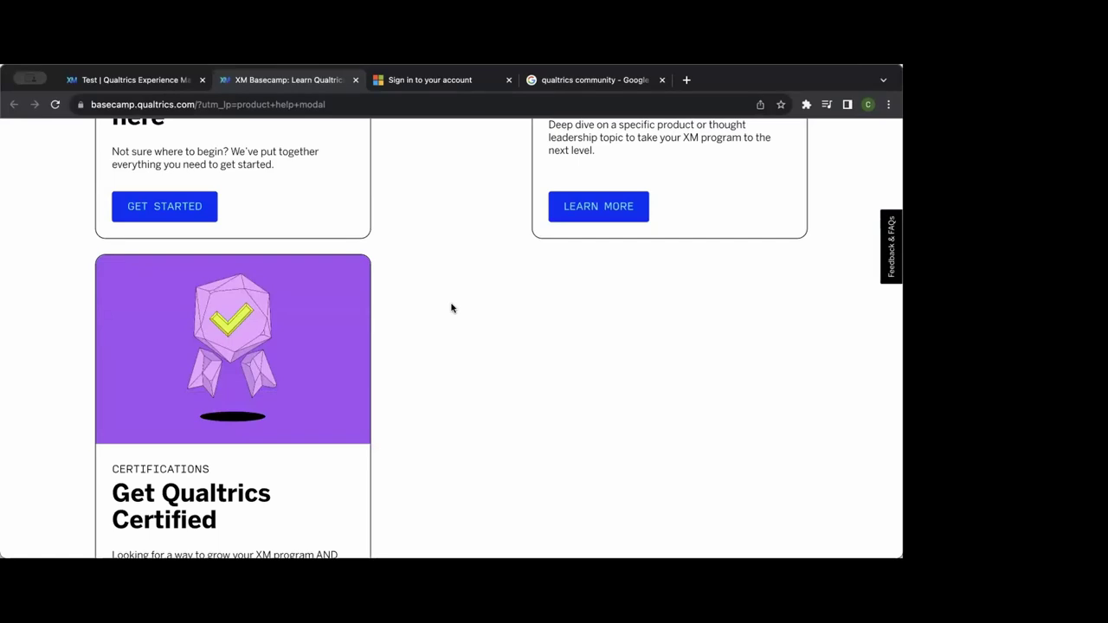
{"action": "scroll", "coordinate": [451, 307], "scroll_direction": "down", "scroll_amount": 3}
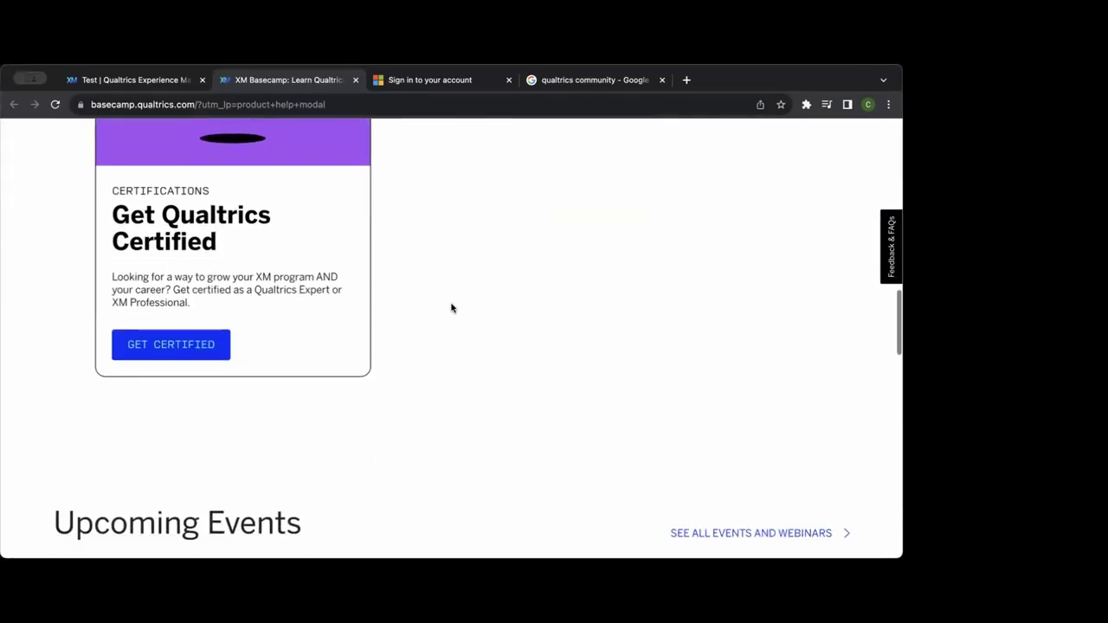
{"action": "scroll", "coordinate": [452, 307], "scroll_direction": "down", "scroll_amount": 4}
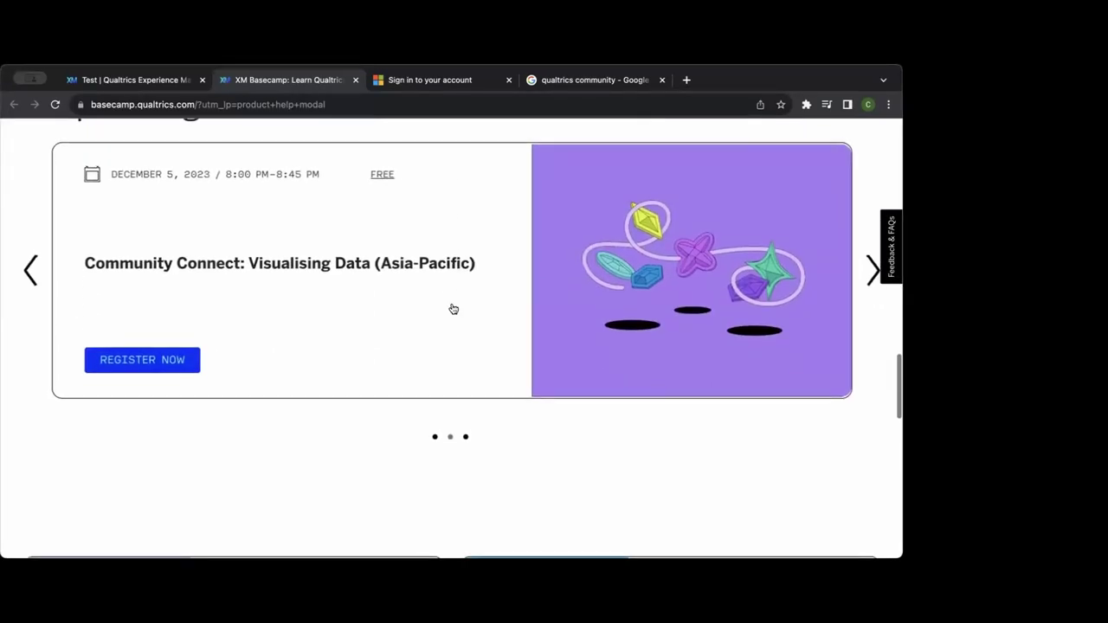
{"action": "left_click", "coordinate": [452, 309]}
Open the full XM Basecamp course library and look through the courses and category filters.
{"action": "mouse_move", "coordinate": [379, 186]}
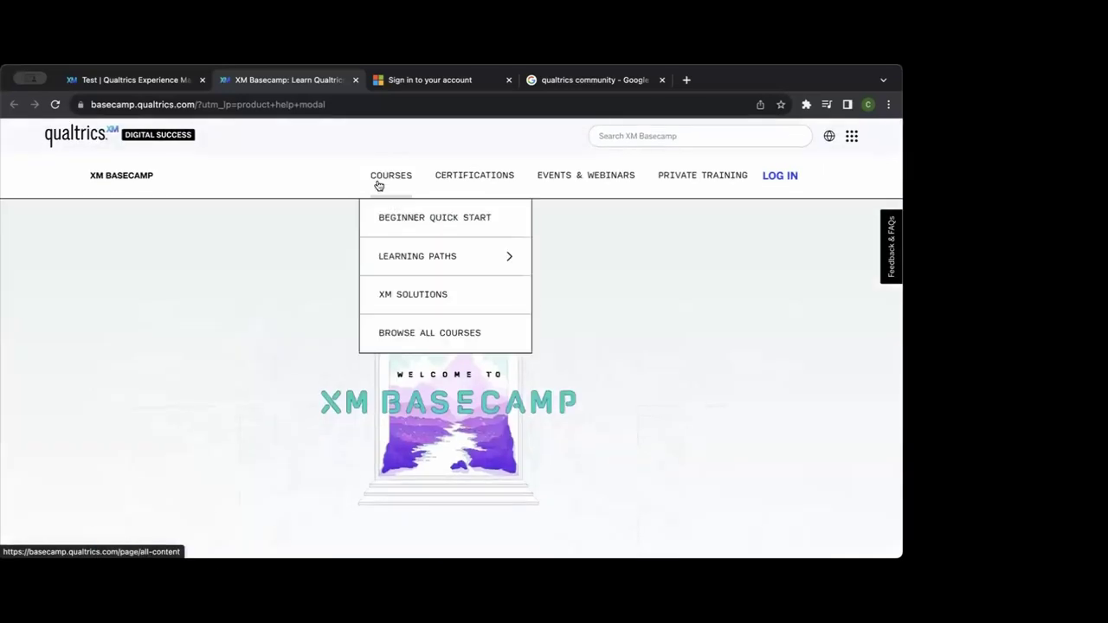
{"action": "mouse_move", "coordinate": [450, 239]}
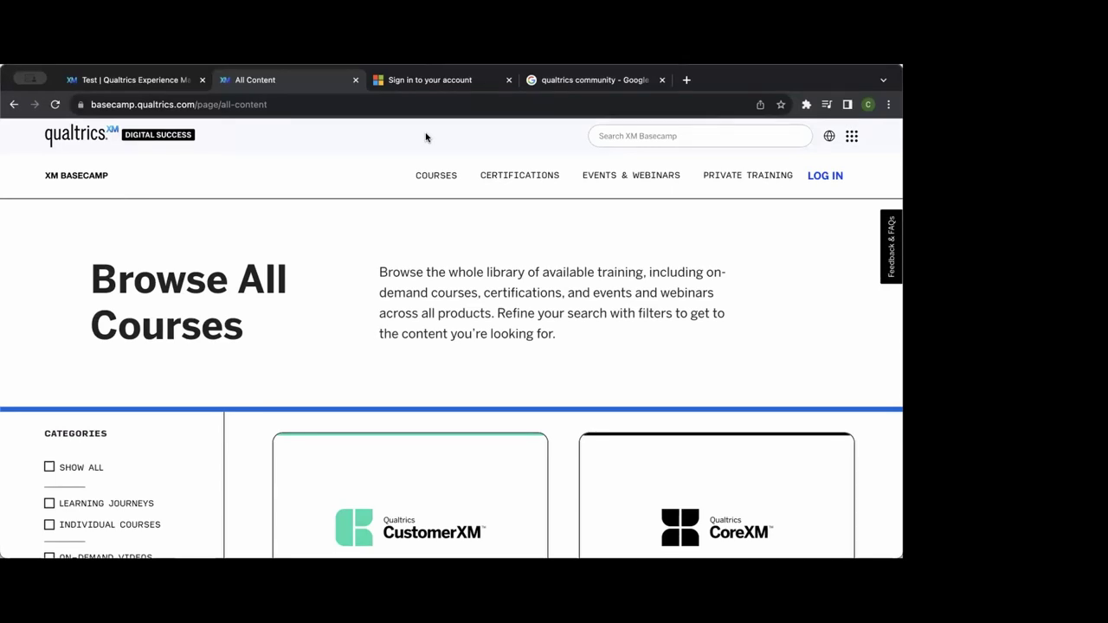
{"action": "scroll", "coordinate": [433, 300], "scroll_direction": "down", "scroll_amount": 5}
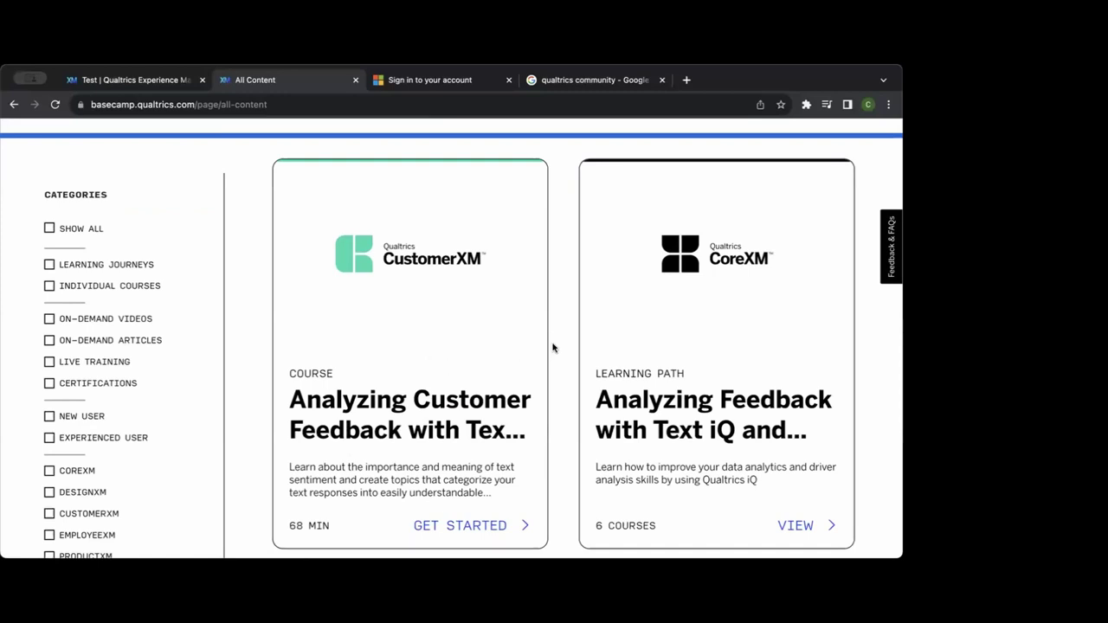
{"action": "scroll", "coordinate": [554, 349], "scroll_direction": "down", "scroll_amount": 3}
{"action": "scroll", "coordinate": [555, 349], "scroll_direction": "down", "scroll_amount": 8}
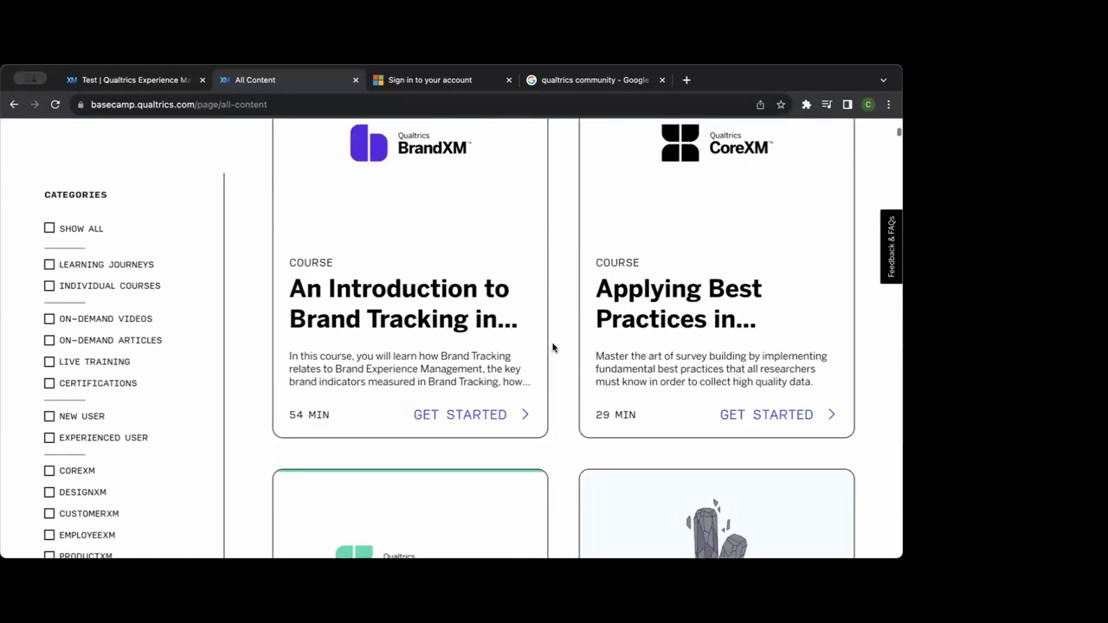
{"action": "scroll", "coordinate": [50, 286], "scroll_direction": "down", "scroll_amount": 4}
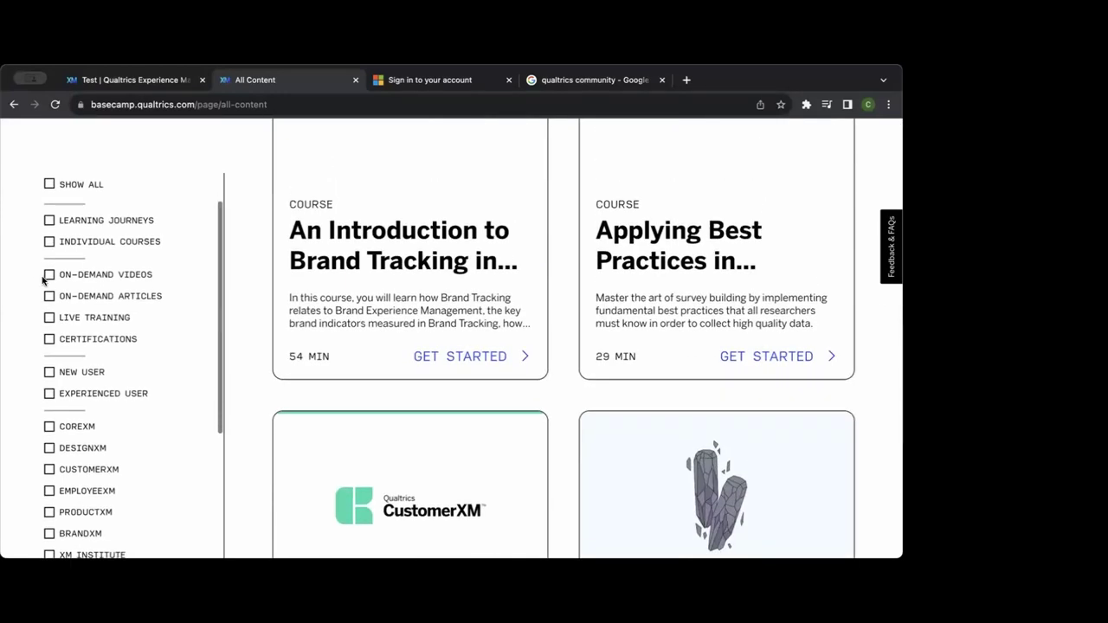
Filter the course library by CoreXM and browse the matching courses and learning paths.
{"action": "left_click", "coordinate": [76, 297]}
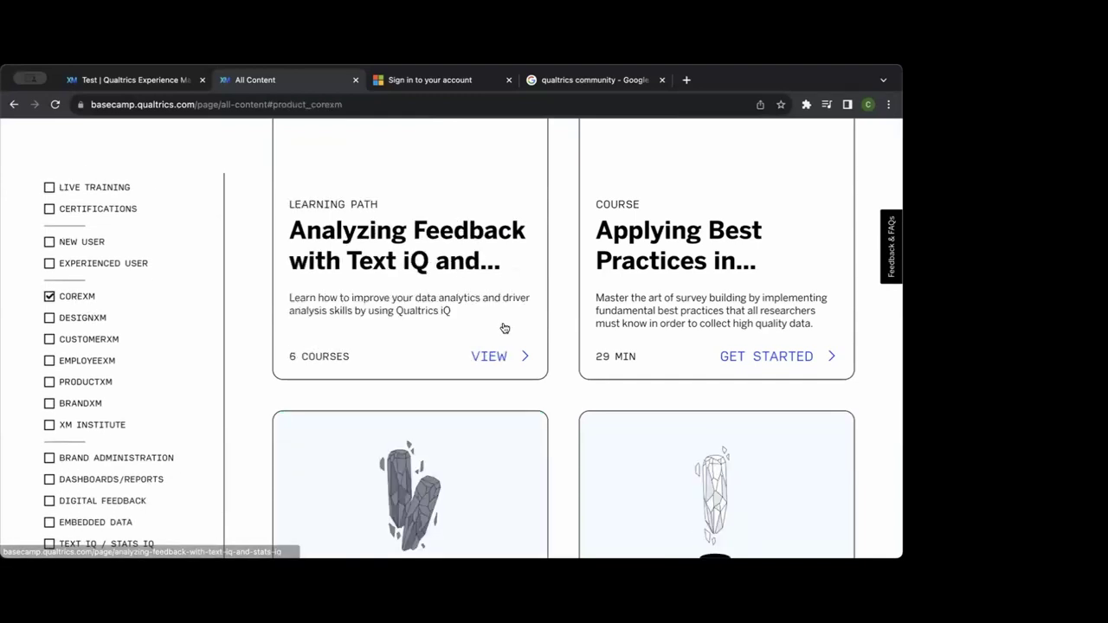
{"action": "scroll", "coordinate": [545, 351], "scroll_direction": "down", "scroll_amount": 10}
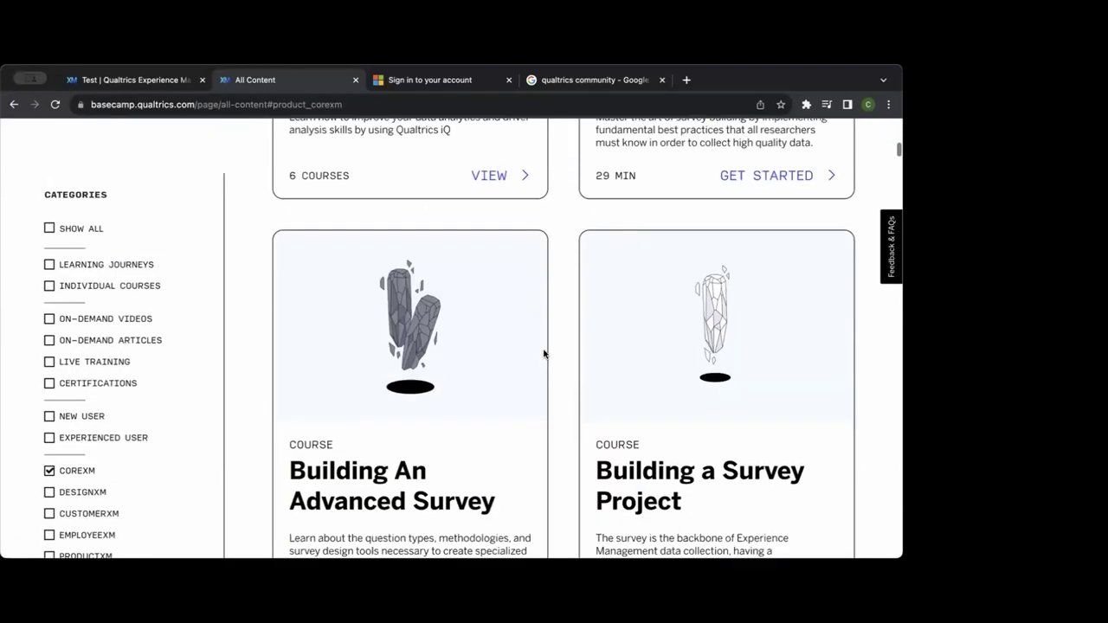
{"action": "scroll", "coordinate": [561, 364], "scroll_direction": "down", "scroll_amount": 8}
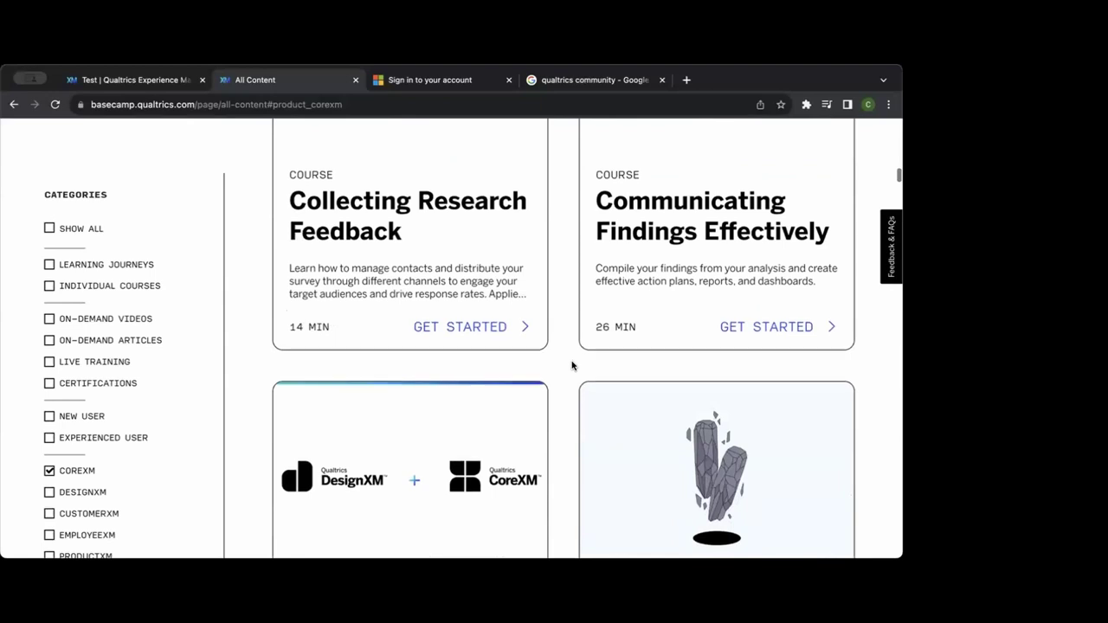
{"action": "scroll", "coordinate": [564, 378], "scroll_direction": "down", "scroll_amount": 5}
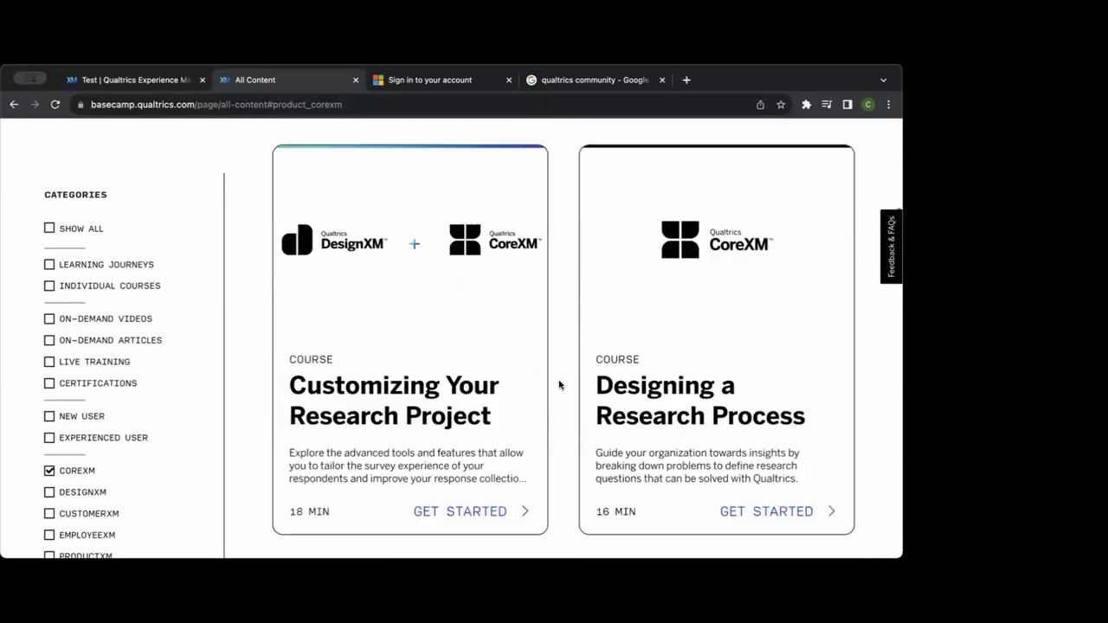
{"action": "scroll", "coordinate": [559, 385], "scroll_direction": "down", "scroll_amount": 9}
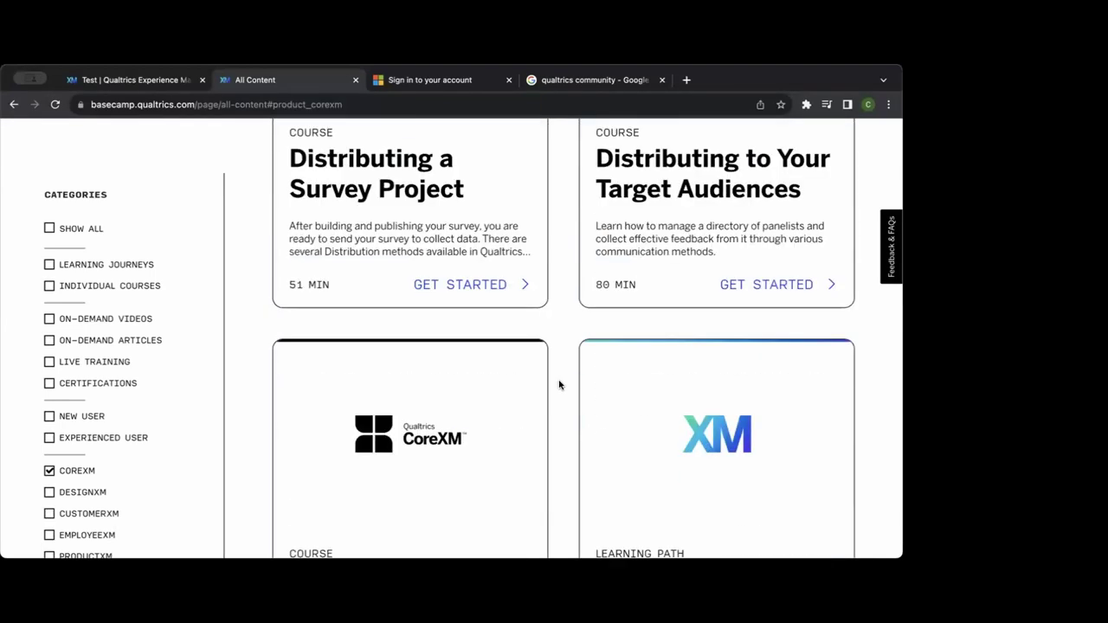
Open the "Learn to Use Qualtrics for Research" learning path from the CoreXM results and look through its courses.
{"action": "scroll", "coordinate": [560, 384], "scroll_direction": "down", "scroll_amount": 1}
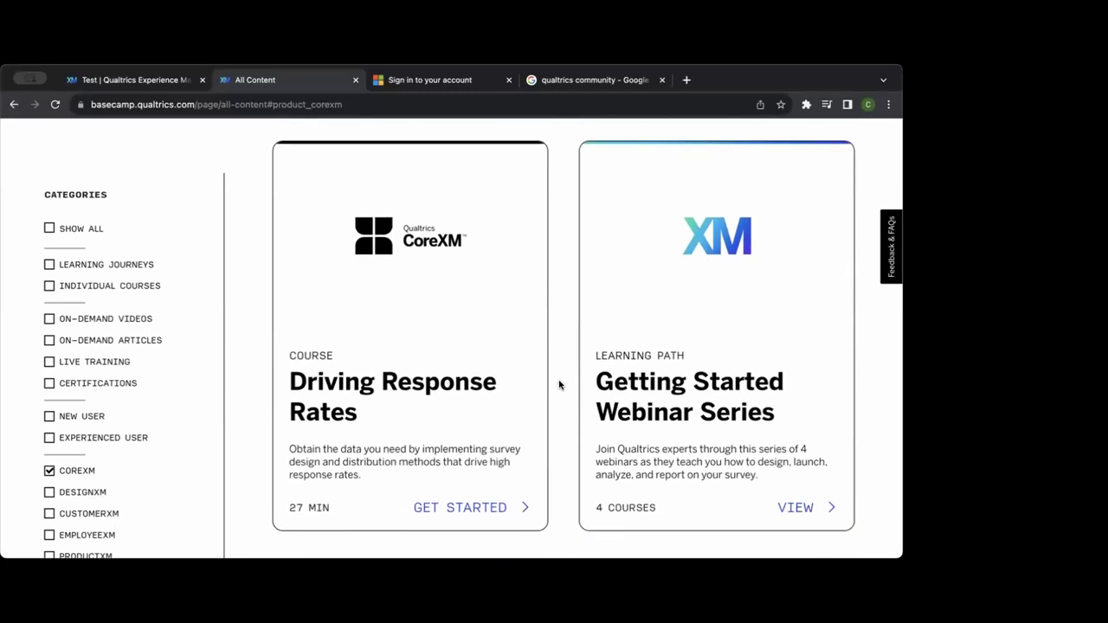
{"action": "scroll", "coordinate": [559, 385], "scroll_direction": "down", "scroll_amount": 2}
{"action": "scroll", "coordinate": [560, 384], "scroll_direction": "down", "scroll_amount": 3}
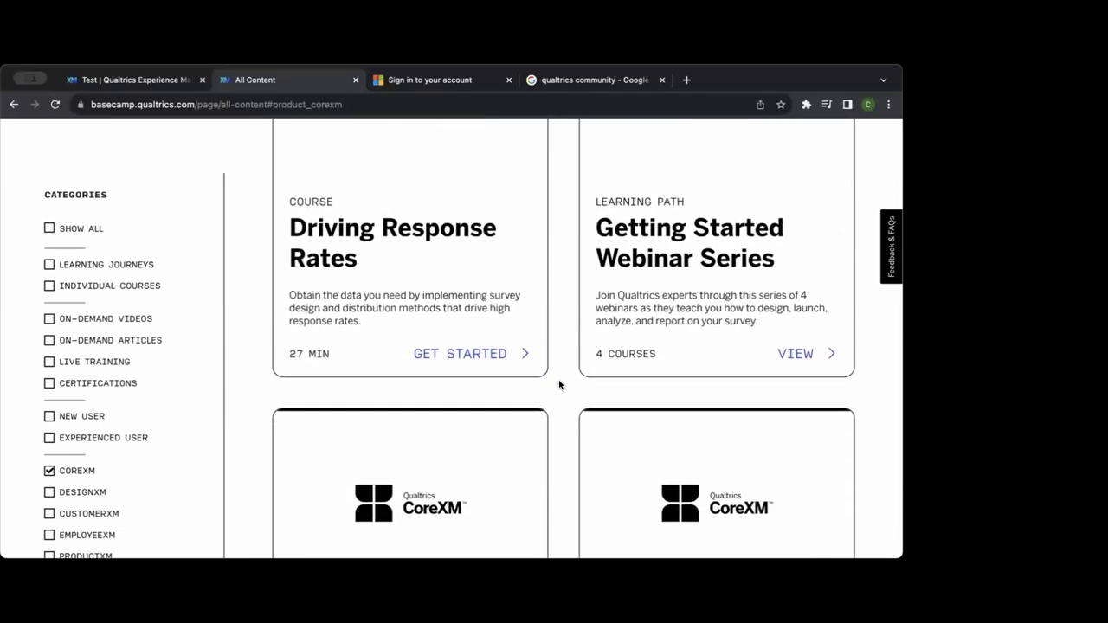
{"action": "scroll", "coordinate": [559, 385], "scroll_direction": "down", "scroll_amount": 2}
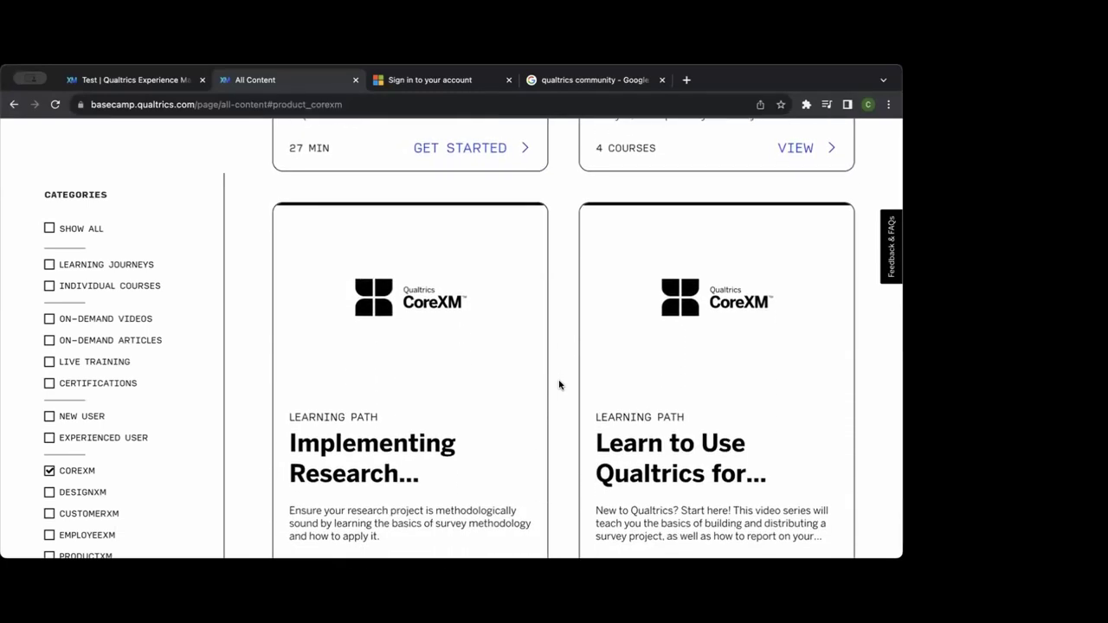
{"action": "left_click", "coordinate": [703, 401]}
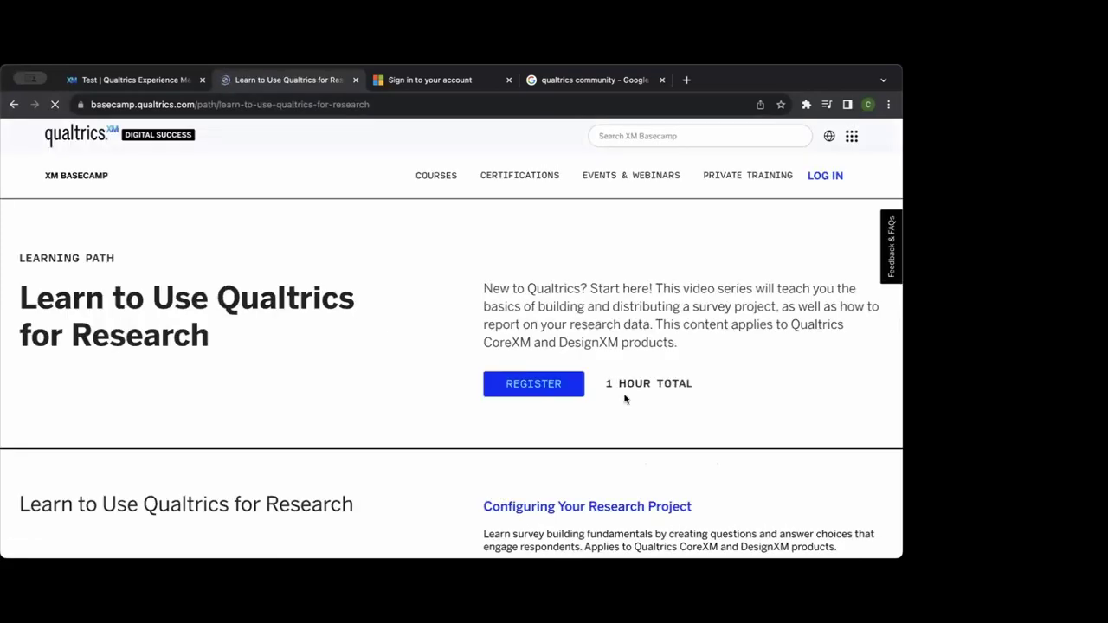
{"action": "scroll", "coordinate": [490, 391], "scroll_direction": "down", "scroll_amount": 5}
{"action": "scroll", "coordinate": [526, 327], "scroll_direction": "up", "scroll_amount": 2}
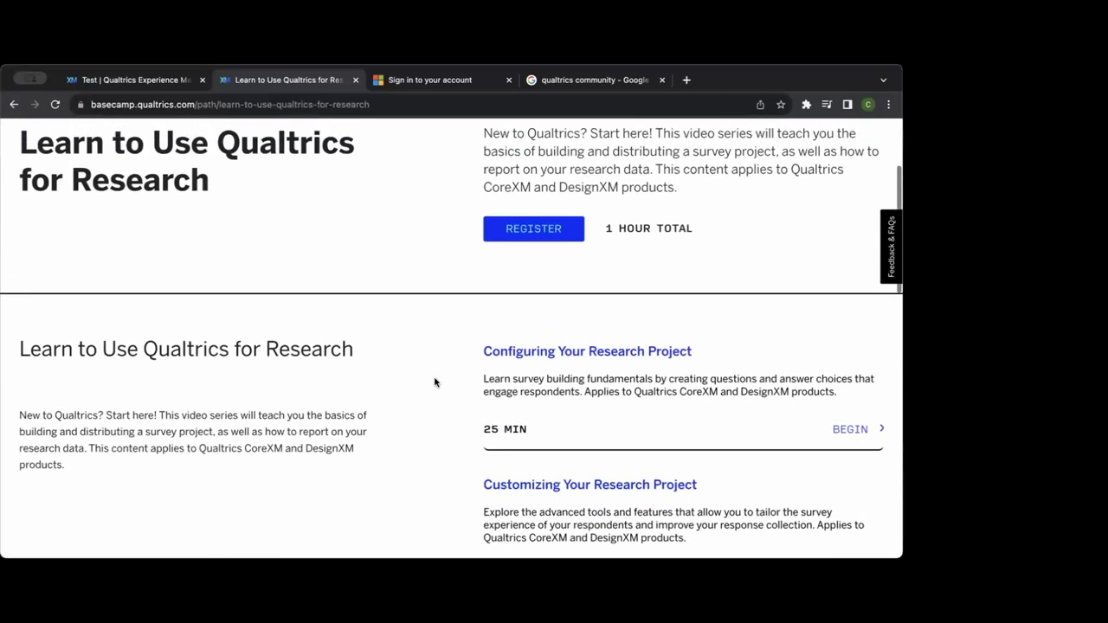
{"action": "scroll", "coordinate": [436, 381], "scroll_direction": "down", "scroll_amount": 5}
{"action": "scroll", "coordinate": [435, 381], "scroll_direction": "down", "scroll_amount": 2}
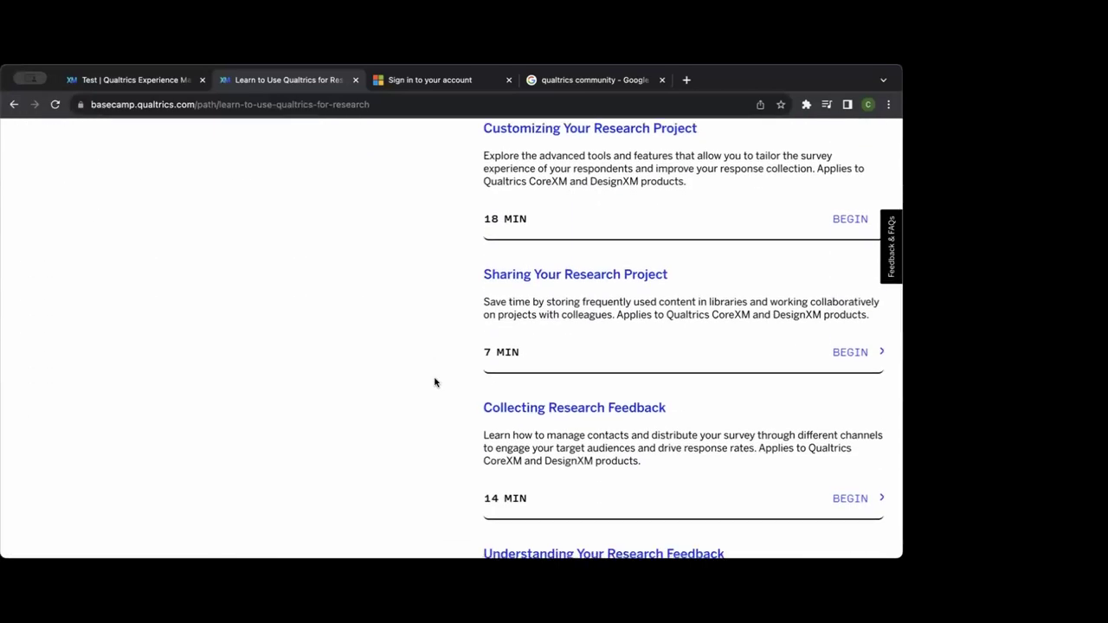
{"action": "scroll", "coordinate": [435, 381], "scroll_direction": "down", "scroll_amount": 6}
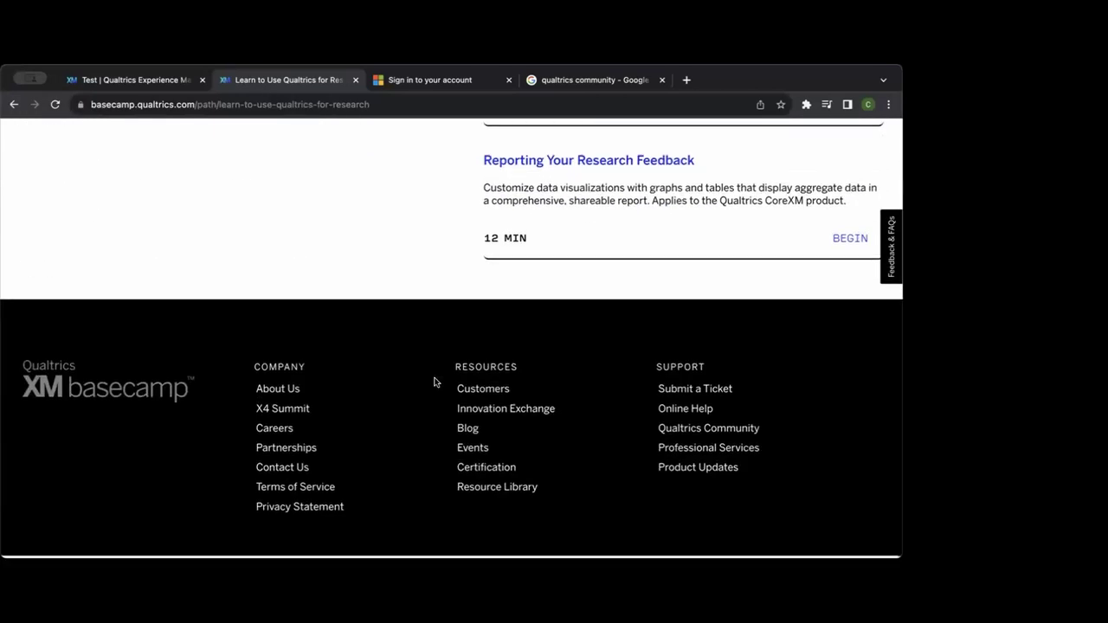
{"action": "scroll", "coordinate": [436, 382], "scroll_direction": "up", "scroll_amount": 8}
Return to the CoreXM-filtered course library for another look, and switch back to the Qualtrics home page.
{"action": "key", "text": "super+r"}
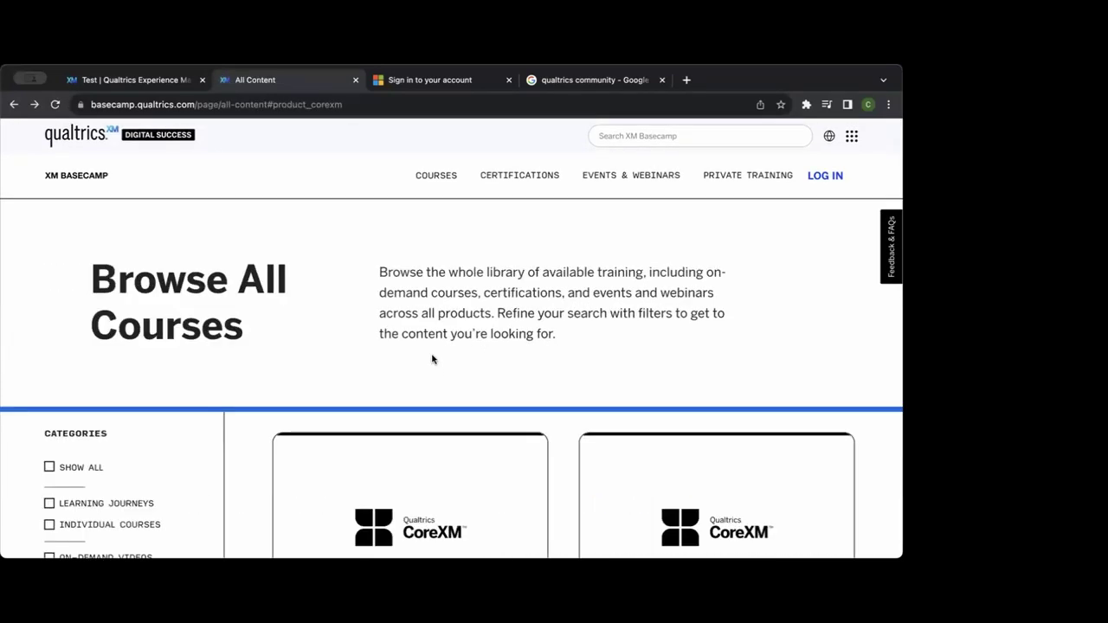
{"action": "scroll", "coordinate": [592, 386], "scroll_direction": "down", "scroll_amount": 3}
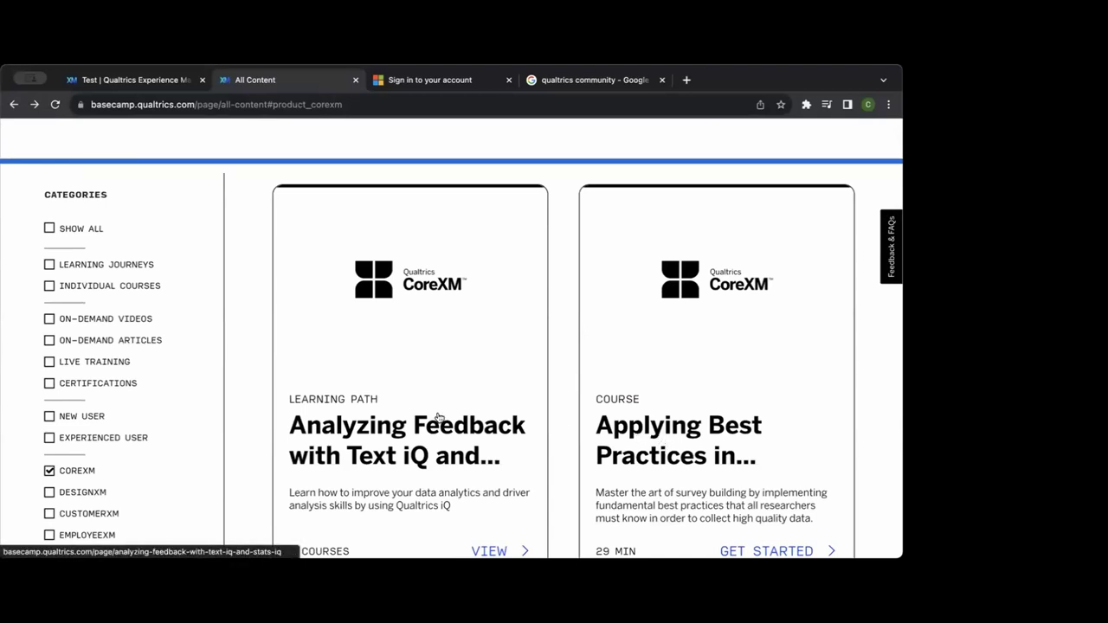
{"action": "scroll", "coordinate": [425, 428], "scroll_direction": "down", "scroll_amount": 1}
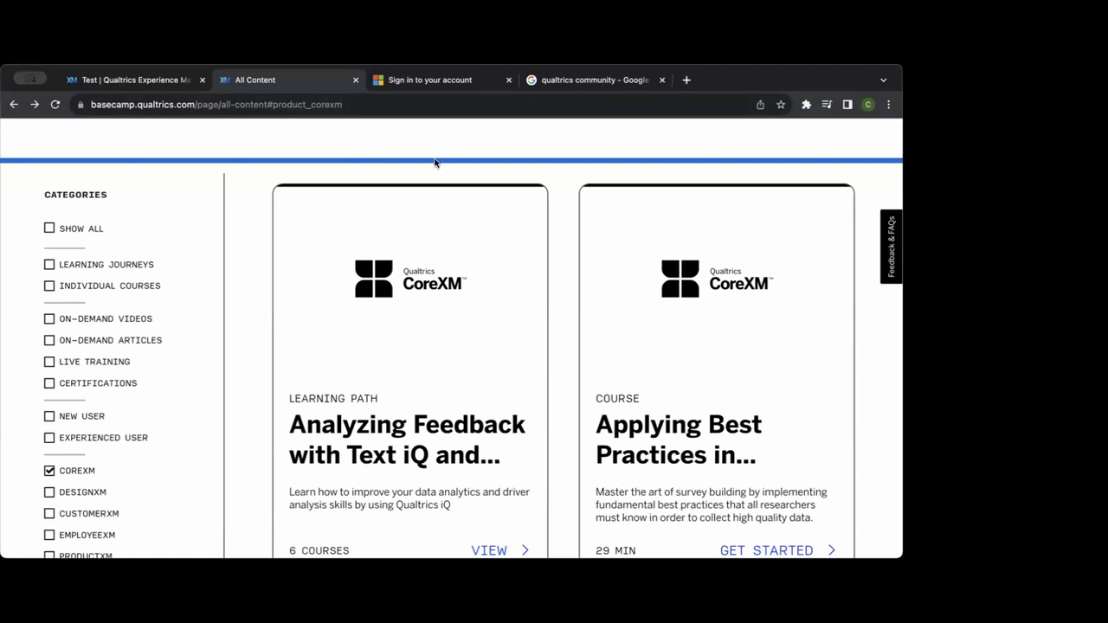
{"action": "left_click", "coordinate": [118, 78]}
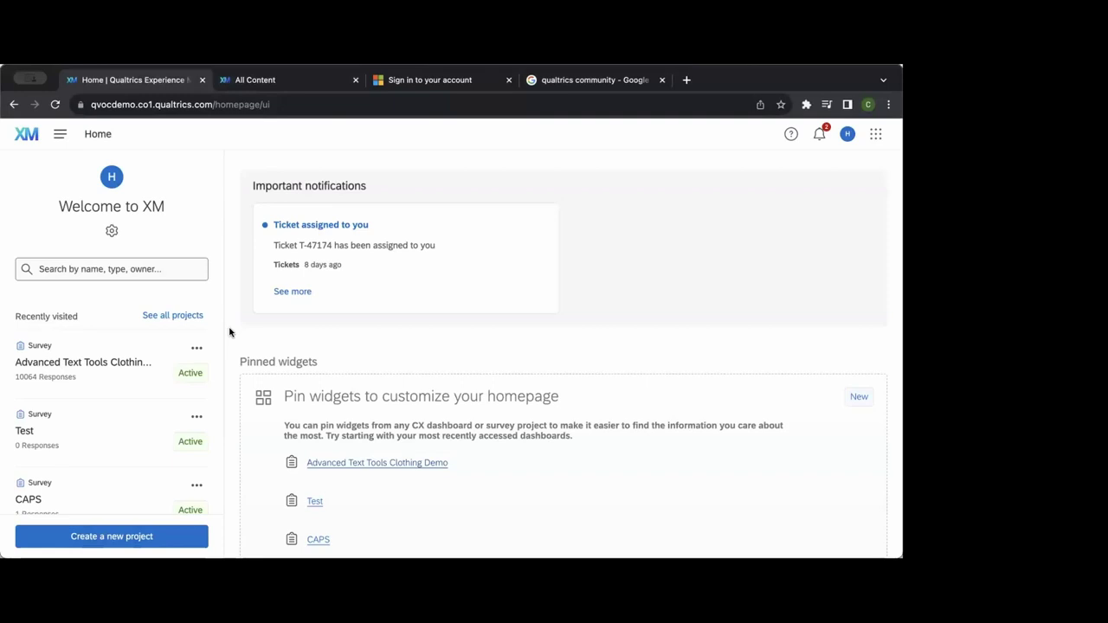
Search Google for "qualtrics import survey" in a new browser tab and open the Import & Export Surveys support article.
{"action": "left_click", "coordinate": [687, 80]}
{"action": "type", "text": "qualtr"}
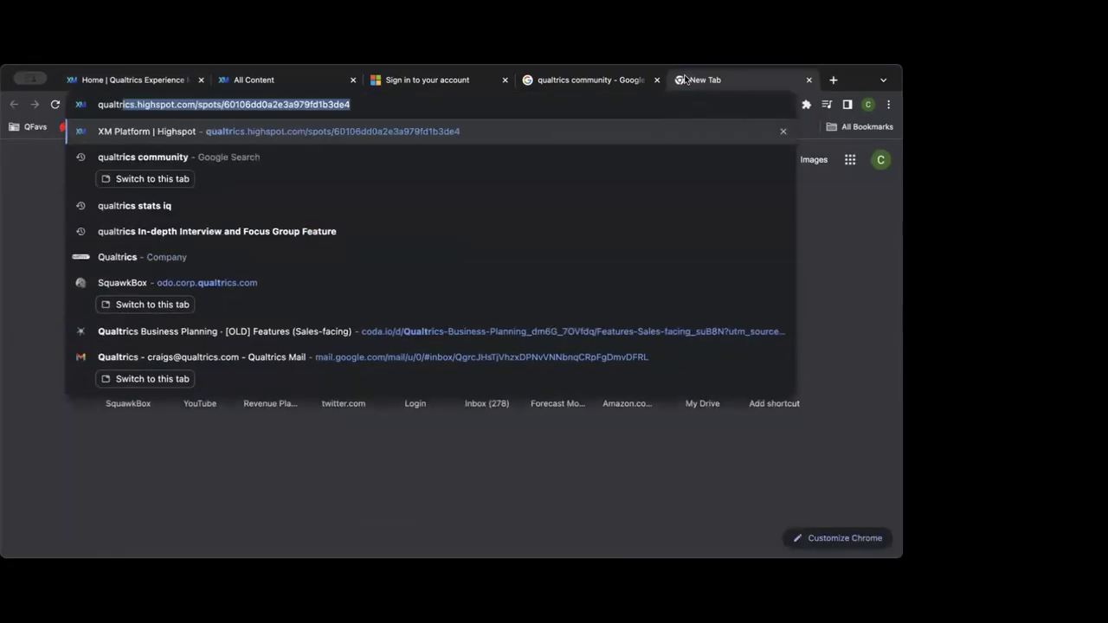
{"action": "type", "text": "ics import sur"}
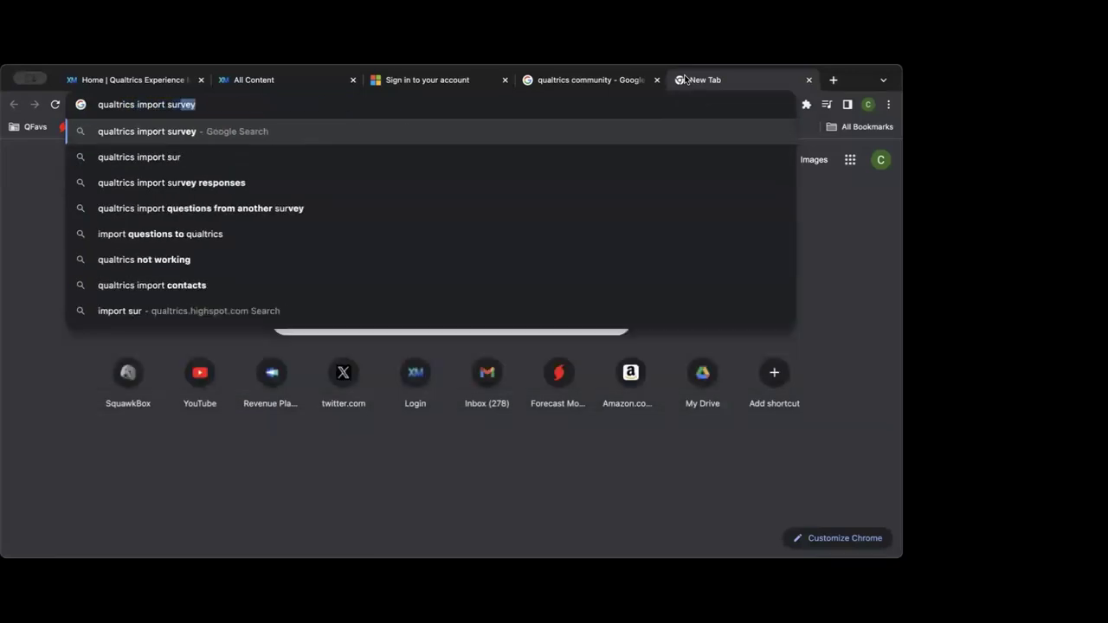
{"action": "key", "text": "Return"}
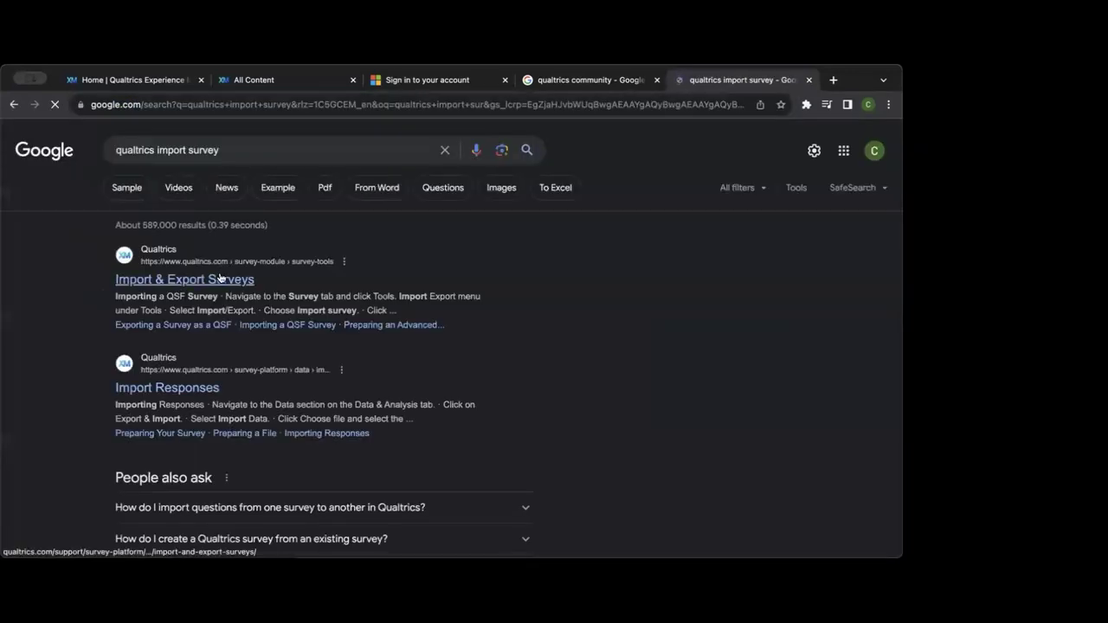
{"action": "left_click", "coordinate": [186, 280]}
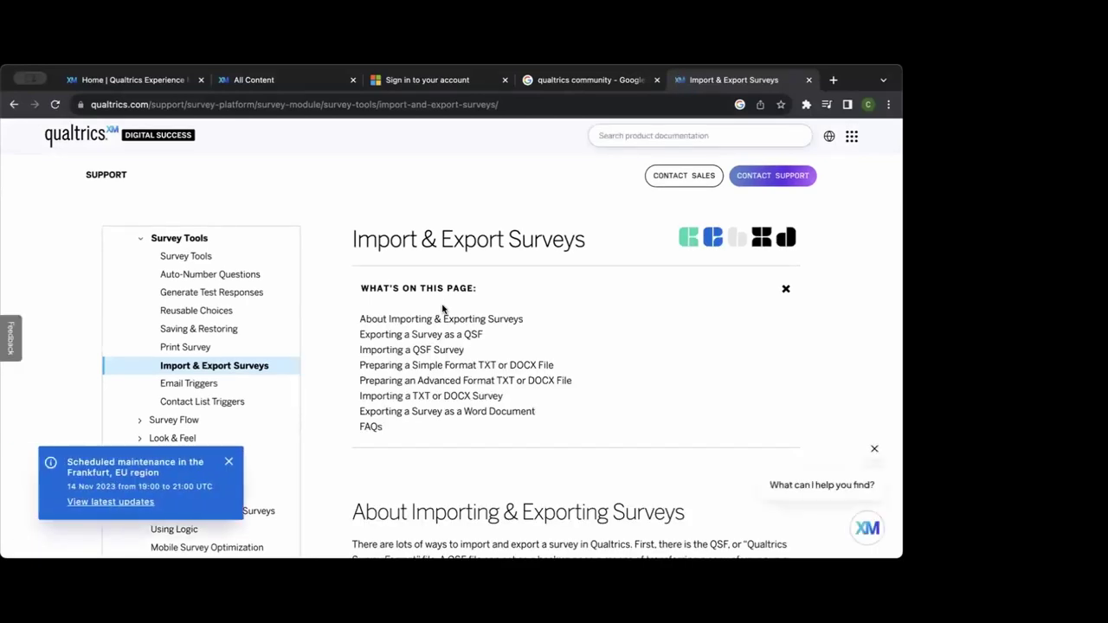
Read the Import & Export Surveys article through to the simple TXT formatting example, highlighting the sample multiple choice question and its choices.
{"action": "scroll", "coordinate": [442, 309], "scroll_direction": "down", "scroll_amount": 10}
{"action": "scroll", "coordinate": [442, 308], "scroll_direction": "down", "scroll_amount": 15}
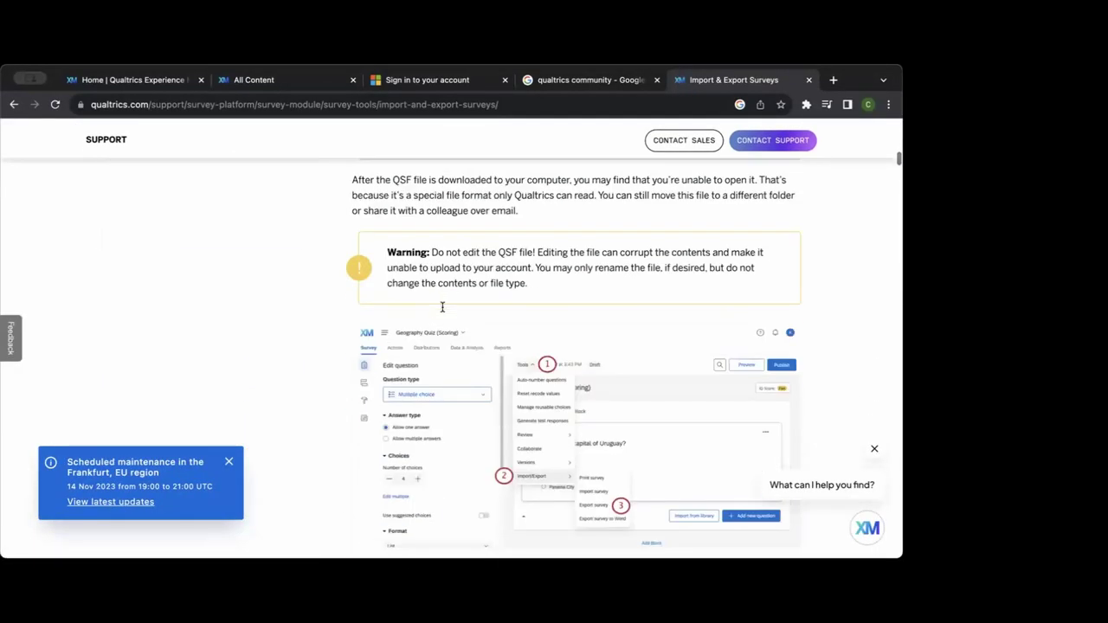
{"action": "scroll", "coordinate": [442, 310], "scroll_direction": "down", "scroll_amount": 8}
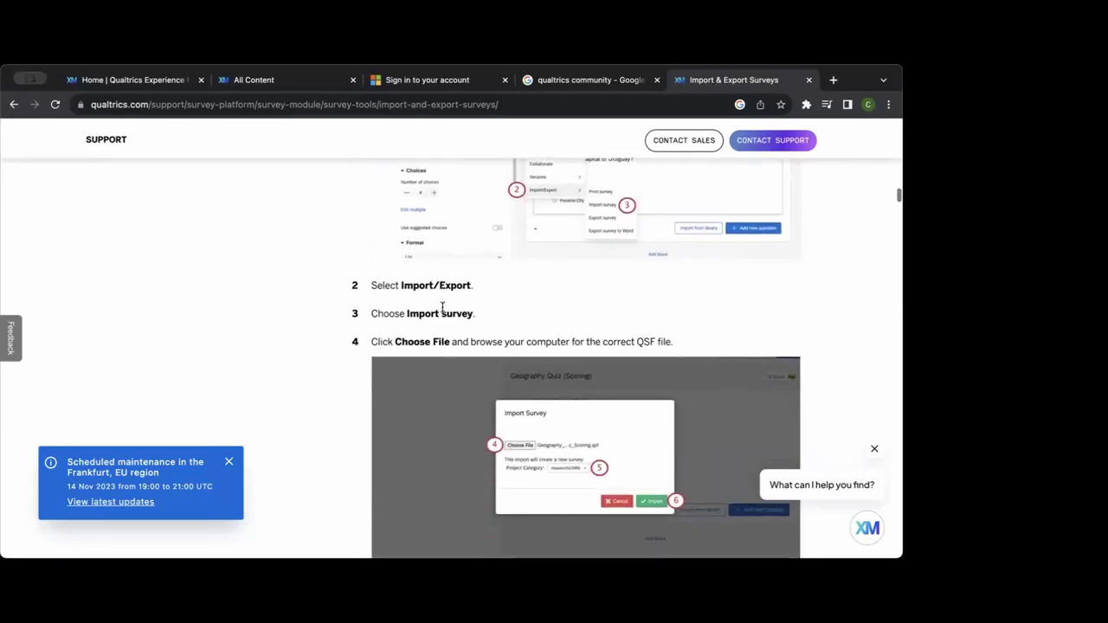
{"action": "scroll", "coordinate": [442, 308], "scroll_direction": "down", "scroll_amount": 15}
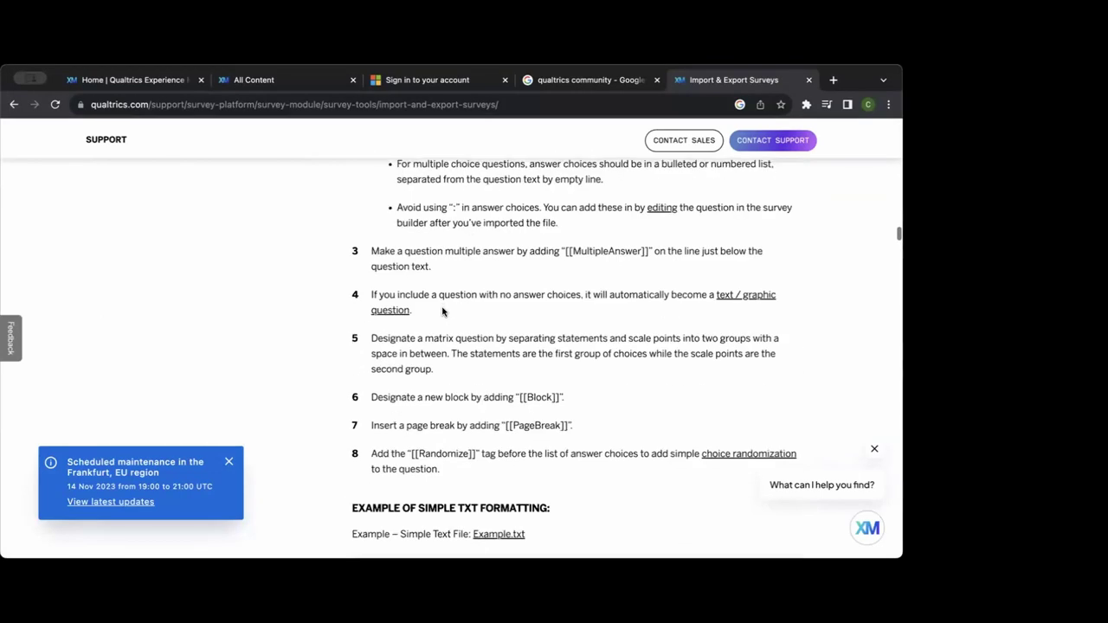
{"action": "scroll", "coordinate": [442, 310], "scroll_direction": "down", "scroll_amount": 3}
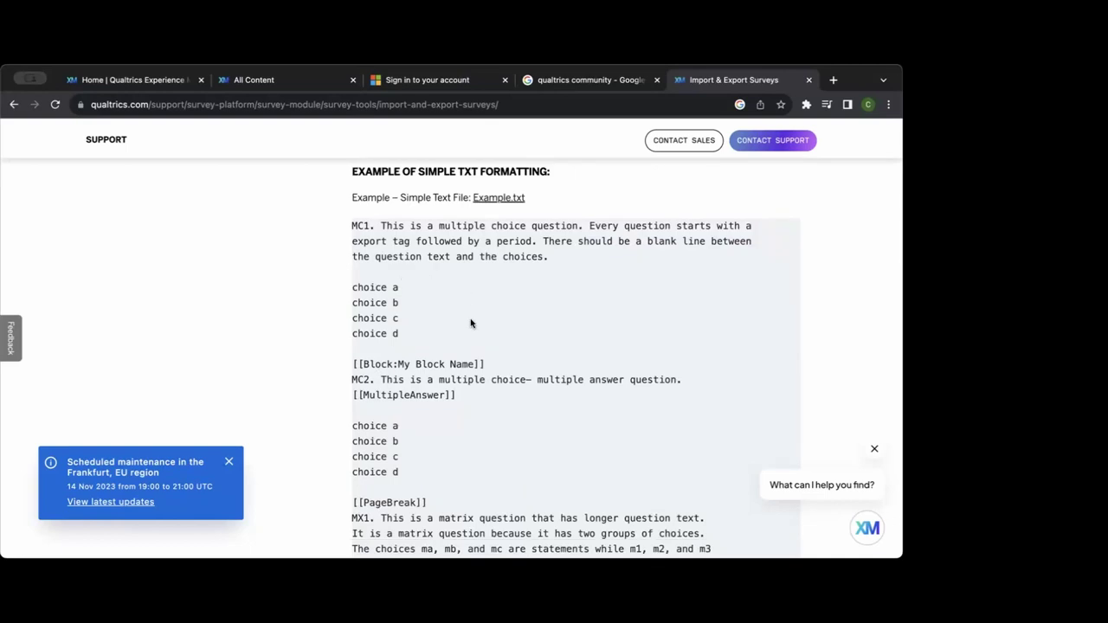
{"action": "left_click_drag", "start_coordinate": [561, 257], "coordinate": [339, 217]}
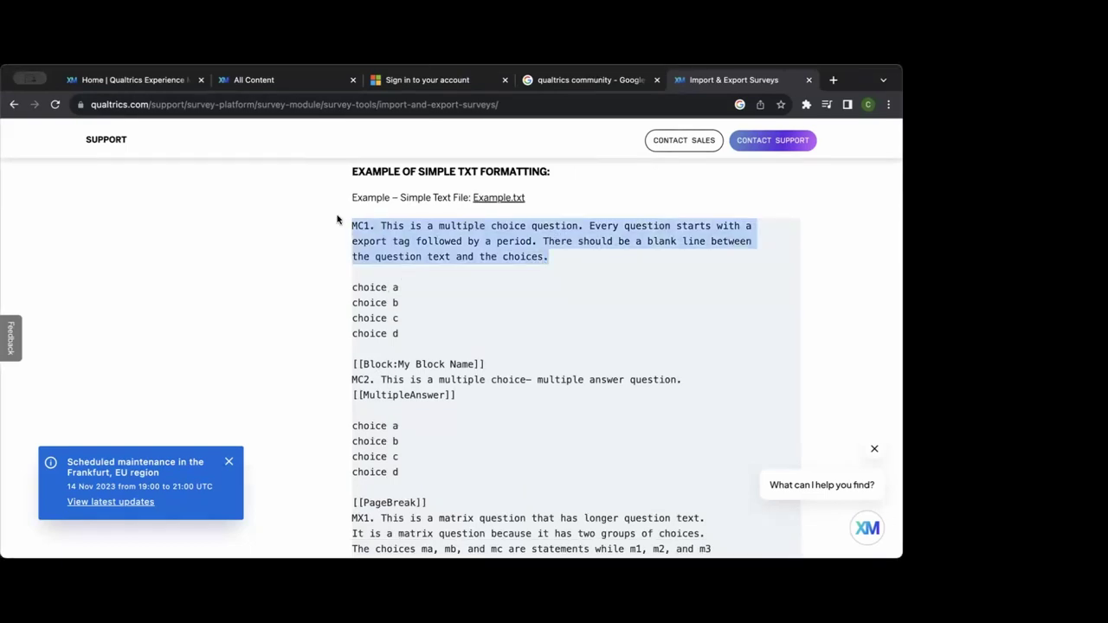
{"action": "left_click", "coordinate": [397, 286]}
{"action": "left_click_drag", "start_coordinate": [405, 334], "coordinate": [371, 305]}
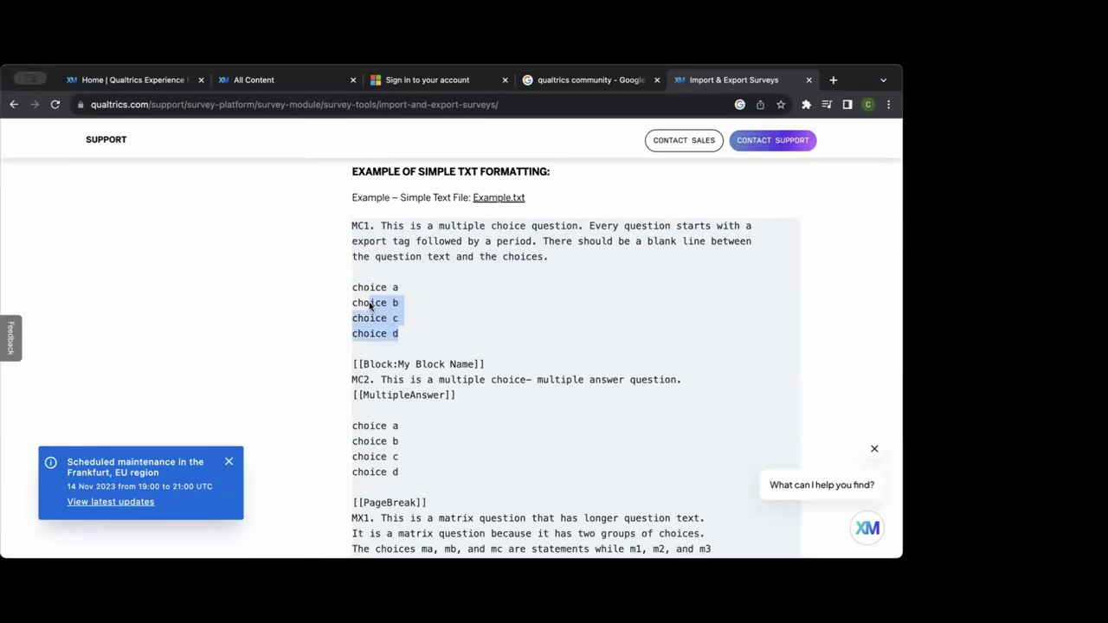
{"action": "left_click", "coordinate": [447, 292]}
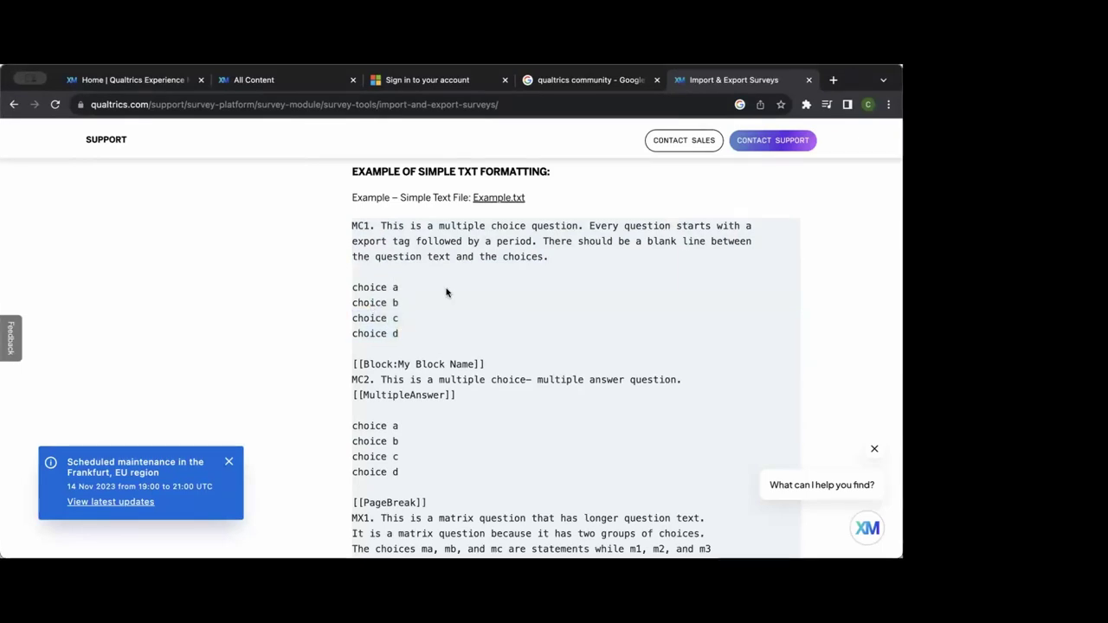
Glance at the Qualtrics home page, search Google again for "qualtrics import survey" and open the Import Responses support article.
{"action": "left_click", "coordinate": [144, 84]}
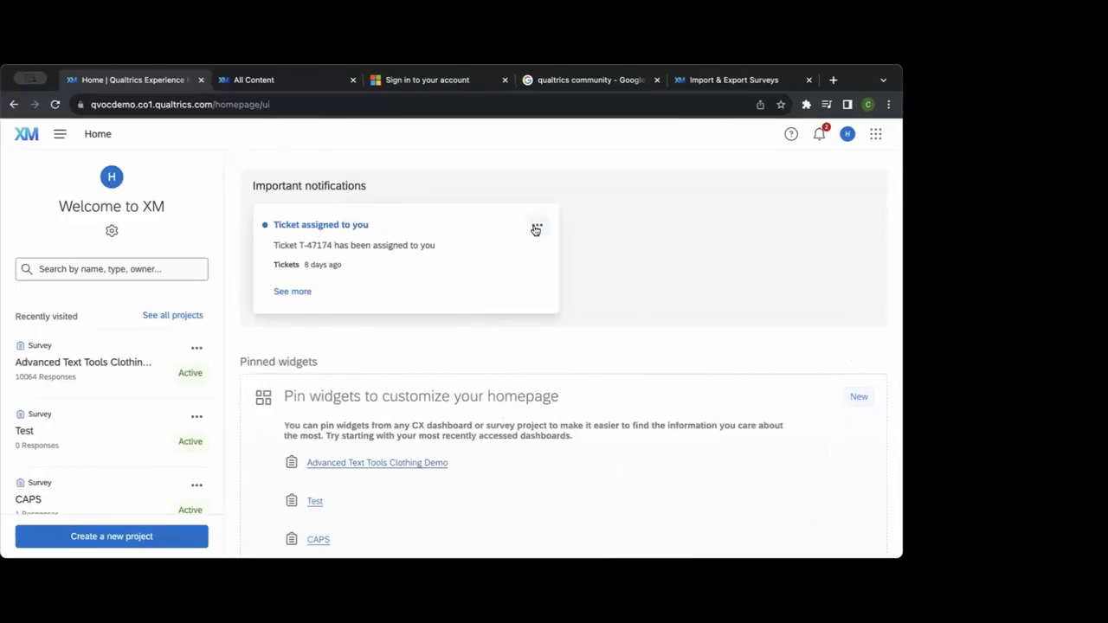
{"action": "left_click", "coordinate": [673, 85]}
{"action": "left_click", "coordinate": [582, 104]}
{"action": "type", "text": "qual"}
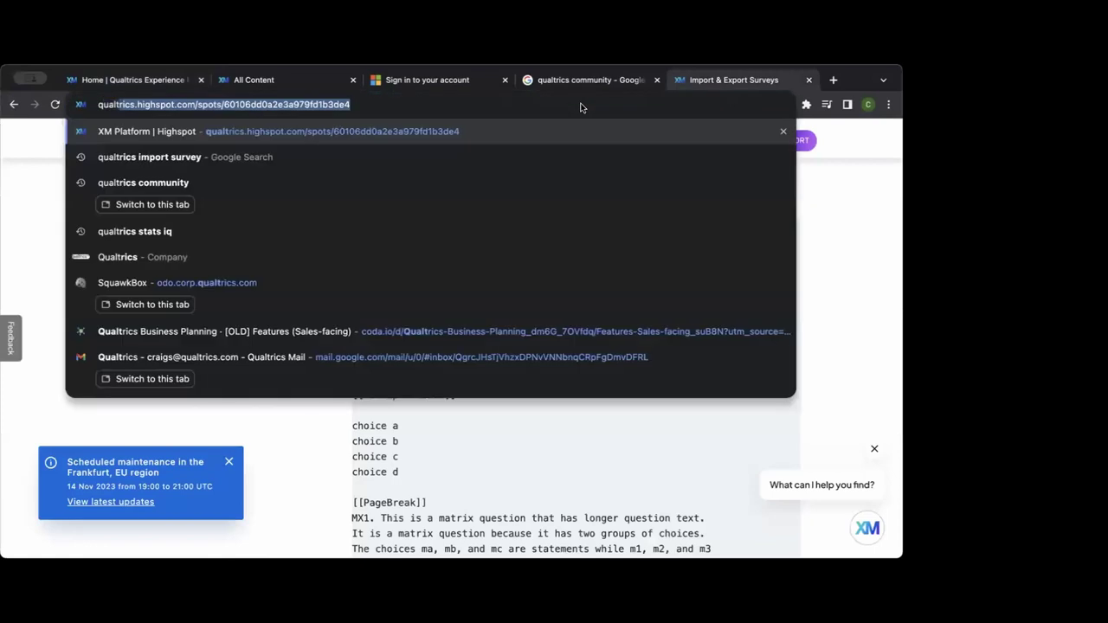
{"action": "type", "text": "trics import survey"}
{"action": "key", "text": "Return"}
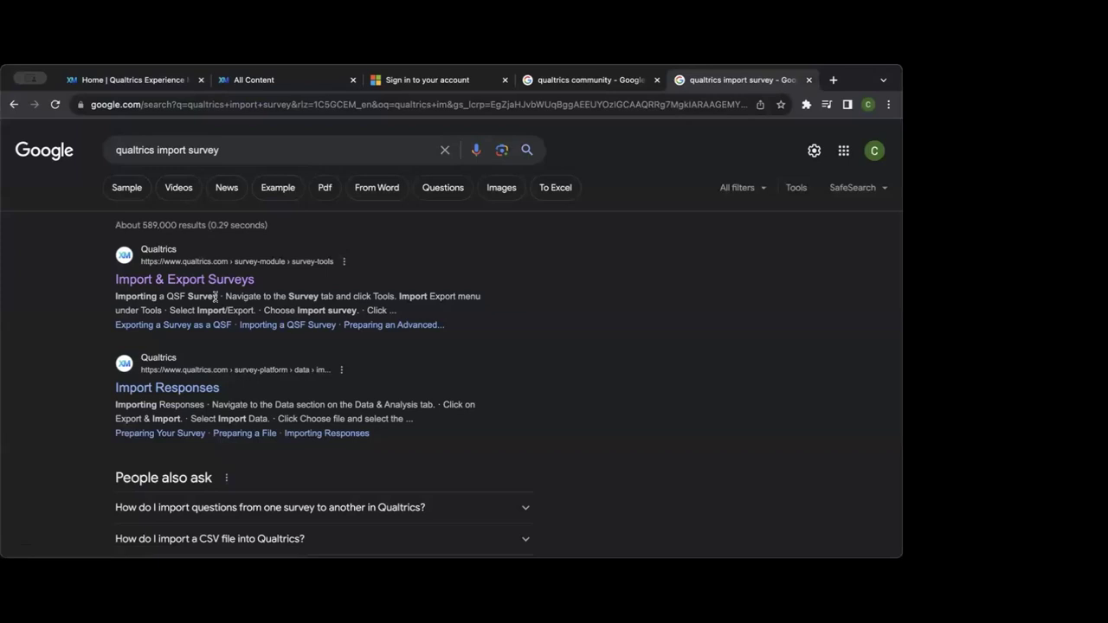
{"action": "left_click", "coordinate": [194, 391]}
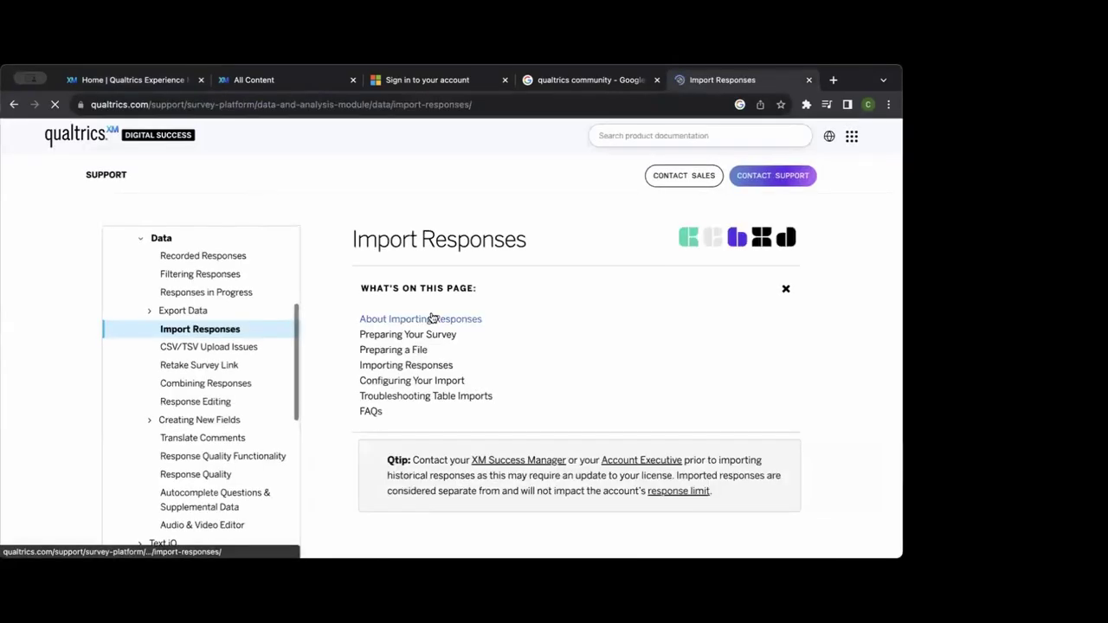
Look through the Import Responses article, covering survey preparation, file upload, field mapping and the Configuring Your Import section.
{"action": "scroll", "coordinate": [433, 354], "scroll_direction": "down", "scroll_amount": 3}
{"action": "scroll", "coordinate": [456, 363], "scroll_direction": "down", "scroll_amount": 10}
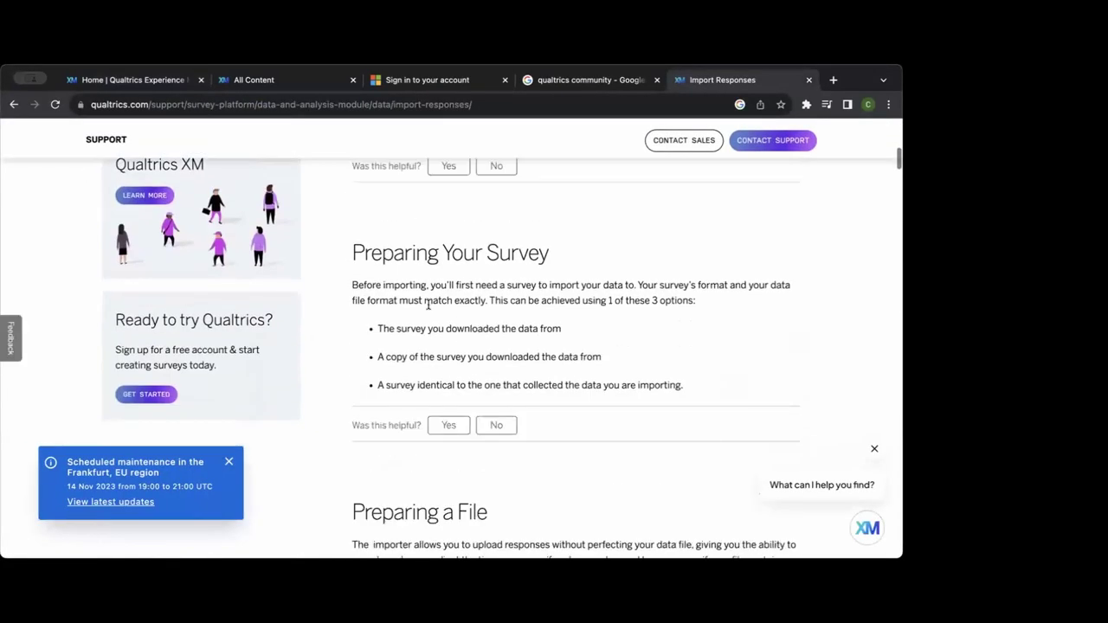
{"action": "scroll", "coordinate": [428, 308], "scroll_direction": "down", "scroll_amount": 8}
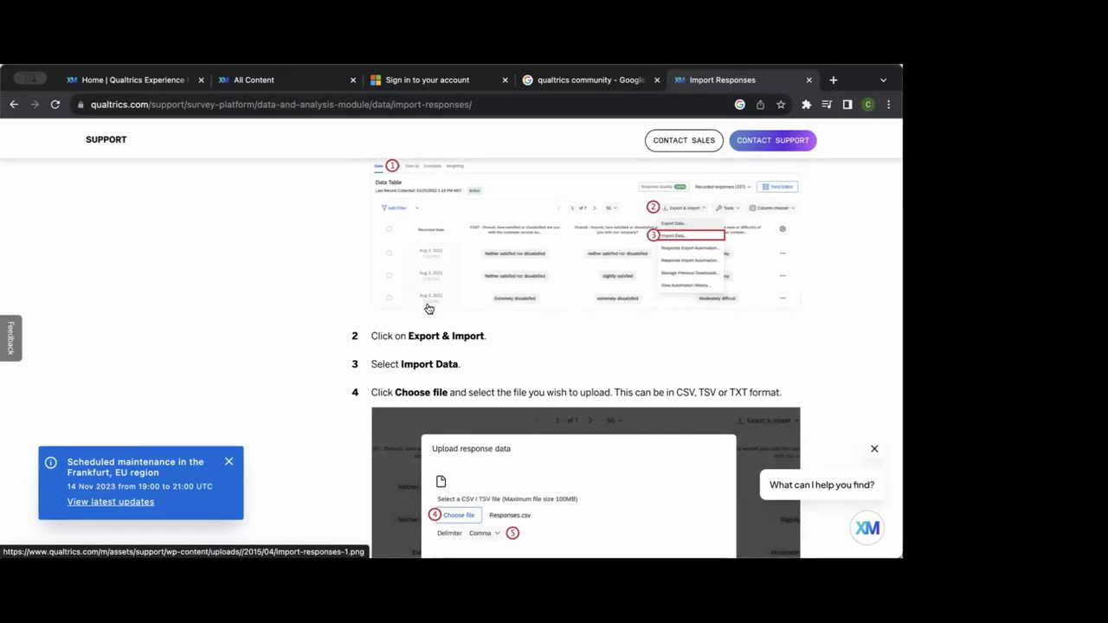
{"action": "scroll", "coordinate": [429, 309], "scroll_direction": "down", "scroll_amount": 7}
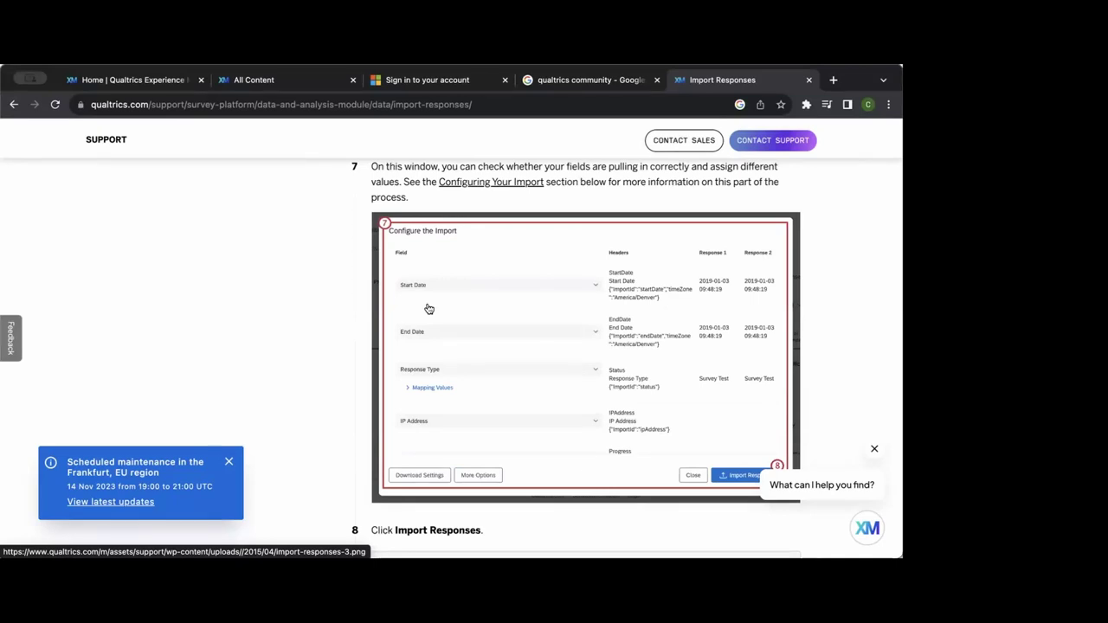
{"action": "scroll", "coordinate": [429, 309], "scroll_direction": "down", "scroll_amount": 10}
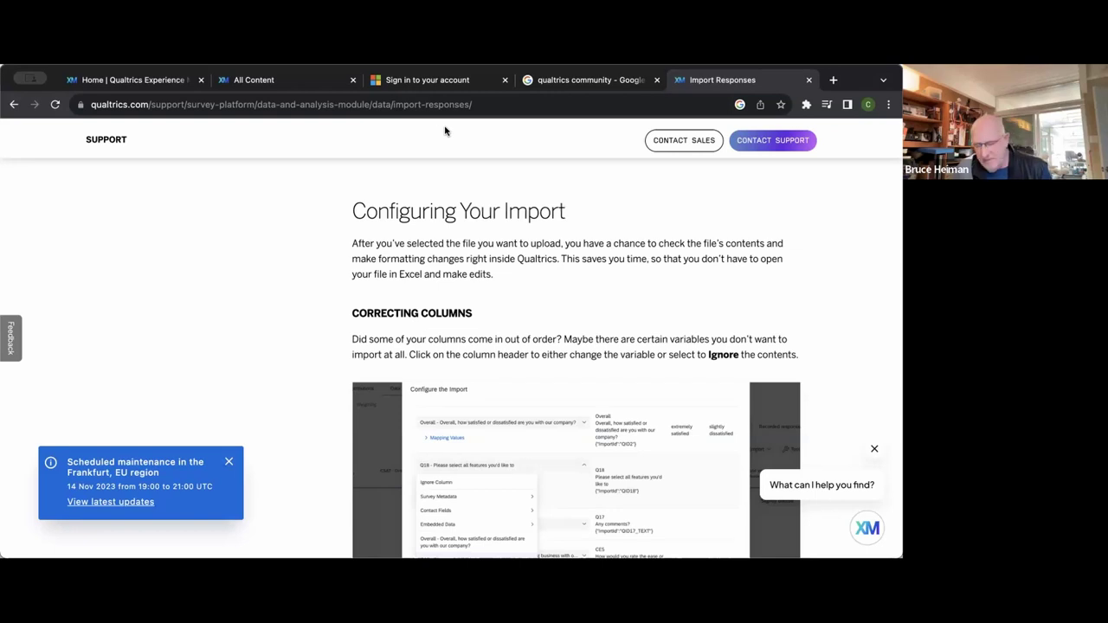
Search Google for "qualtrics stats iq", open the Stats iQ Basic Overview support article and look through its introduction.
{"action": "left_click", "coordinate": [670, 107]}
{"action": "type", "text": "qualtrics re"}
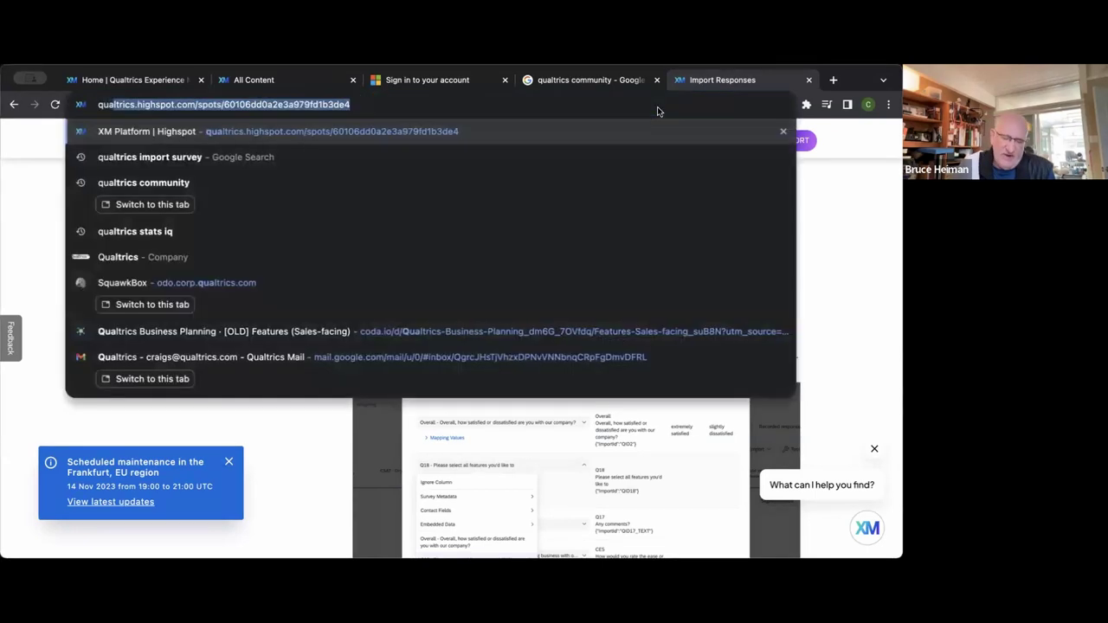
{"action": "key", "text": "BackSpace"}
{"action": "key", "text": "BackSpace"}
{"action": "type", "text": "stats iq"}
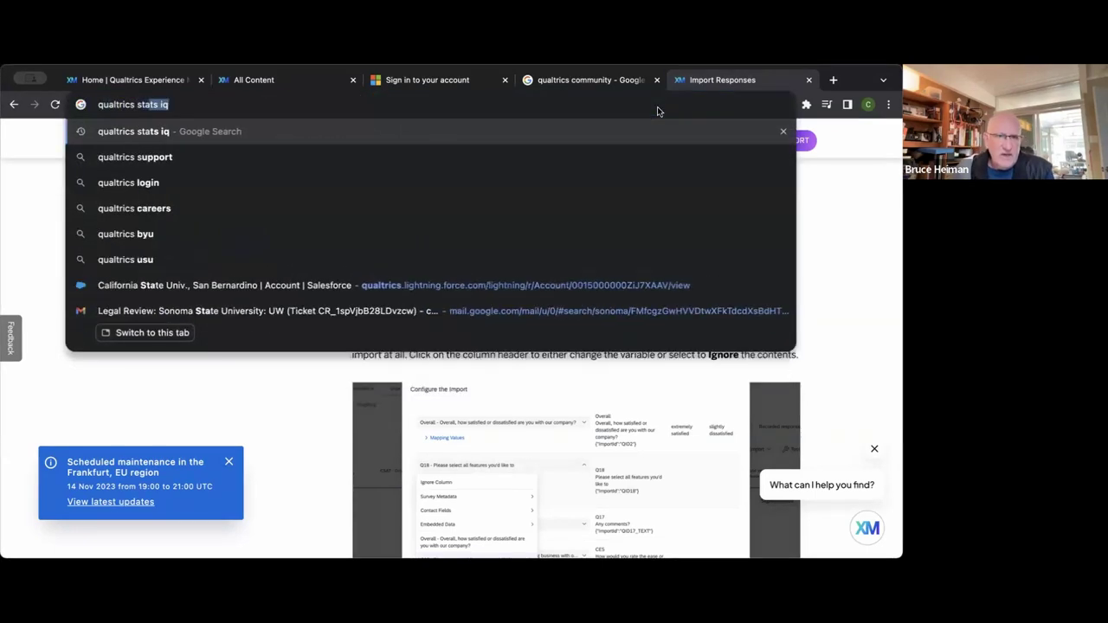
{"action": "key", "text": "Return"}
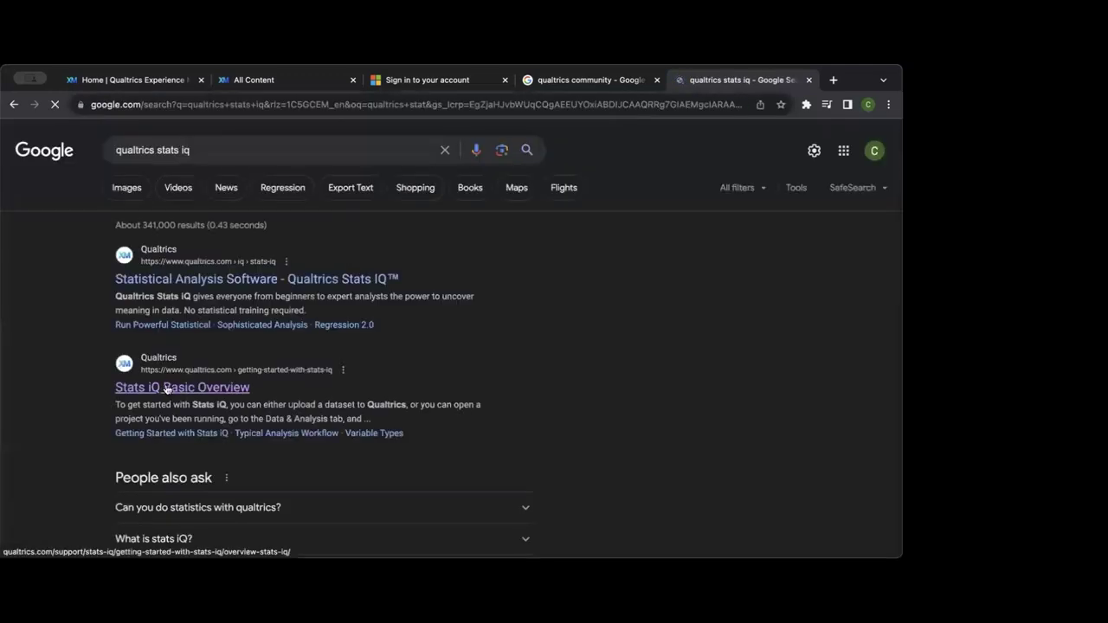
{"action": "left_click", "coordinate": [167, 389]}
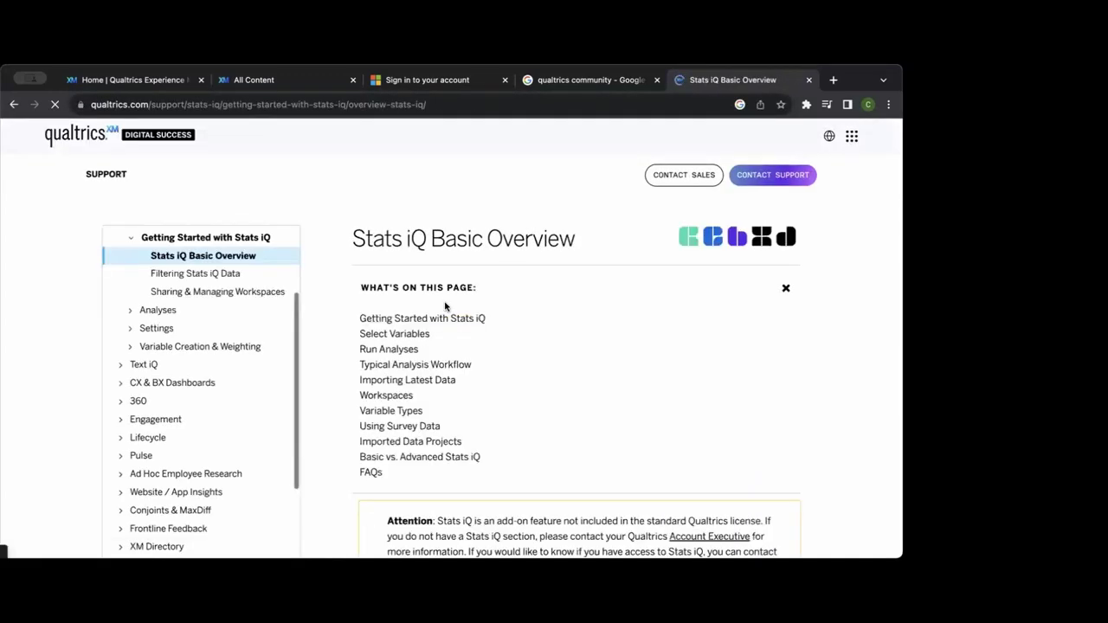
{"action": "scroll", "coordinate": [445, 305], "scroll_direction": "down", "scroll_amount": 10}
{"action": "scroll", "coordinate": [445, 305], "scroll_direction": "down", "scroll_amount": 10}
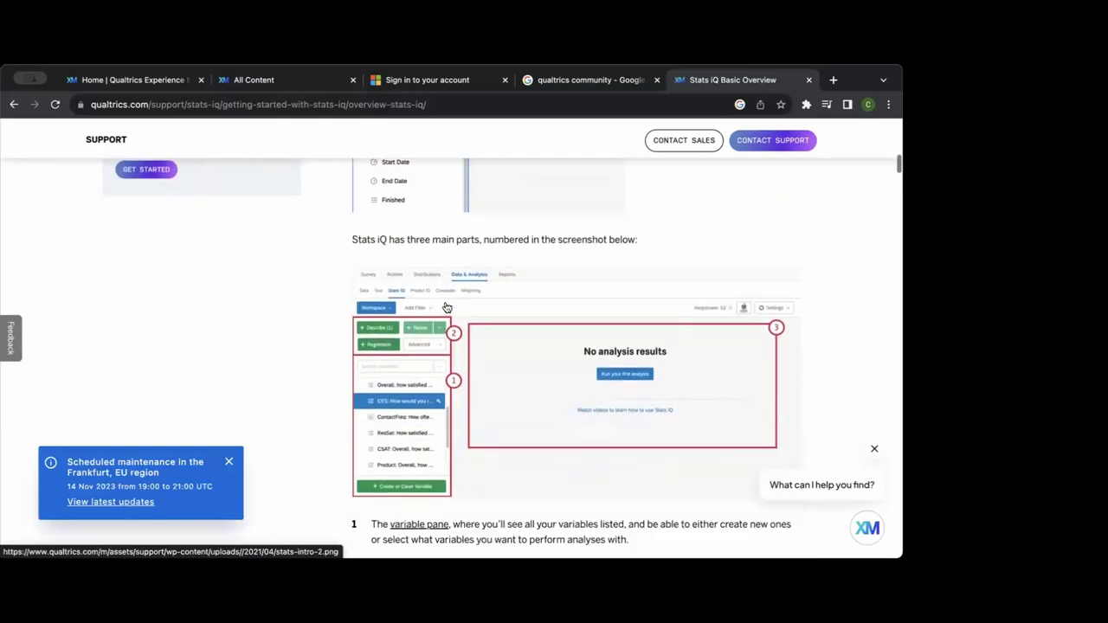
Look through the Stats iQ Basic Overview article, from the three main parts through the analysis workflow, workspaces and variable types to the FAQs.
{"action": "scroll", "coordinate": [446, 307], "scroll_direction": "up", "scroll_amount": 3}
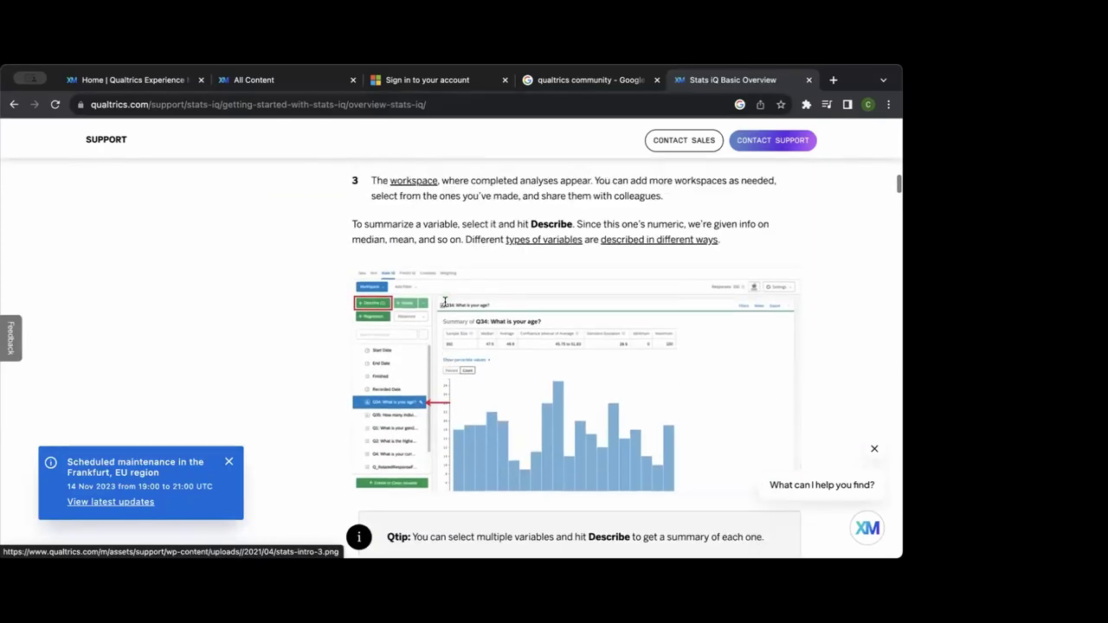
{"action": "scroll", "coordinate": [445, 307], "scroll_direction": "down", "scroll_amount": 3}
{"action": "scroll", "coordinate": [445, 308], "scroll_direction": "down", "scroll_amount": 8}
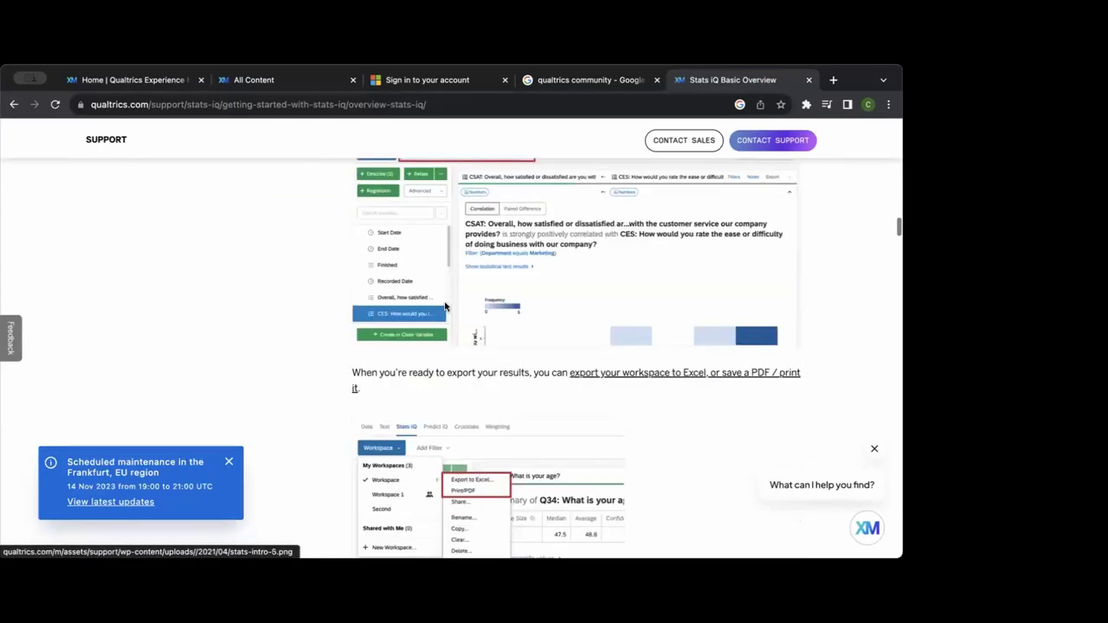
{"action": "scroll", "coordinate": [445, 307], "scroll_direction": "up", "scroll_amount": 15}
{"action": "scroll", "coordinate": [445, 307], "scroll_direction": "down", "scroll_amount": 10}
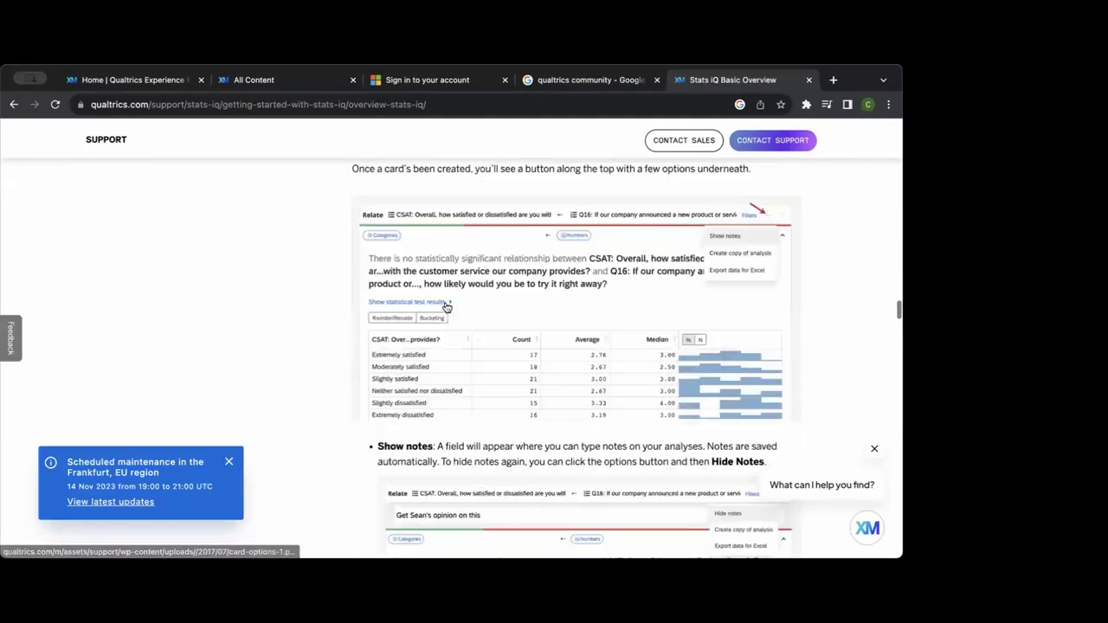
{"action": "scroll", "coordinate": [445, 307], "scroll_direction": "up", "scroll_amount": 5}
{"action": "scroll", "coordinate": [445, 308], "scroll_direction": "down", "scroll_amount": 7}
{"action": "scroll", "coordinate": [446, 307], "scroll_direction": "down", "scroll_amount": 10}
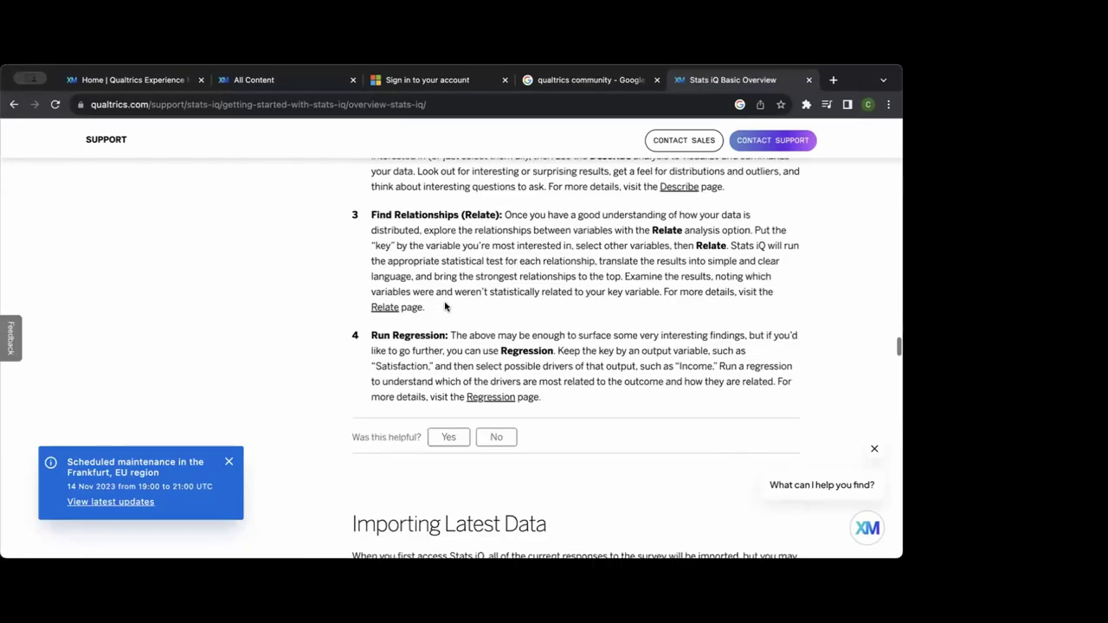
{"action": "scroll", "coordinate": [445, 306], "scroll_direction": "up", "scroll_amount": 3}
{"action": "scroll", "coordinate": [445, 306], "scroll_direction": "down", "scroll_amount": 12}
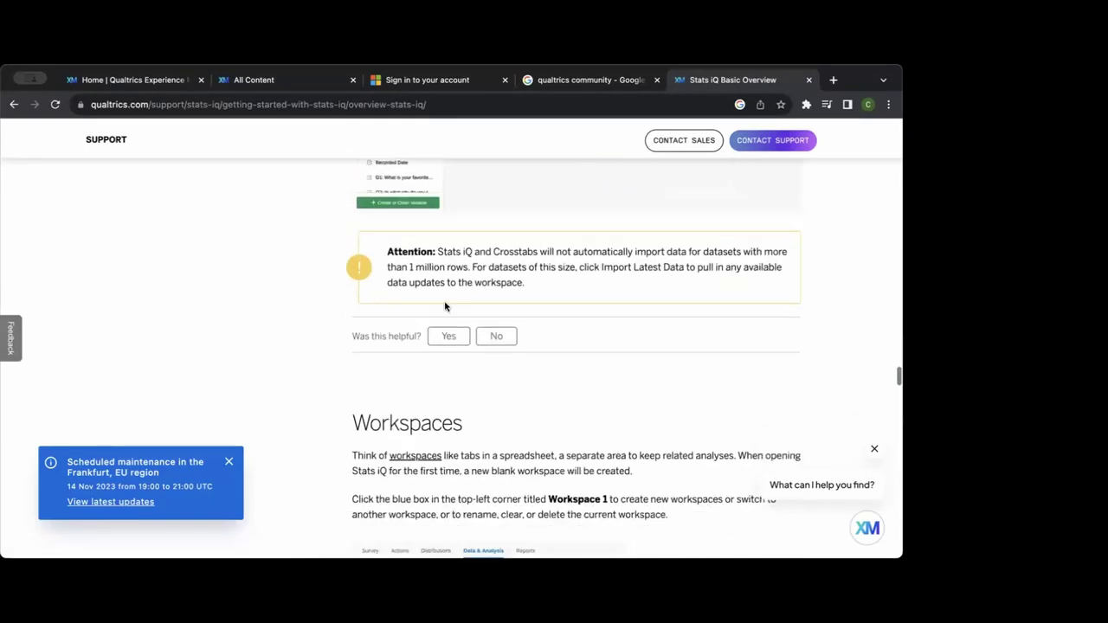
{"action": "scroll", "coordinate": [445, 307], "scroll_direction": "down", "scroll_amount": 10}
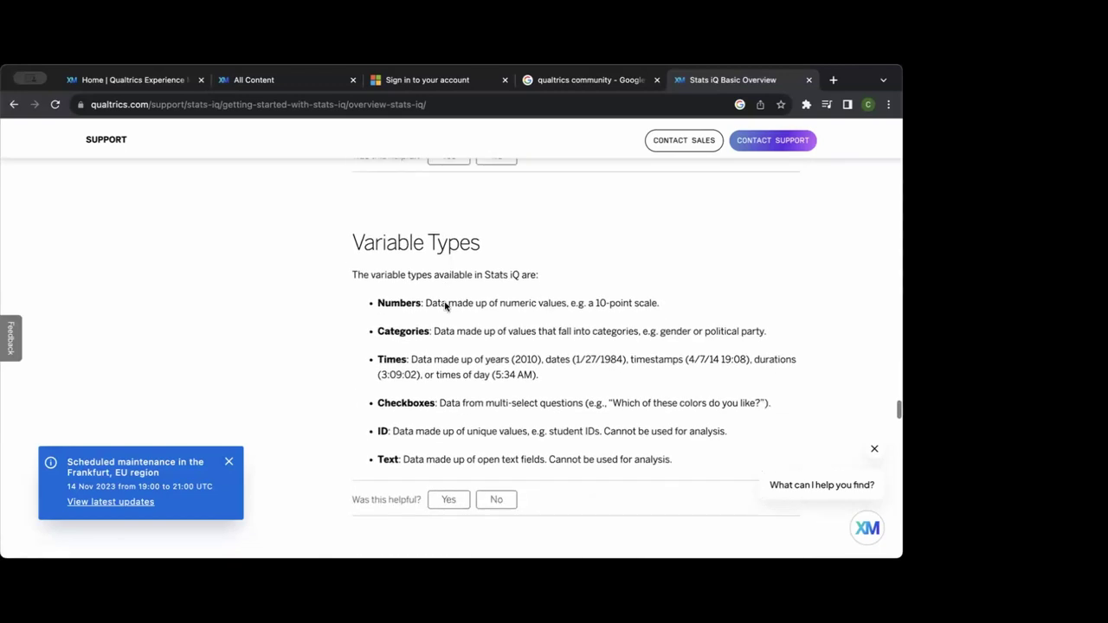
{"action": "scroll", "coordinate": [445, 304], "scroll_direction": "down", "scroll_amount": 10}
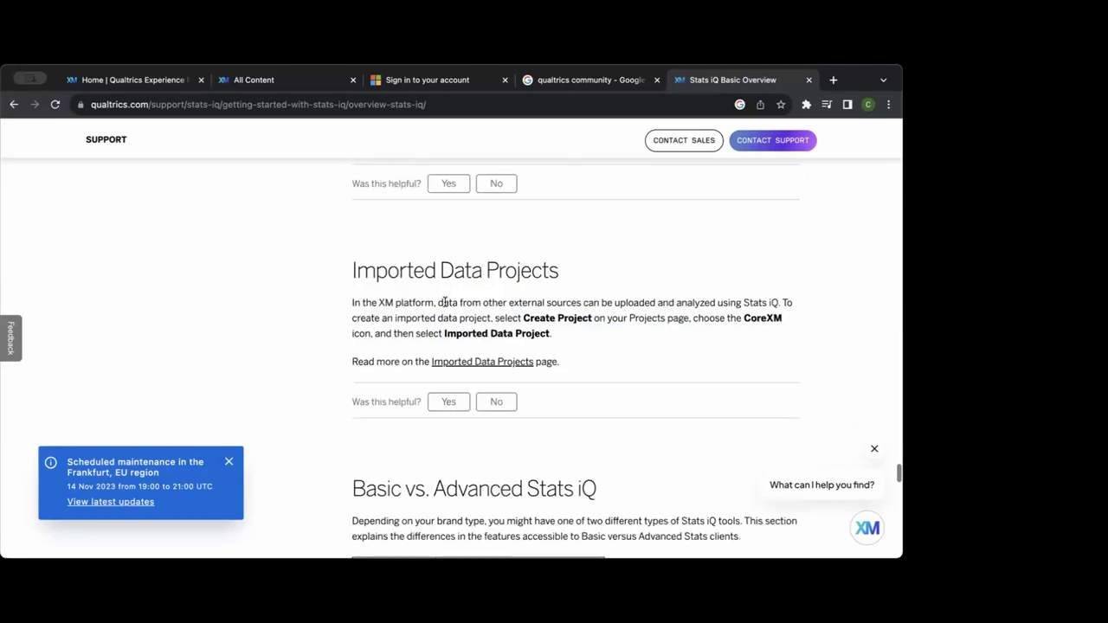
{"action": "scroll", "coordinate": [445, 305], "scroll_direction": "down", "scroll_amount": 10}
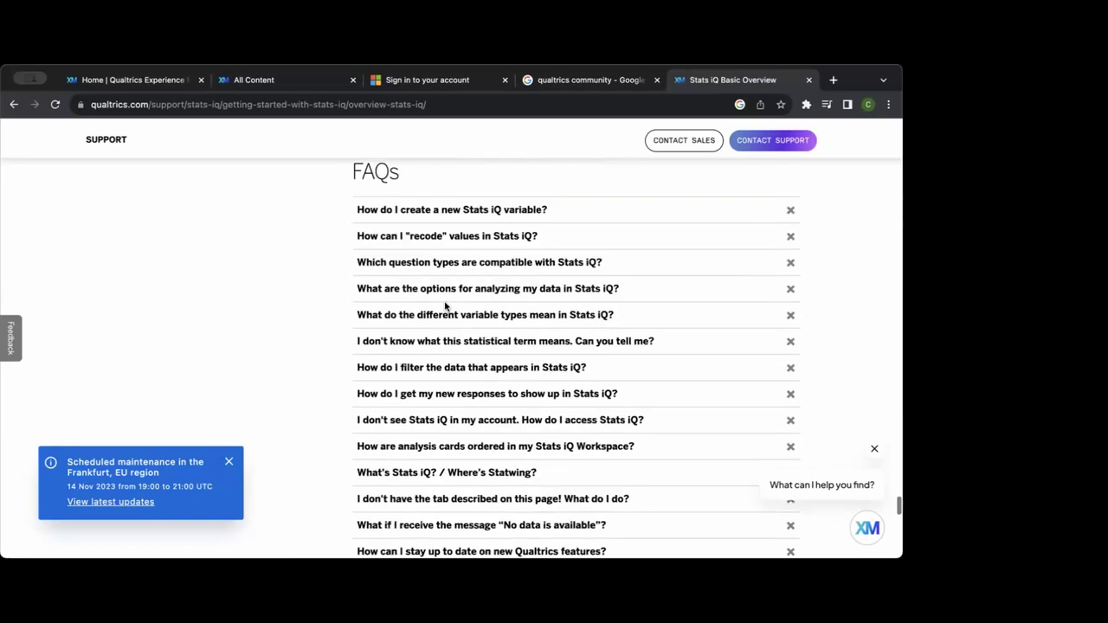
Return to the article's beginning and expand Analyses and Regression Guides in the support topic list to browse the available guides.
{"action": "scroll", "coordinate": [386, 320], "scroll_direction": "up", "scroll_amount": 15}
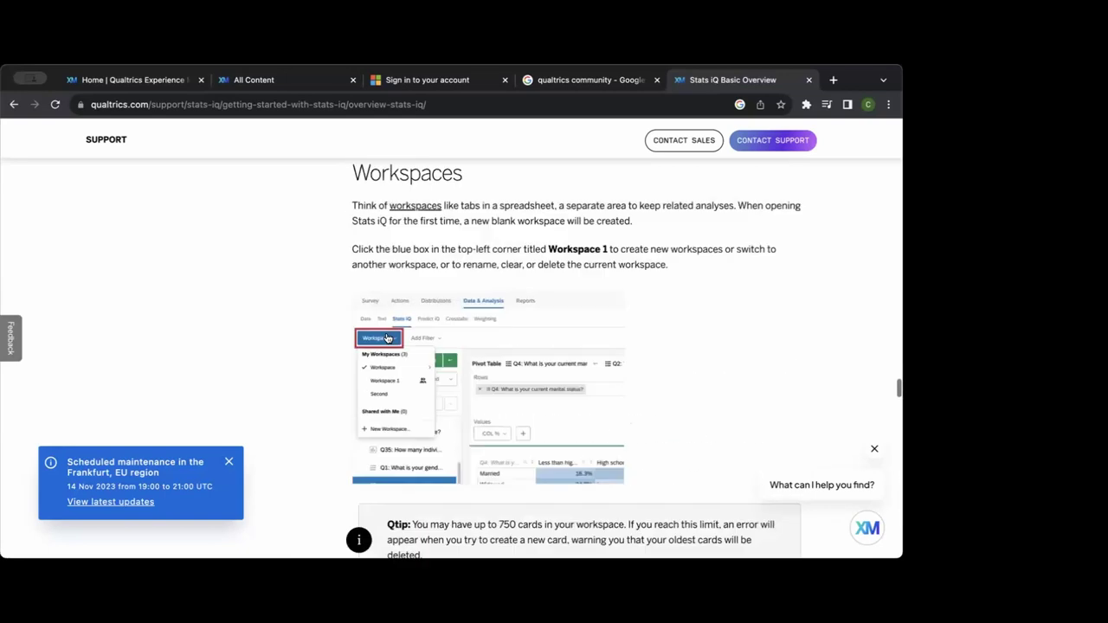
{"action": "scroll", "coordinate": [385, 338], "scroll_direction": "up", "scroll_amount": 15}
{"action": "left_click", "coordinate": [286, 311]}
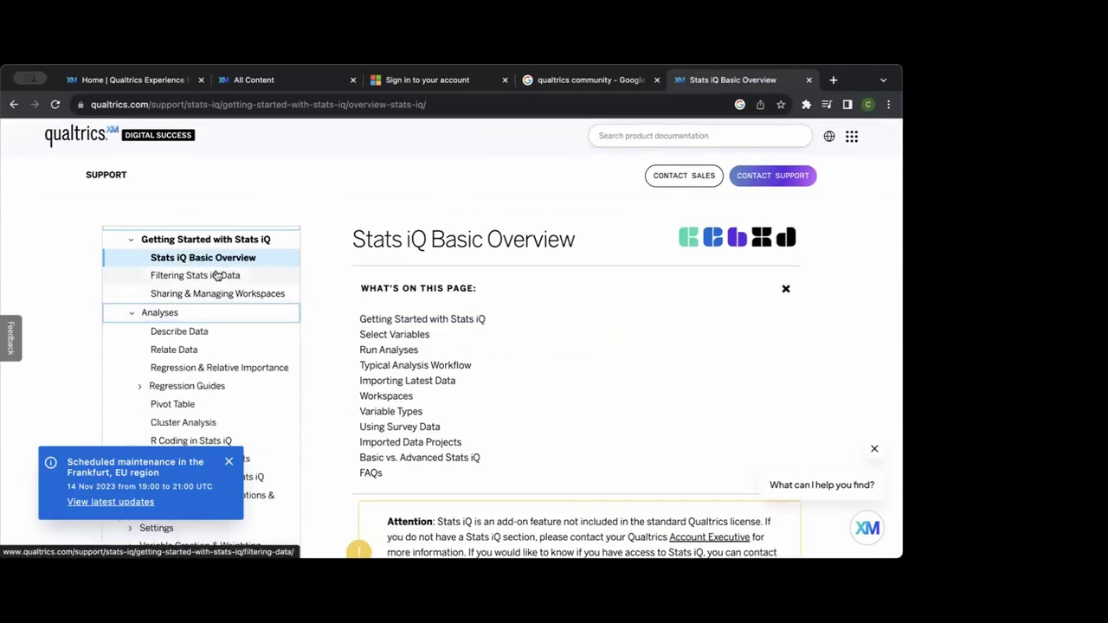
{"action": "scroll", "coordinate": [260, 338], "scroll_direction": "down", "scroll_amount": 1}
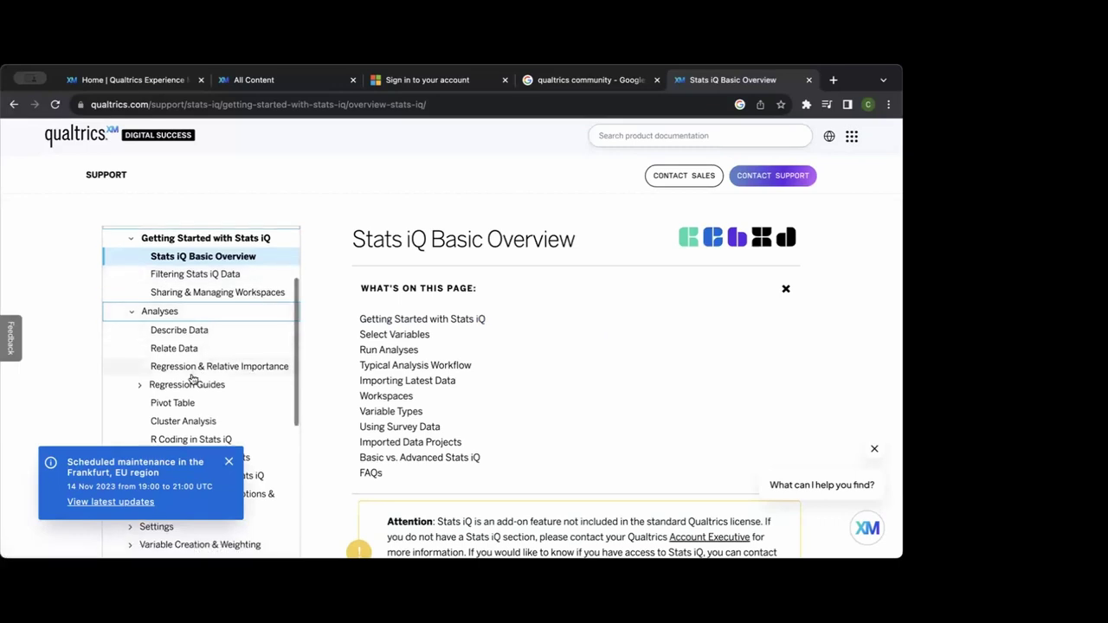
{"action": "left_click", "coordinate": [189, 390]}
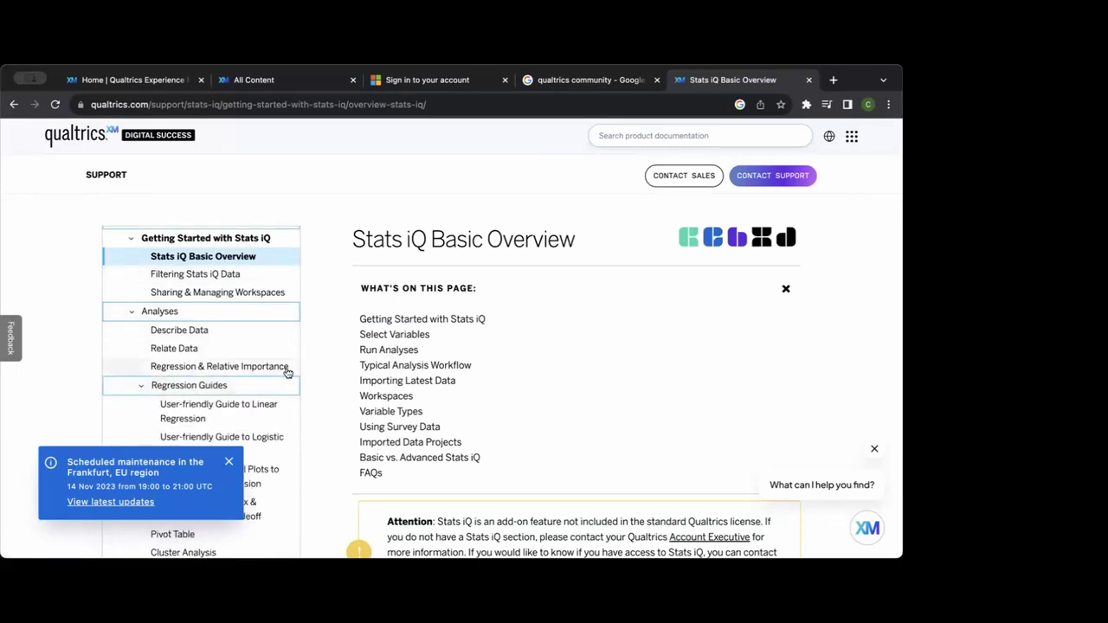
{"action": "scroll", "coordinate": [287, 372], "scroll_direction": "down", "scroll_amount": 3}
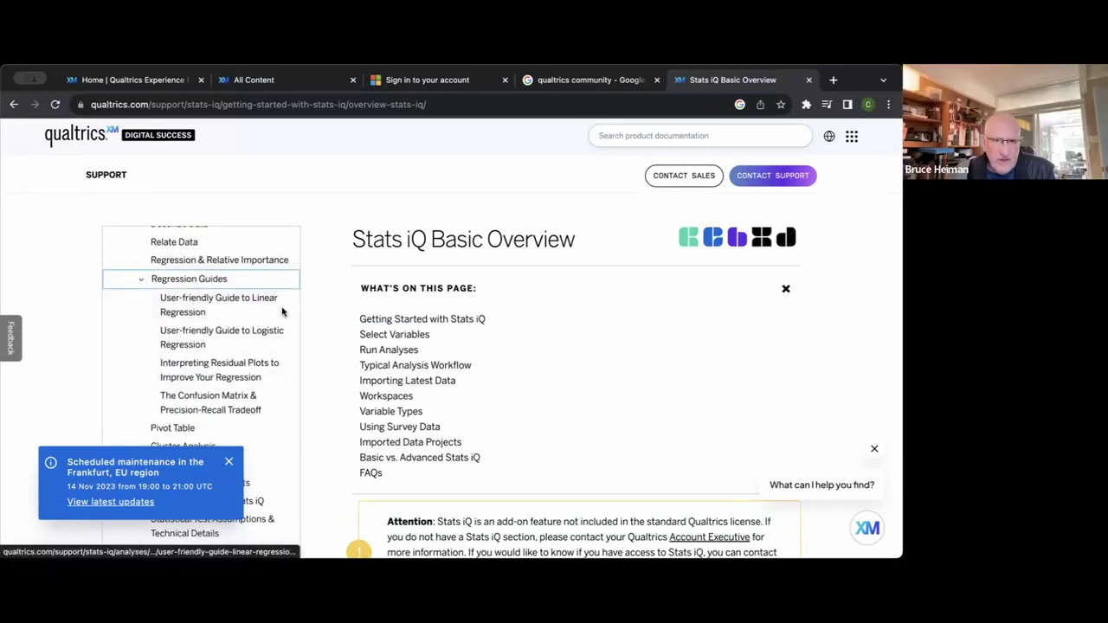
{"action": "scroll", "coordinate": [294, 311], "scroll_direction": "down", "scroll_amount": 1}
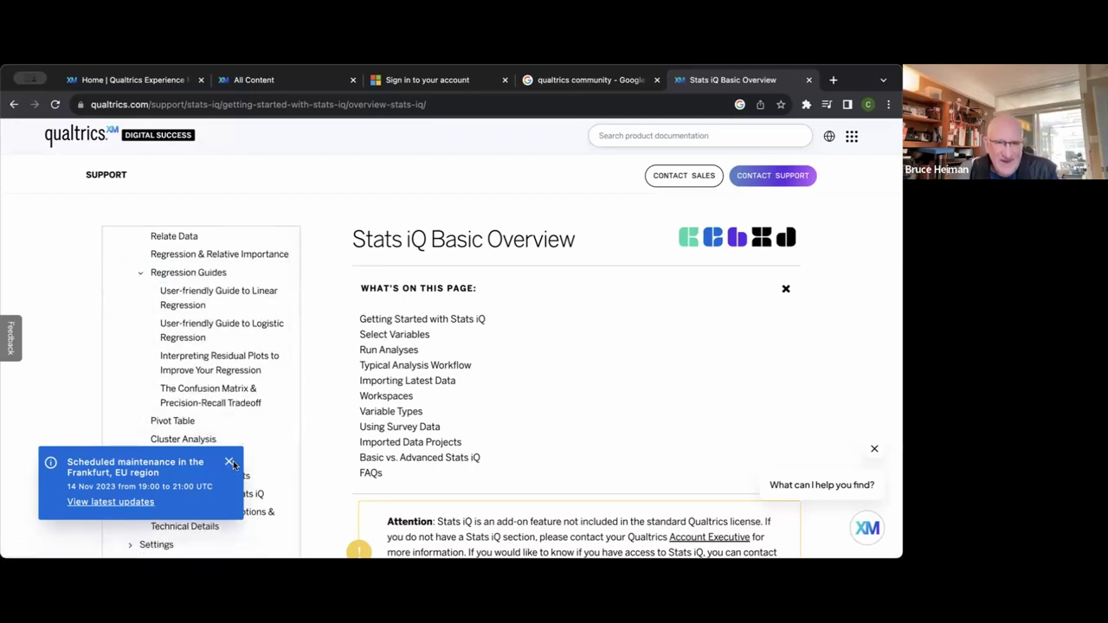
Dismiss the scheduled maintenance notice and open the User-friendly Guide to Linear Regression from the Regression Guides.
{"action": "left_click", "coordinate": [229, 461]}
{"action": "scroll", "coordinate": [294, 303], "scroll_direction": "down", "scroll_amount": 1}
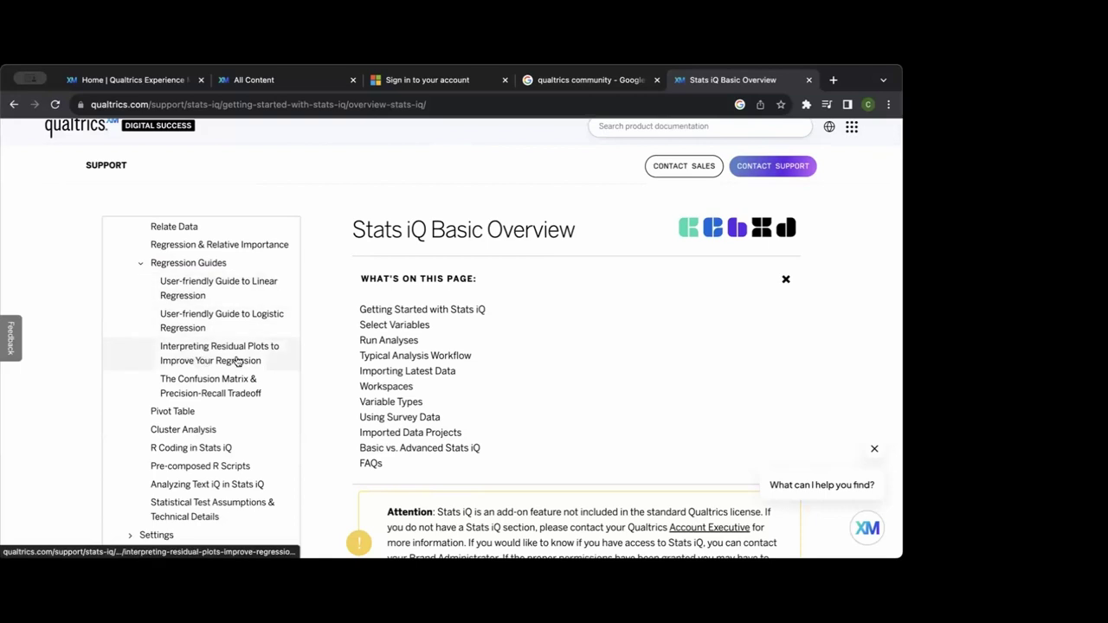
{"action": "left_click", "coordinate": [174, 265]}
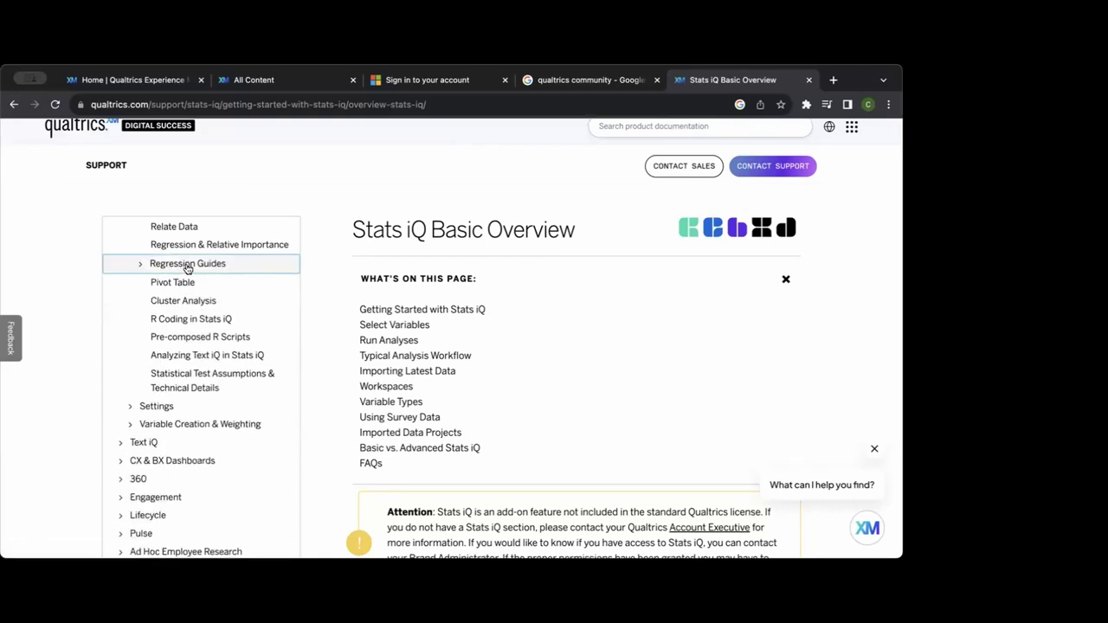
{"action": "left_click", "coordinate": [185, 265]}
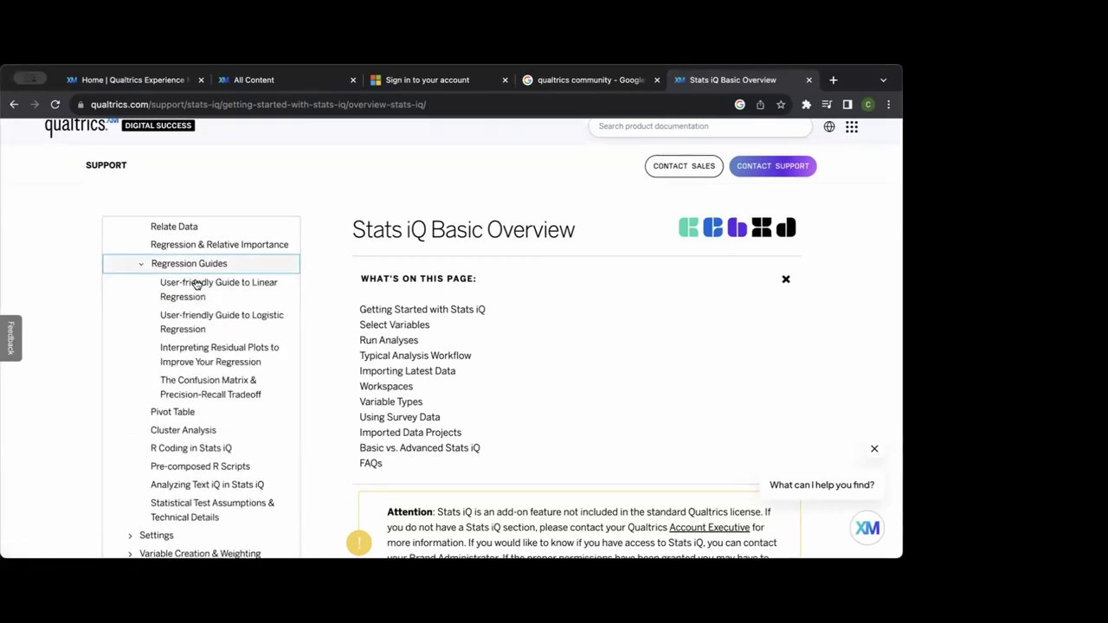
{"action": "left_click", "coordinate": [198, 285]}
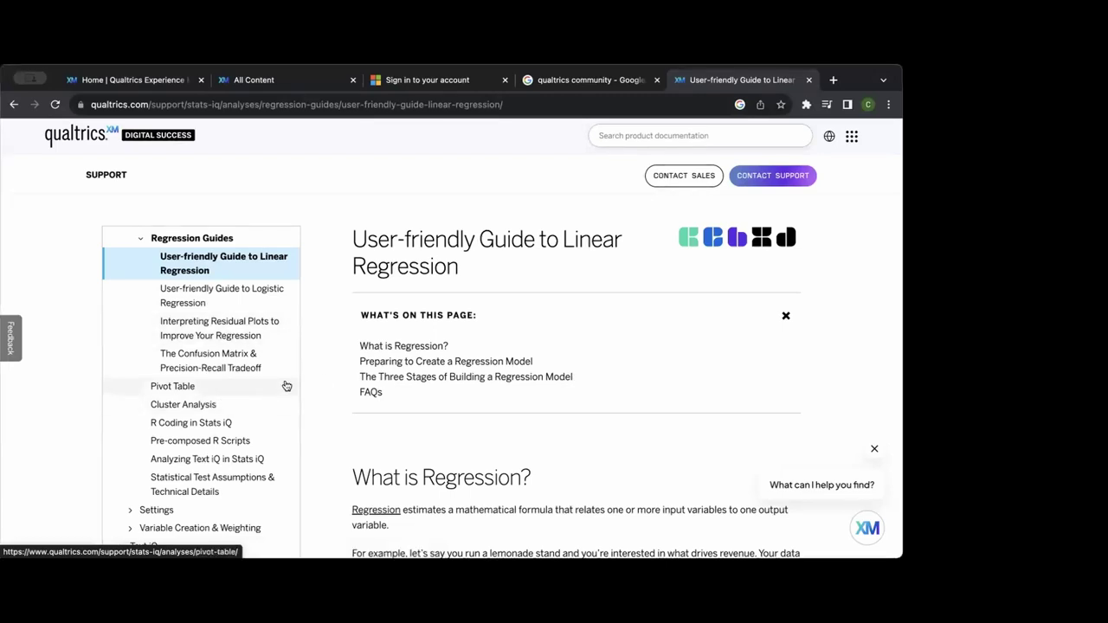
Look through the linear regression guide, covering the lemonade stand example, model preparation and the three stages of building a regression model.
{"action": "scroll", "coordinate": [383, 356], "scroll_direction": "down", "scroll_amount": 3}
{"action": "scroll", "coordinate": [467, 318], "scroll_direction": "down", "scroll_amount": 9}
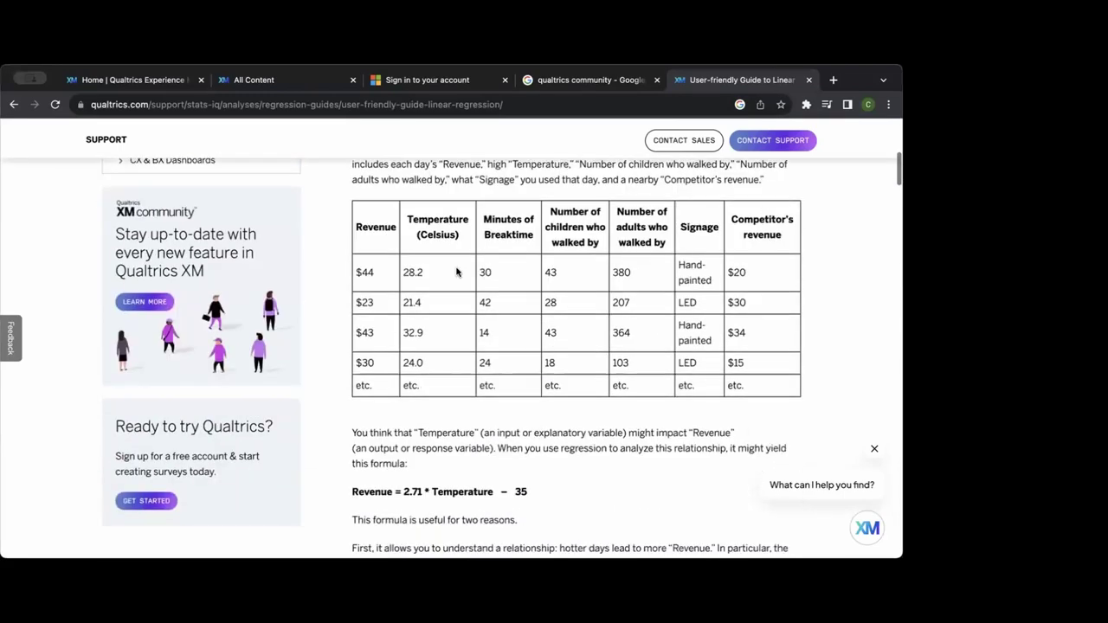
{"action": "scroll", "coordinate": [467, 317], "scroll_direction": "down", "scroll_amount": 8}
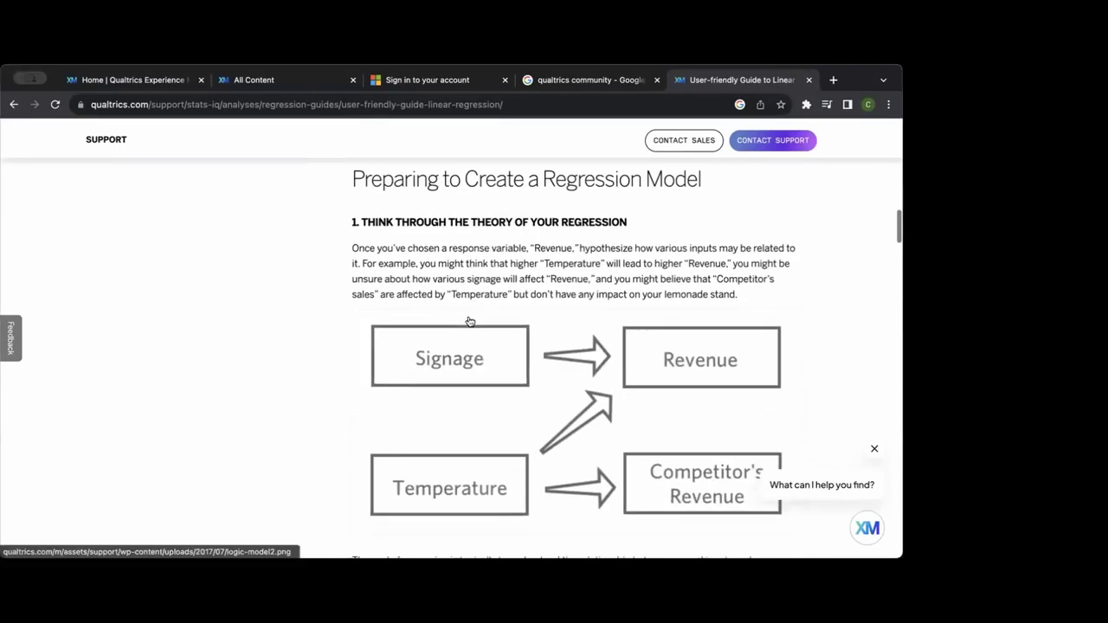
{"action": "scroll", "coordinate": [467, 321], "scroll_direction": "down", "scroll_amount": 2}
{"action": "scroll", "coordinate": [468, 320], "scroll_direction": "up", "scroll_amount": 1}
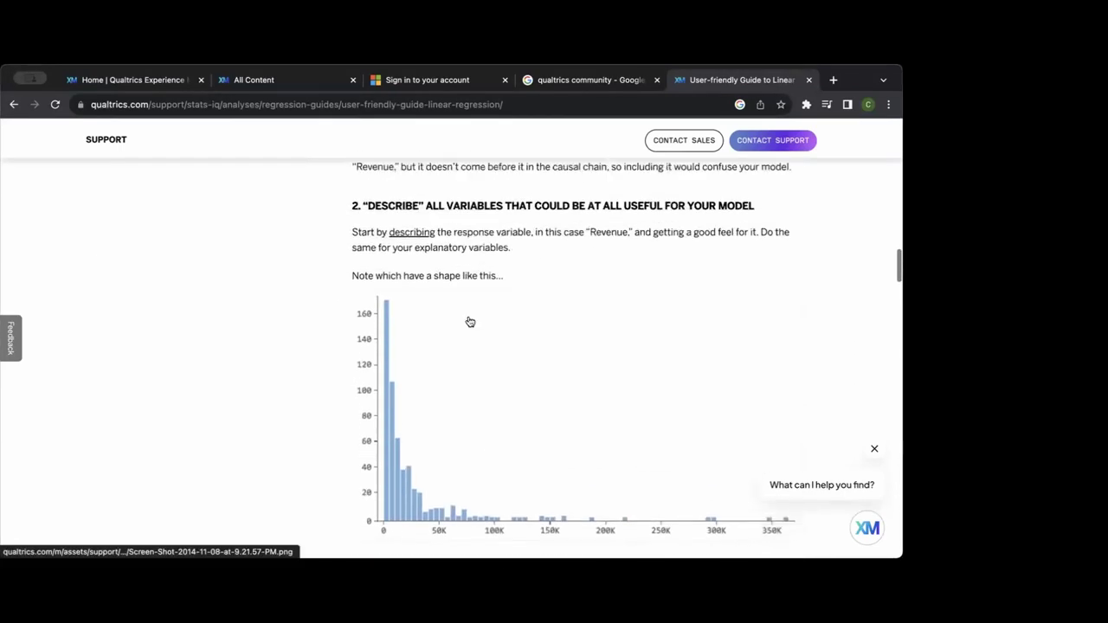
{"action": "scroll", "coordinate": [467, 320], "scroll_direction": "down", "scroll_amount": 4}
{"action": "scroll", "coordinate": [467, 320], "scroll_direction": "down", "scroll_amount": 5}
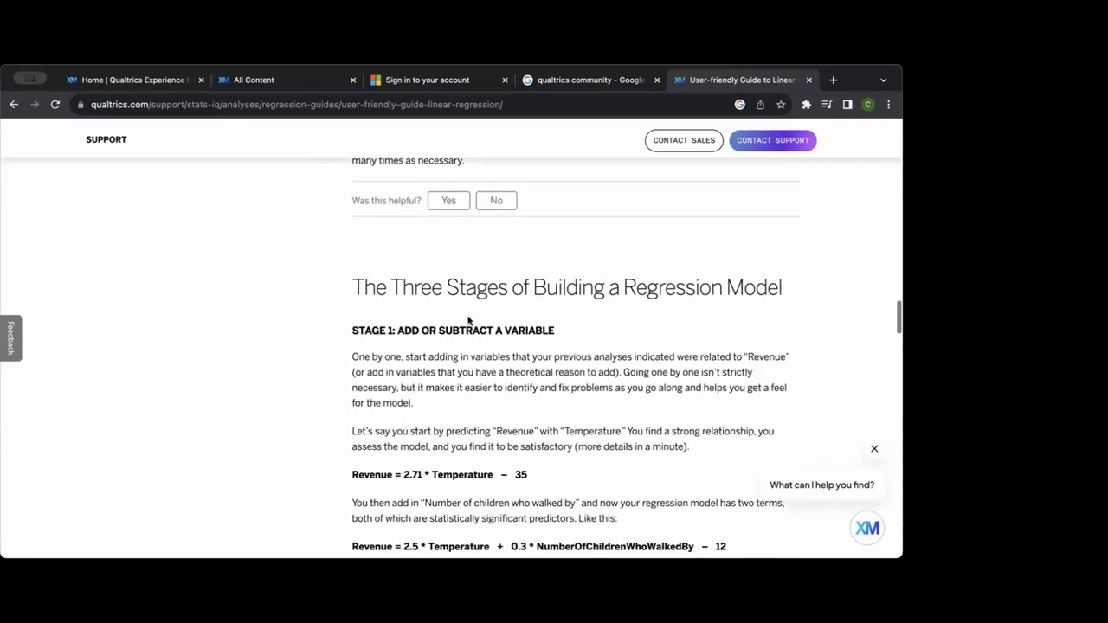
{"action": "scroll", "coordinate": [430, 306], "scroll_direction": "down", "scroll_amount": 10}
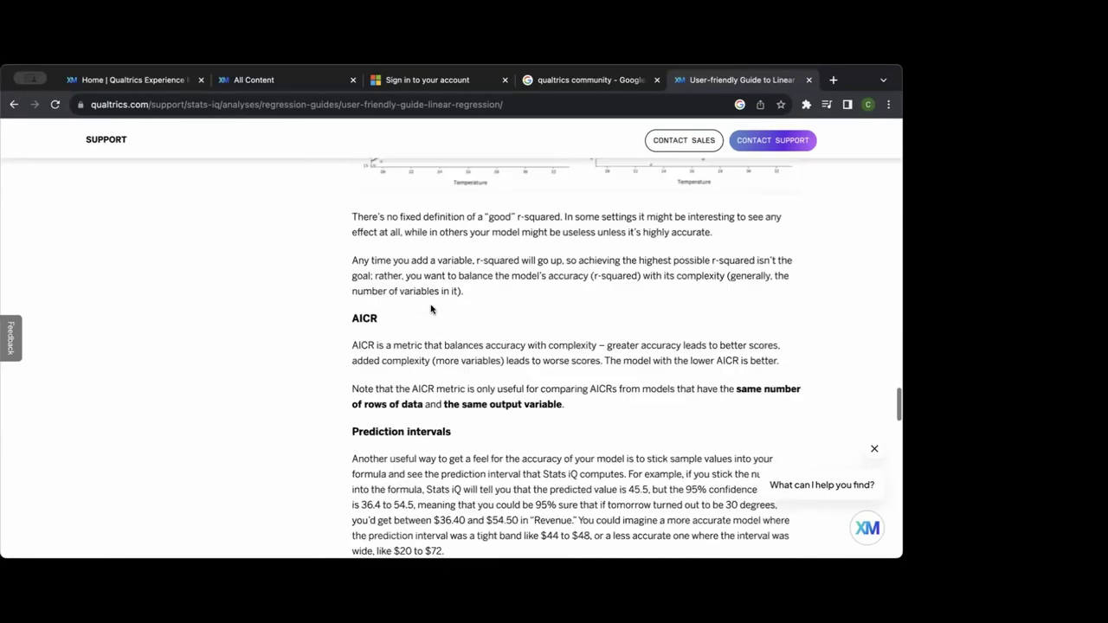
{"action": "scroll", "coordinate": [430, 309], "scroll_direction": "down", "scroll_amount": 2}
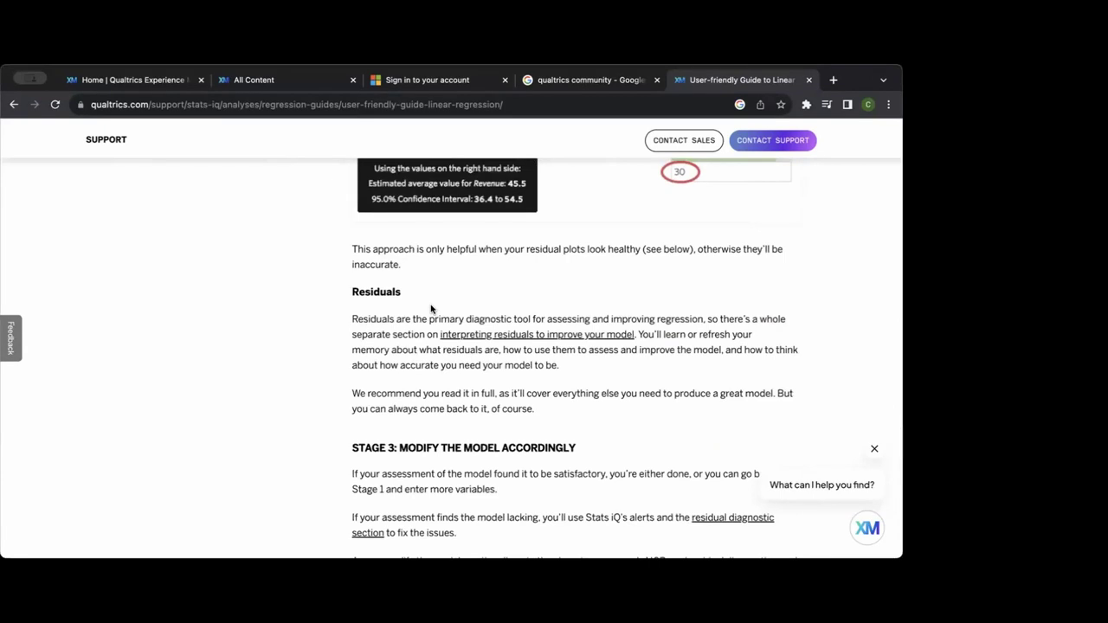
Go back over the model-building stages and examine the R-squared explanation and example plots under Stage 2: Assess the Model.
{"action": "scroll", "coordinate": [430, 310], "scroll_direction": "up", "scroll_amount": 5}
{"action": "scroll", "coordinate": [431, 309], "scroll_direction": "up", "scroll_amount": 10}
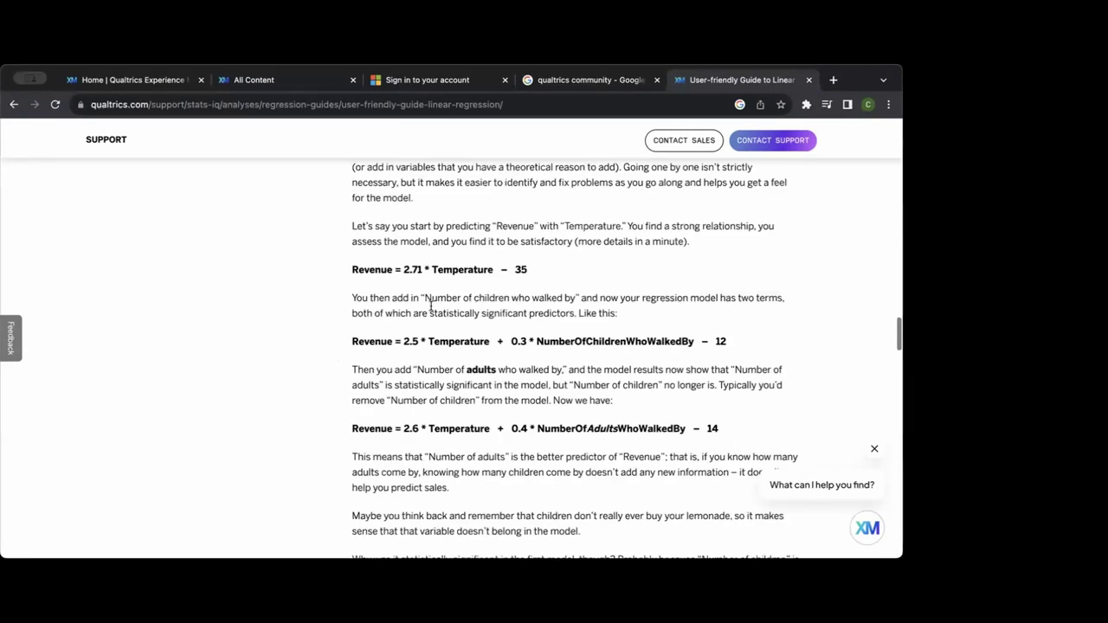
{"action": "scroll", "coordinate": [430, 308], "scroll_direction": "down", "scroll_amount": 8}
{"action": "scroll", "coordinate": [431, 305], "scroll_direction": "up", "scroll_amount": 3}
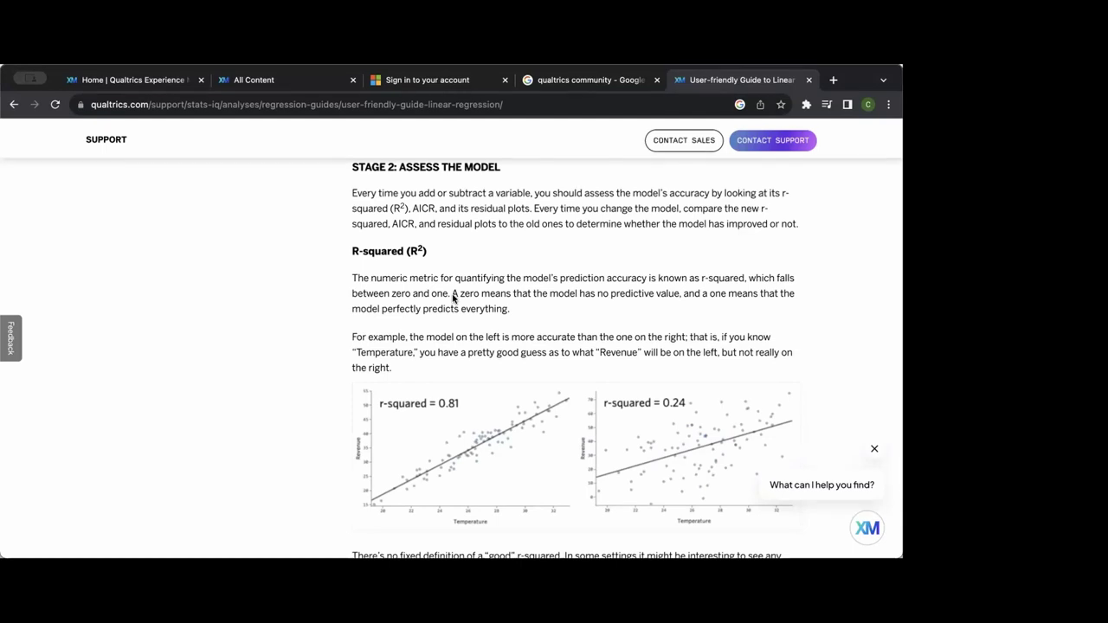
{"action": "scroll", "coordinate": [452, 297], "scroll_direction": "down", "scroll_amount": 1}
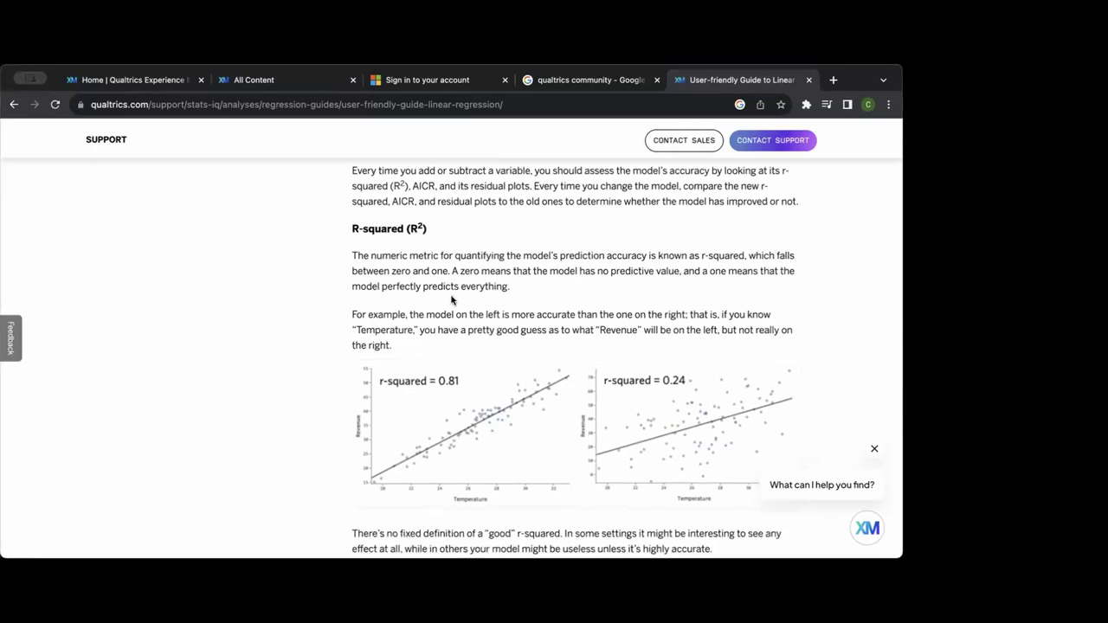